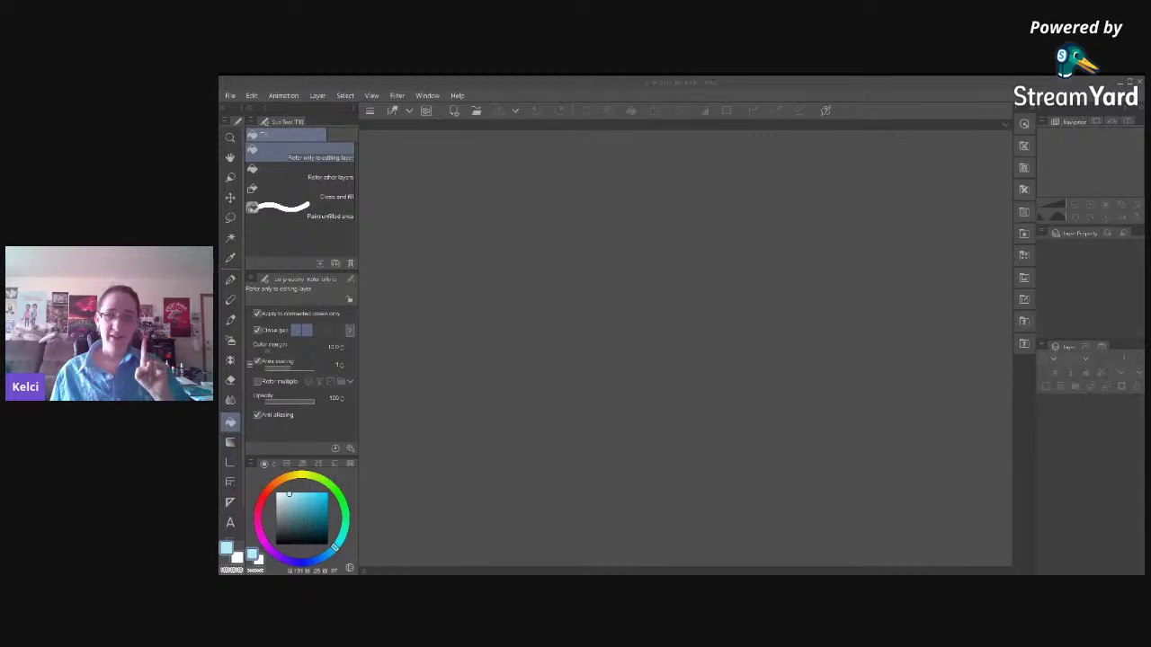
Switch to Clip Studio Paint and start a new illustration document with its paper color set to white.
key(alt+Tab)
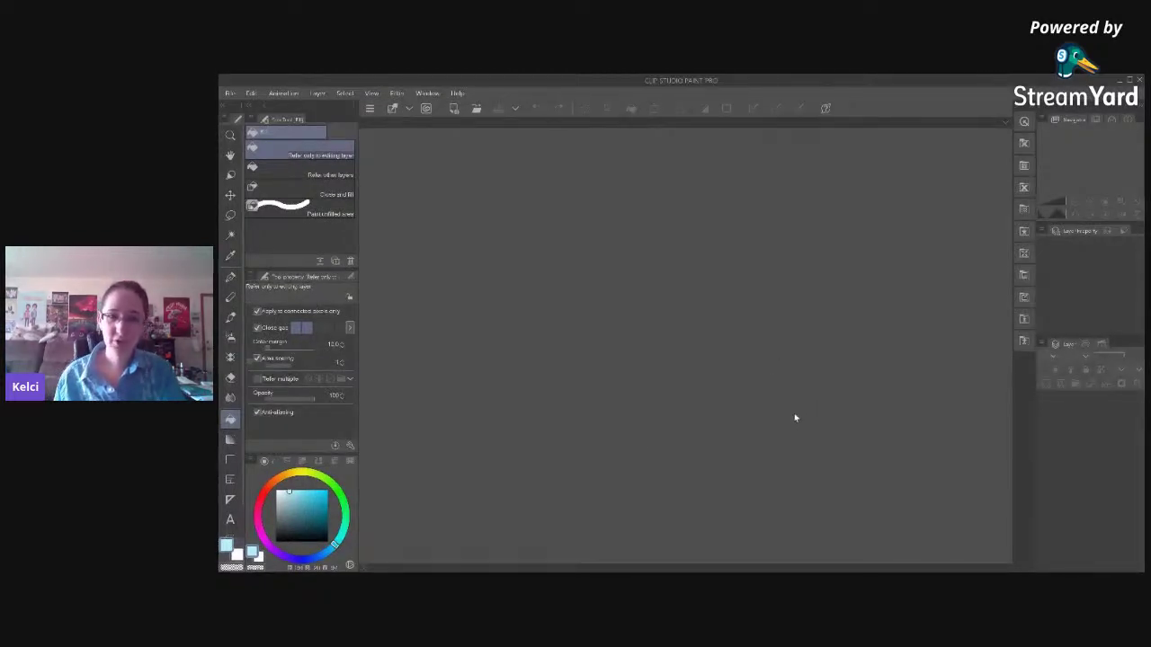
key(ctrl+n)
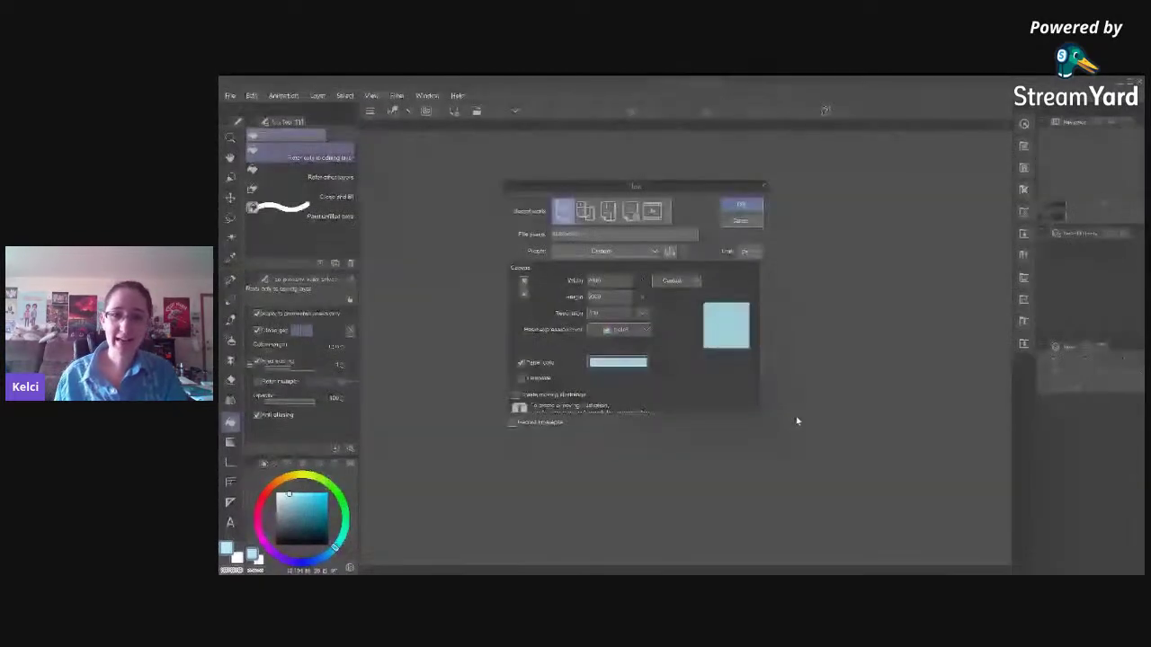
click(627, 366)
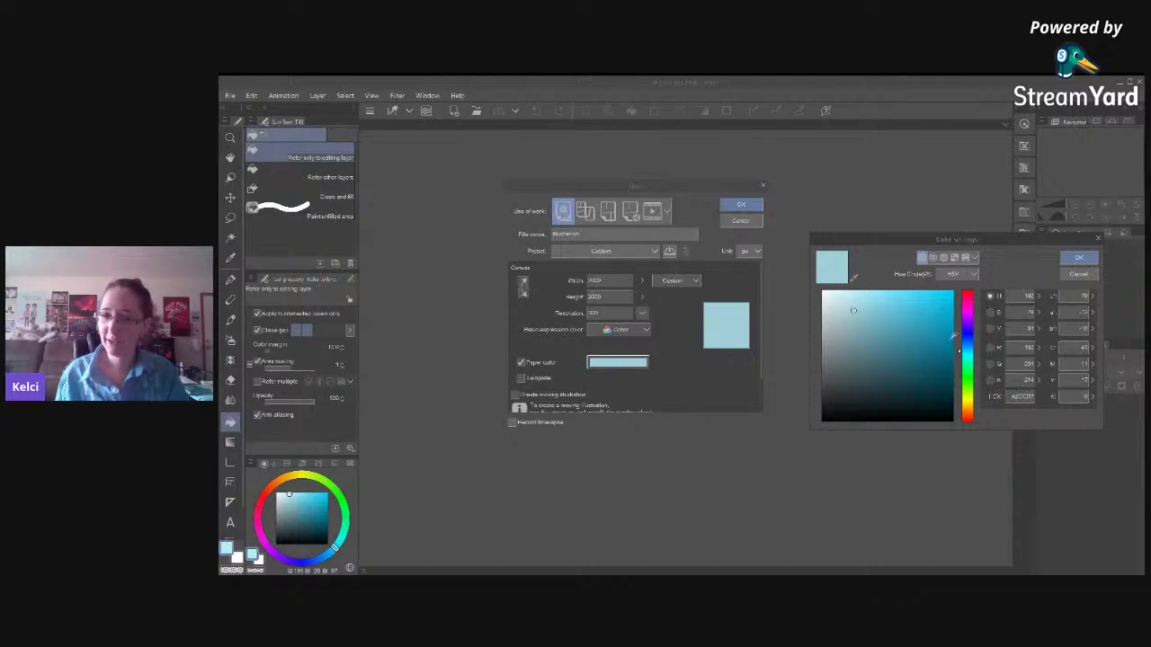
mouse_move(853, 310)
mouse_down()
mouse_move(821, 312)
mouse_move(809, 284)
mouse_up()
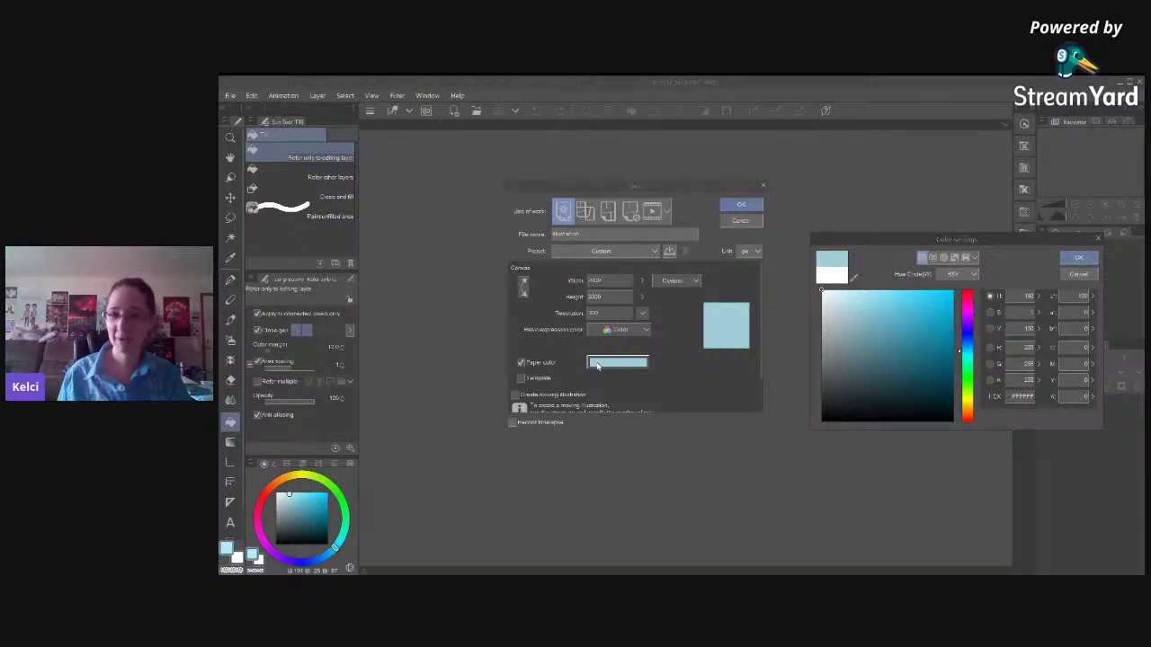
click(1078, 274)
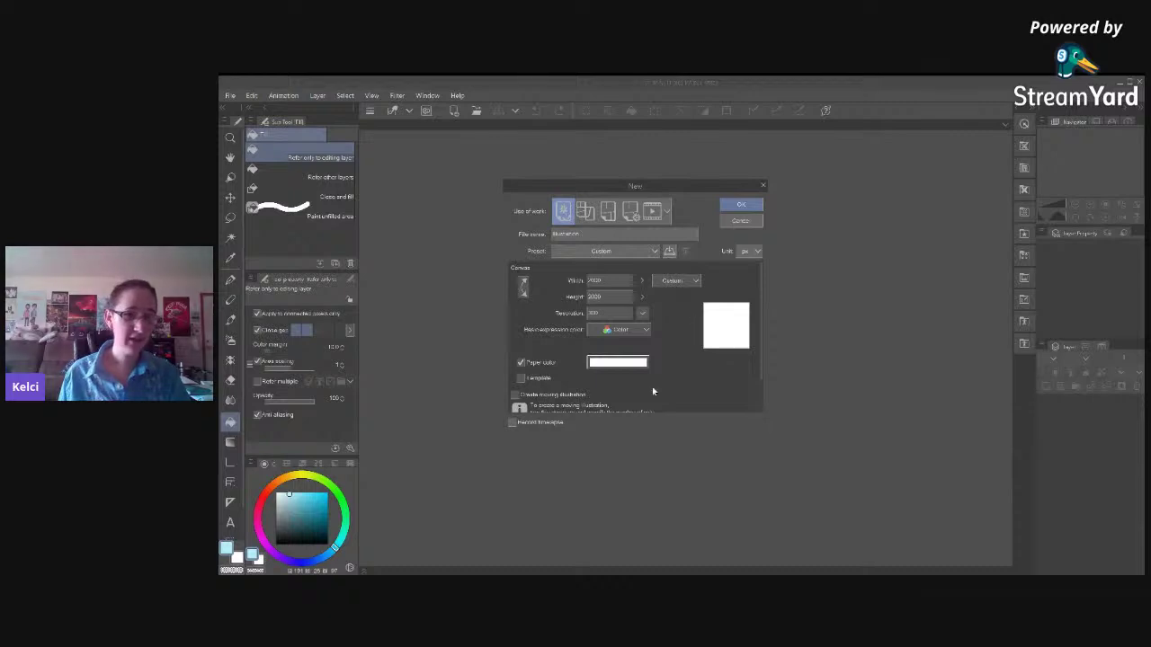
Look at the resolution presets available for the new canvas.
click(607, 313)
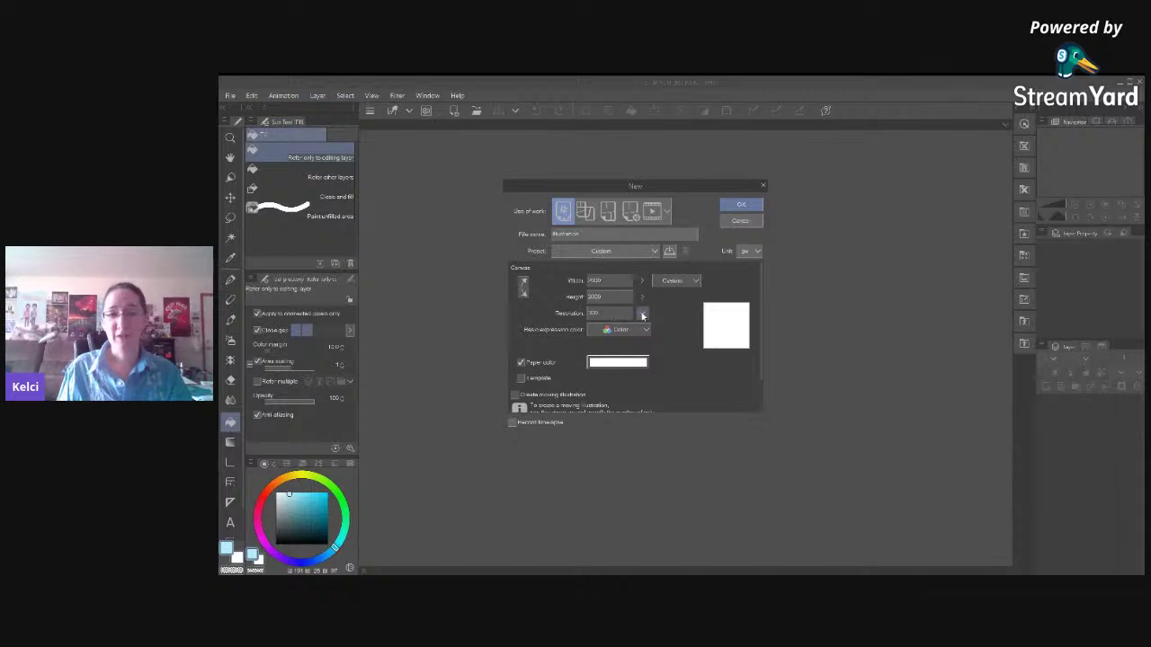
click(641, 313)
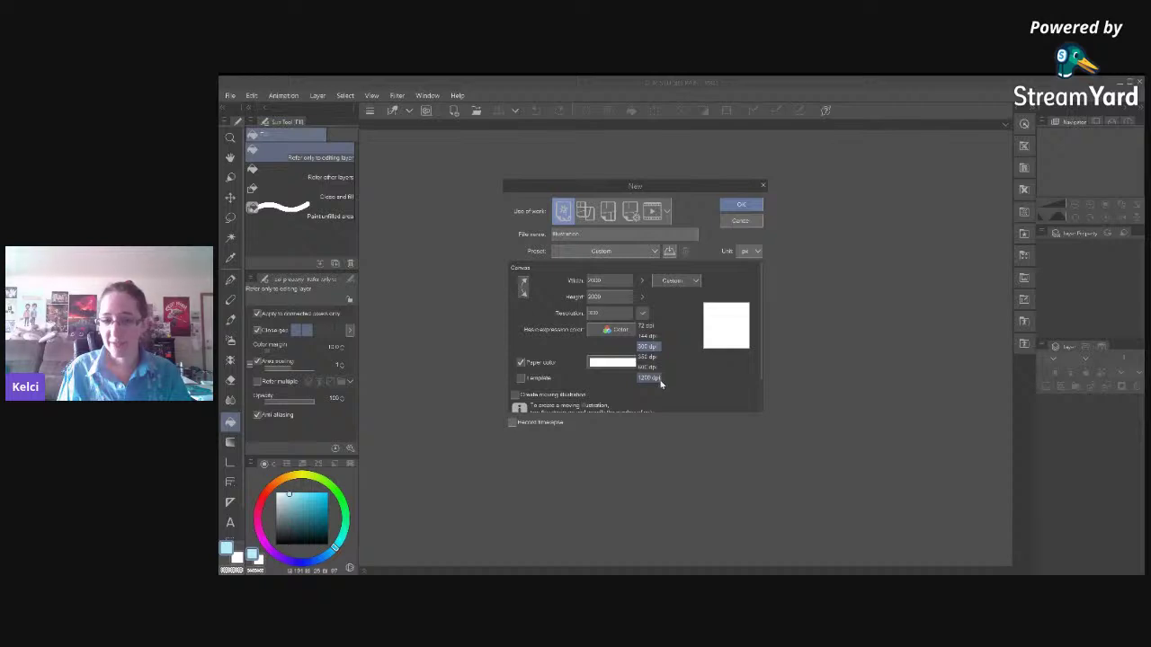
click(673, 311)
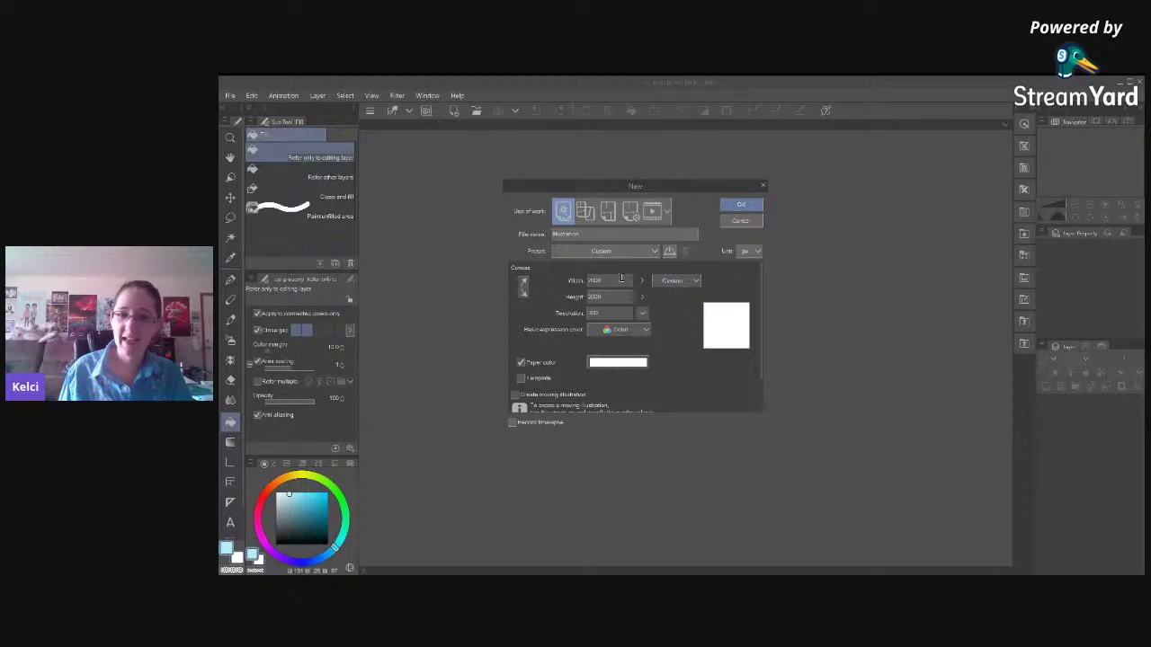
Try inches and points as the canvas size unit and return it to px.
click(753, 254)
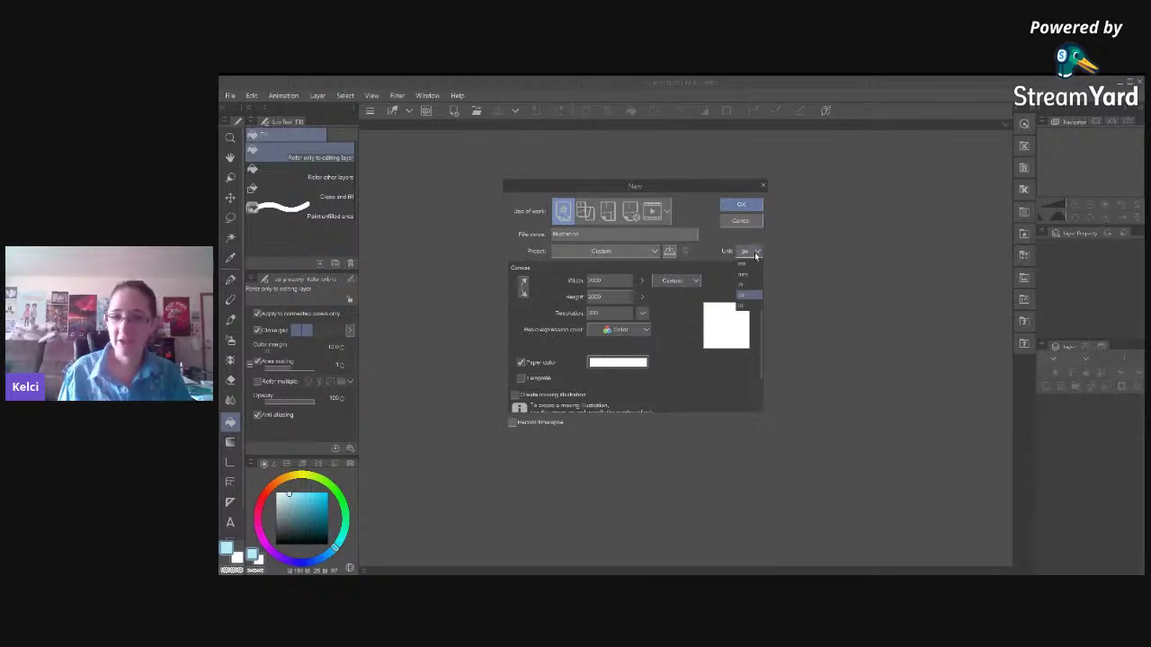
click(750, 285)
click(753, 253)
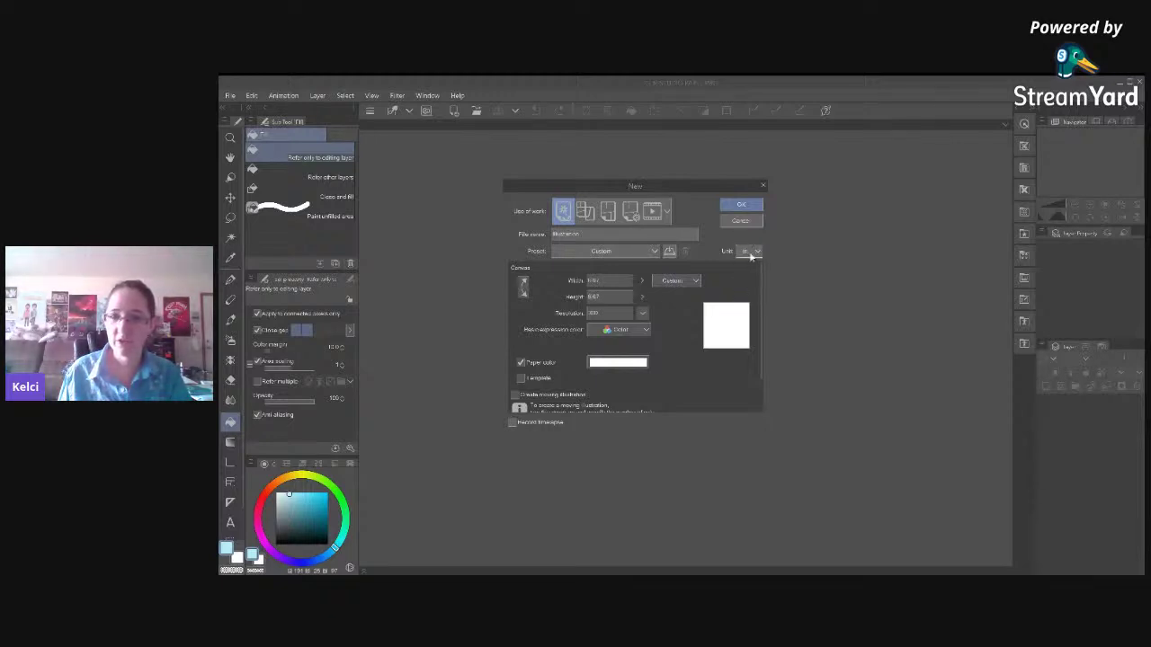
click(752, 263)
click(754, 253)
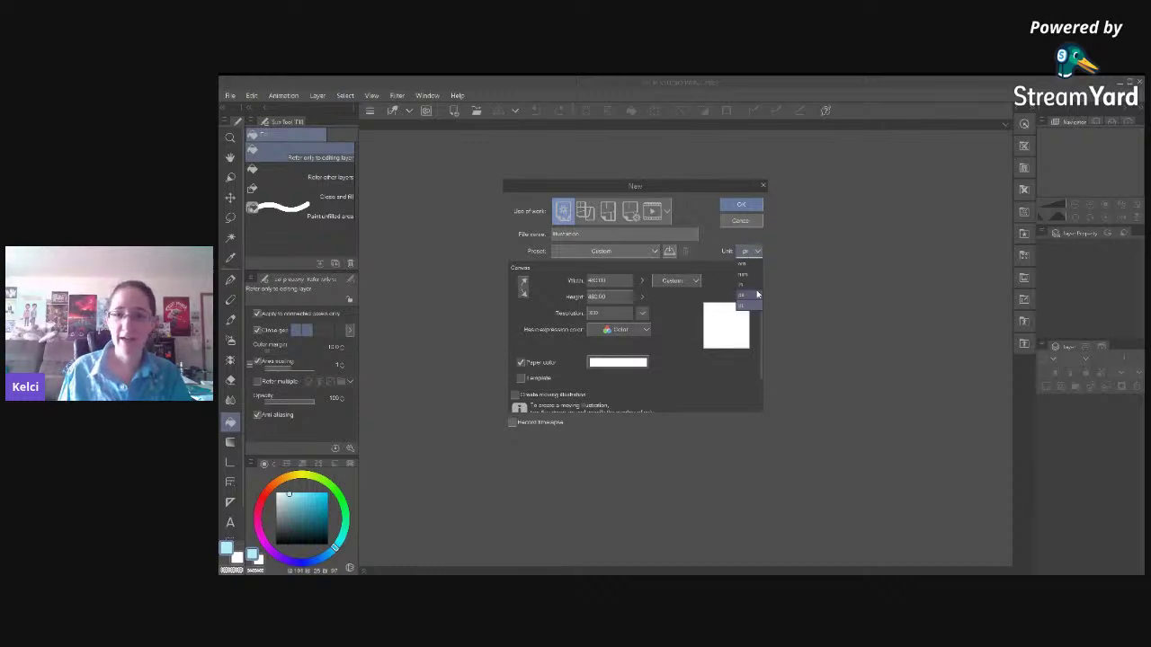
click(750, 264)
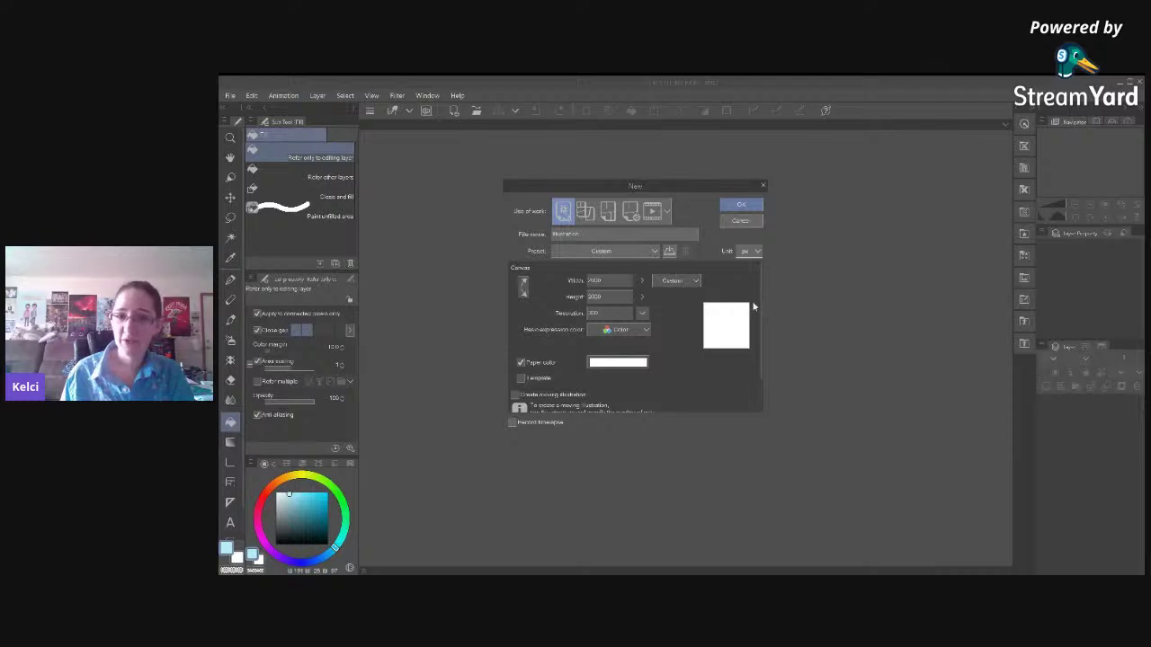
scroll(760, 294, down, 2)
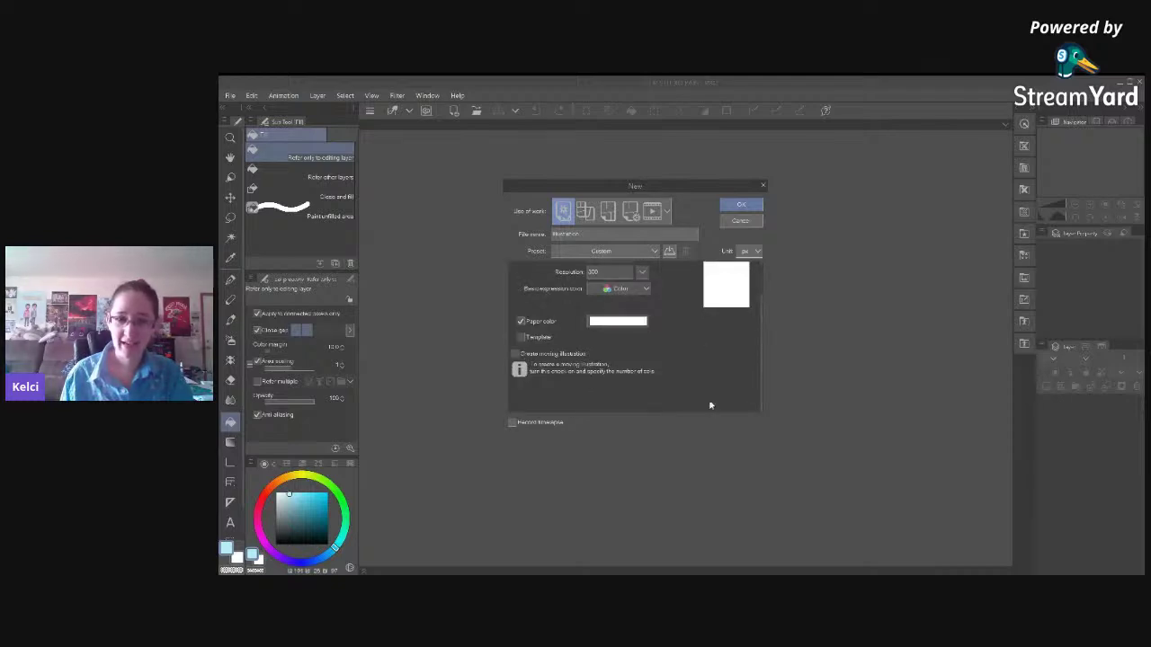
scroll(761, 339, up, 2)
click(513, 424)
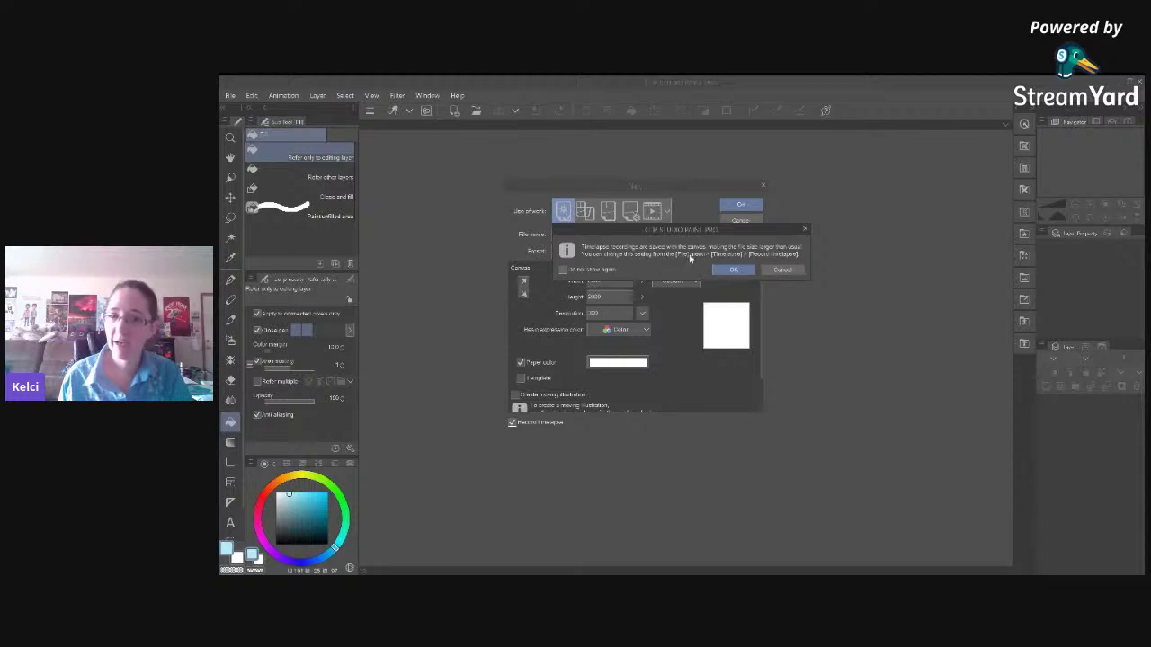
click(781, 271)
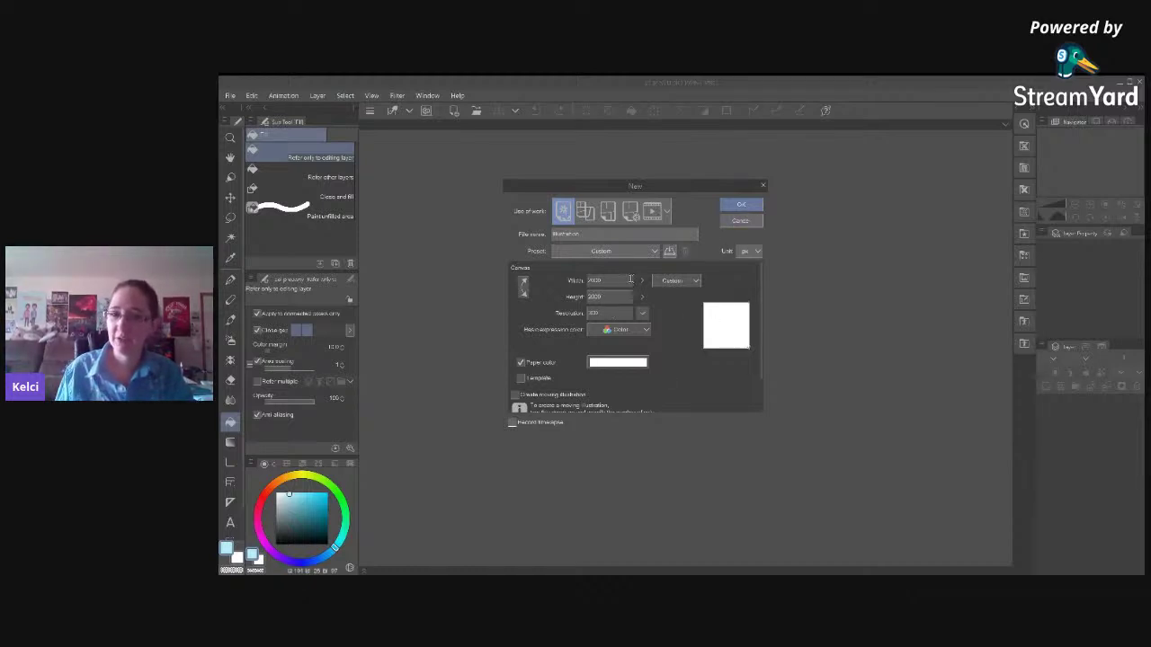
Create the 2000 x 2000 px, 300 dpi illustration and rename its drawing layer as "letter effect".
click(740, 207)
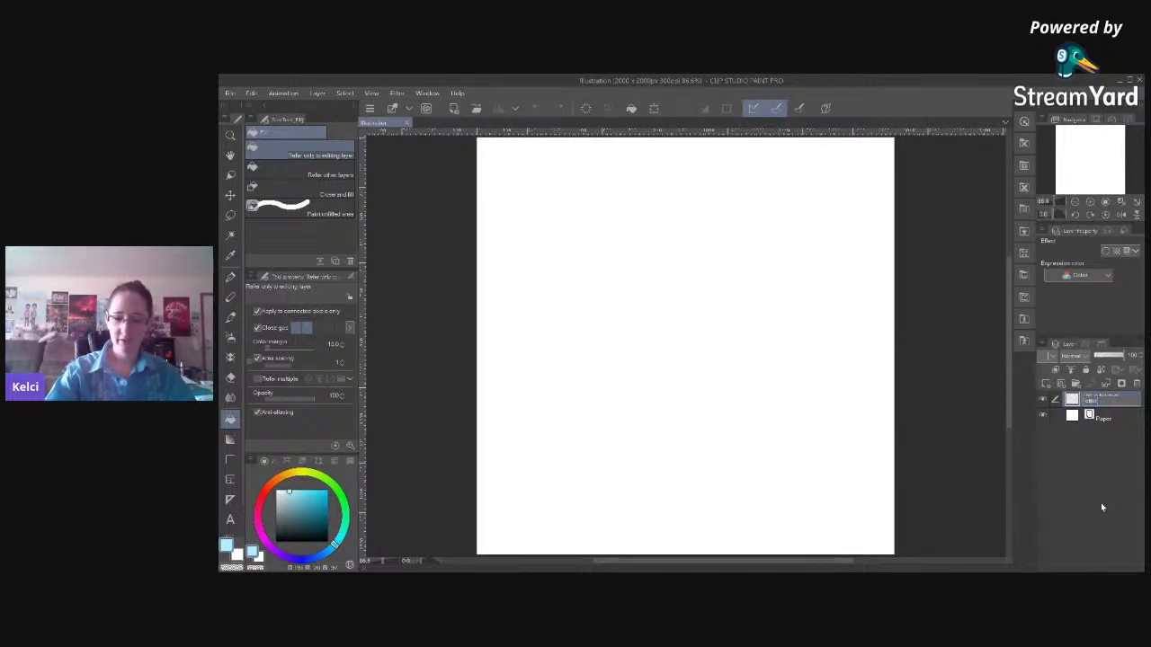
key(Return)
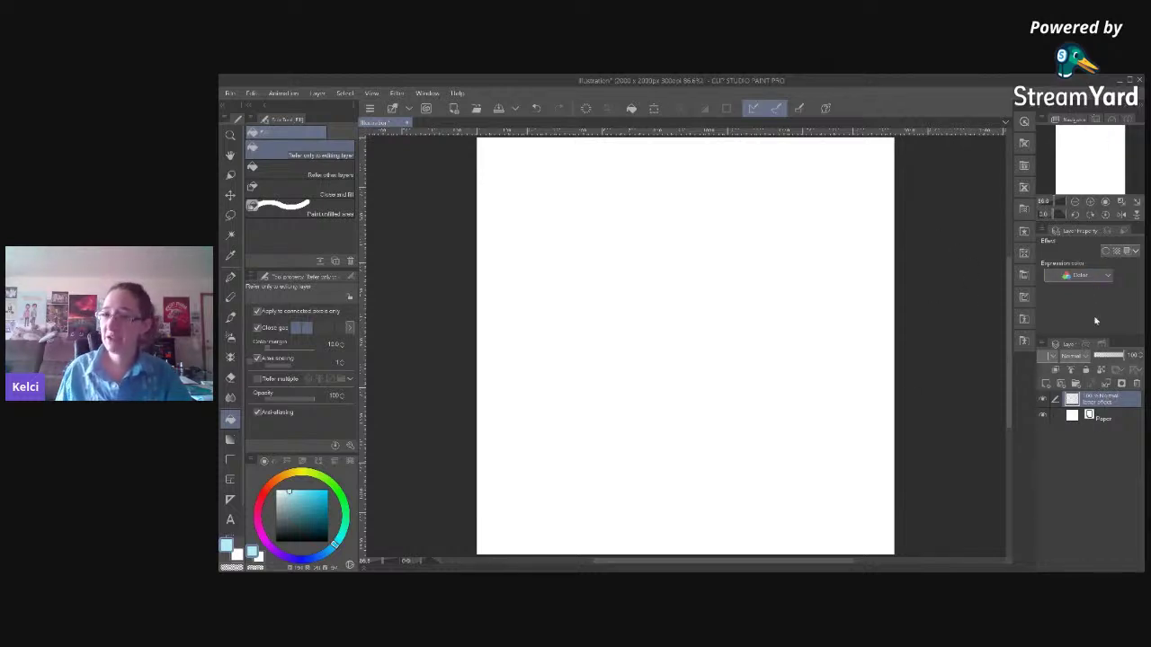
Apply an edge border effect to the "letter effect" layer with black as its edge color.
click(1105, 256)
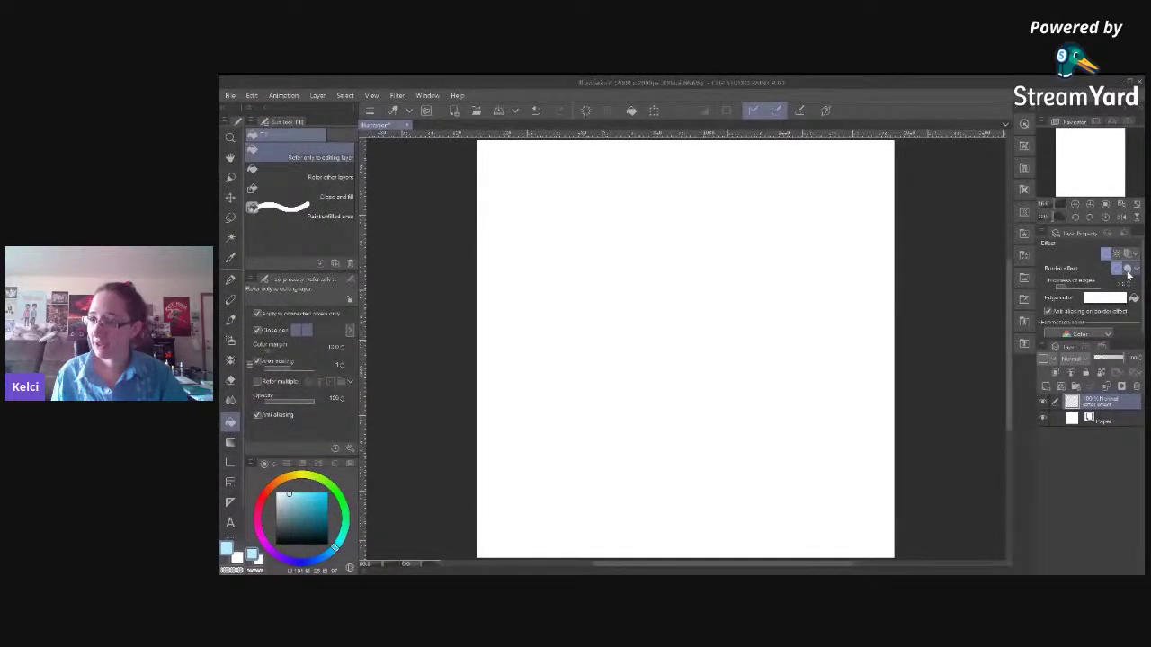
click(1135, 271)
click(1099, 283)
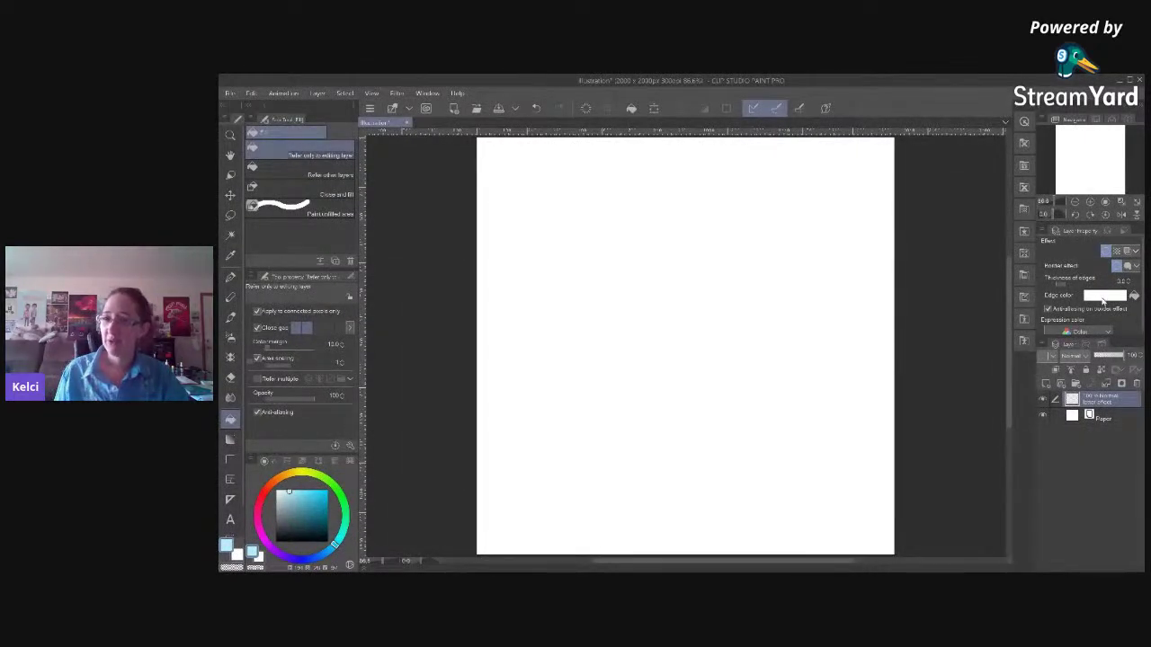
click(1103, 301)
click(935, 401)
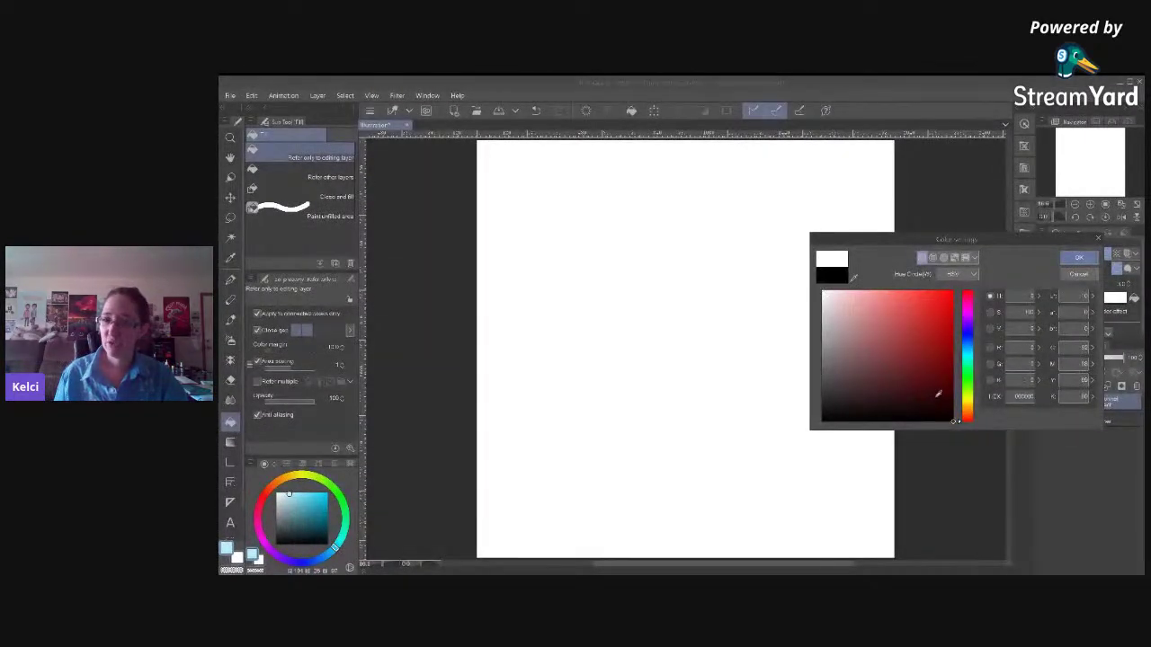
click(1078, 257)
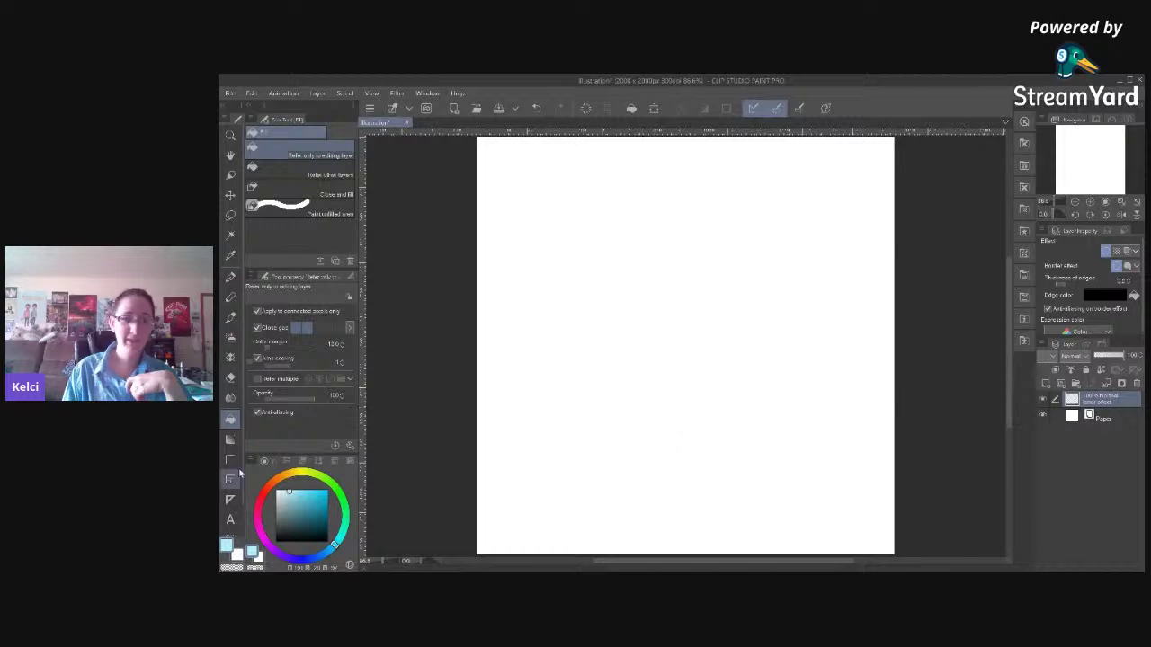
Choose white as the drawing color and set the G-pen's brush size to 30.
click(237, 557)
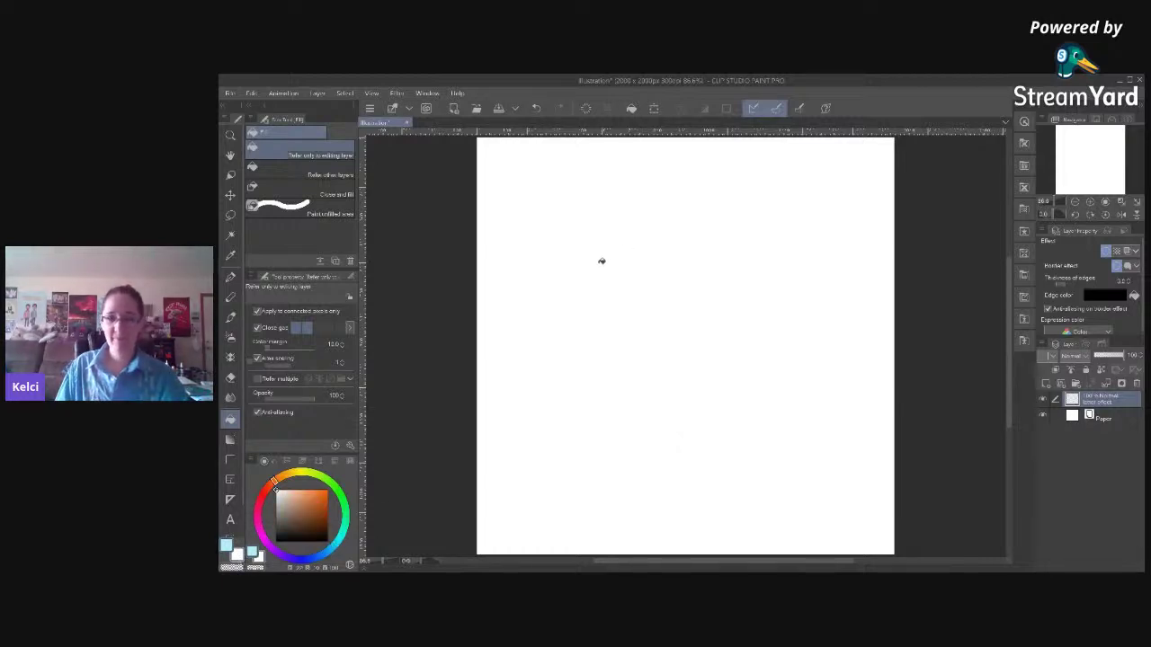
key(p)
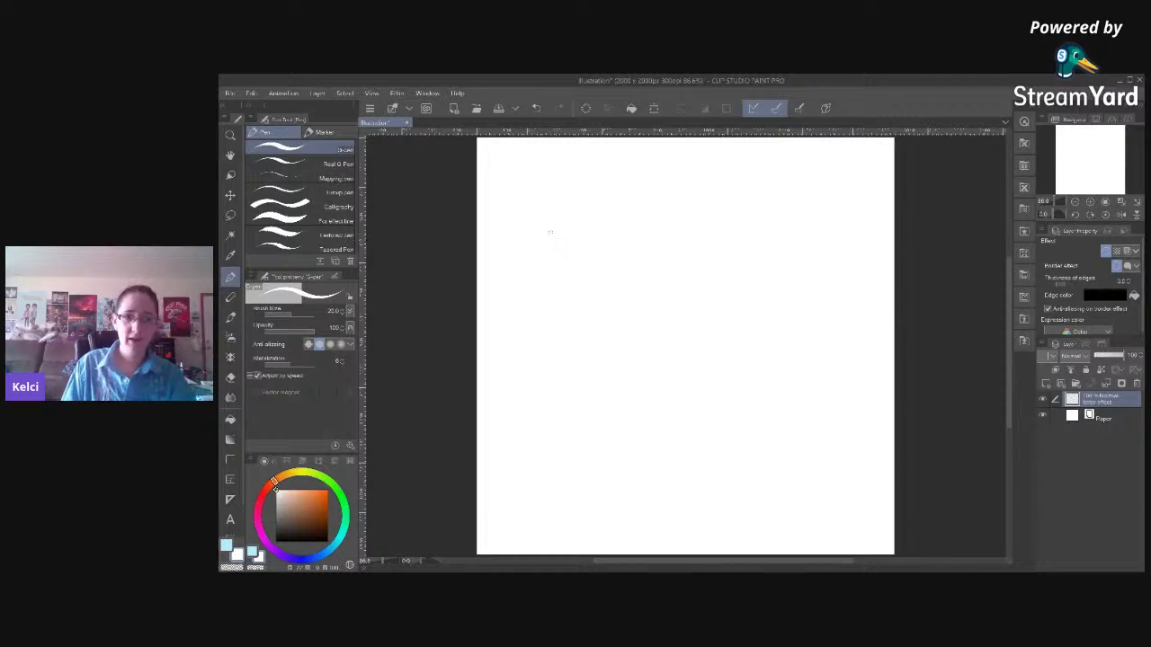
click(329, 312)
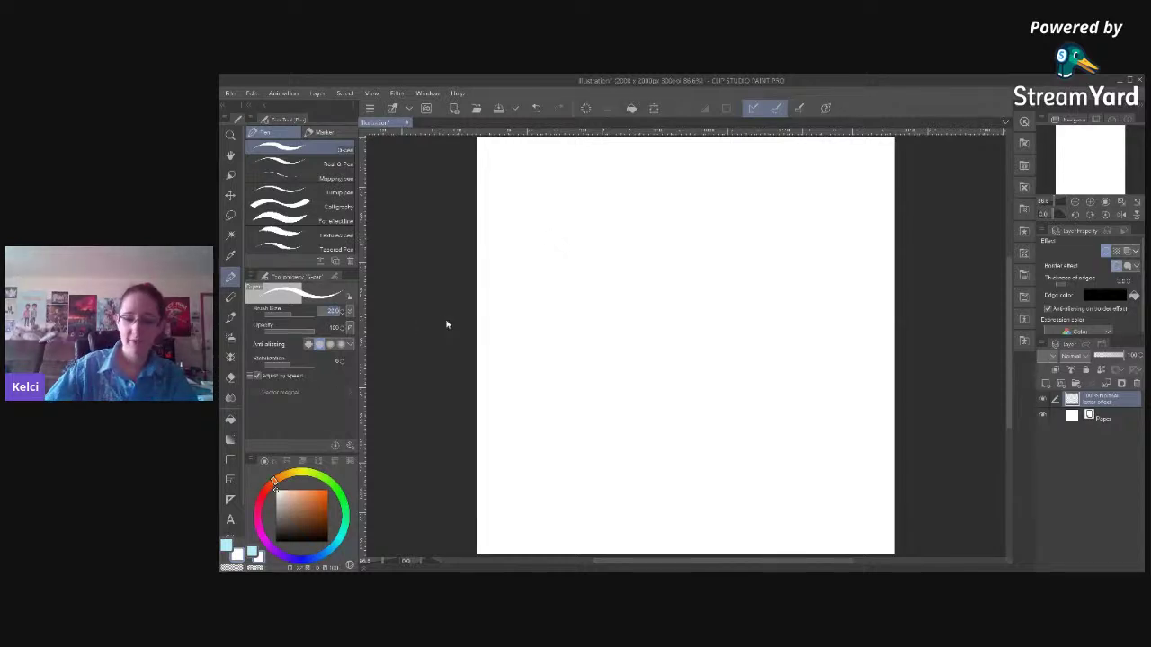
text(30)
key(Return)
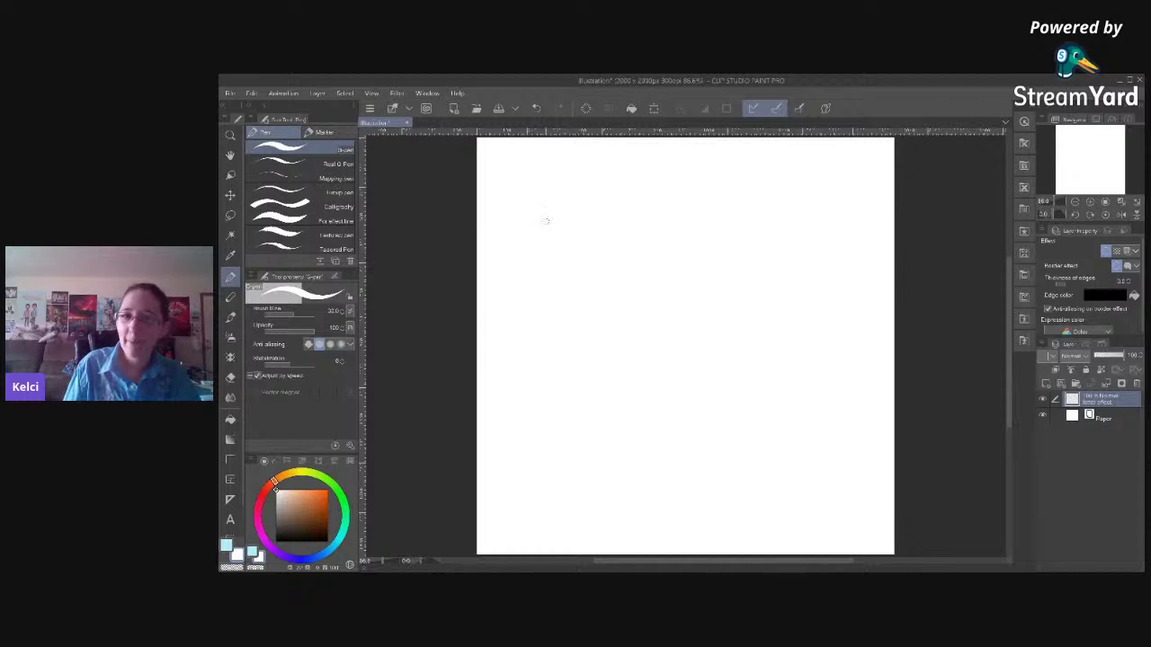
Hand-letter "WHITE TEXT" in capitals across the upper part of the canvas.
mouse_move(528, 194)
mouse_down()
mouse_move(559, 216)
mouse_move(570, 243)
mouse_move(584, 241)
mouse_up()
drag(566, 226, 599, 236)
mouse_move(623, 209)
mouse_down()
mouse_move(624, 236)
mouse_move(641, 208)
mouse_up()
mouse_move(641, 210)
mouse_down()
mouse_move(658, 232)
mouse_move(653, 219)
mouse_up()
mouse_move(641, 210)
mouse_down()
mouse_move(687, 250)
mouse_move(707, 204)
mouse_up()
mouse_move(693, 206)
mouse_down()
mouse_move(694, 235)
mouse_move(706, 236)
mouse_up()
mouse_move(706, 236)
mouse_down()
mouse_move(724, 233)
mouse_move(719, 221)
mouse_up()
mouse_move(707, 210)
mouse_down()
mouse_move(724, 210)
mouse_move(742, 232)
mouse_move(727, 236)
mouse_move(764, 237)
mouse_move(784, 206)
mouse_up()
Hand-letter "WITH A BLACK" on a second line beneath "WHITE TEXT", undoing and redrawing the flawed strokes.
mouse_move(511, 273)
mouse_down()
mouse_move(536, 270)
mouse_move(550, 293)
mouse_move(571, 270)
mouse_up()
drag(562, 271, 562, 293)
drag(577, 270, 577, 293)
drag(592, 268, 591, 293)
drag(577, 282, 673, 291)
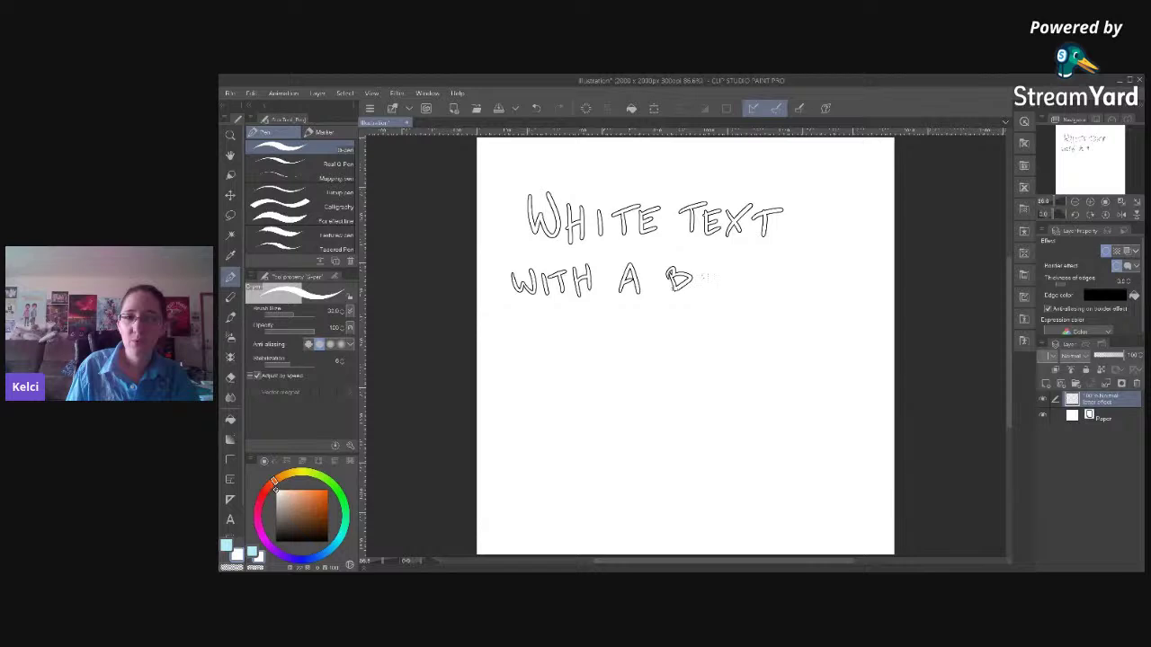
key(ctrl+z)
key(ctrl+z)
mouse_move(672, 268)
mouse_down()
mouse_move(673, 293)
mouse_move(754, 288)
mouse_up()
mouse_move(760, 264)
mouse_down()
mouse_move(761, 288)
mouse_move(784, 287)
mouse_up()
Hand-letter "BORDER" on a third line beneath "WITH A BLACK".
drag(540, 315, 539, 341)
mouse_move(540, 316)
mouse_down()
mouse_move(543, 341)
mouse_move(579, 320)
mouse_move(589, 340)
mouse_up()
mouse_move(591, 317)
mouse_down()
mouse_move(602, 337)
mouse_move(660, 340)
mouse_move(655, 328)
mouse_up()
drag(644, 319, 658, 318)
drag(665, 320, 667, 340)
drag(668, 315, 689, 339)
Hand-letter "CAN BE READ" in larger capitals beneath "BORDER".
mouse_move(551, 361)
mouse_down()
mouse_move(523, 370)
mouse_move(553, 396)
mouse_up()
mouse_move(561, 398)
mouse_down()
mouse_move(581, 396)
mouse_move(576, 379)
mouse_move(606, 395)
mouse_move(607, 359)
mouse_move(636, 395)
mouse_up()
mouse_move(637, 365)
mouse_down()
mouse_move(639, 393)
mouse_move(651, 380)
mouse_move(642, 397)
mouse_move(691, 395)
mouse_up()
mouse_move(669, 381)
mouse_down()
mouse_move(687, 380)
mouse_move(690, 365)
mouse_up()
mouse_move(711, 396)
mouse_down()
mouse_move(715, 381)
mouse_move(734, 395)
mouse_up()
mouse_move(743, 367)
mouse_down()
mouse_move(743, 396)
mouse_move(762, 396)
mouse_move(759, 381)
mouse_up()
drag(742, 367, 776, 369)
mouse_move(776, 368)
mouse_down()
mouse_move(788, 401)
mouse_move(785, 386)
mouse_up()
mouse_move(793, 367)
mouse_down()
mouse_move(798, 395)
mouse_move(822, 368)
mouse_move(795, 403)
mouse_up()
Hand-letter "ON ANY" and "COLOR" as two lines in the lower part of the canvas.
mouse_move(569, 445)
mouse_down()
mouse_move(584, 471)
mouse_move(604, 447)
mouse_move(638, 445)
mouse_move(651, 471)
mouse_up()
drag(635, 459, 658, 442)
drag(658, 443, 673, 469)
mouse_move(672, 470)
mouse_down()
mouse_move(674, 441)
mouse_move(688, 455)
mouse_up()
drag(698, 436, 689, 473)
mouse_move(621, 496)
mouse_down()
mouse_move(624, 522)
mouse_move(639, 502)
mouse_move(678, 518)
mouse_move(689, 500)
mouse_move(705, 520)
mouse_up()
drag(703, 493, 730, 520)
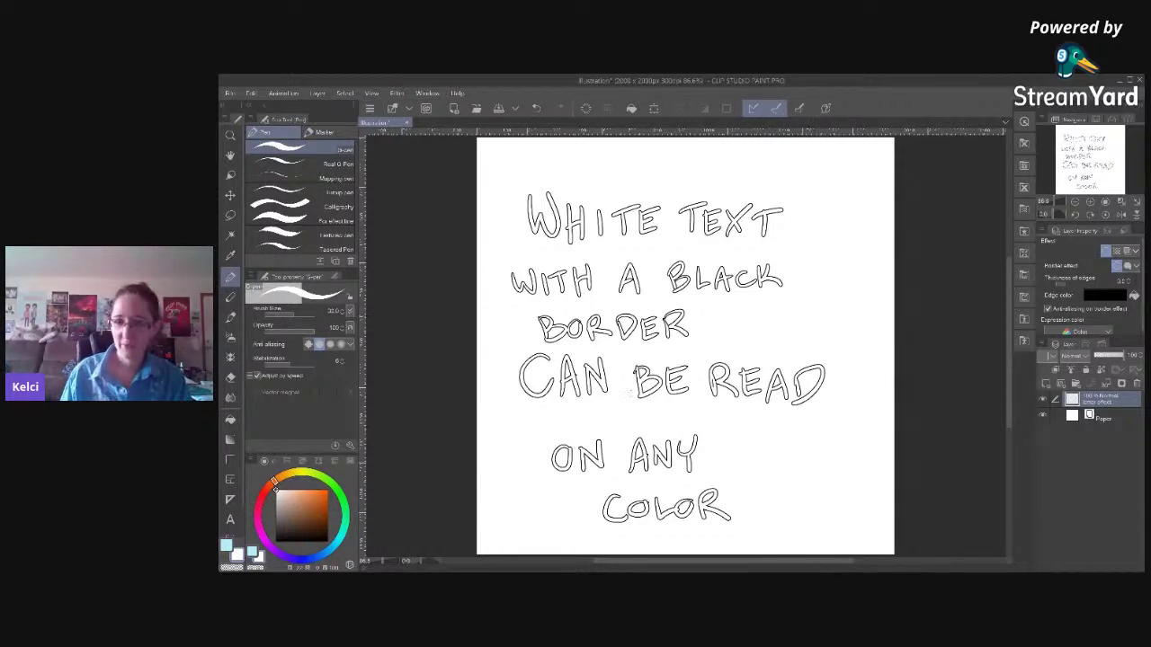
Add a new raster layer directly above the Paper layer and name it "color bg".
click(1111, 419)
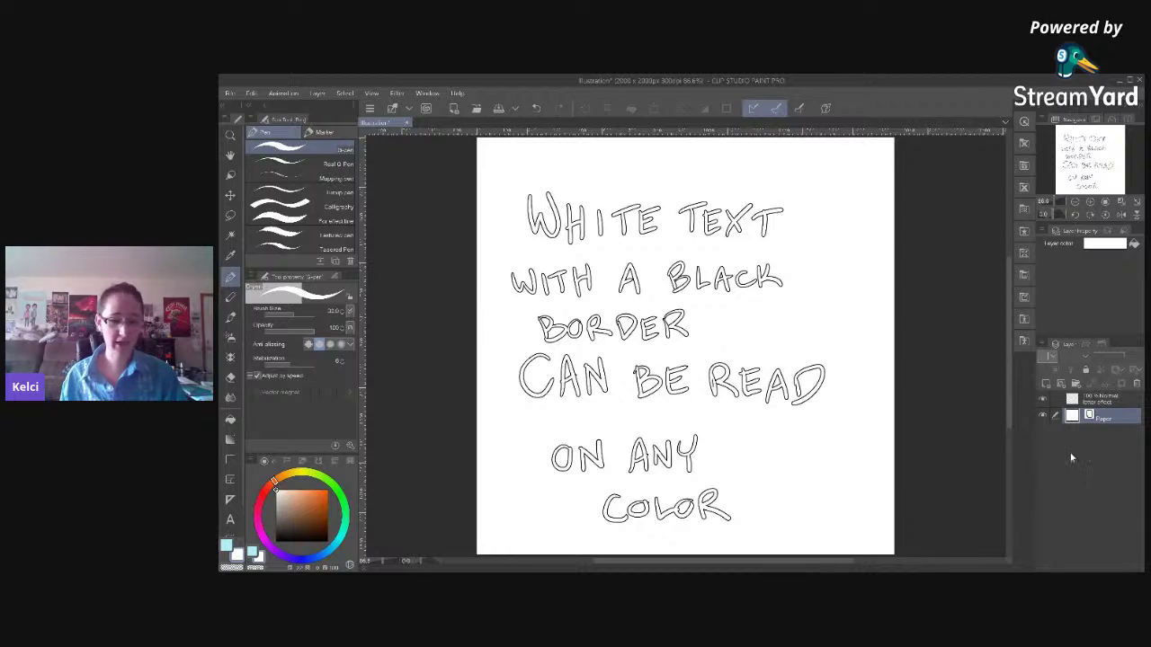
key(ctrl+shift+n)
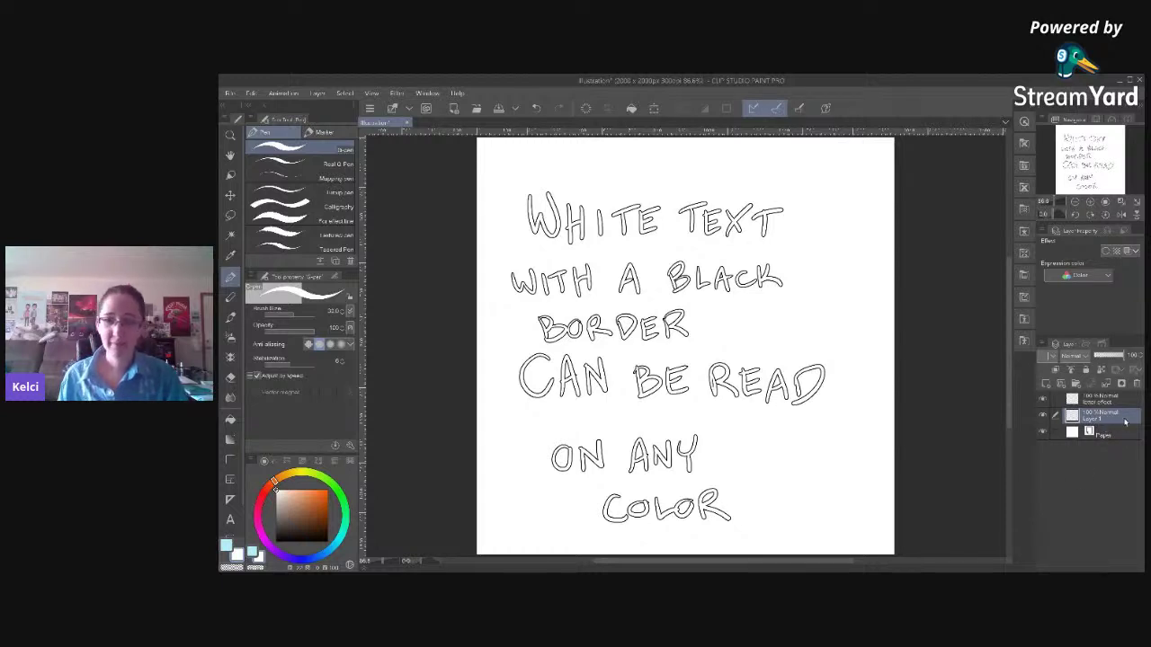
double_click(1124, 421)
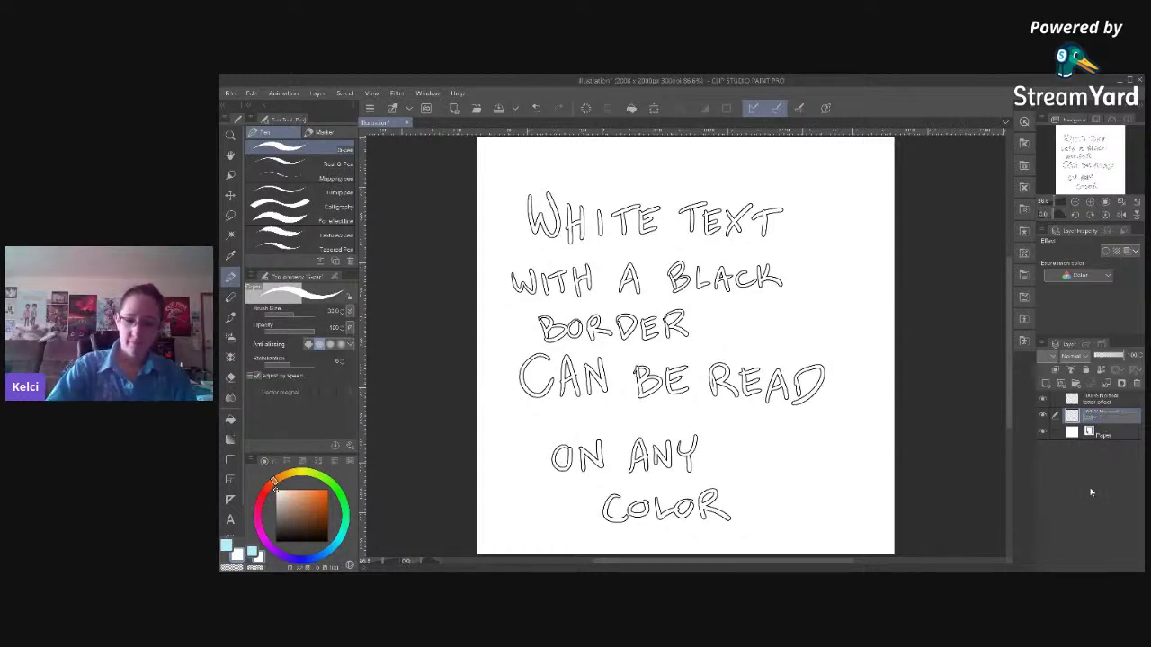
key(Return)
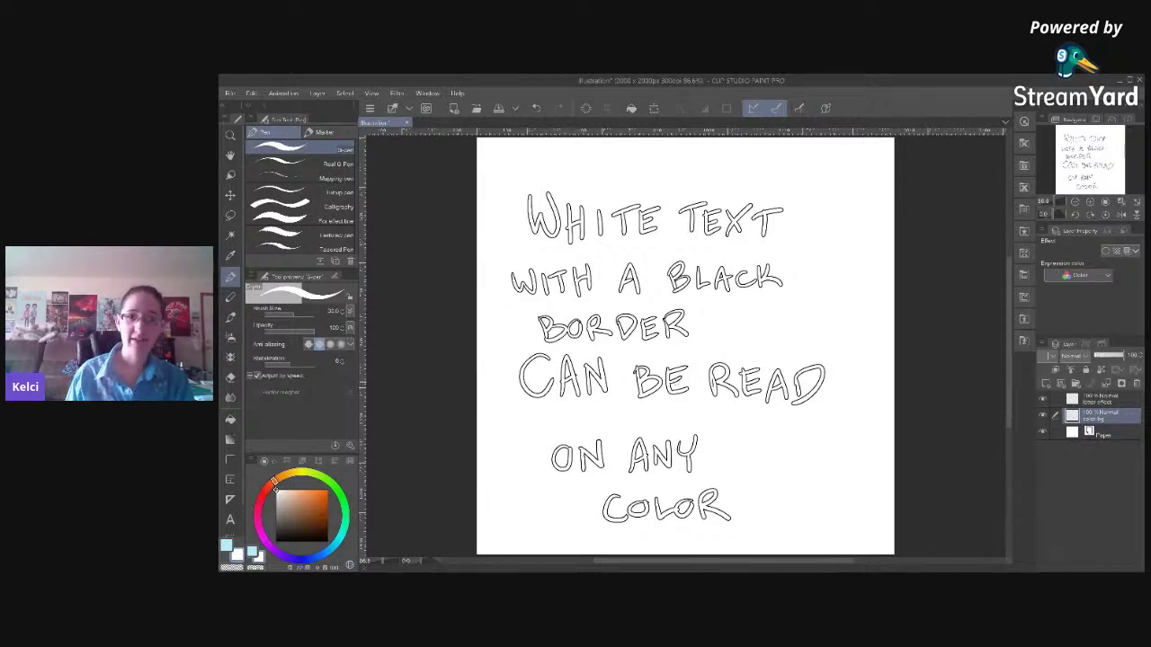
Fill the "color bg" layer with the light blue main color.
key(g)
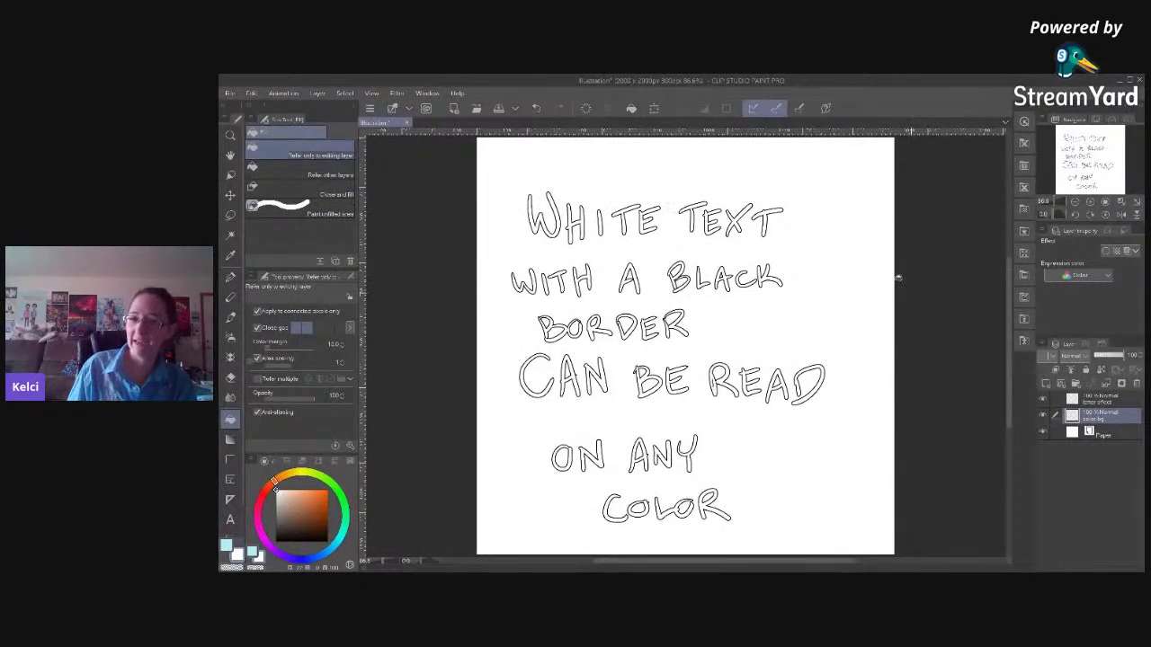
click(226, 545)
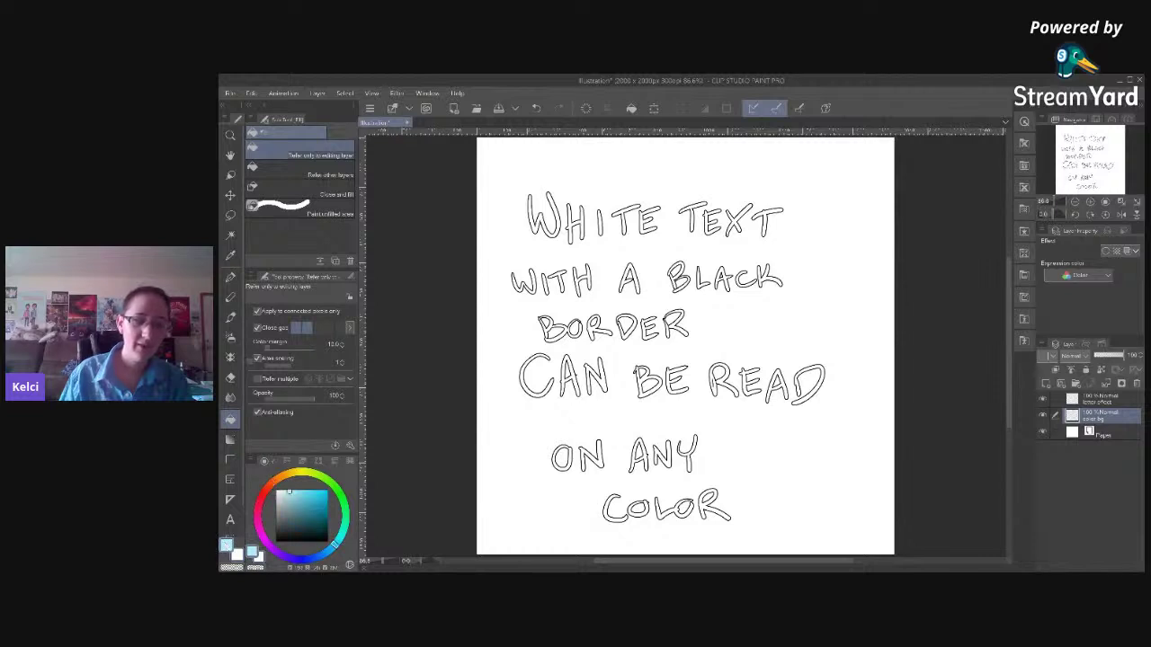
key(alt+BackSpace)
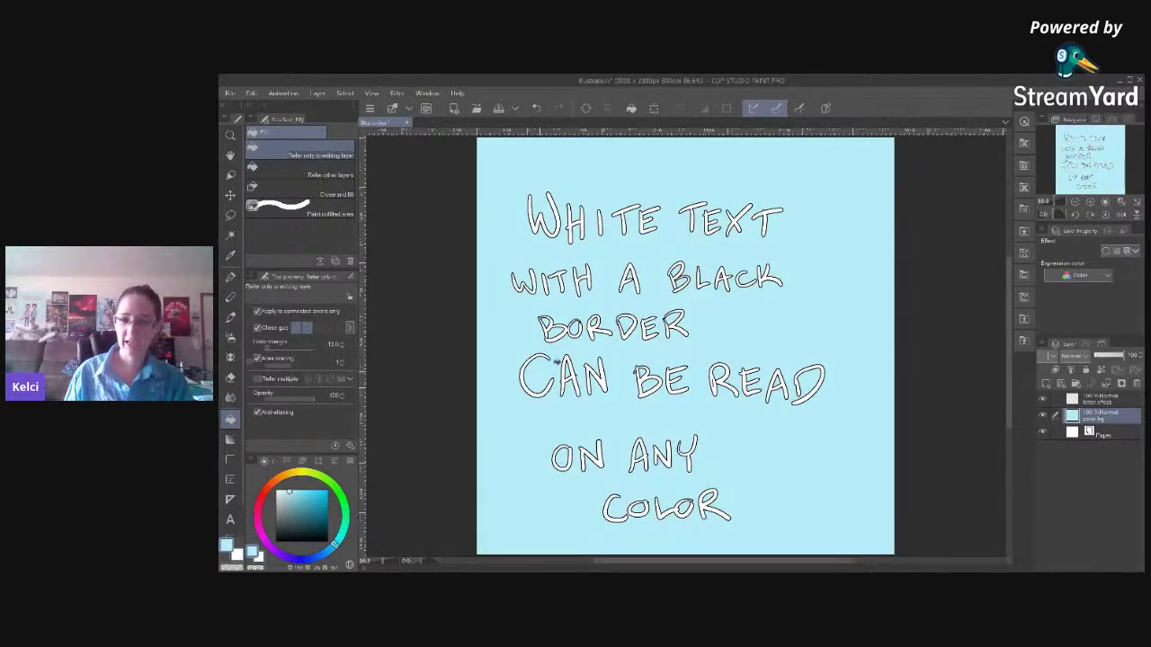
Refill the "color bg" layer first with dark green and after that with violet-blue.
click(343, 500)
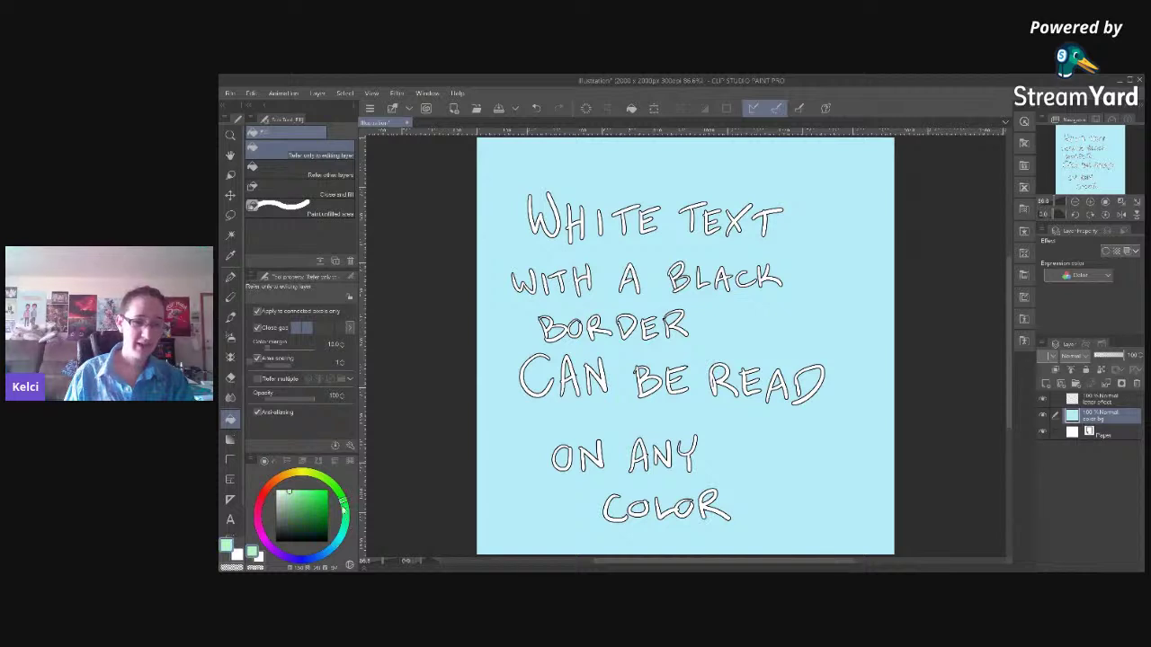
click(297, 517)
click(767, 514)
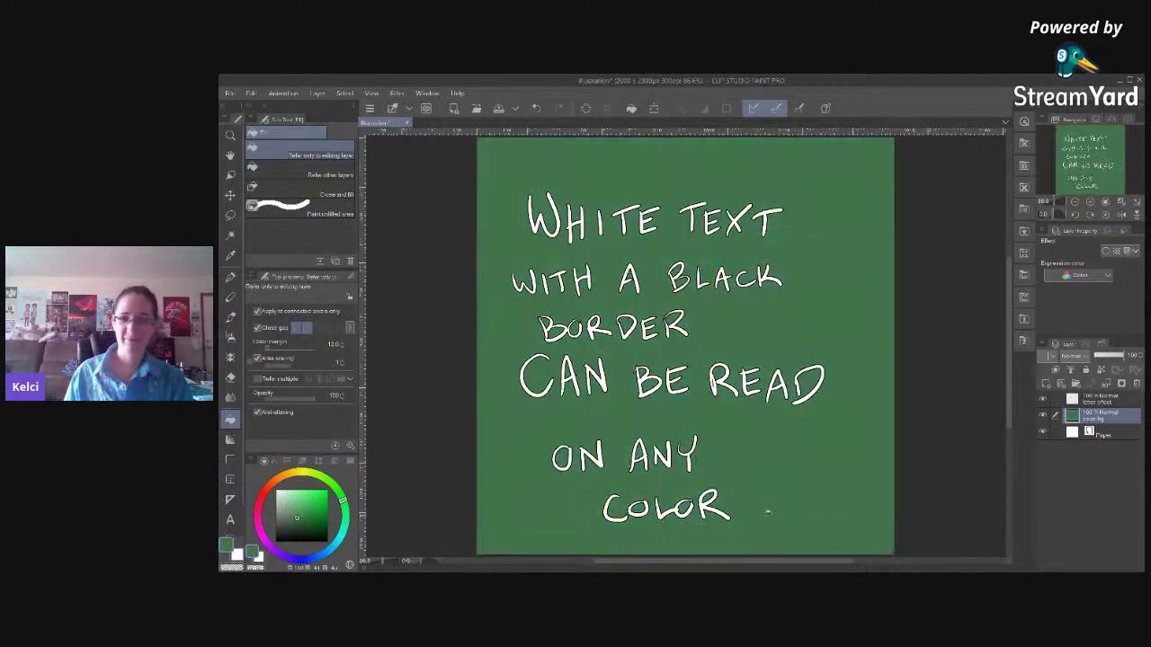
click(297, 563)
click(306, 499)
click(792, 345)
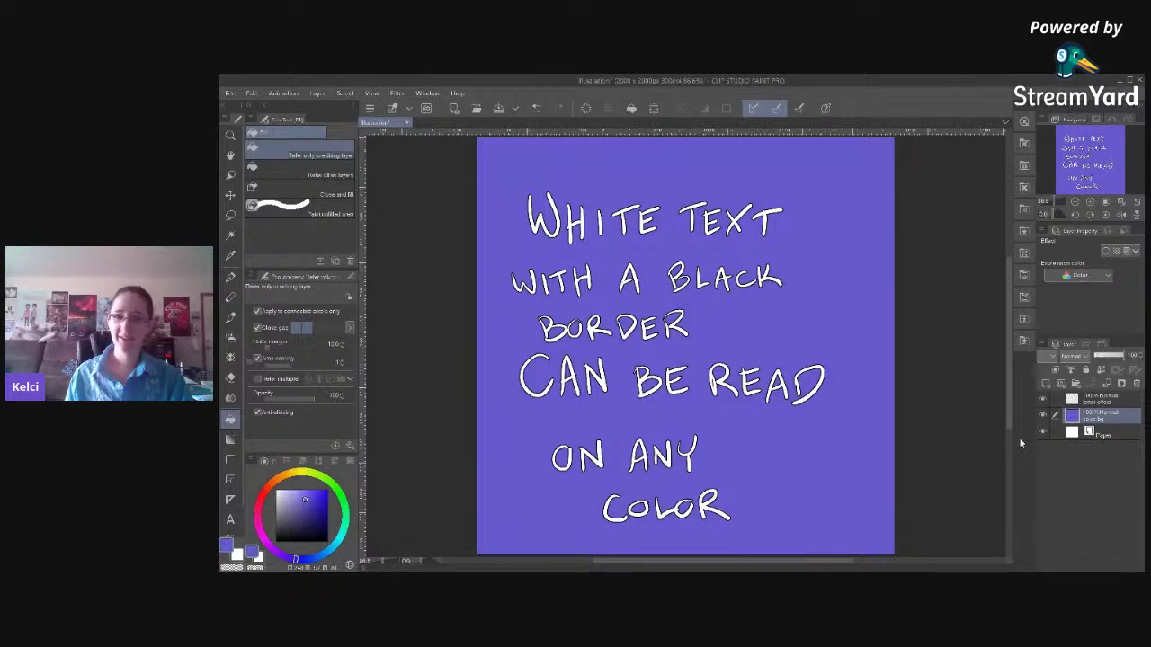
Refill the "color bg" layer in turn with magenta, rose pink and finally orange.
click(265, 541)
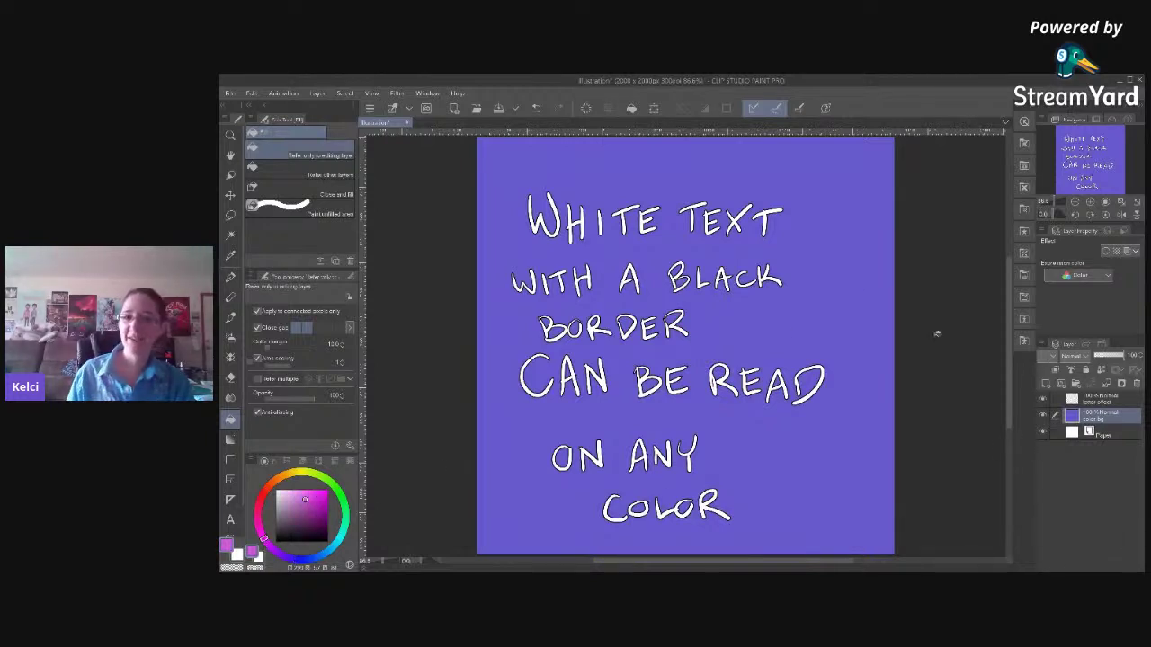
click(953, 367)
click(258, 506)
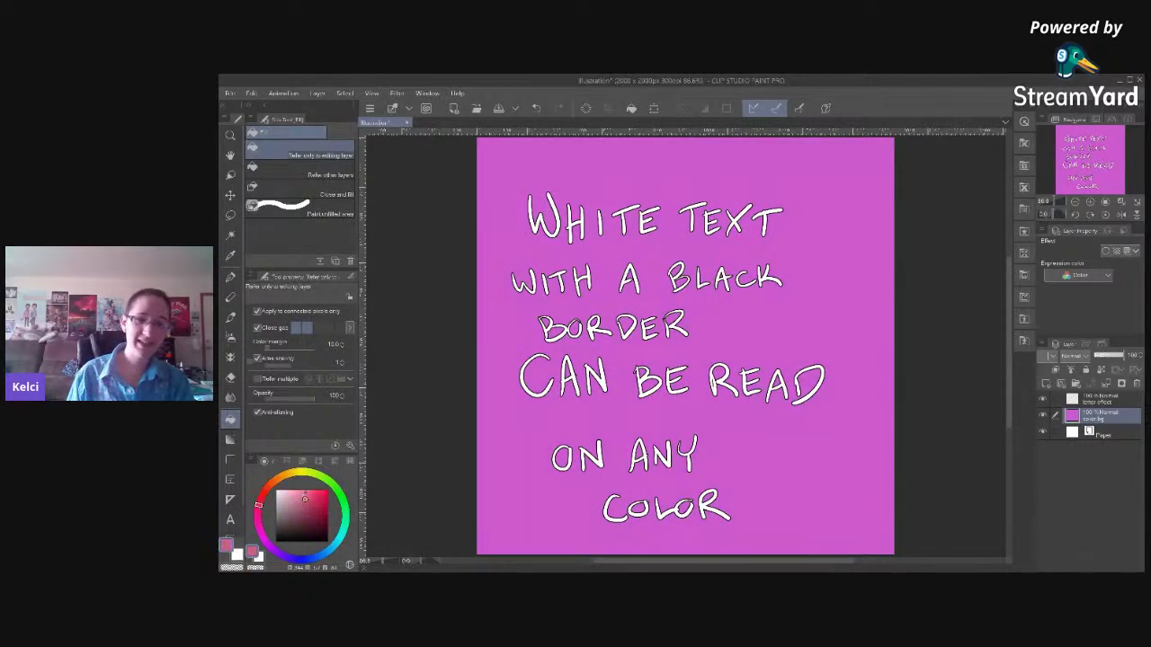
click(965, 390)
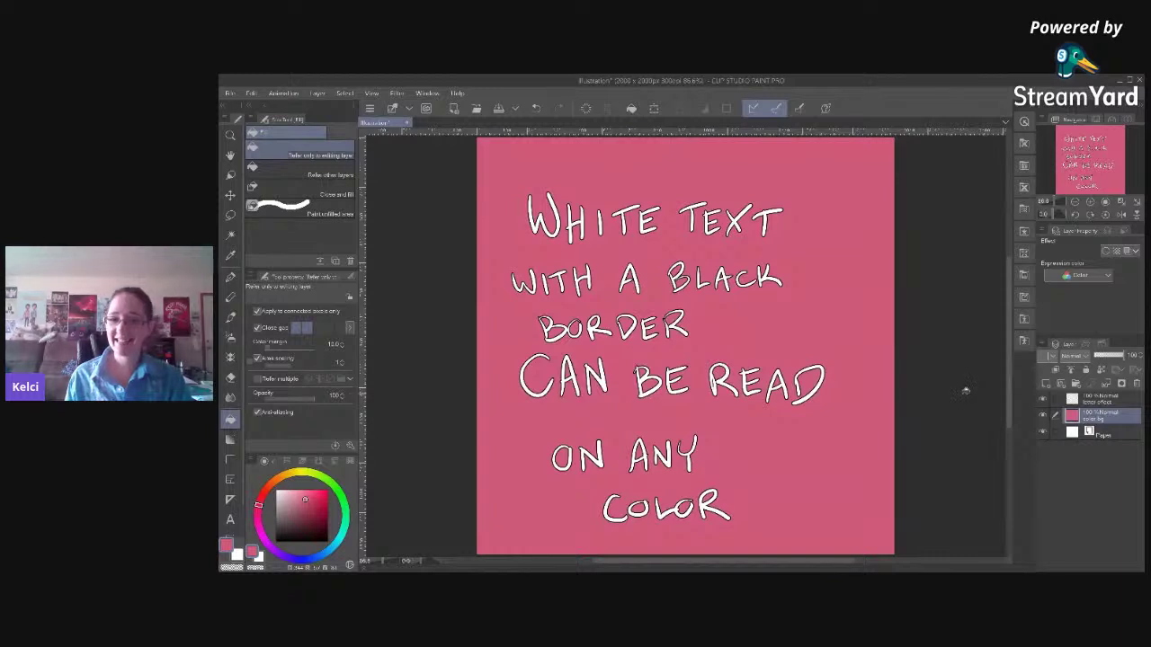
click(269, 486)
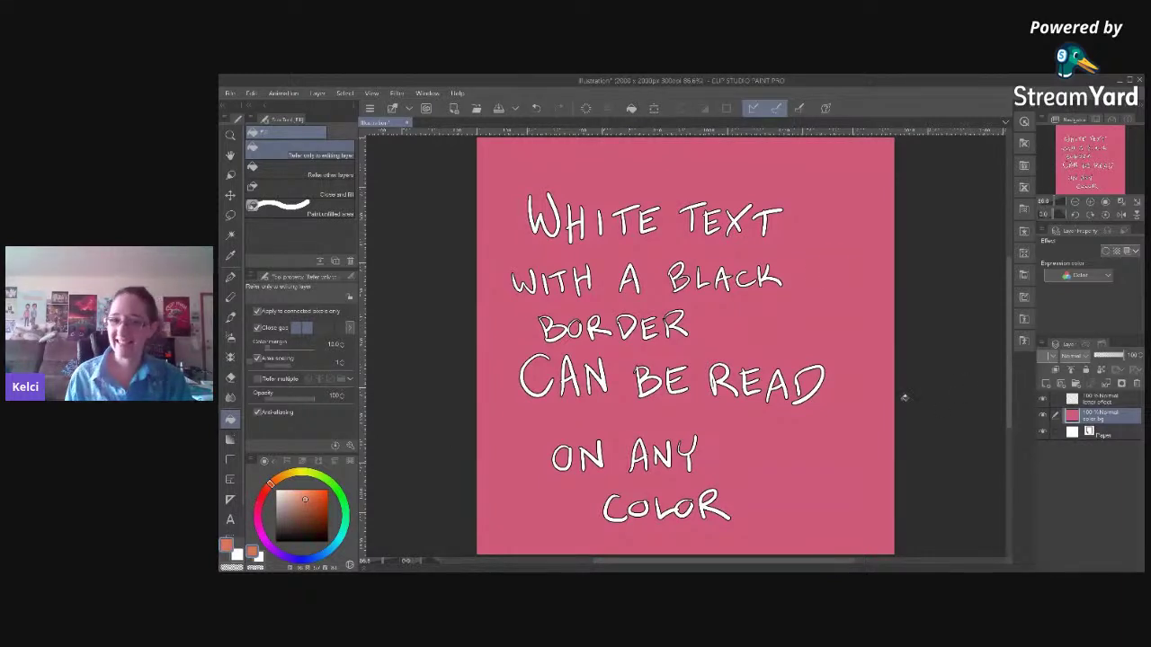
click(978, 428)
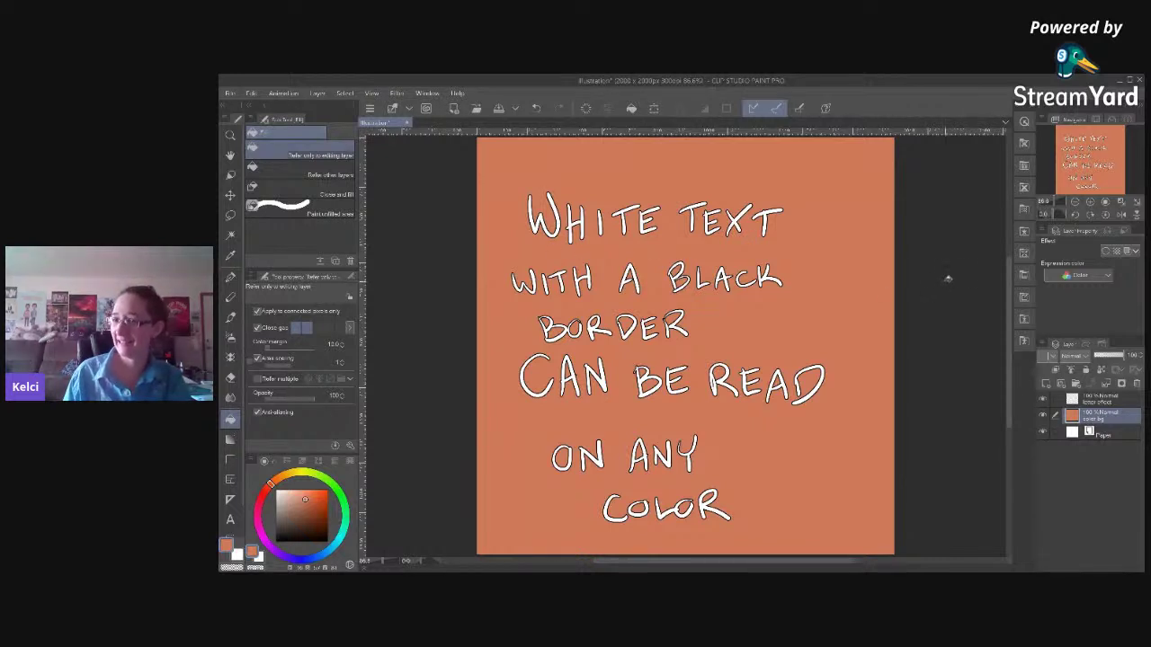
Try to rasterize the "letter effect" layer.
click(1114, 404)
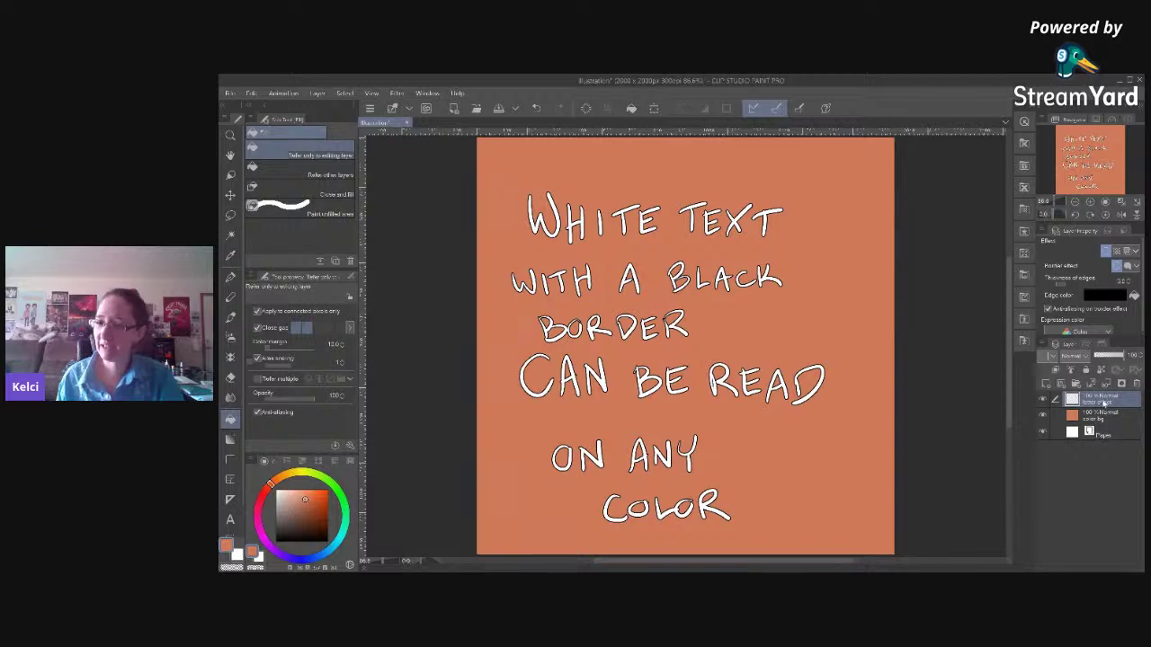
right_click(1104, 405)
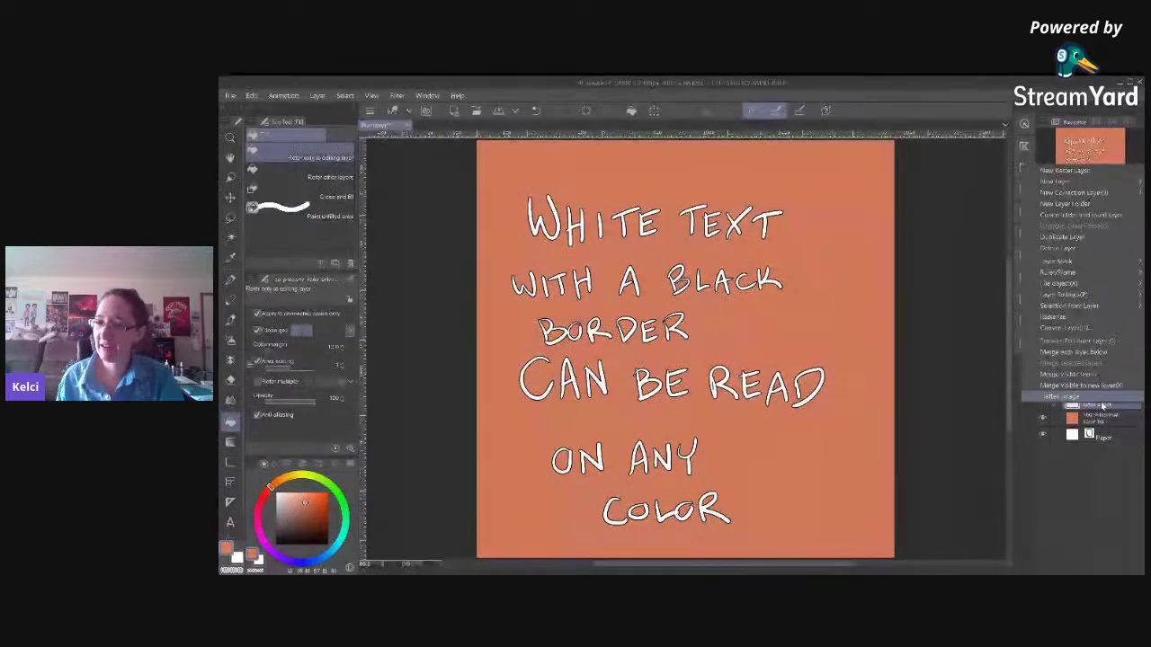
click(1067, 319)
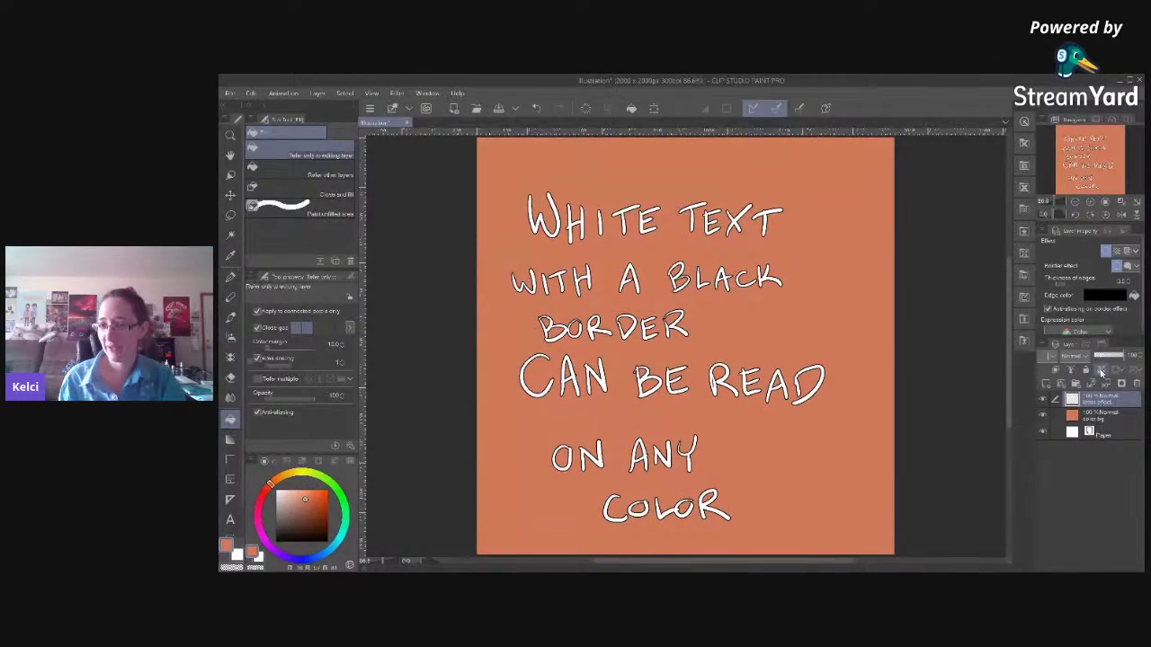
Lock the transparent pixels of the "letter effect" layer and hide the "color bg" layer.
click(1102, 372)
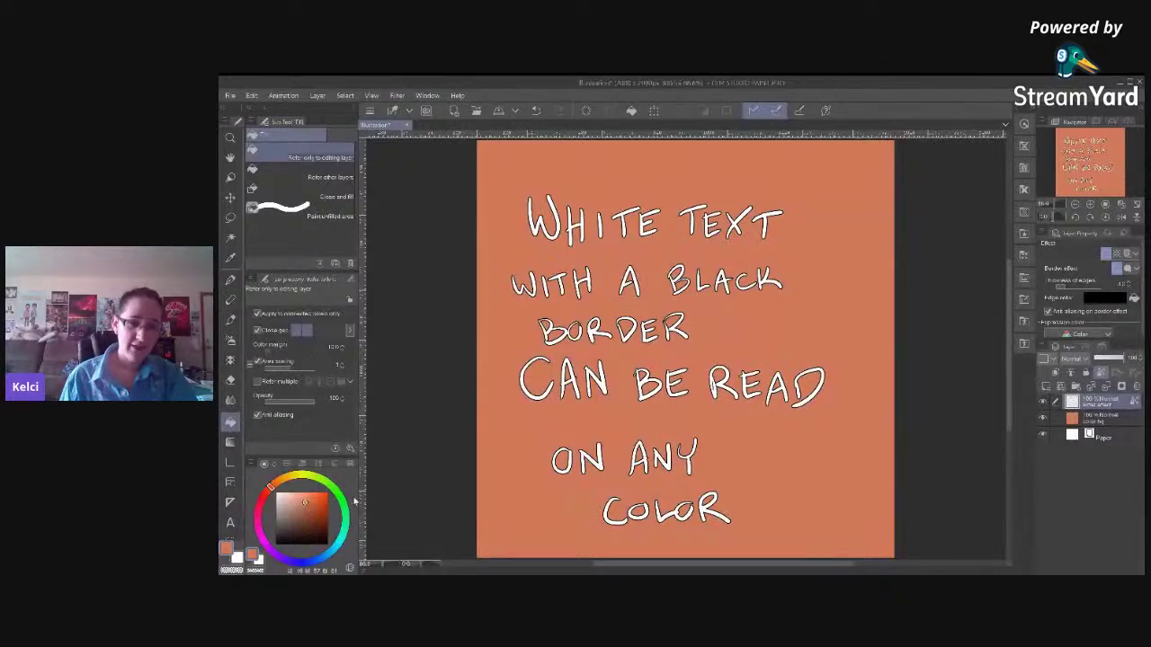
click(1043, 418)
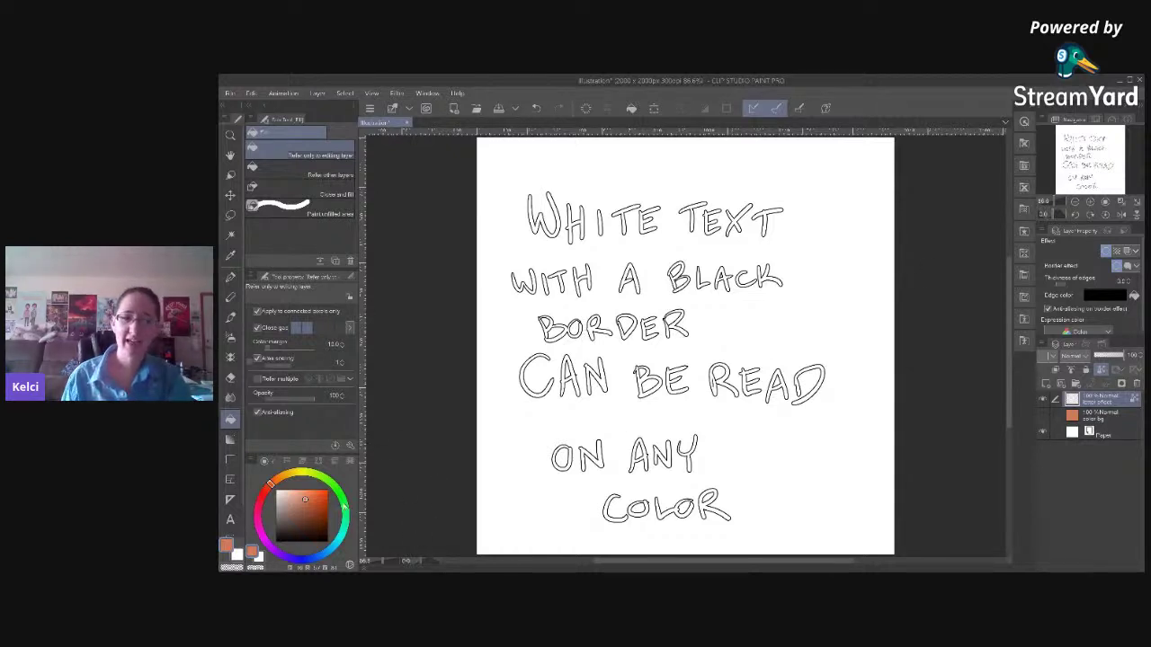
Paint over the "WHITE TEXT" lettering in bright green with an enlarged G-pen.
click(347, 509)
click(322, 496)
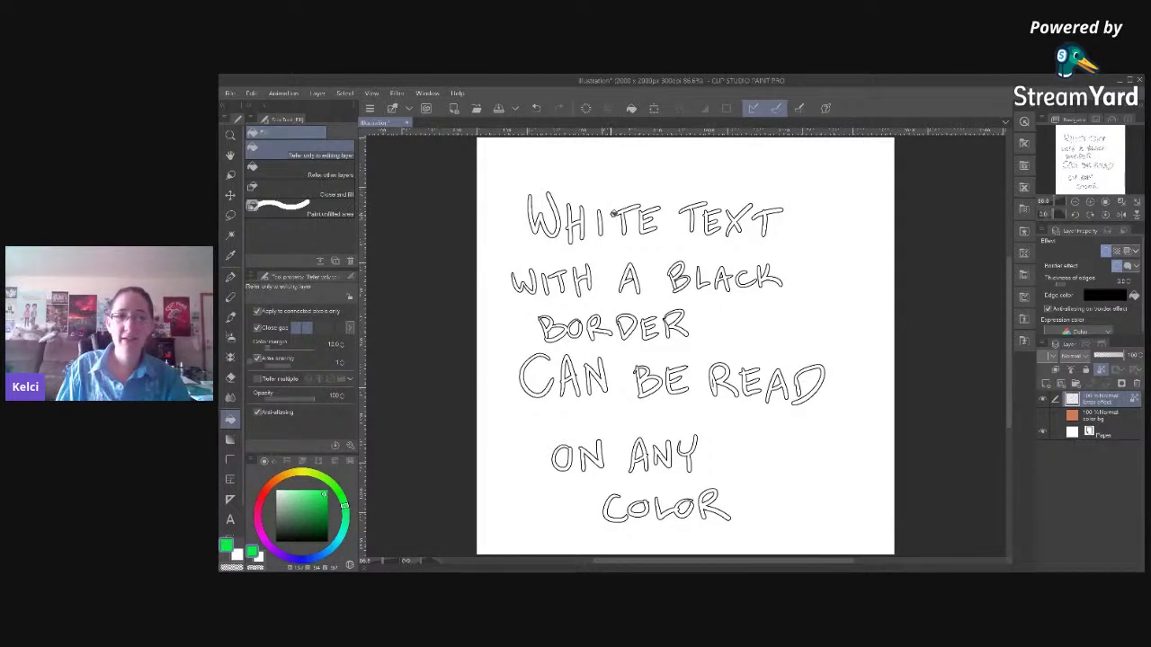
key(b)
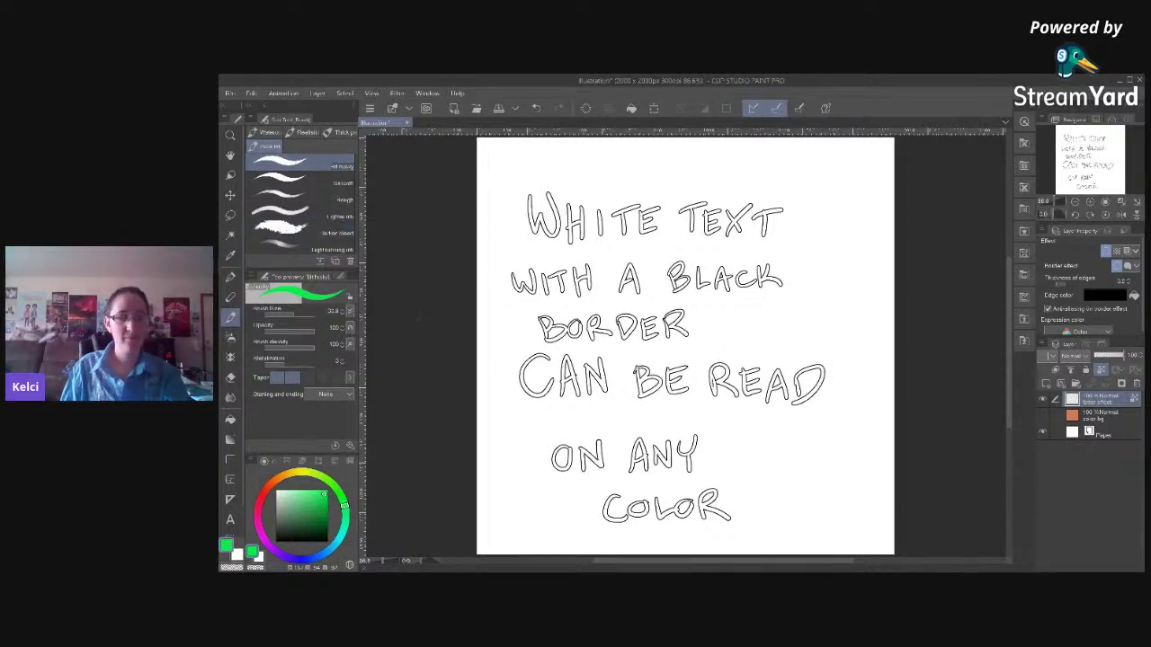
key(p)
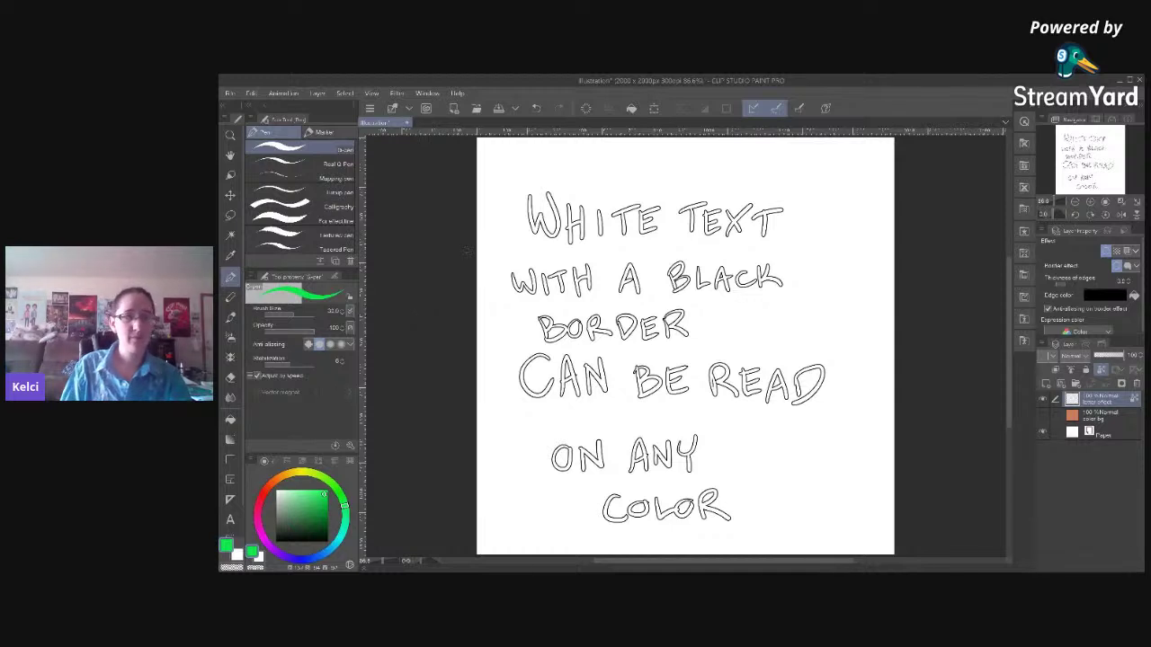
click(301, 311)
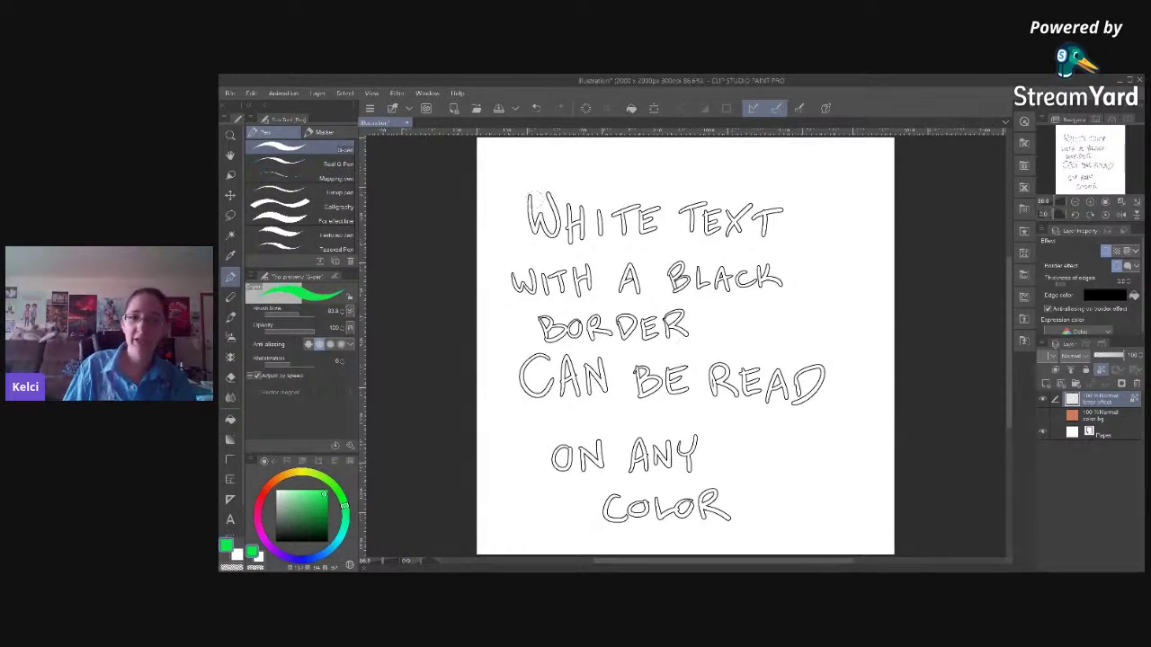
mouse_move(518, 201)
mouse_down()
mouse_move(567, 184)
mouse_move(525, 200)
mouse_move(558, 203)
mouse_move(552, 218)
mouse_move(562, 236)
mouse_move(572, 232)
mouse_move(570, 249)
mouse_move(679, 191)
mouse_move(677, 209)
mouse_move(704, 194)
mouse_move(683, 225)
mouse_move(704, 190)
mouse_move(713, 241)
mouse_move(764, 230)
mouse_up()
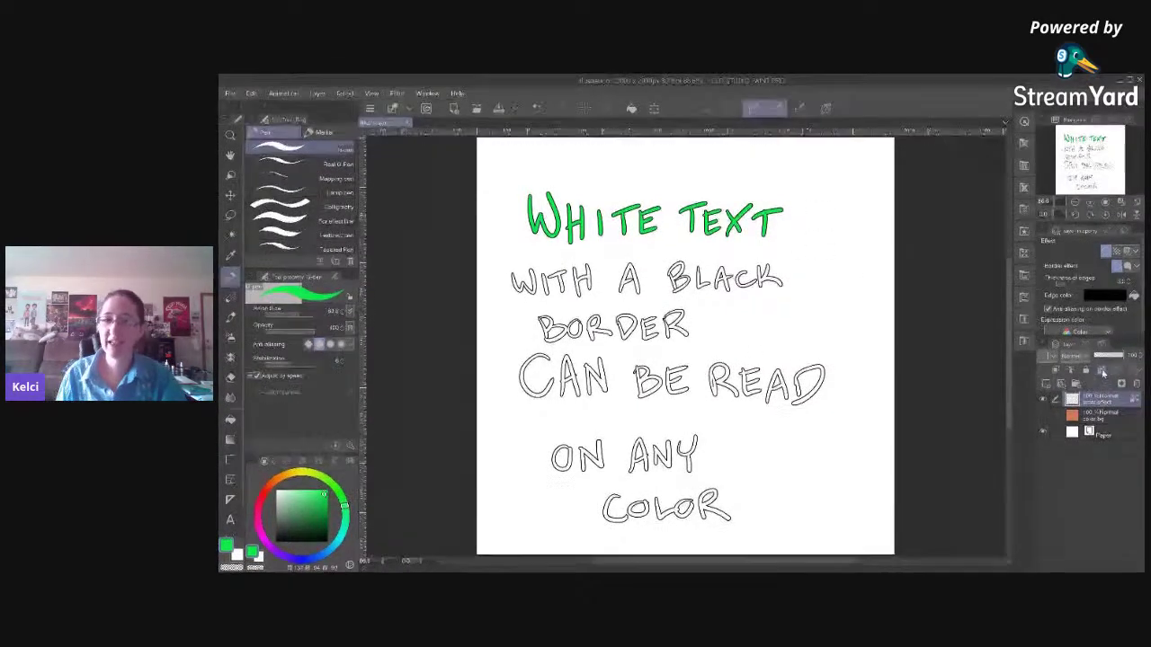
Test a green stroke across "BLACK" with the transparency lock off, undo it and lock the transparent pixels again.
drag(809, 262, 605, 319)
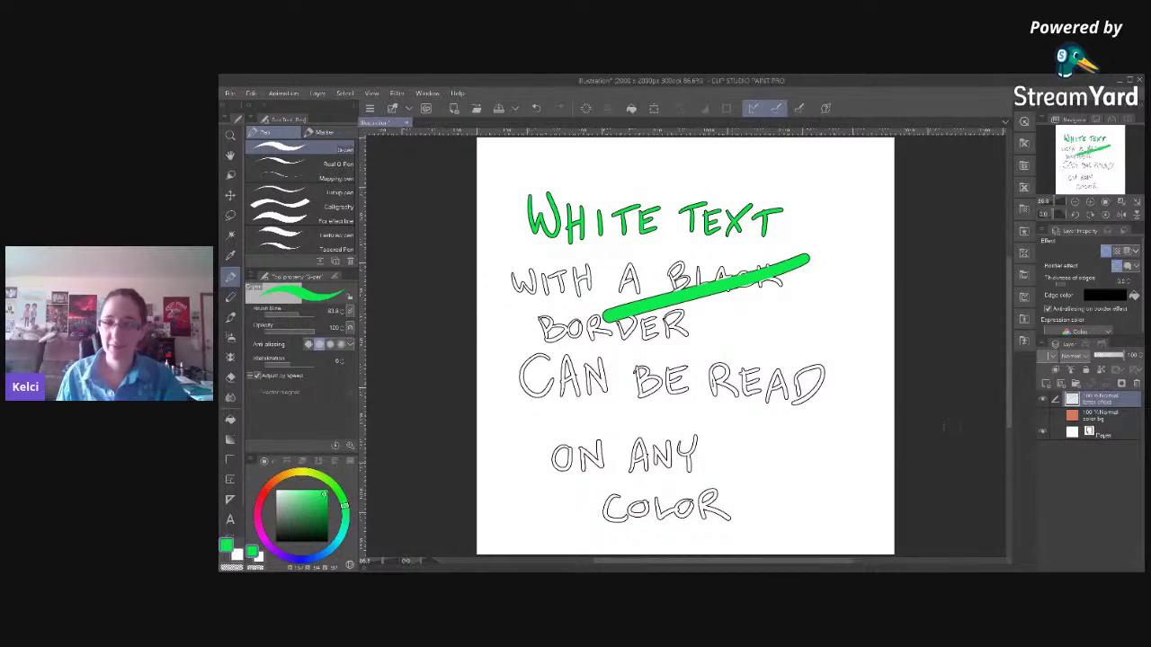
key(ctrl+z)
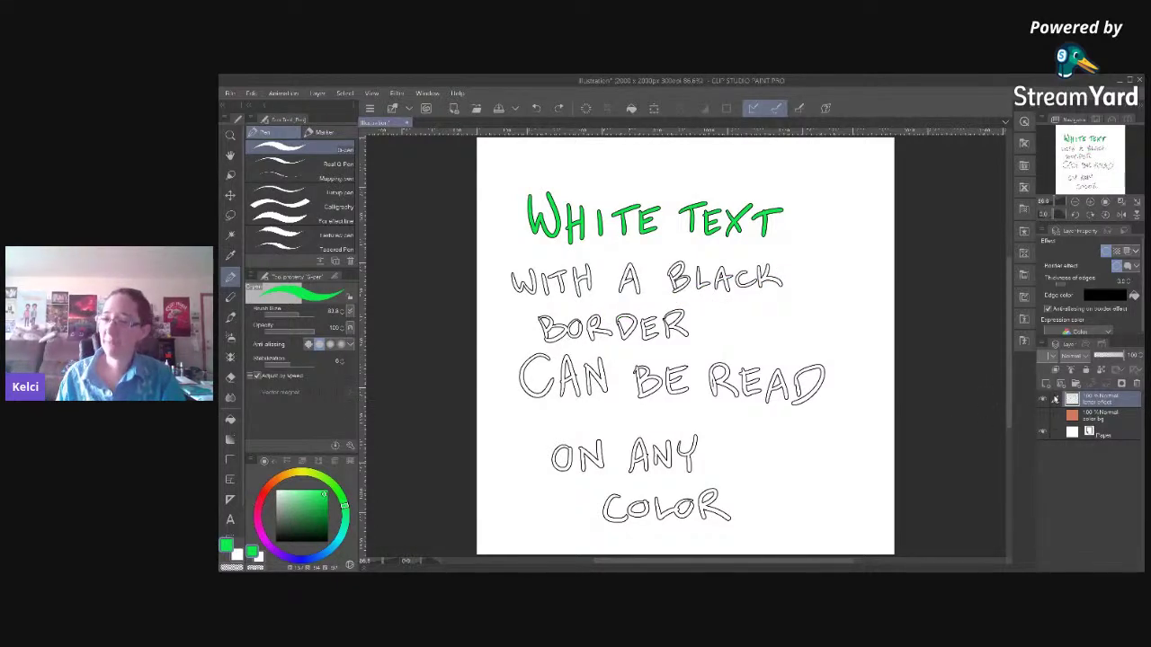
click(1104, 372)
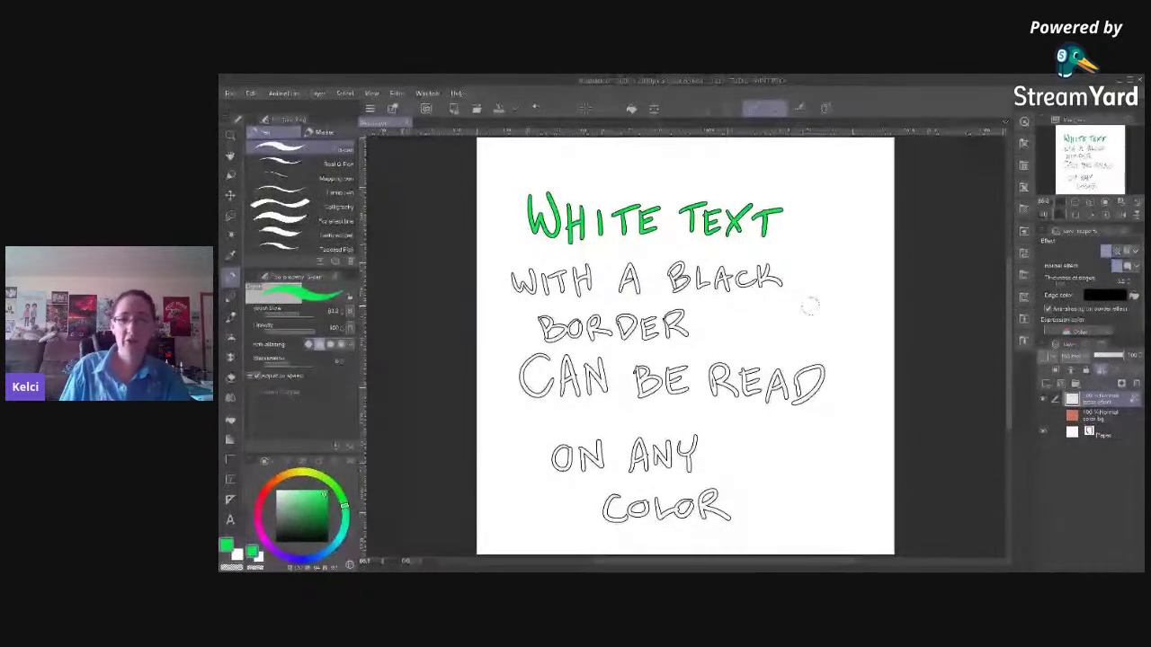
Paint over the "WITH A BLACK" lettering in the same bright green.
mouse_move(782, 268)
mouse_down()
mouse_move(726, 281)
mouse_move(722, 296)
mouse_move(695, 279)
mouse_move(709, 263)
mouse_move(684, 277)
mouse_up()
mouse_move(626, 286)
mouse_down()
mouse_move(634, 270)
mouse_move(638, 293)
mouse_up()
mouse_move(620, 280)
mouse_down()
mouse_move(638, 280)
mouse_move(590, 295)
mouse_up()
mouse_move(578, 271)
mouse_down()
mouse_move(578, 297)
mouse_move(590, 280)
mouse_up()
mouse_move(583, 270)
mouse_down()
mouse_move(561, 277)
mouse_move(563, 294)
mouse_up()
mouse_move(545, 272)
mouse_down()
mouse_move(545, 293)
mouse_move(531, 294)
mouse_up()
drag(529, 293, 512, 277)
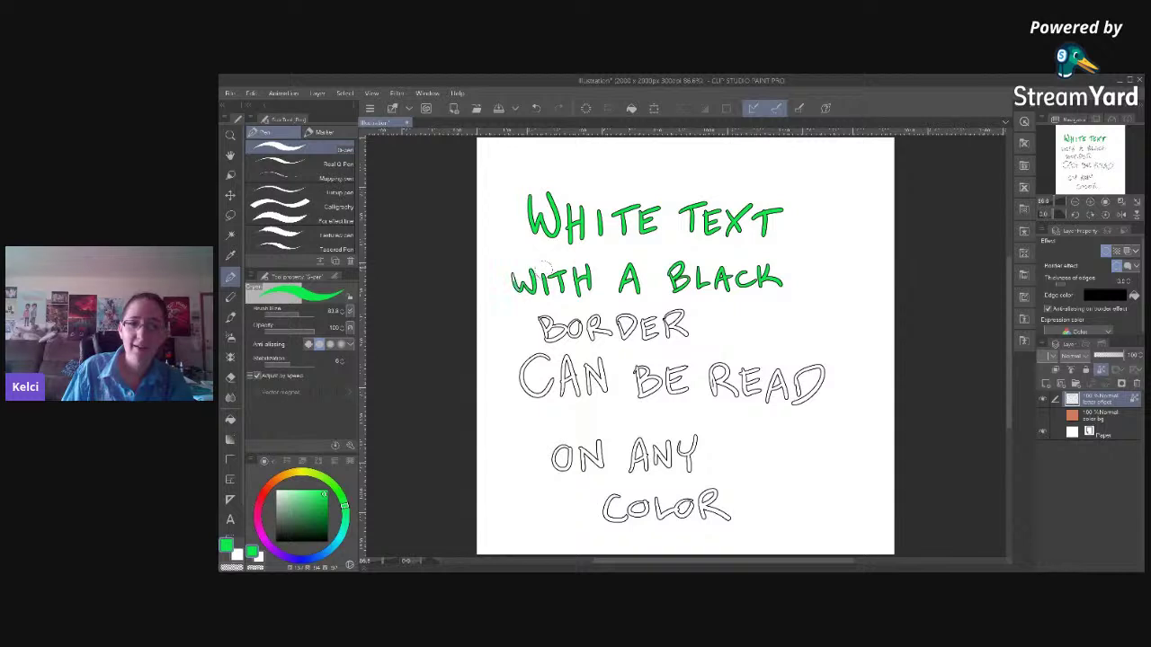
Recolor the lettering "BORDER" and "CAN BE" in dark teal green.
click(316, 515)
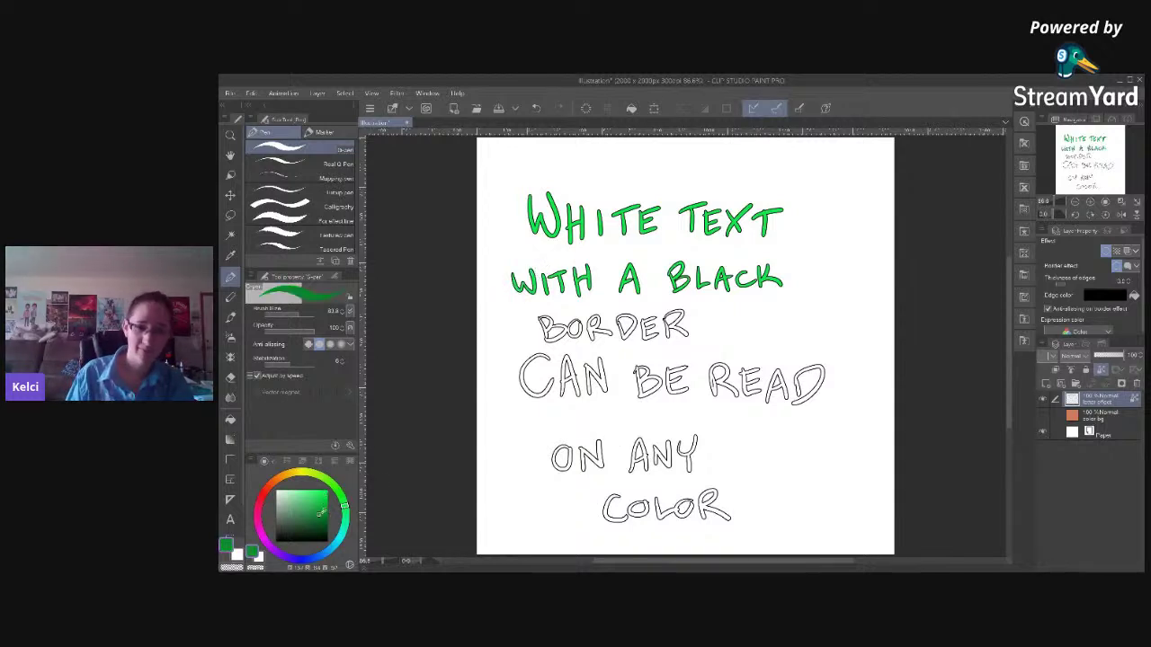
click(345, 525)
mouse_move(542, 315)
mouse_down()
mouse_move(542, 340)
mouse_move(573, 320)
mouse_up()
mouse_move(591, 340)
mouse_down()
mouse_move(616, 312)
mouse_move(624, 339)
mouse_up()
mouse_move(644, 316)
mouse_down()
mouse_move(646, 340)
mouse_move(660, 315)
mouse_up()
drag(667, 314, 668, 338)
drag(669, 315, 687, 336)
mouse_move(553, 358)
mouse_down()
mouse_move(574, 386)
mouse_move(603, 358)
mouse_move(609, 403)
mouse_move(631, 373)
mouse_move(612, 382)
mouse_move(636, 397)
mouse_up()
mouse_move(639, 365)
mouse_down()
mouse_move(637, 396)
mouse_move(667, 395)
mouse_up()
drag(669, 367, 689, 365)
drag(669, 381, 685, 379)
drag(669, 396, 689, 394)
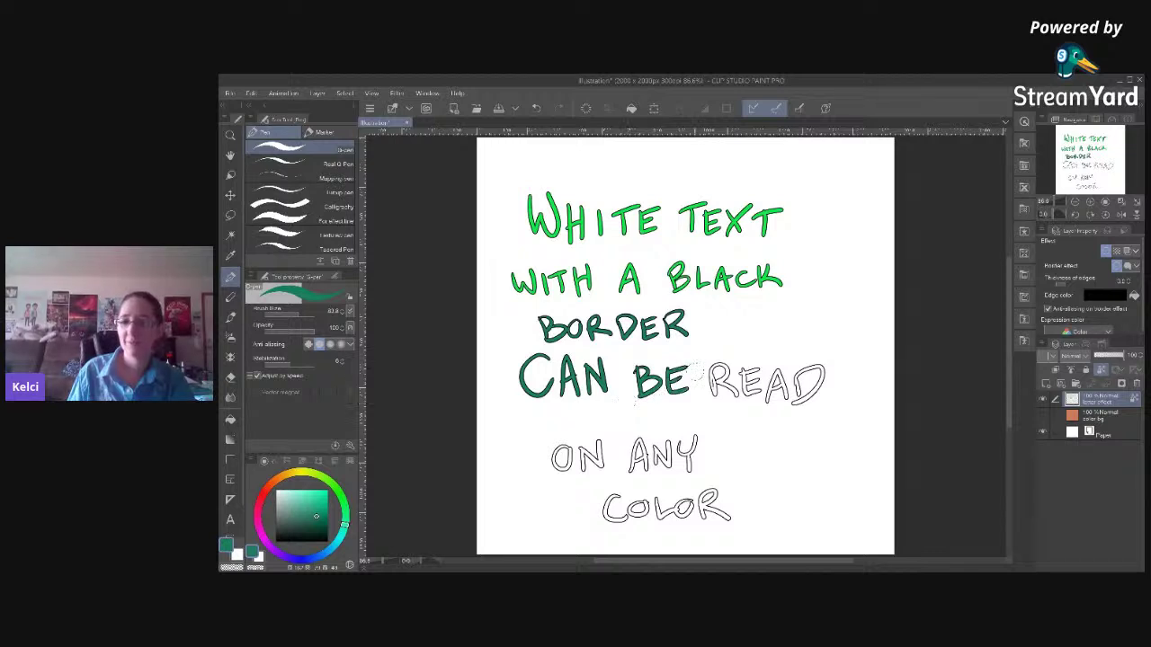
Recolor the word "READ" in dark blue.
click(331, 548)
mouse_move(710, 367)
mouse_down()
mouse_move(710, 395)
mouse_move(719, 383)
mouse_move(736, 396)
mouse_up()
drag(742, 369, 743, 394)
drag(745, 368, 757, 368)
drag(744, 381, 761, 396)
mouse_move(762, 397)
mouse_down()
mouse_move(771, 366)
mouse_move(782, 398)
mouse_up()
drag(767, 387, 779, 386)
drag(795, 367, 798, 401)
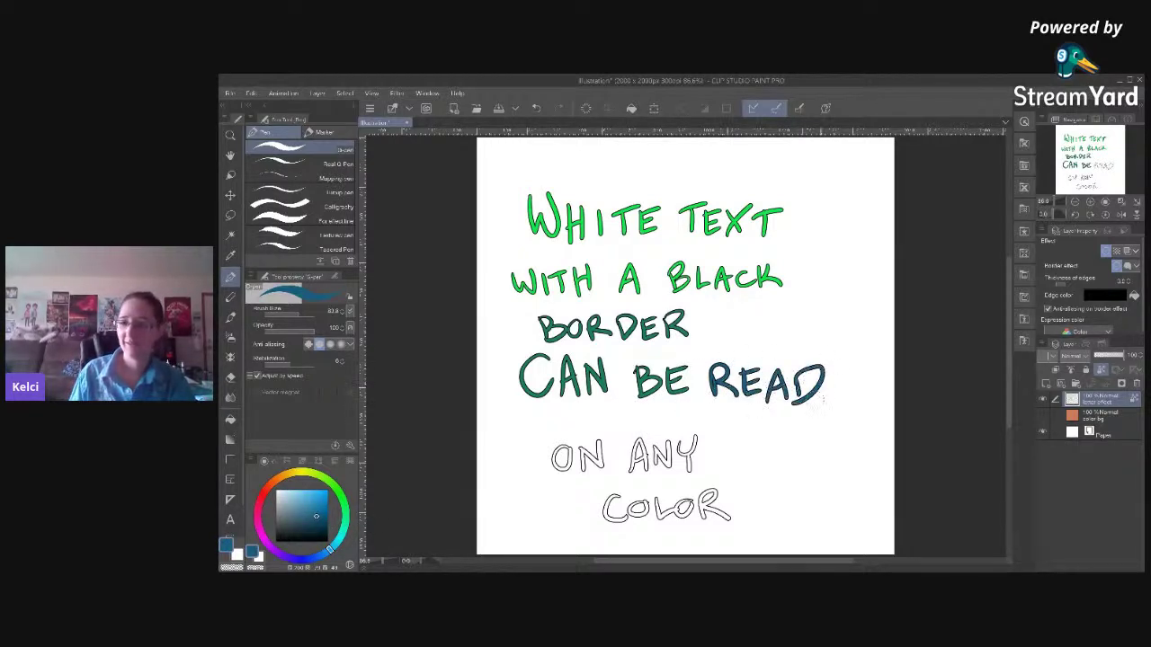
Recolor the lettering "ON ANY" and "COLOR" in muted violet.
click(287, 557)
mouse_move(561, 445)
mouse_down()
mouse_move(548, 464)
mouse_move(572, 449)
mouse_up()
drag(579, 471, 581, 446)
mouse_move(583, 446)
mouse_down()
mouse_move(590, 468)
mouse_move(632, 435)
mouse_move(664, 440)
mouse_move(624, 457)
mouse_move(639, 437)
mouse_move(704, 449)
mouse_move(694, 520)
mouse_up()
mouse_move(696, 492)
mouse_down()
mouse_move(748, 508)
mouse_move(640, 515)
mouse_move(663, 511)
mouse_move(661, 491)
mouse_move(617, 520)
mouse_up()
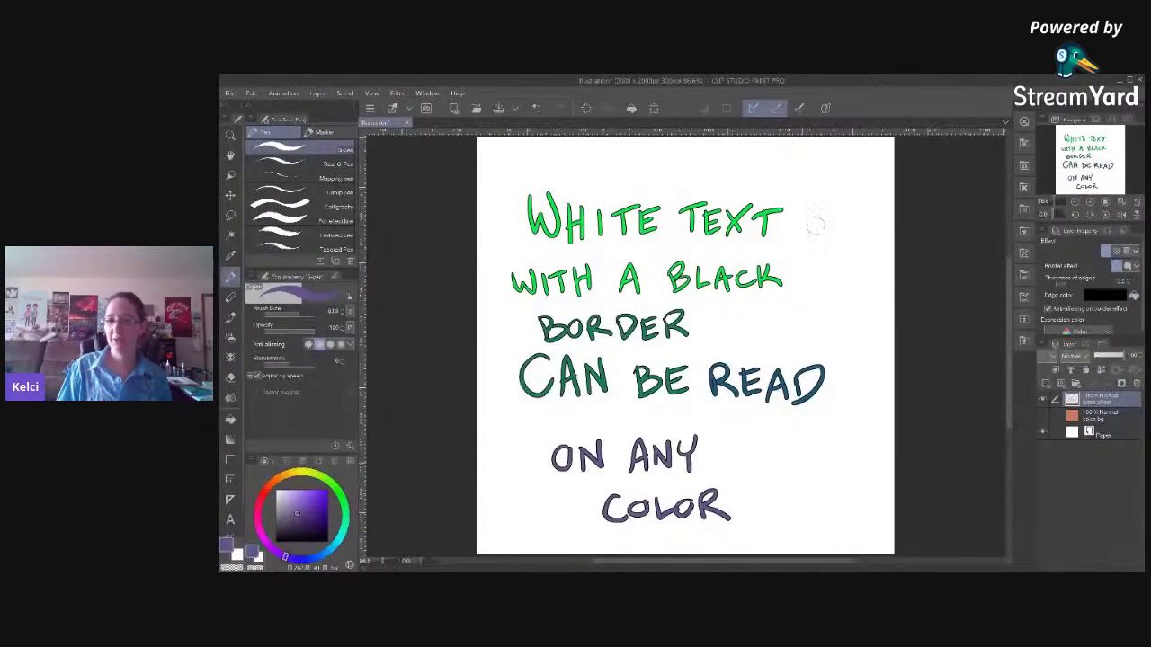
Erase small gaps in the strokes of the "X" and the last "T" of "TEXT".
scroll(819, 198, up, 5)
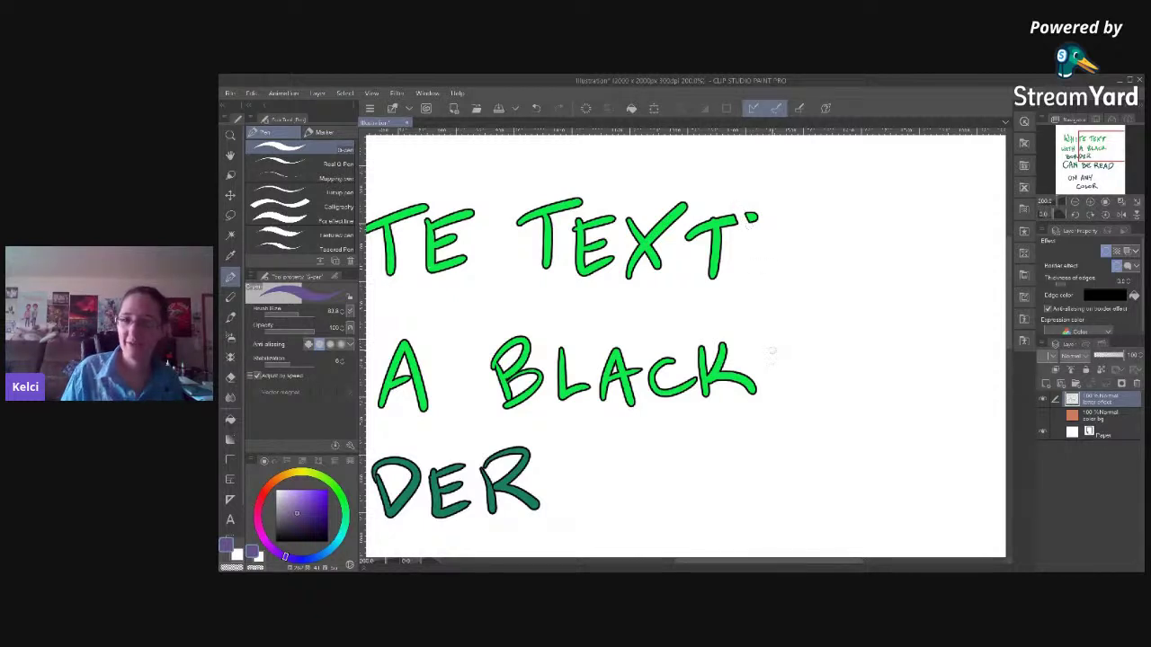
drag(671, 222, 683, 206)
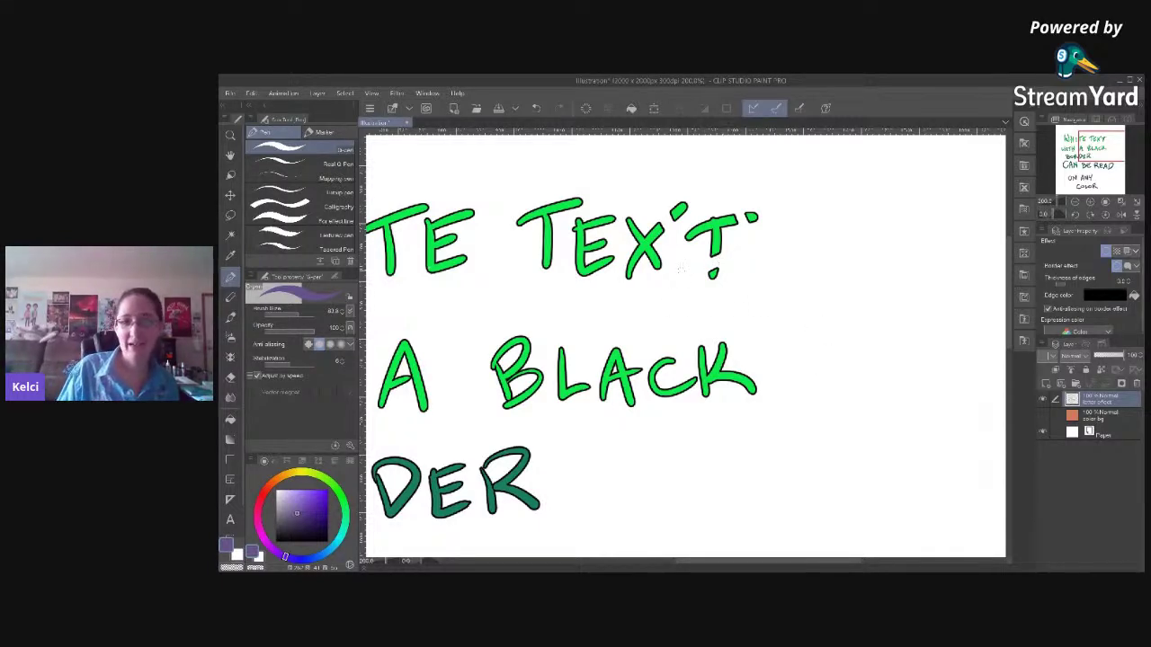
scroll(683, 341, down, 6)
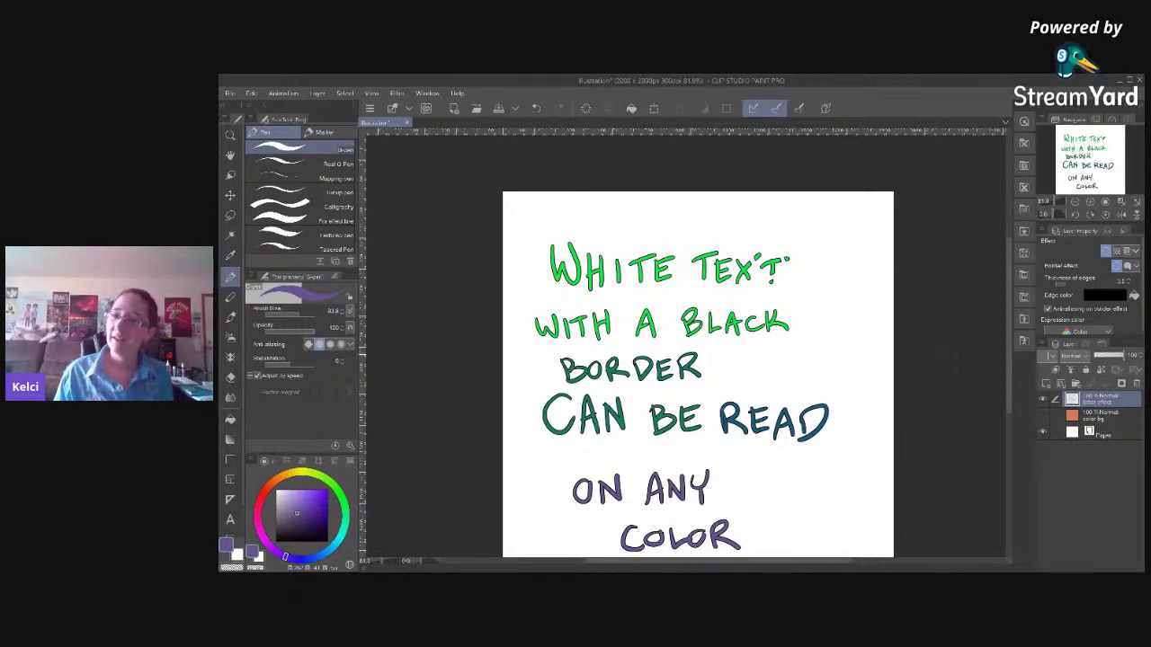
Rasterize the "letter effect" layer so its black border becomes ordinary pixels.
right_click(1098, 405)
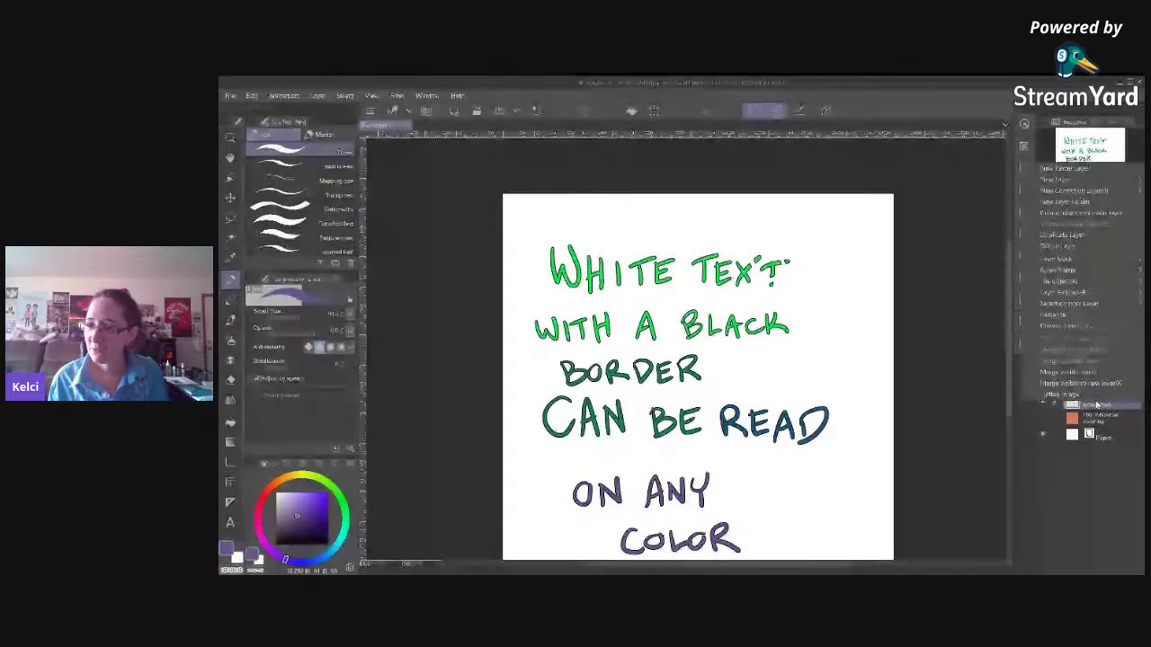
click(1070, 315)
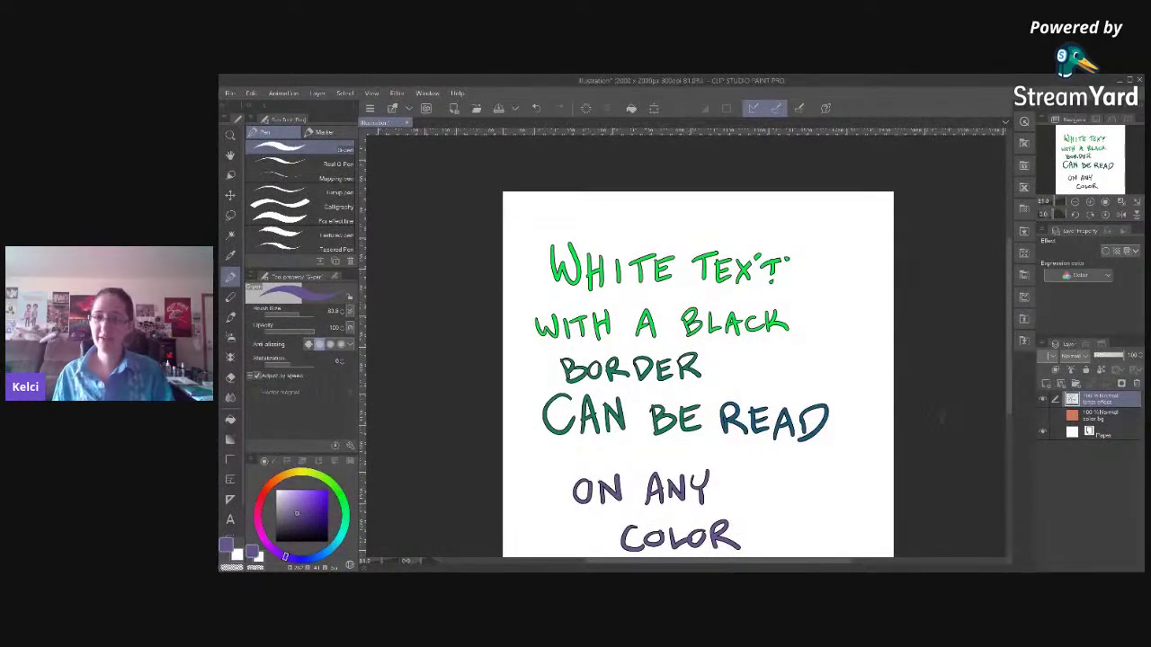
Add a new raster layer above "letter effect" and hide the "letter effect" layer.
mouse_move(949, 453)
mouse_down()
mouse_move(927, 395)
mouse_move(913, 396)
mouse_up()
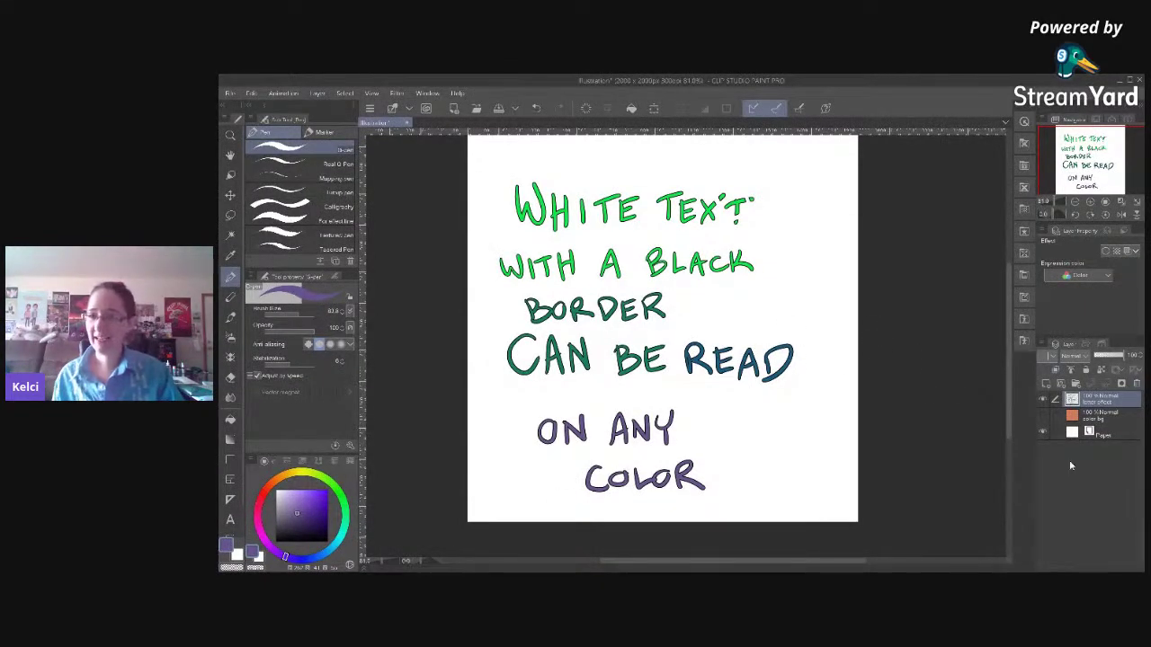
click(1115, 385)
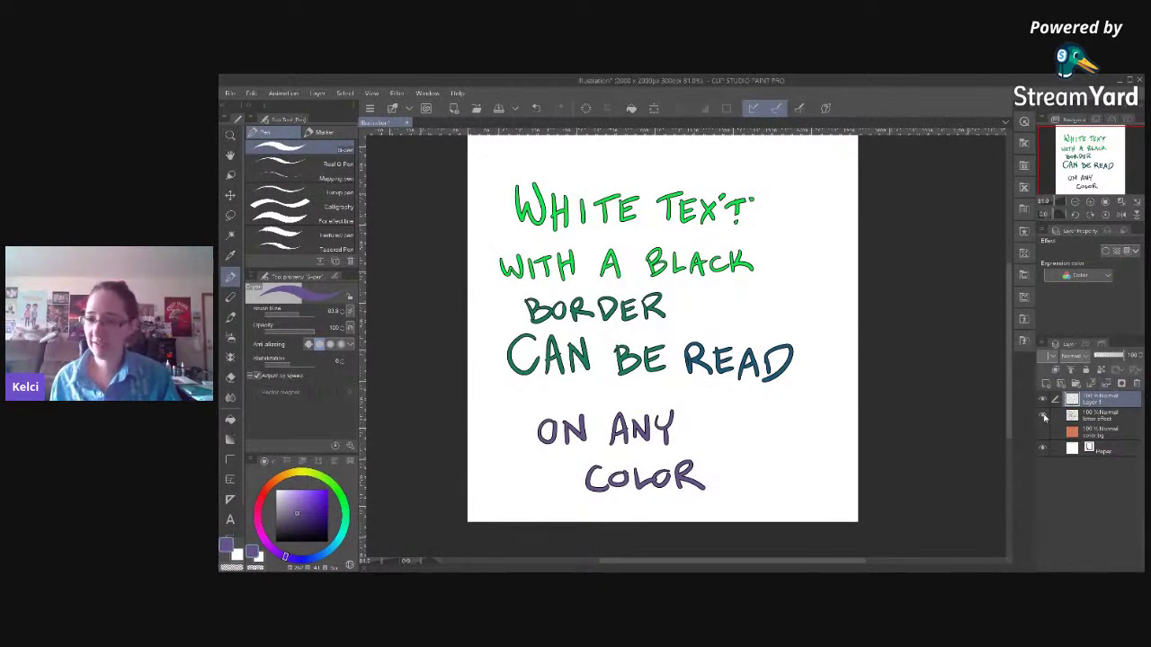
click(1044, 417)
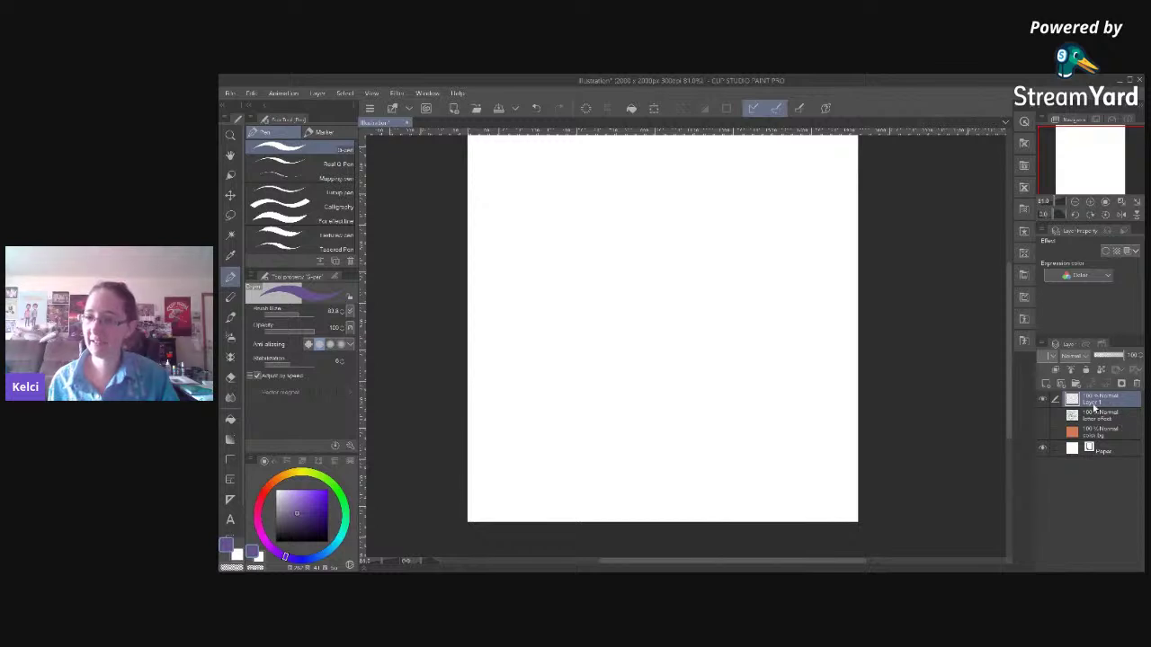
Rename the new raster layer as "costume tricks".
double_click(1093, 403)
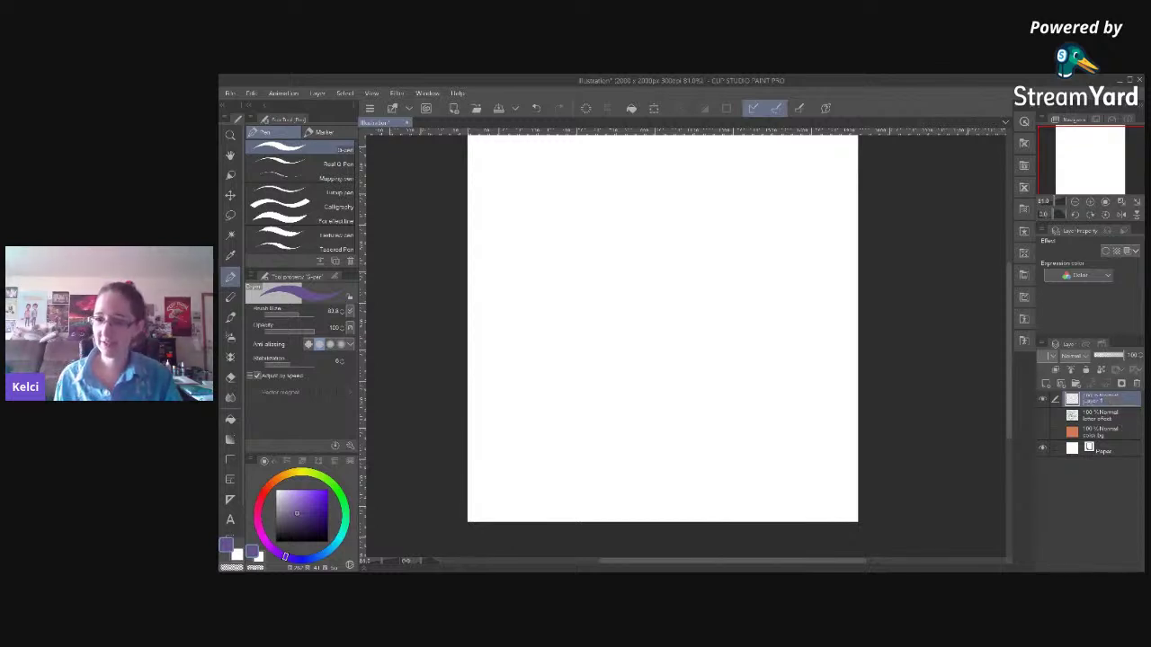
text(awesome tricks)
key(Return)
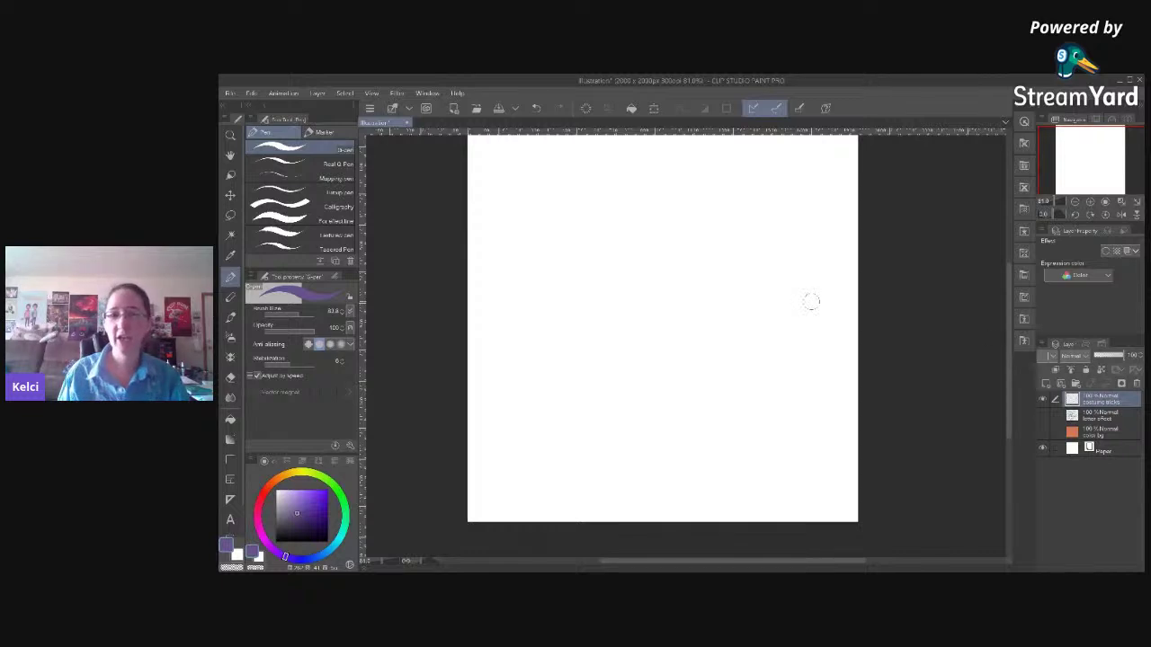
Draw the outline of a tall boot with its toe facing left, using a black G-pen at brush size 20.
drag(743, 306, 740, 378)
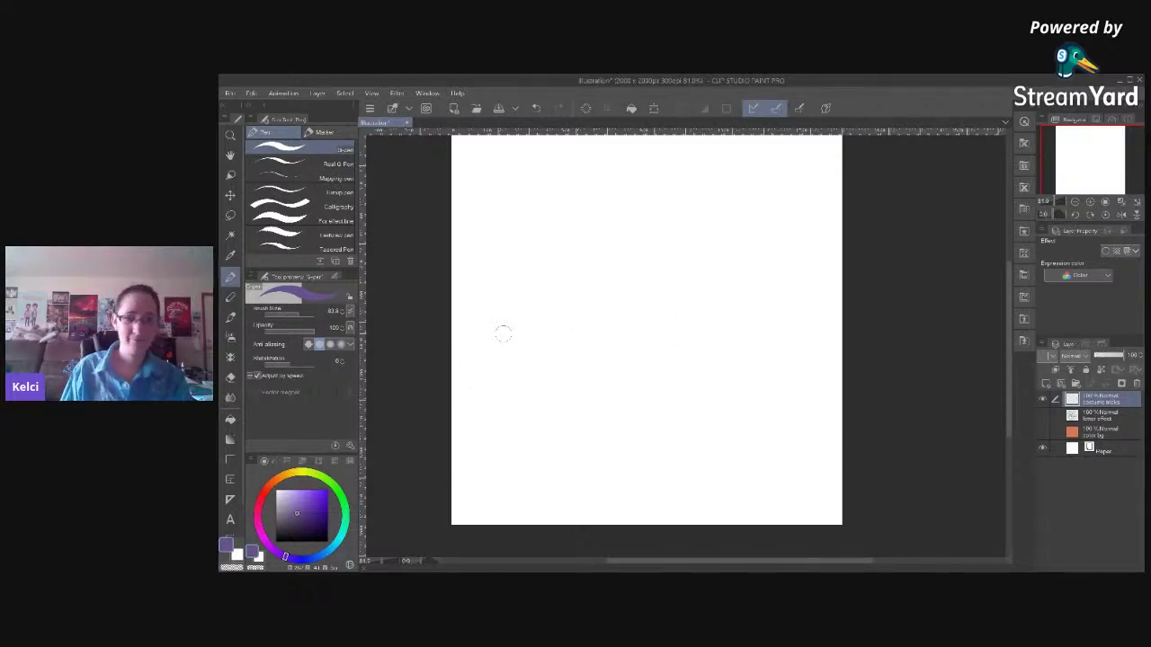
click(320, 526)
drag(320, 526, 327, 542)
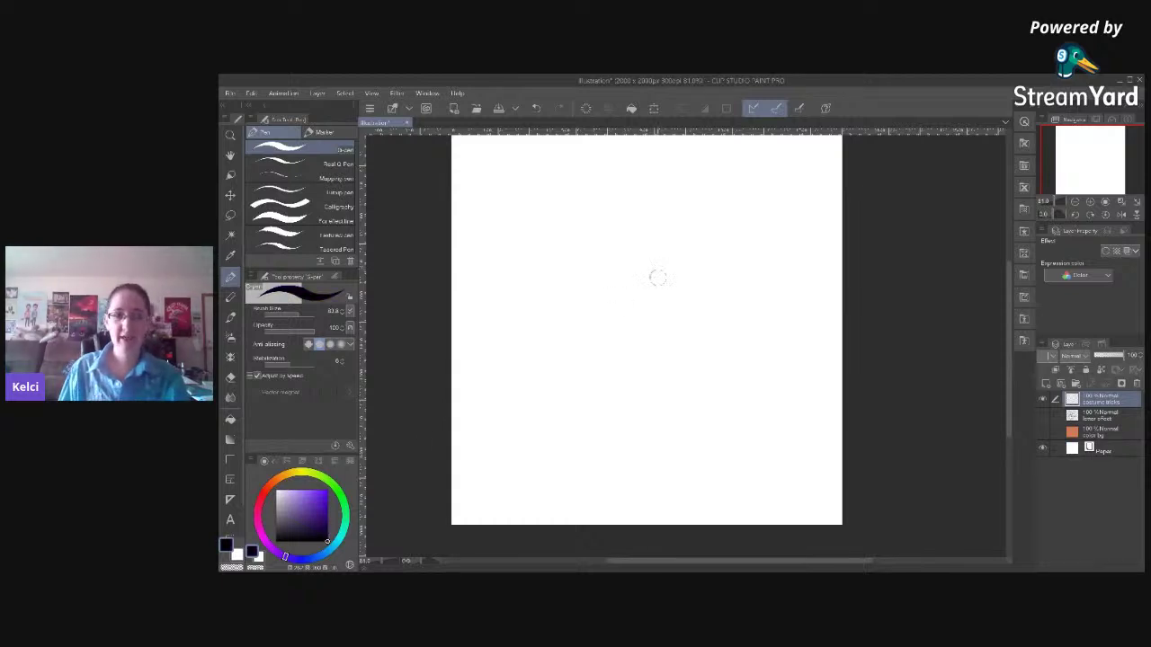
key(p)
key(p)
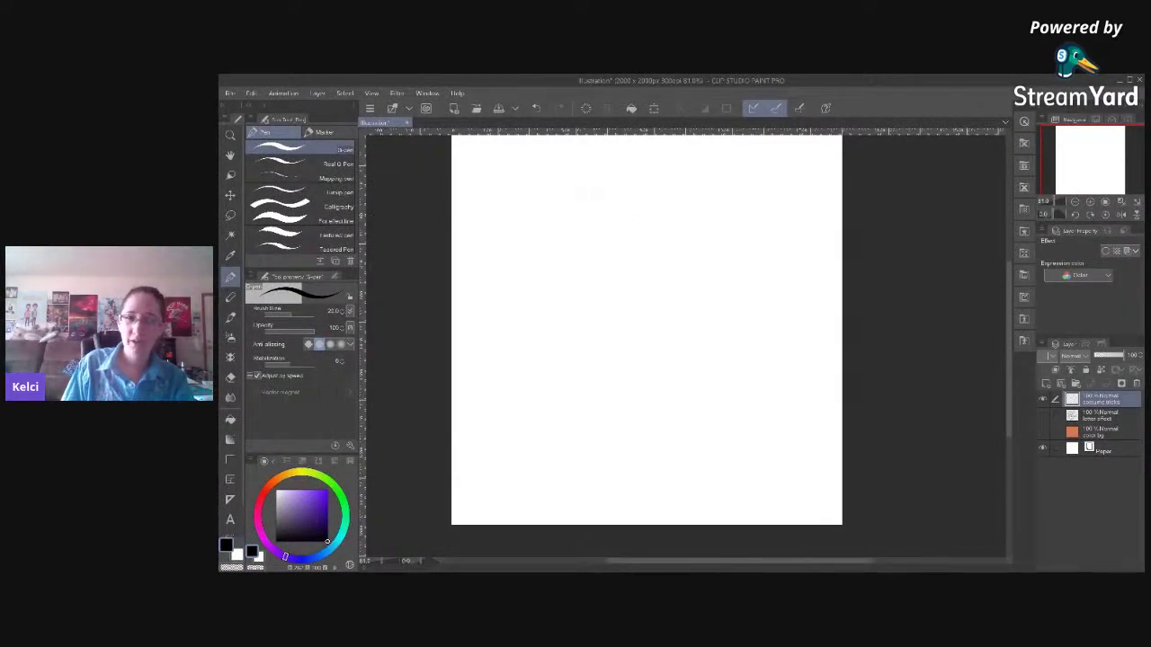
drag(586, 186, 688, 169)
drag(582, 186, 609, 340)
drag(688, 169, 687, 347)
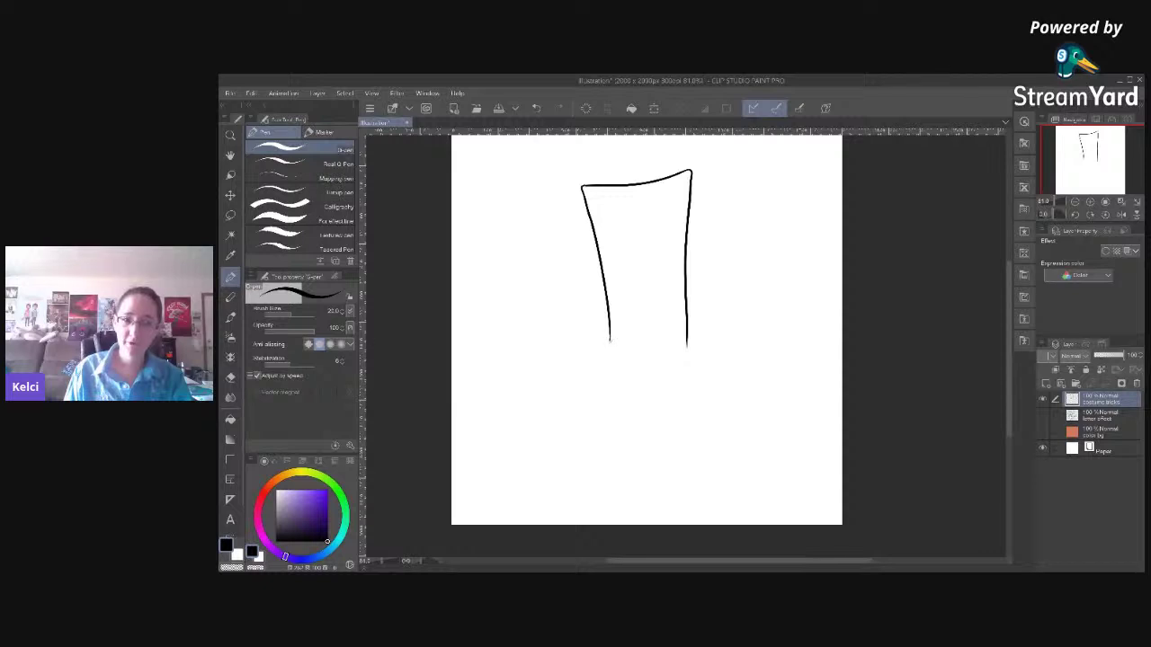
mouse_move(609, 343)
mouse_down()
mouse_move(504, 416)
mouse_move(503, 444)
mouse_move(651, 426)
mouse_move(695, 403)
mouse_up()
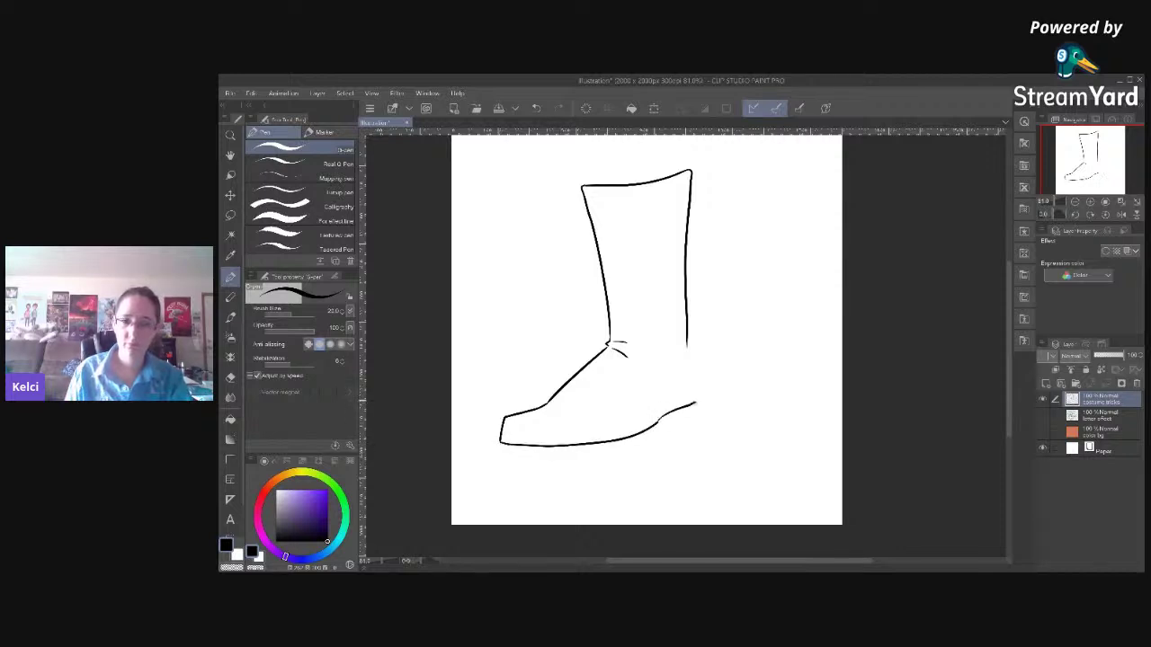
drag(686, 345, 697, 403)
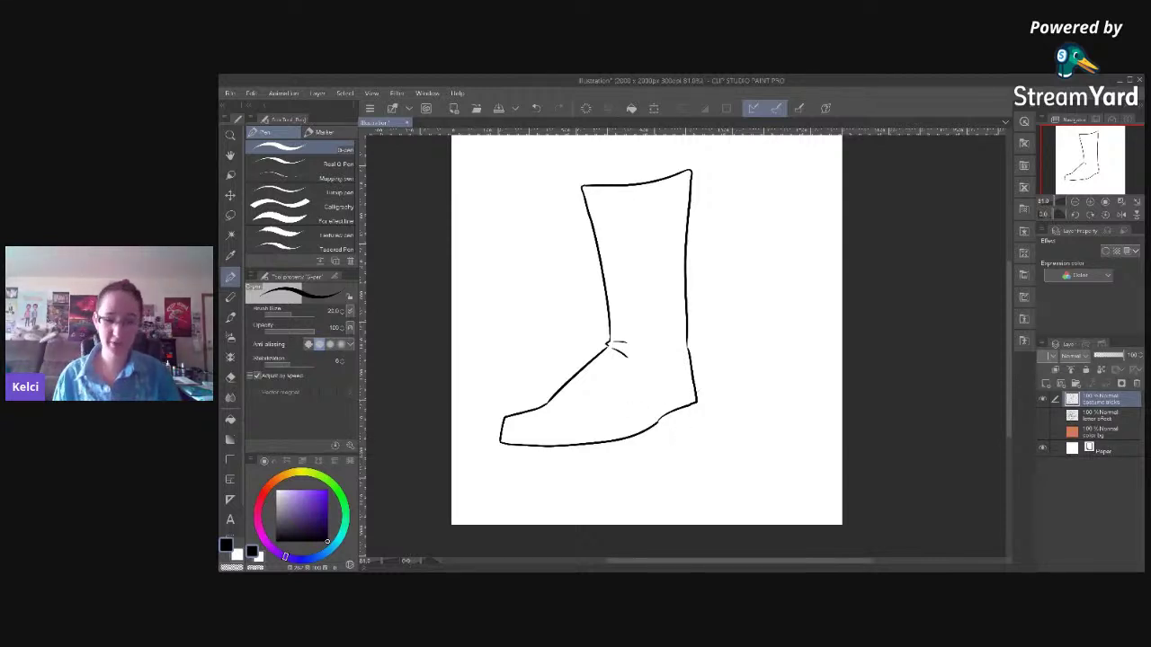
key(m)
mouse_move(707, 160)
mouse_down()
mouse_move(678, 147)
mouse_move(570, 177)
mouse_move(520, 339)
mouse_move(457, 432)
mouse_up()
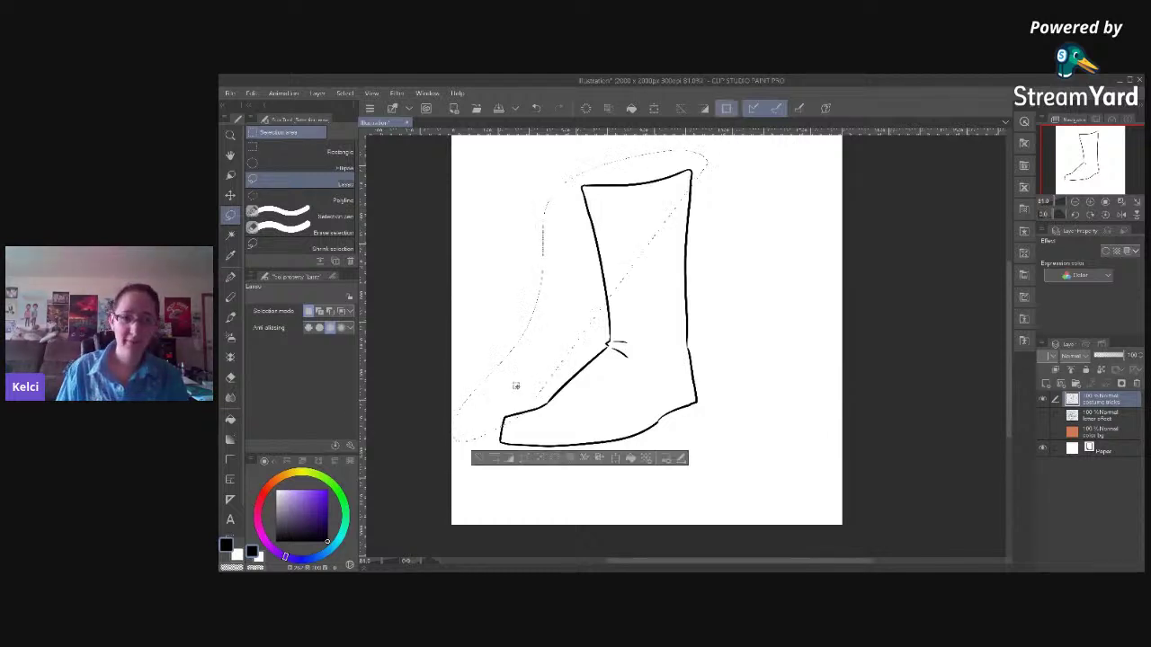
click(474, 455)
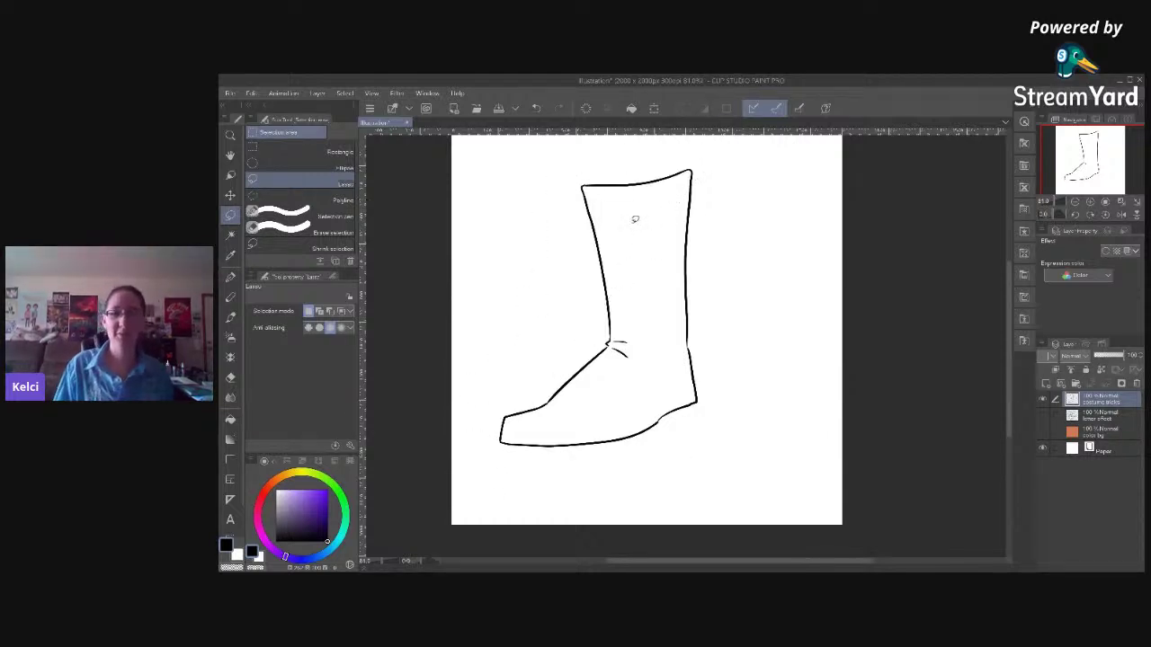
Apply a border effect with a black edge color to the boot outline on the "costume tricks" layer.
scroll(638, 216, up, 2)
drag(666, 244, 751, 244)
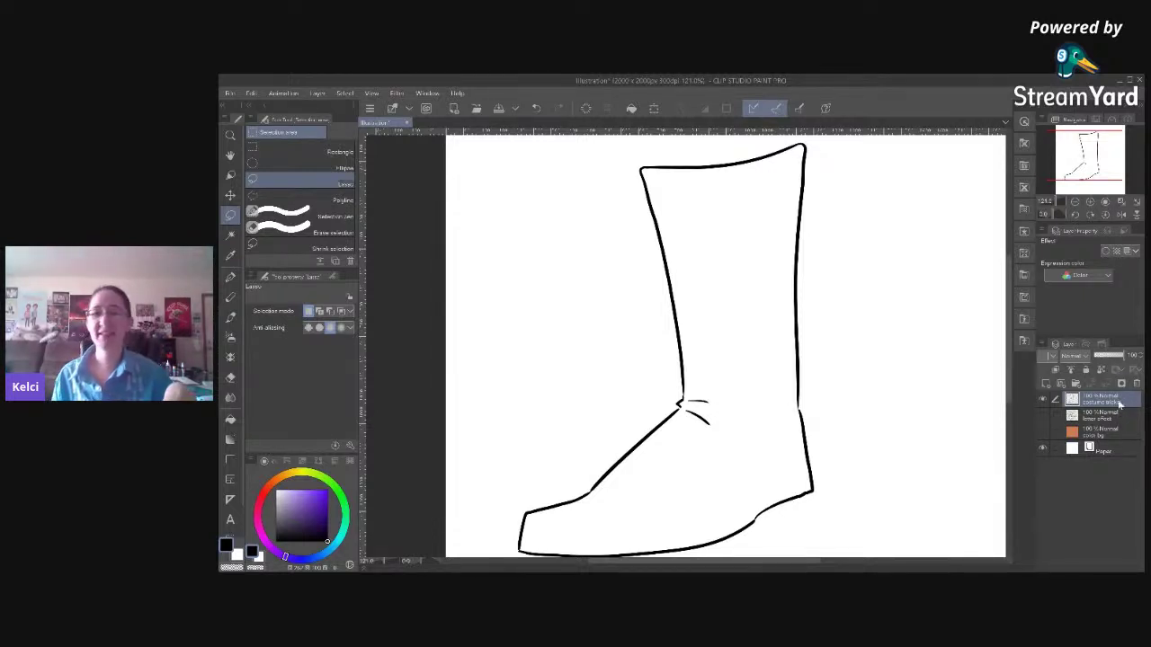
scroll(863, 387, right, 2)
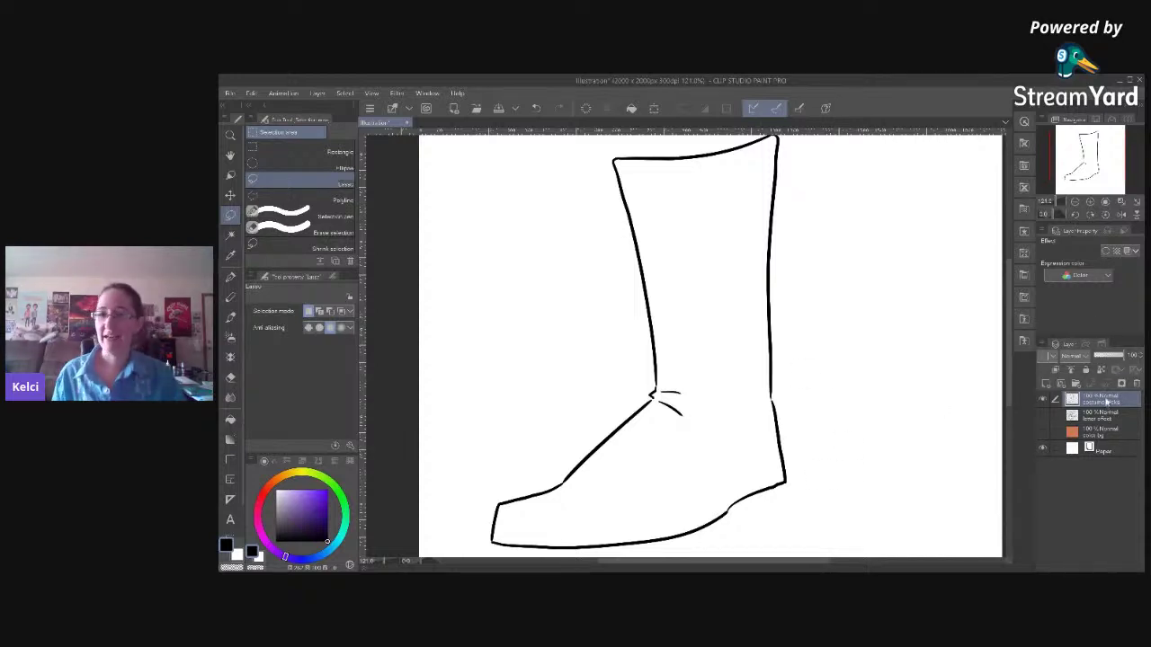
click(1106, 252)
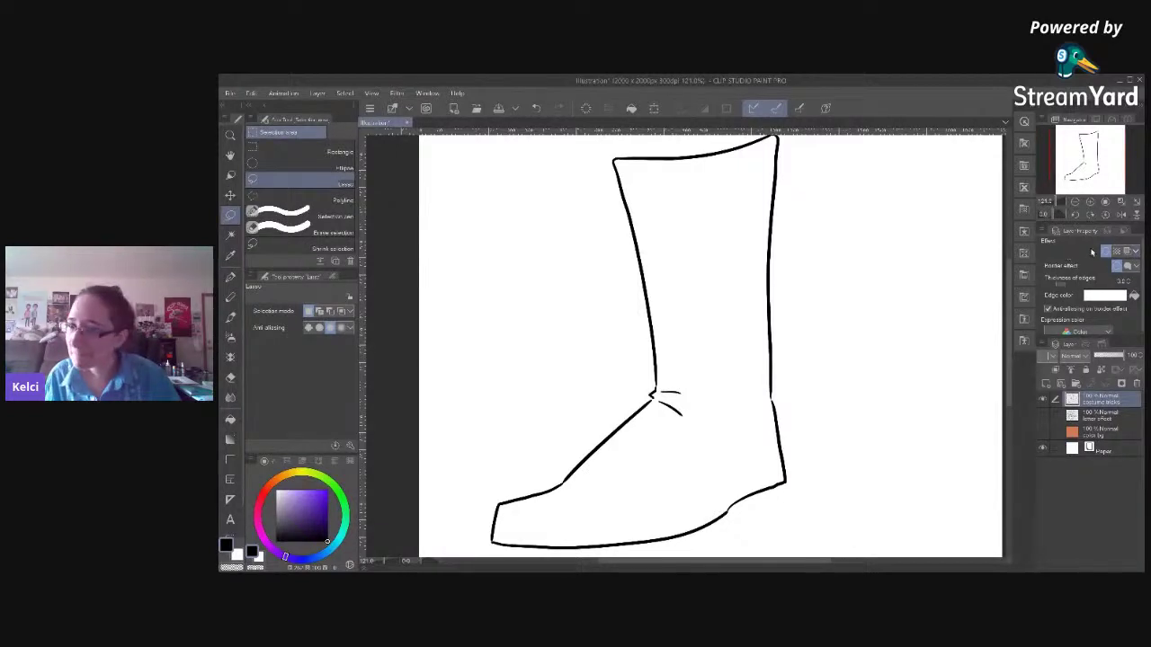
click(1113, 297)
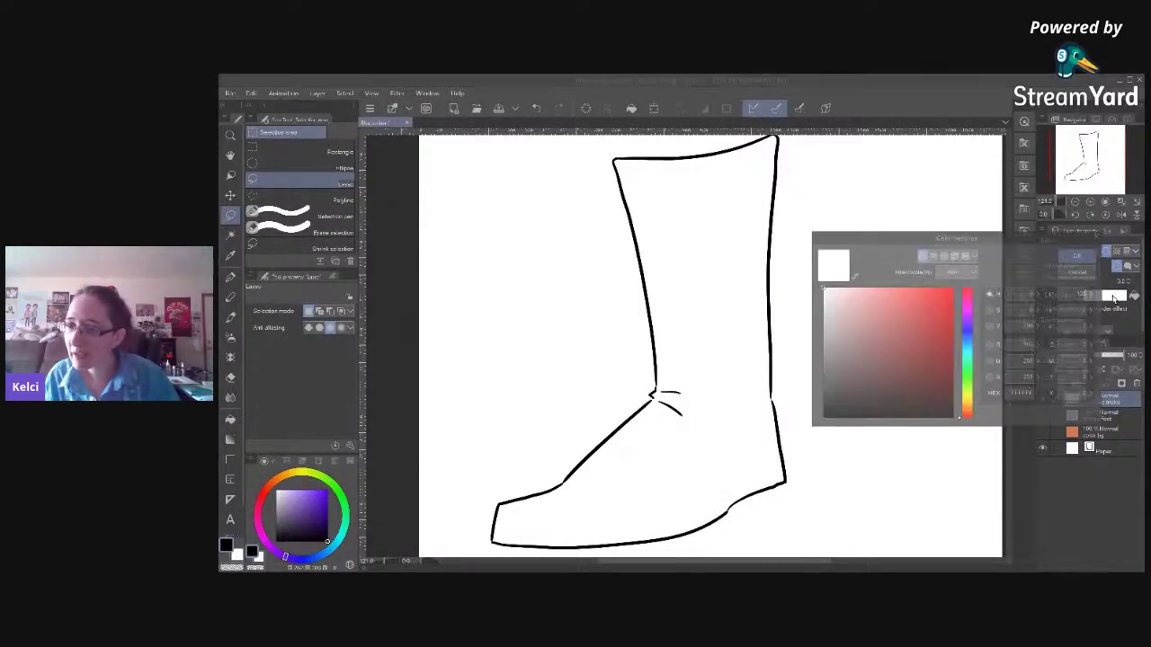
click(1088, 260)
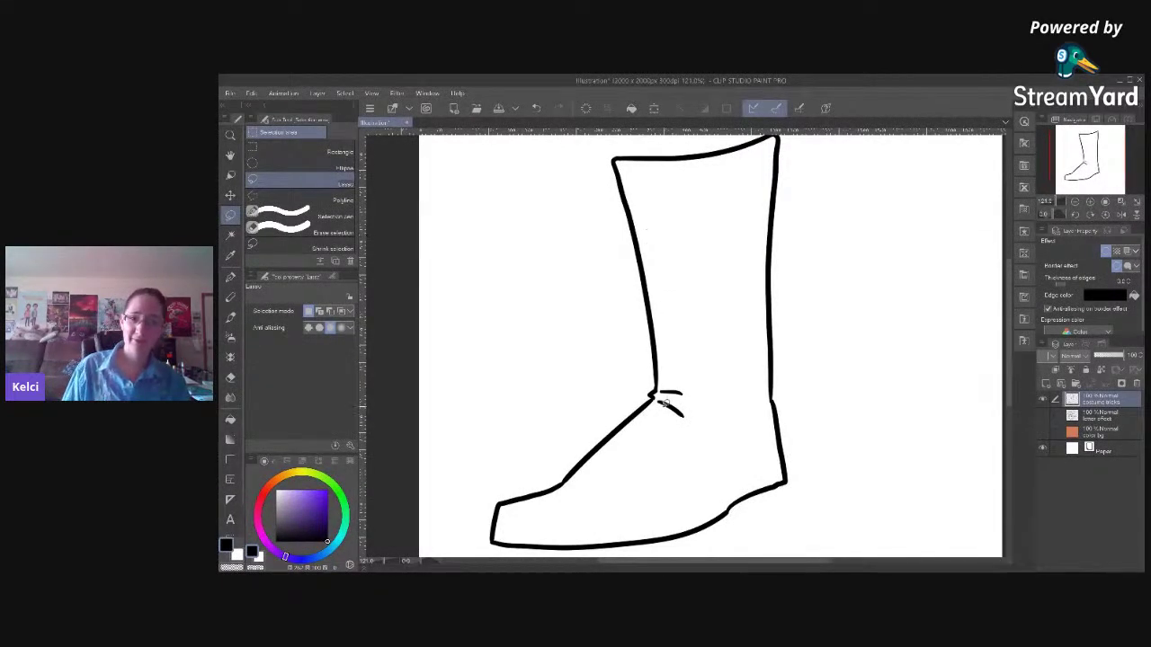
Try a red edge color on the boot outline's border and remove the border effect from the layer.
click(1117, 296)
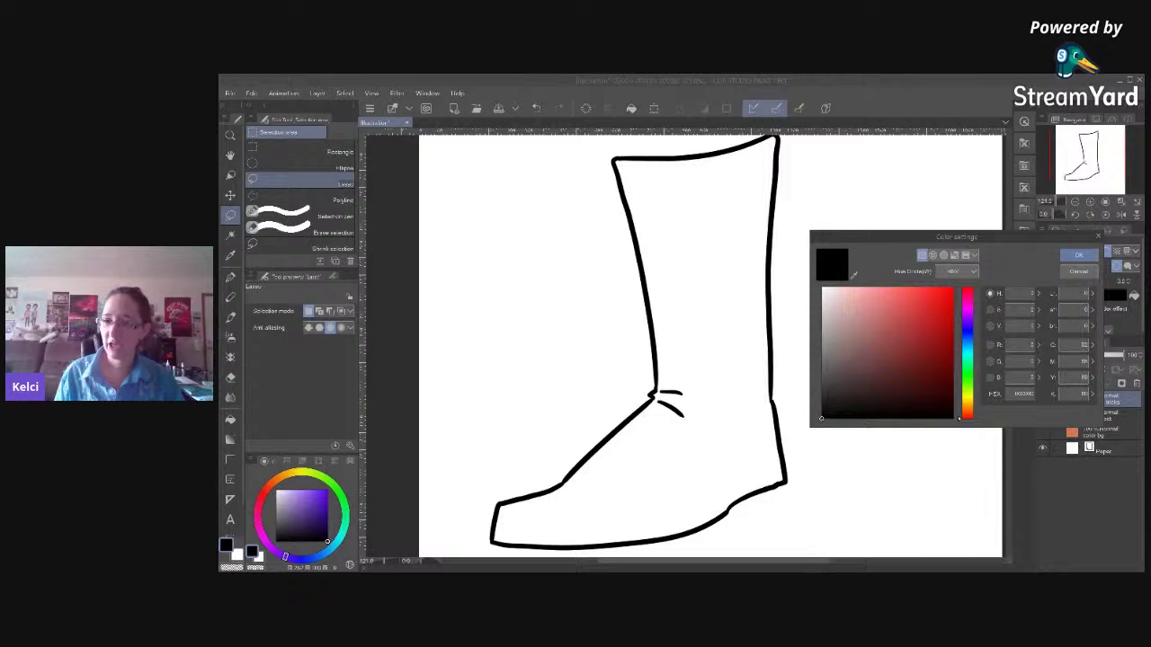
click(951, 289)
click(1076, 261)
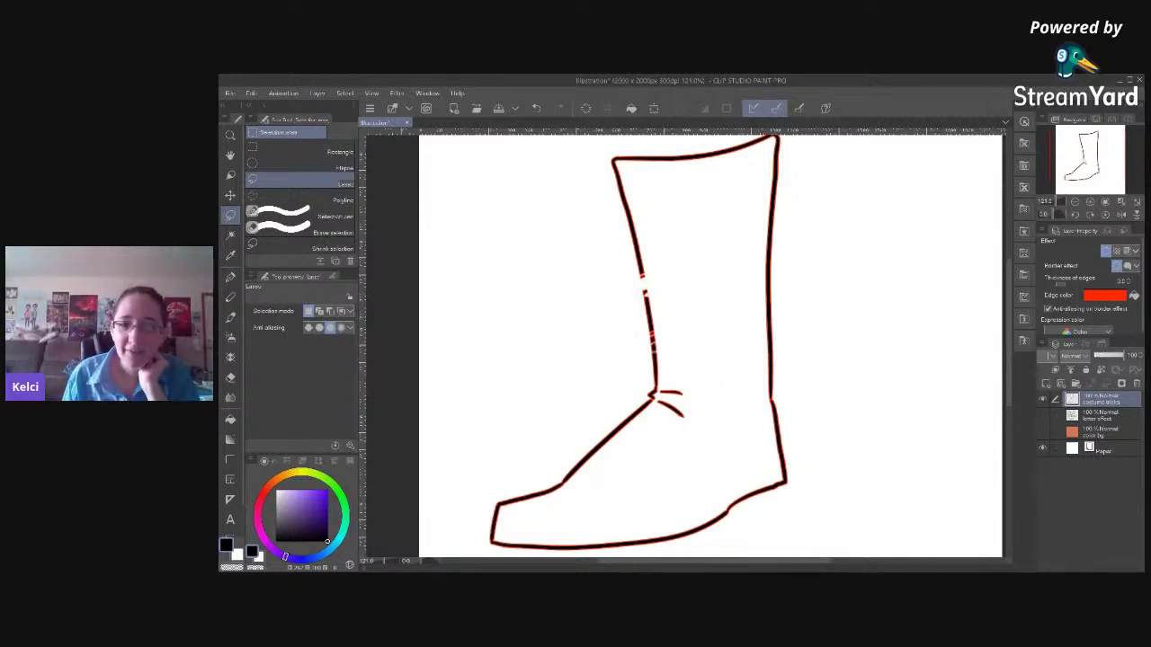
key(ctrl+z)
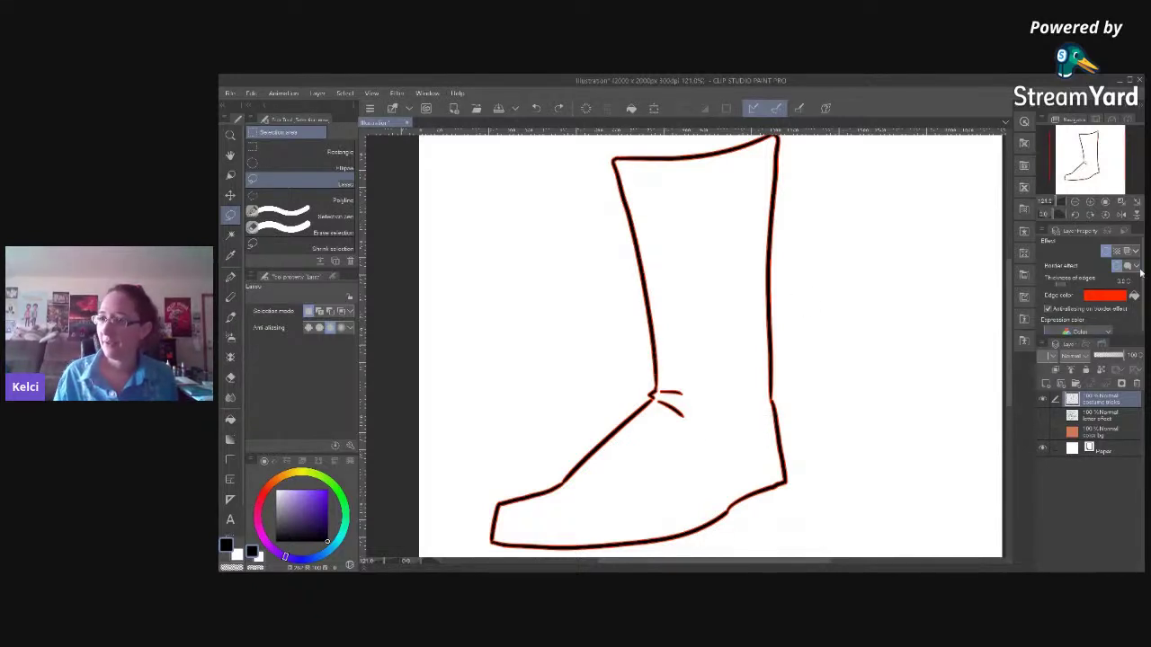
click(1107, 253)
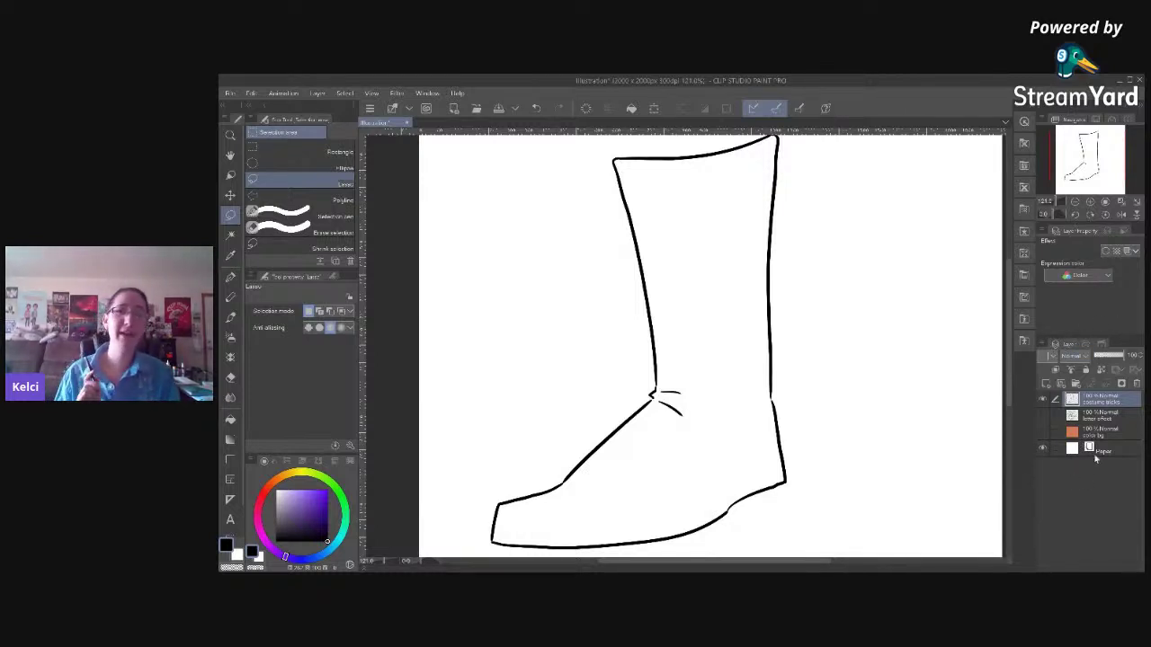
Add a raster layer above "costume tricks" and give it a border effect with a black edge color.
key(ctrl+shift+n)
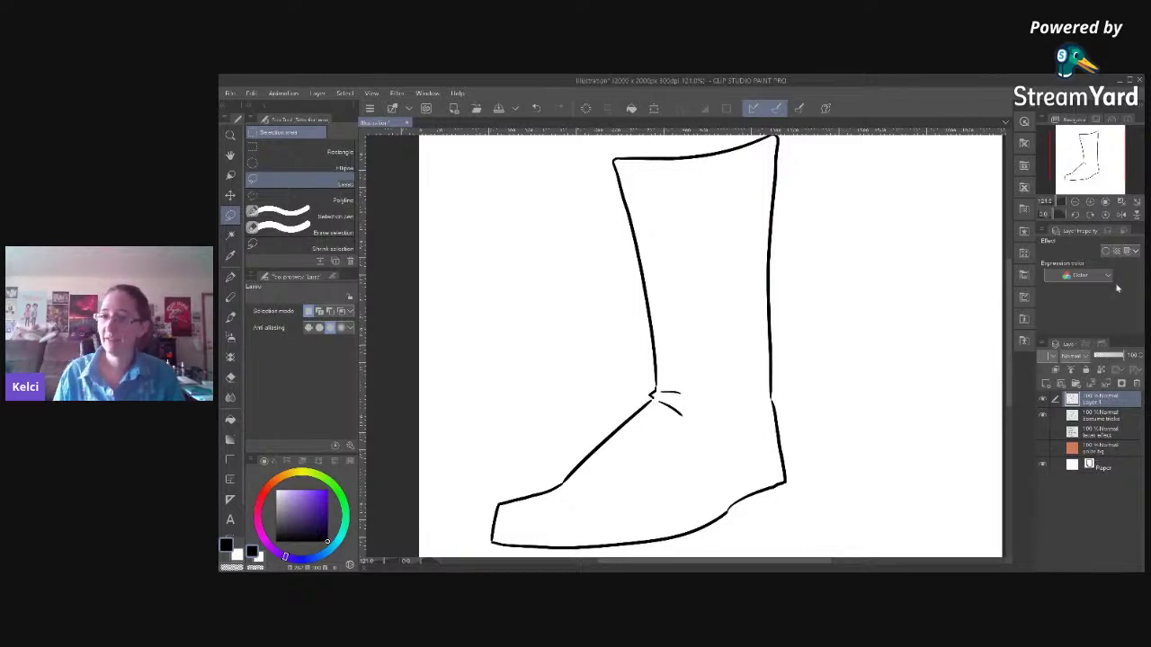
click(1107, 252)
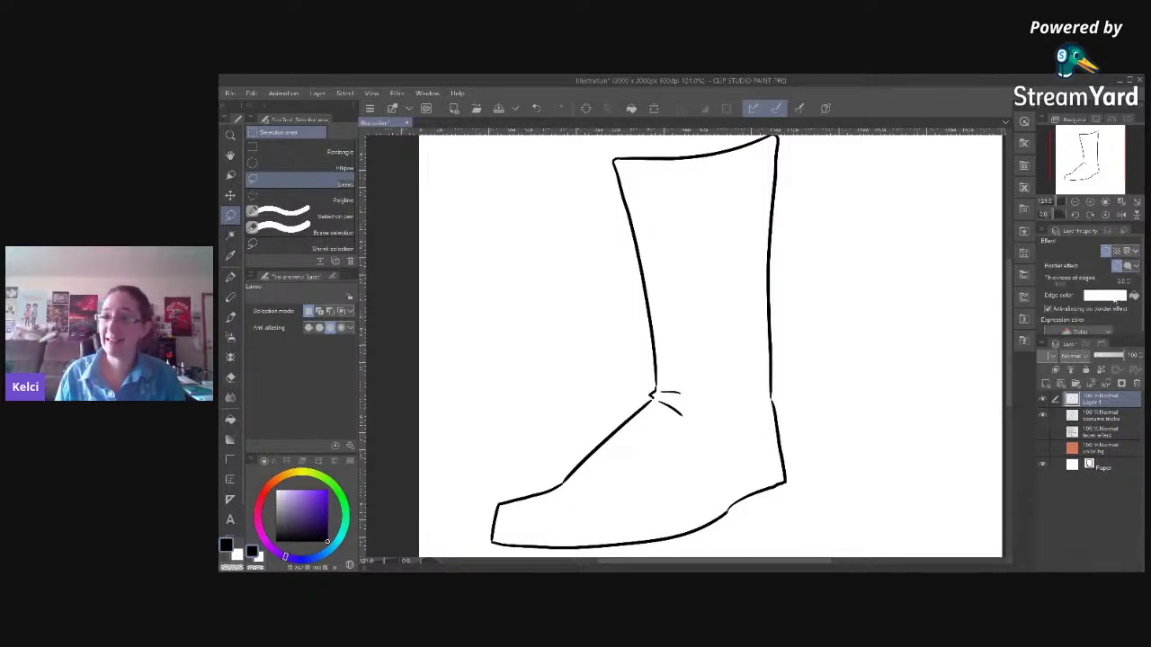
click(1104, 295)
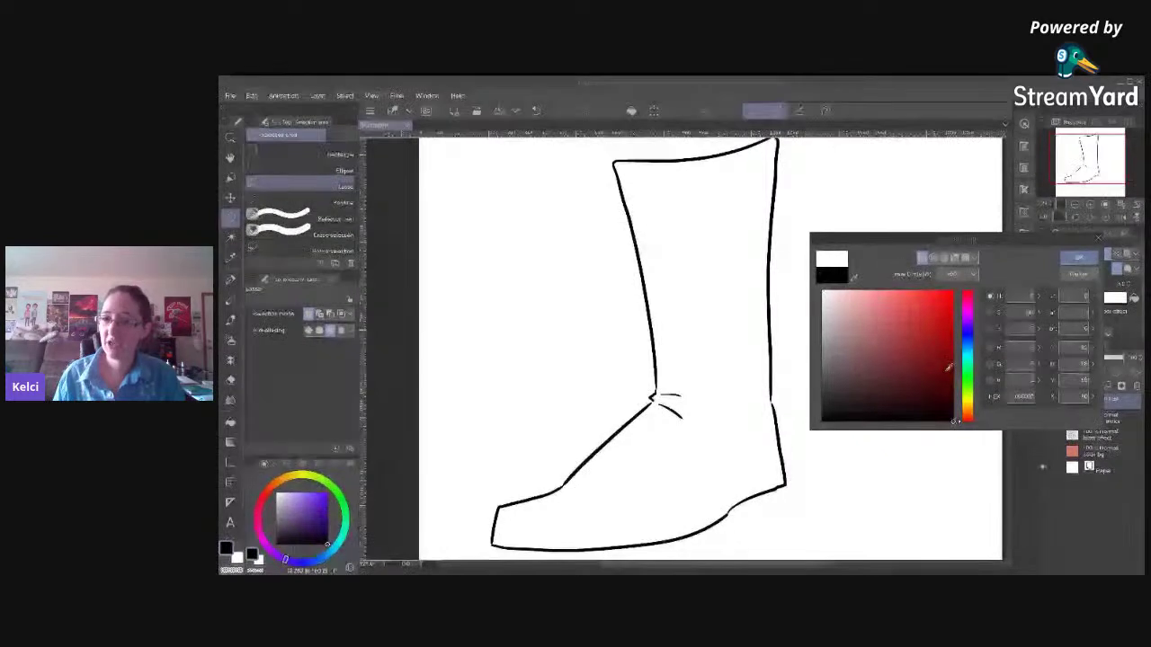
click(1077, 257)
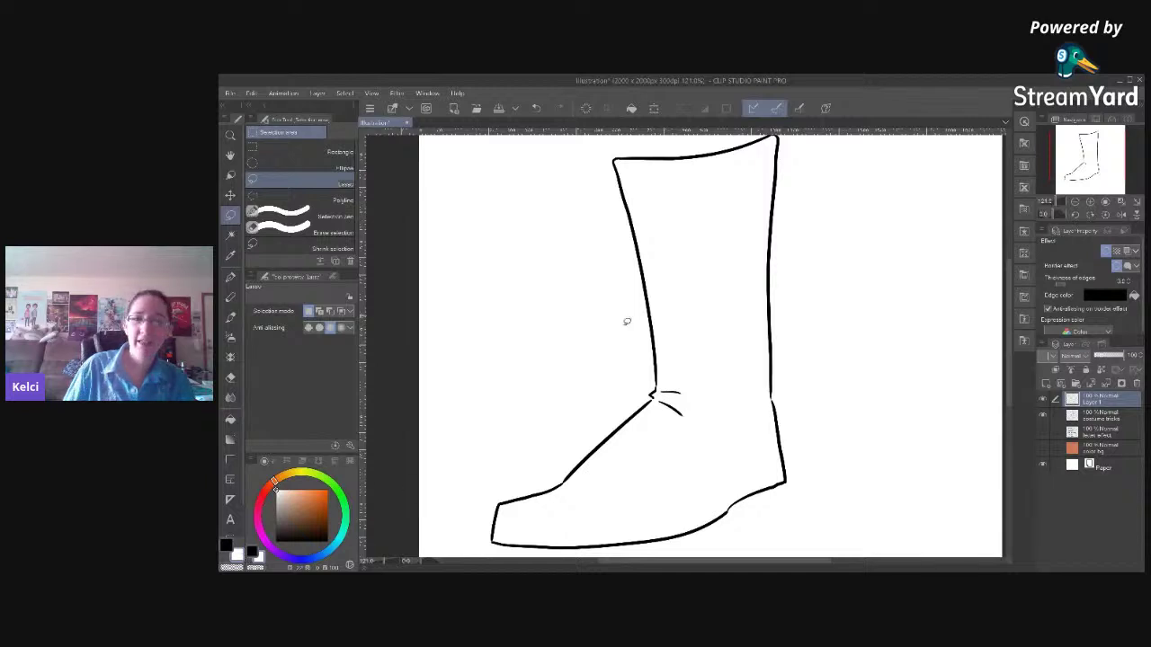
Dot a row of small white eyelets with the G-pen down the boot's shaft and along the foot toward the toe.
key(p)
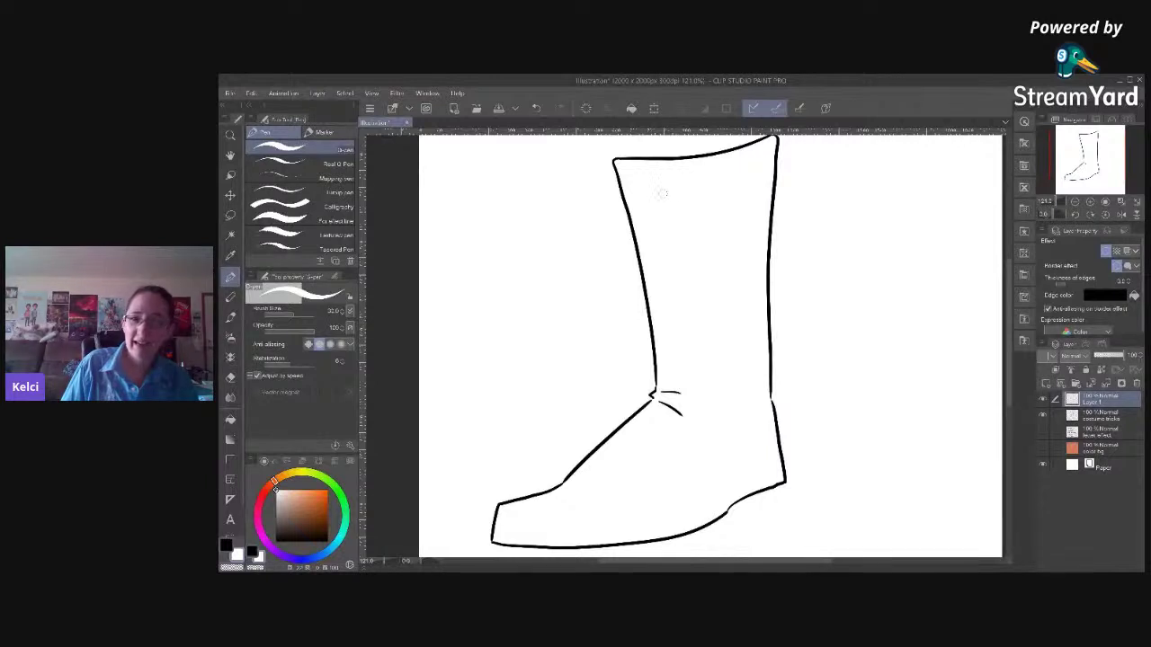
drag(671, 179, 676, 214)
drag(683, 255, 682, 256)
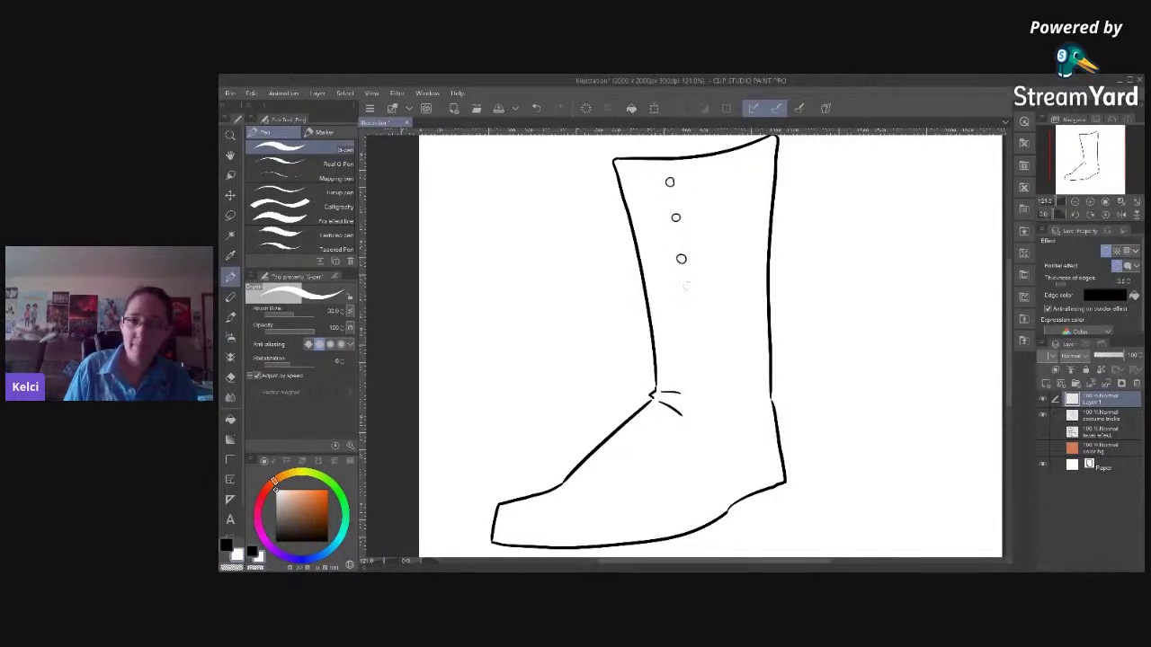
drag(691, 320, 691, 321)
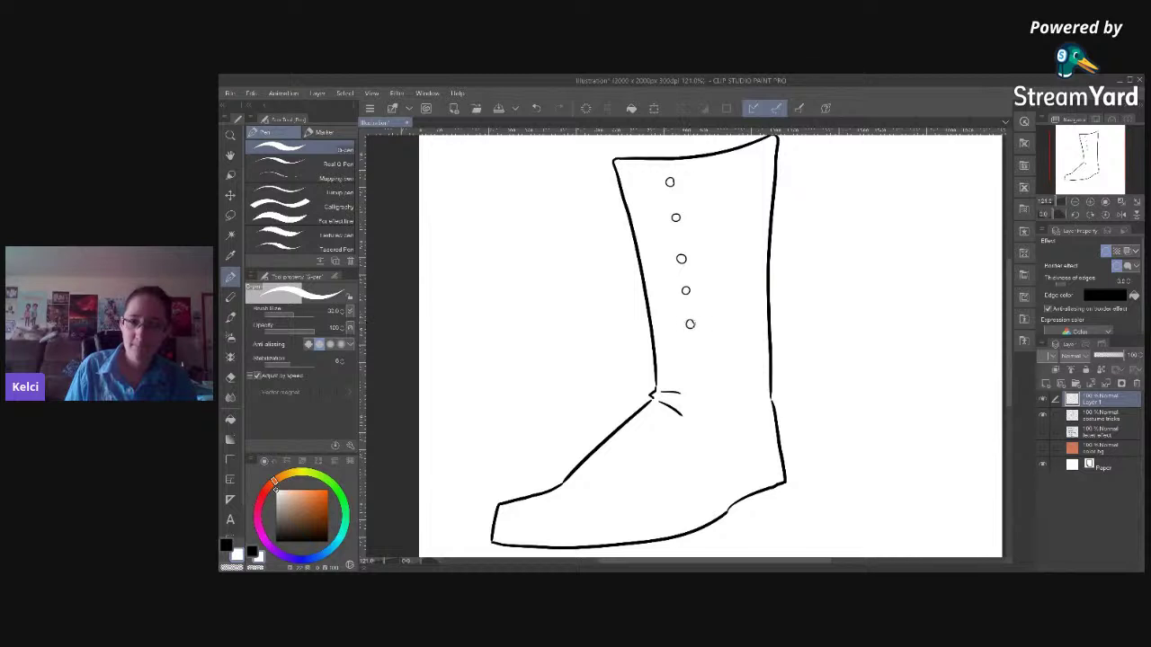
drag(695, 362, 695, 362)
mouse_move(699, 401)
mouse_down()
mouse_move(691, 434)
mouse_move(612, 489)
mouse_up()
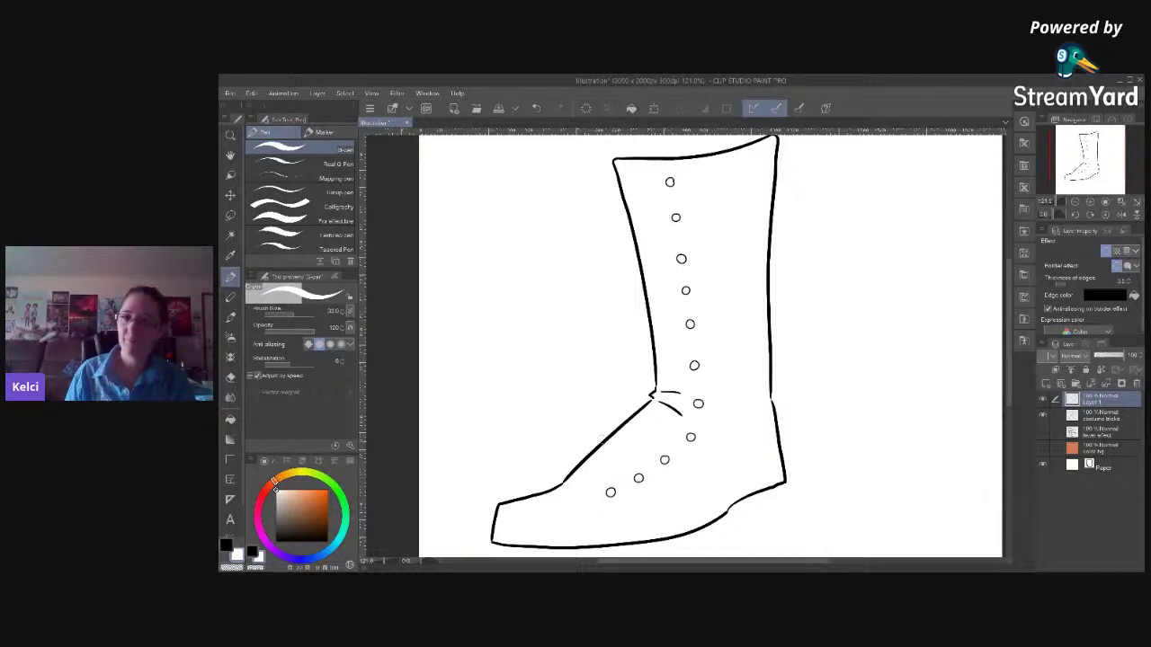
Rasterize the bordered eyelet layer and merge it into the "costume tricks" layer.
right_click(1100, 402)
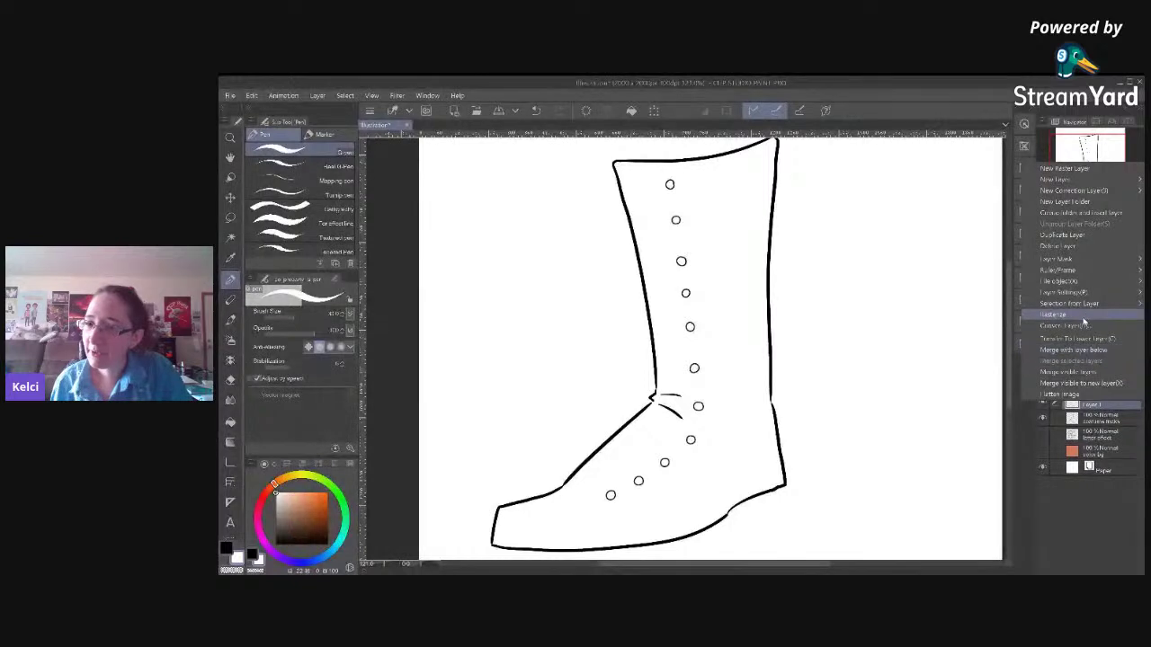
click(1083, 314)
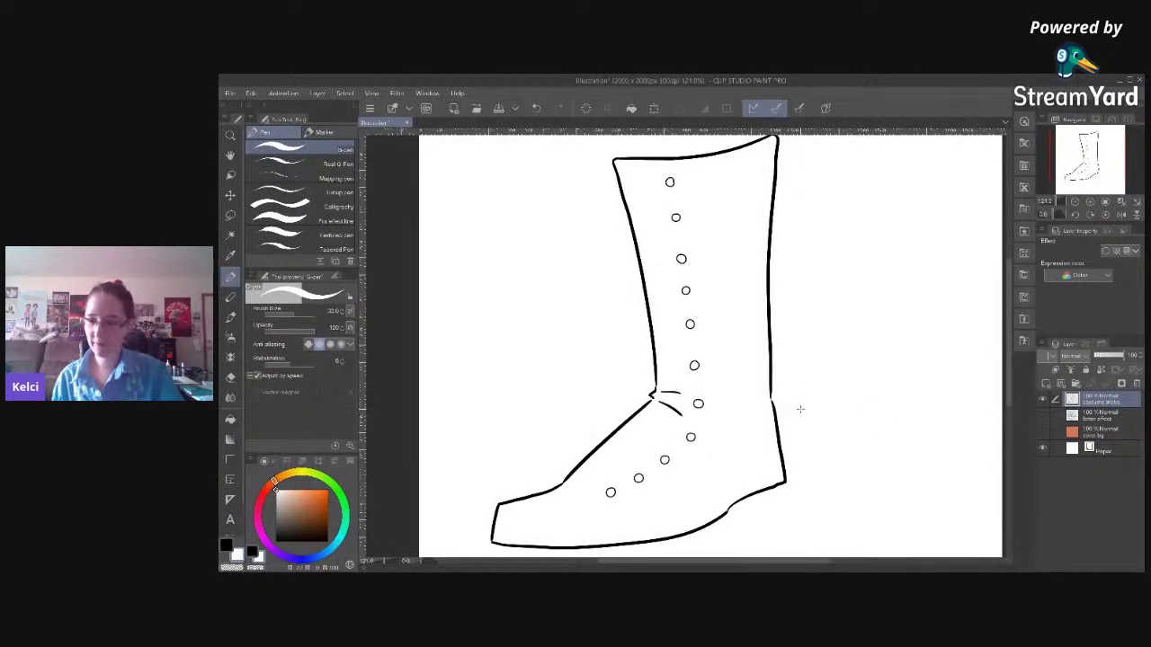
Add another raster layer above the boot with its eyelets and apply a black border effect to it.
key(ctrl+shift+n)
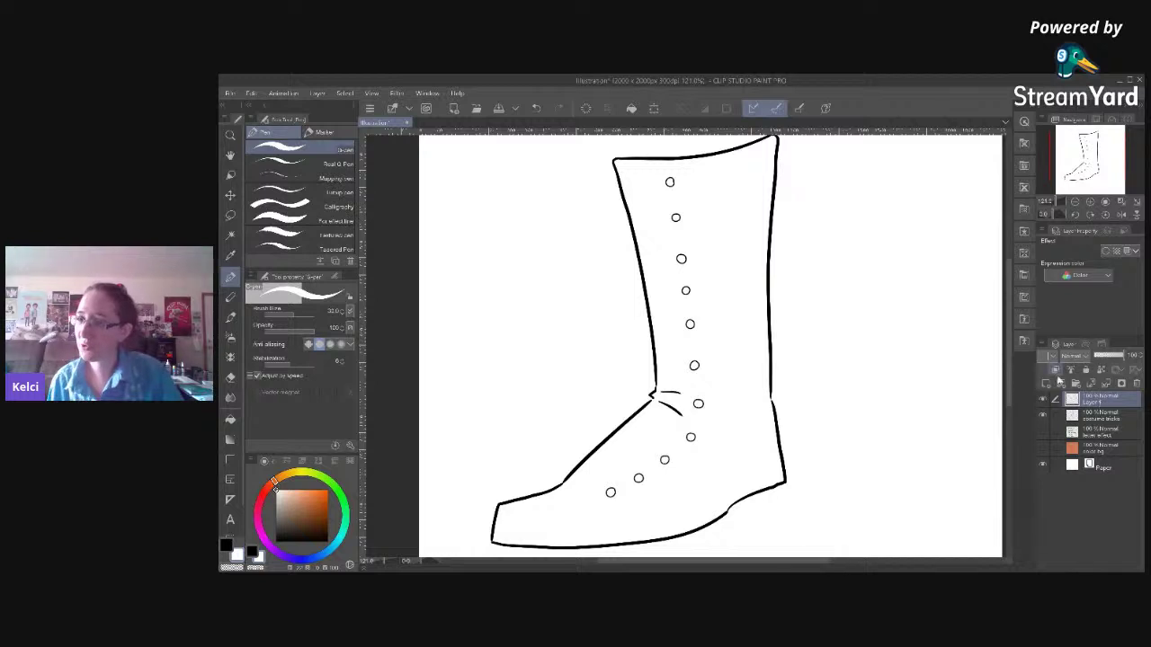
click(1106, 251)
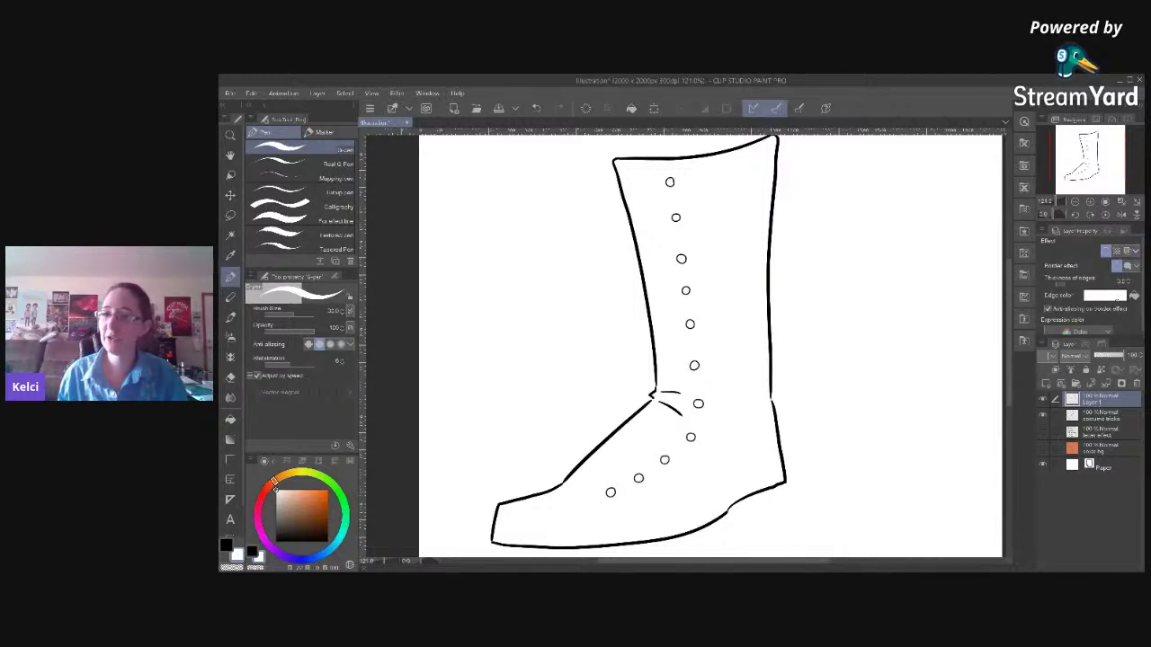
click(1107, 304)
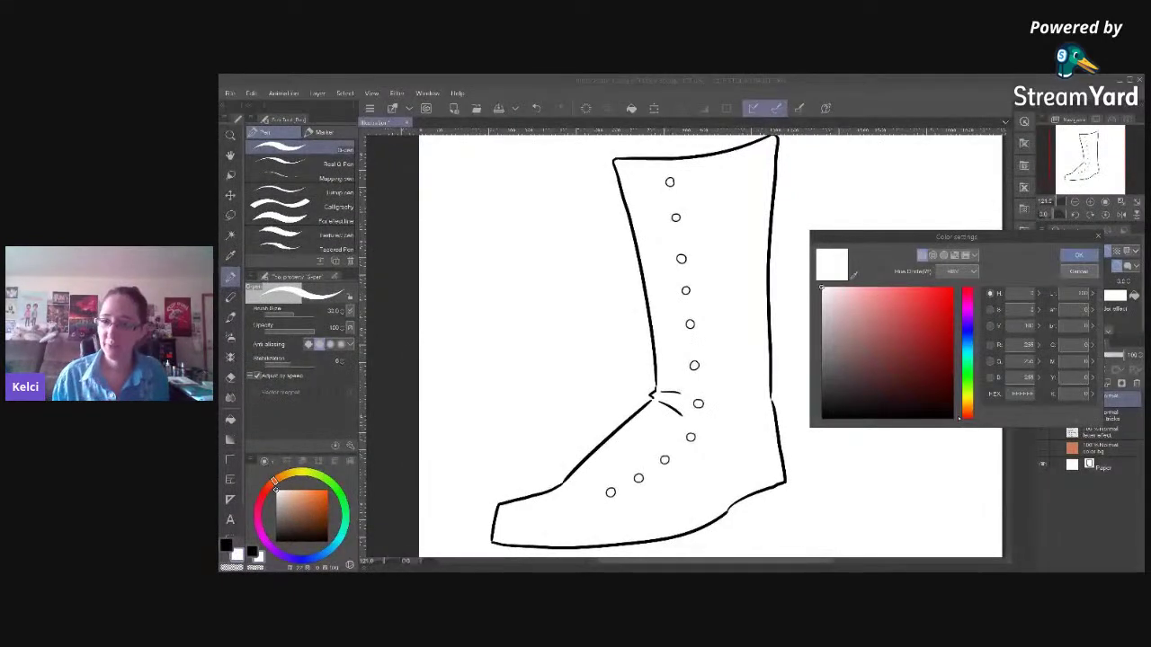
click(1079, 258)
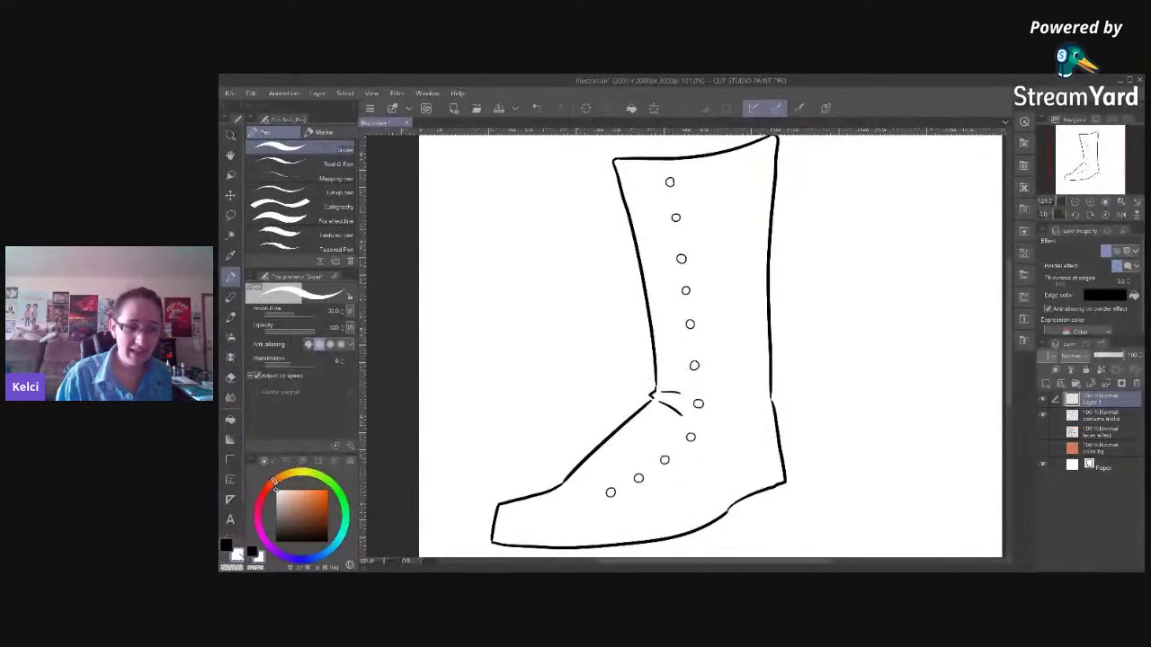
Draw light blue zigzag laces with the G-pen through the boot's eyelets, adding loose hanging ends at the top of the shaft.
click(342, 526)
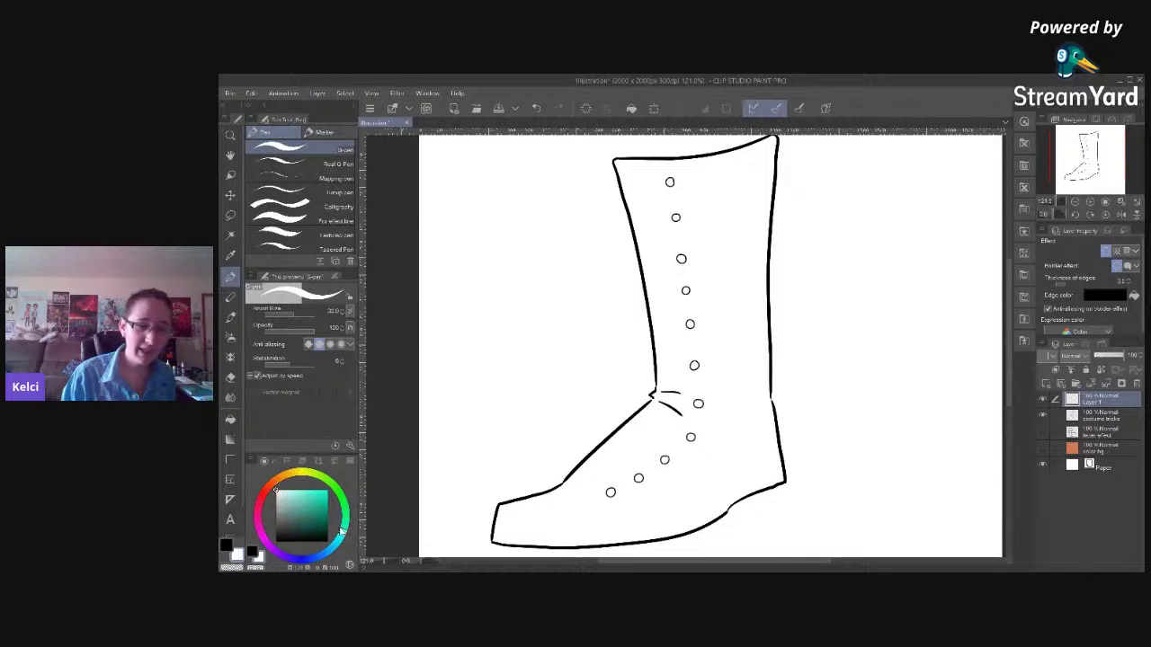
click(306, 497)
drag(345, 533, 328, 551)
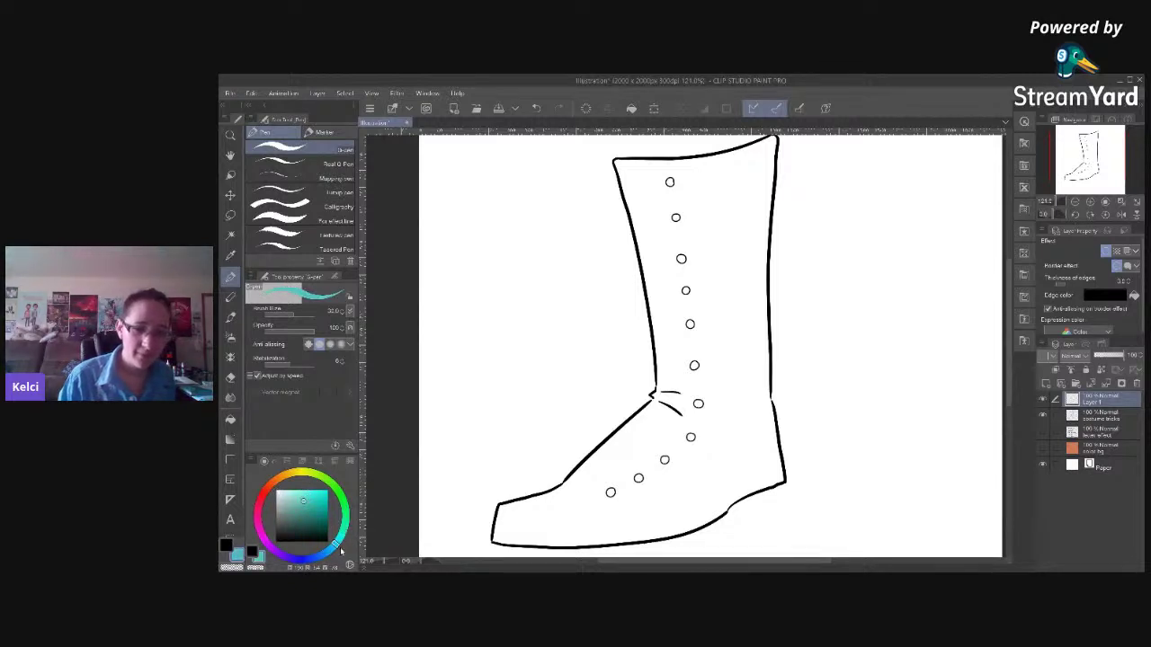
click(297, 490)
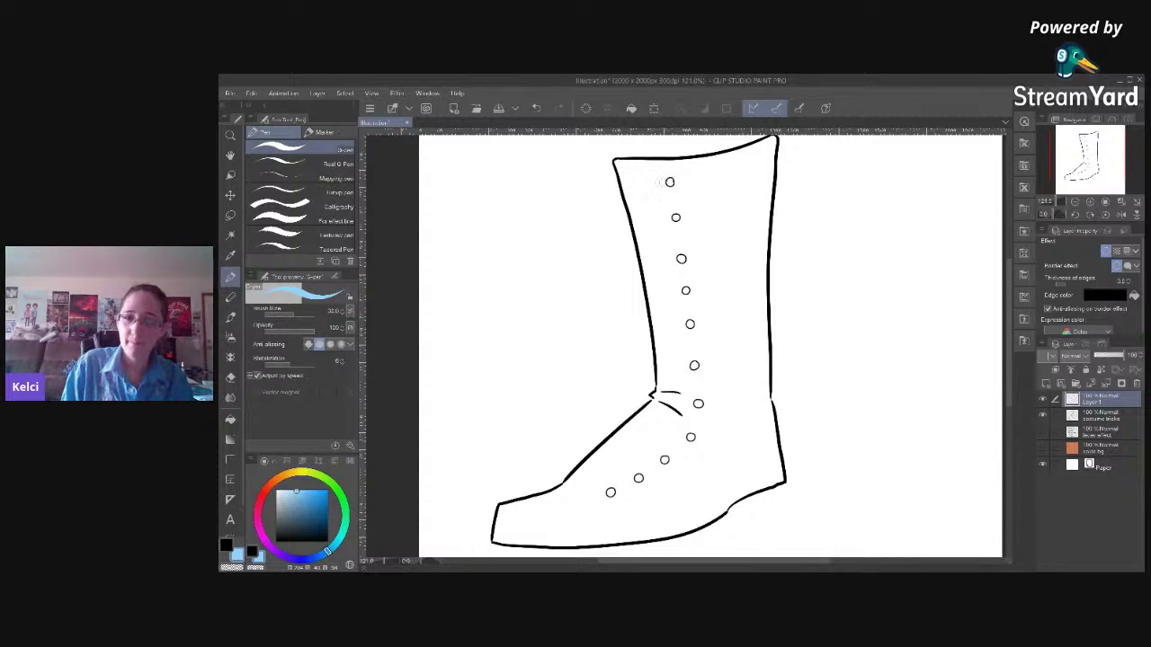
mouse_move(670, 183)
mouse_down()
mouse_move(625, 212)
mouse_move(677, 218)
mouse_move(637, 259)
mouse_move(681, 259)
mouse_move(645, 288)
mouse_move(685, 291)
mouse_move(648, 319)
mouse_move(690, 326)
mouse_move(654, 352)
mouse_move(695, 364)
mouse_move(655, 387)
mouse_move(701, 406)
mouse_move(674, 410)
mouse_move(690, 438)
mouse_move(624, 419)
mouse_move(665, 462)
mouse_up()
key(ctrl+z)
mouse_move(665, 461)
mouse_down()
mouse_move(601, 443)
mouse_move(638, 478)
mouse_move(577, 467)
mouse_move(611, 492)
mouse_up()
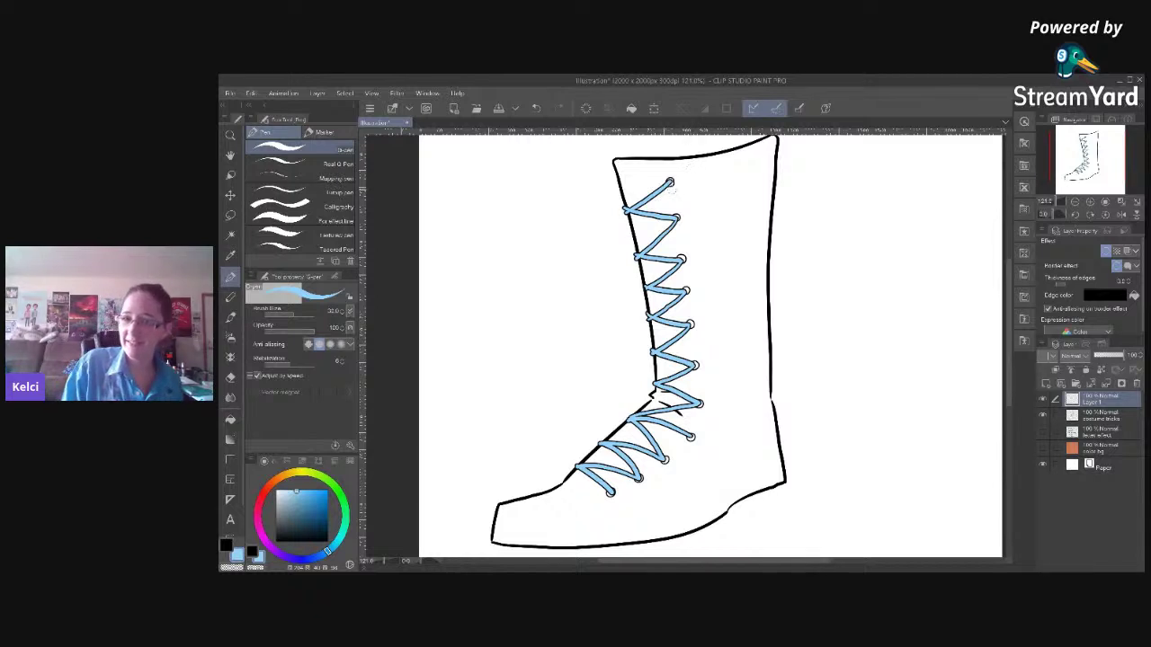
mouse_move(621, 184)
mouse_down()
mouse_move(604, 245)
mouse_move(614, 238)
mouse_move(621, 281)
mouse_up()
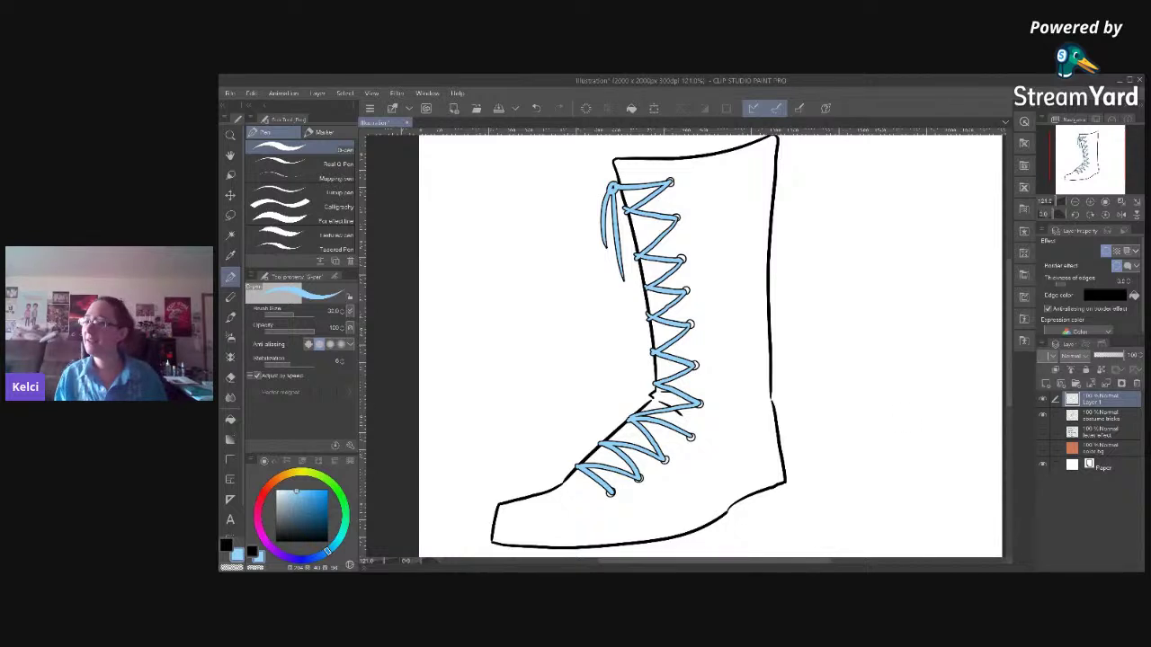
Lock the lace layer's transparent pixels and recolor all the laces orange using a larger G-pen brush.
right_click(1120, 395)
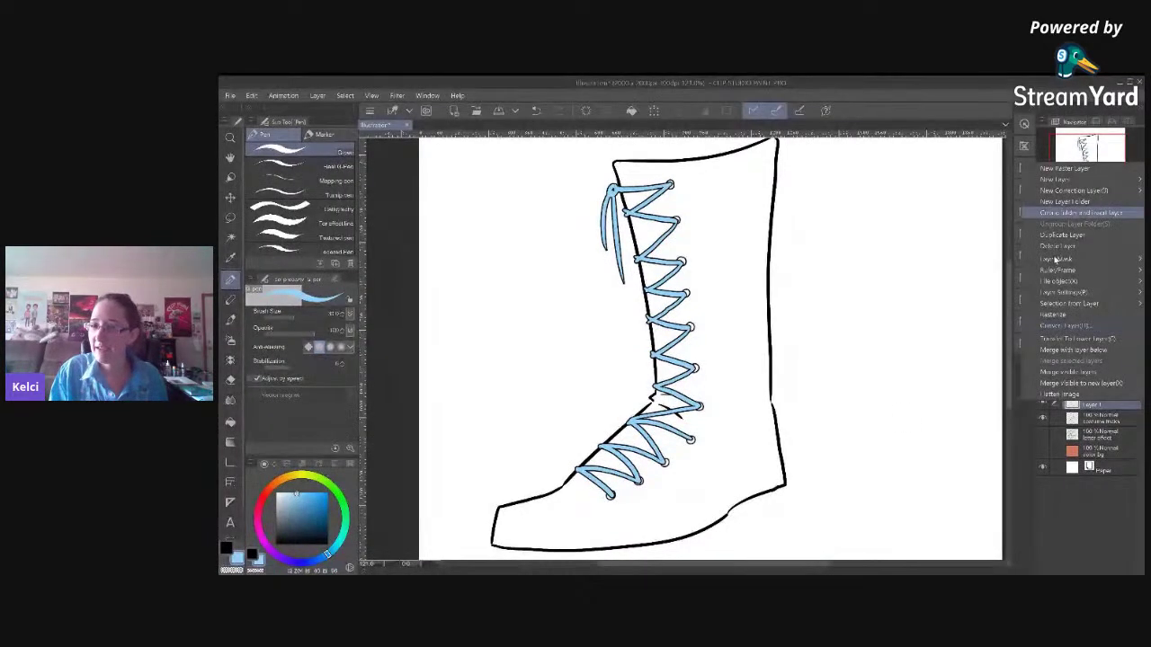
click(902, 426)
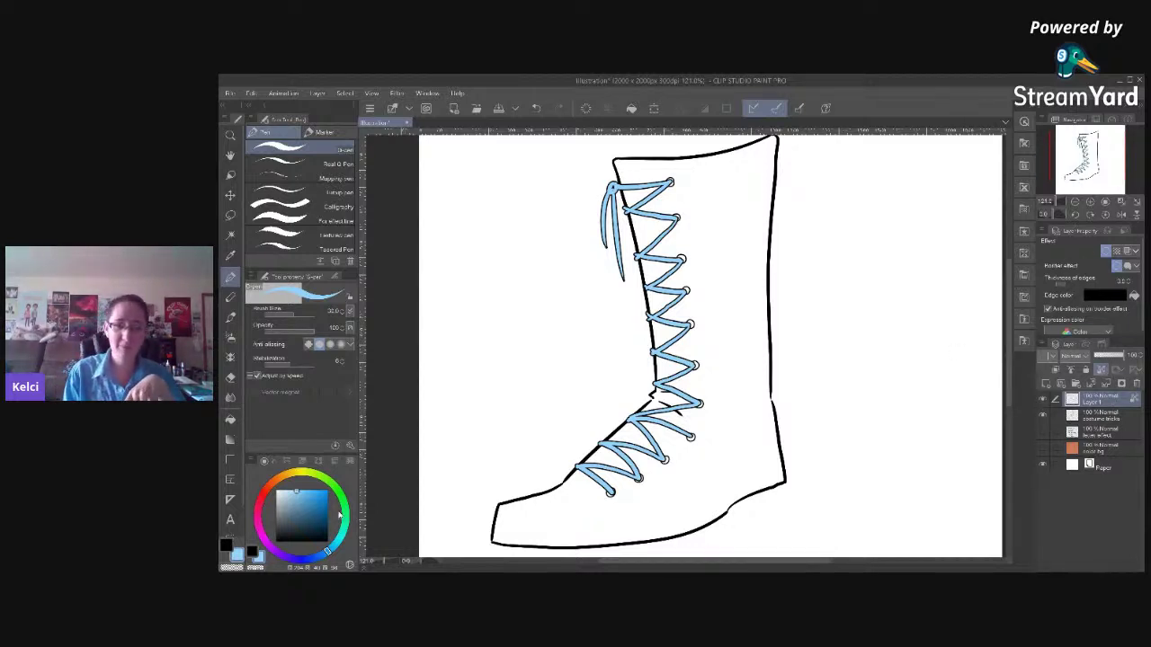
click(270, 484)
click(313, 495)
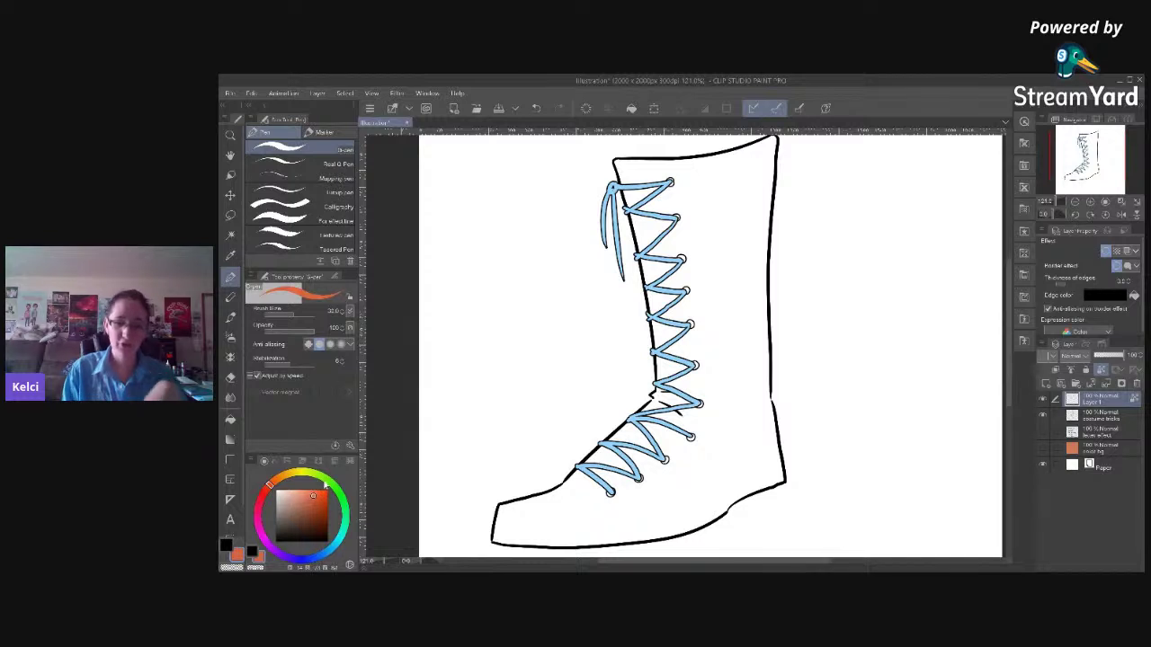
click(306, 313)
mouse_move(629, 184)
mouse_down()
mouse_move(606, 236)
mouse_move(669, 223)
mouse_move(689, 187)
mouse_move(620, 265)
mouse_move(701, 268)
mouse_move(633, 371)
mouse_move(705, 340)
mouse_move(669, 422)
mouse_move(696, 419)
mouse_move(633, 485)
mouse_move(683, 448)
mouse_move(582, 467)
mouse_up()
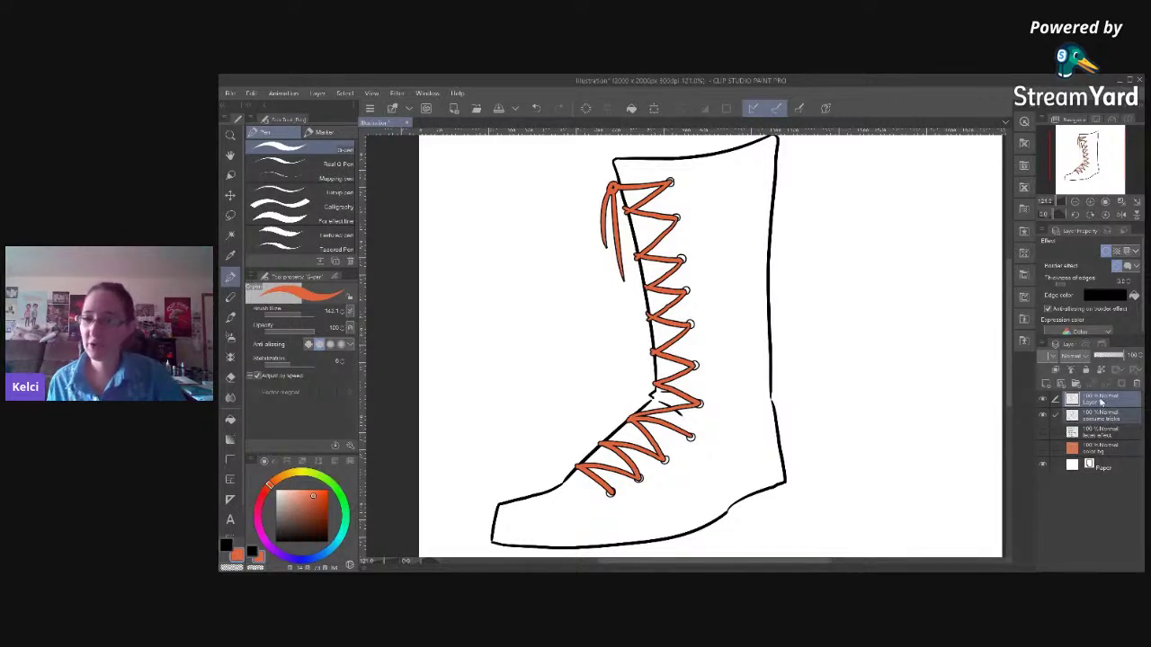
Group the lace layer and the "costume tricks" layer into a folder named "boot" and collapse it.
right_click(1101, 406)
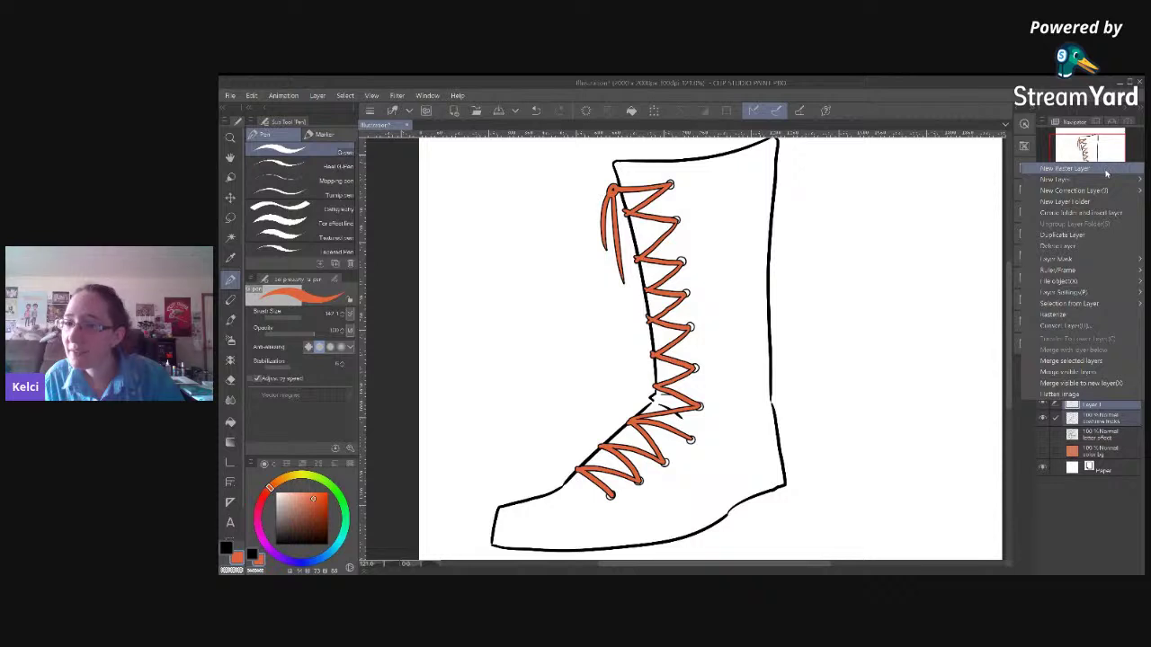
click(1109, 409)
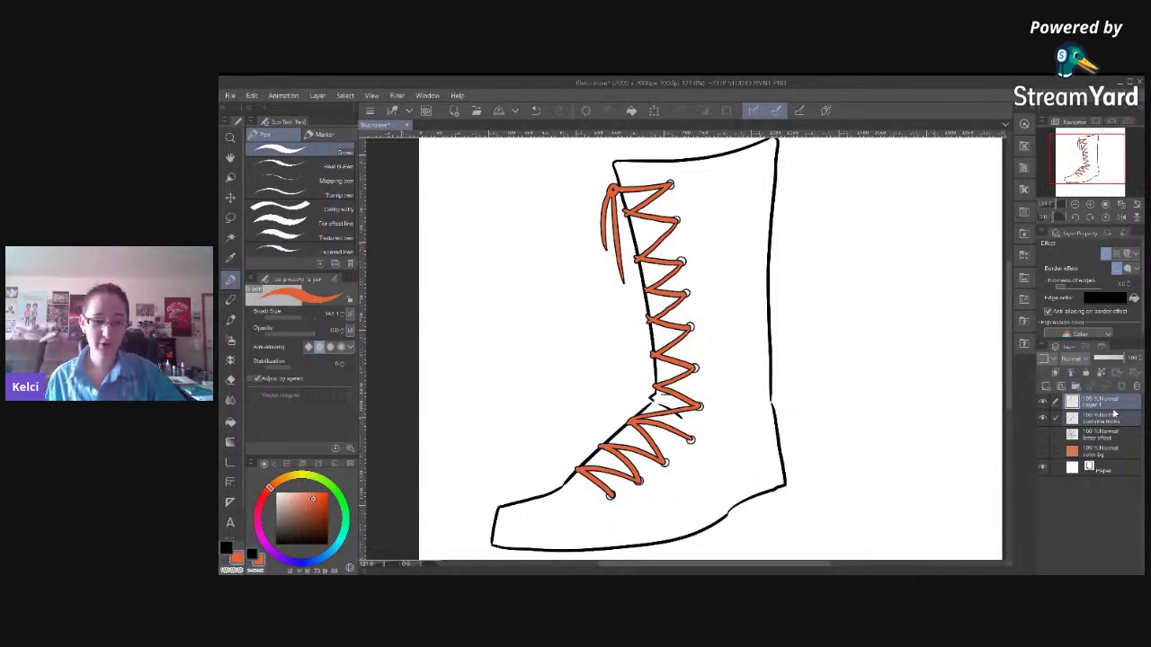
key(ctrl+g)
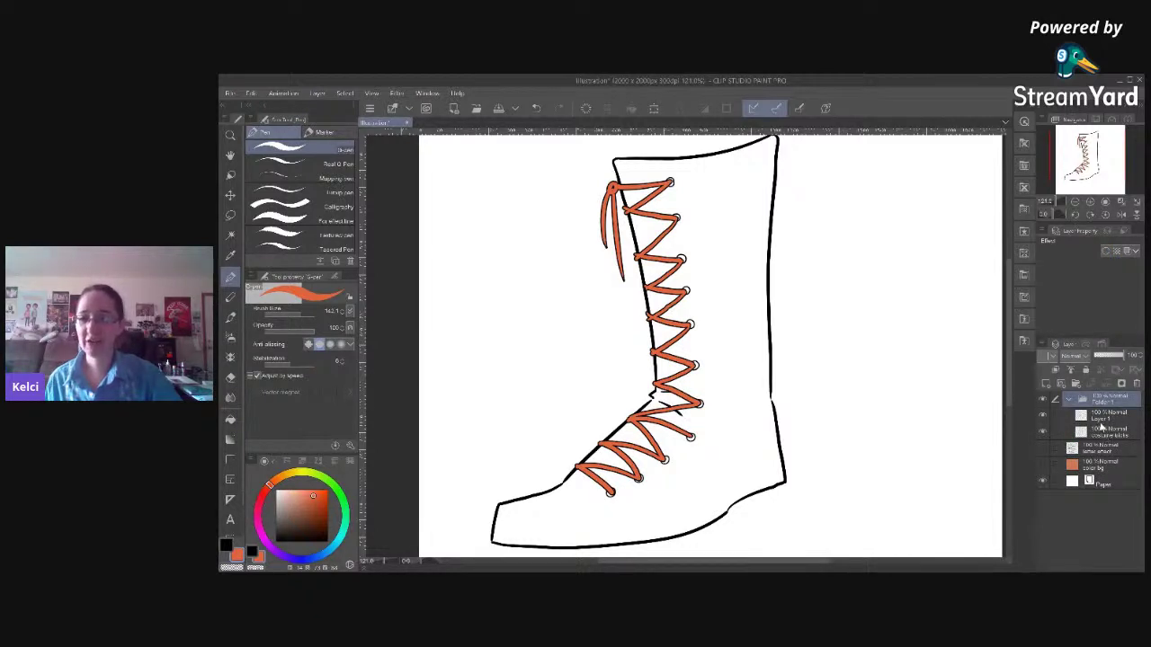
double_click(1105, 401)
text(boot)
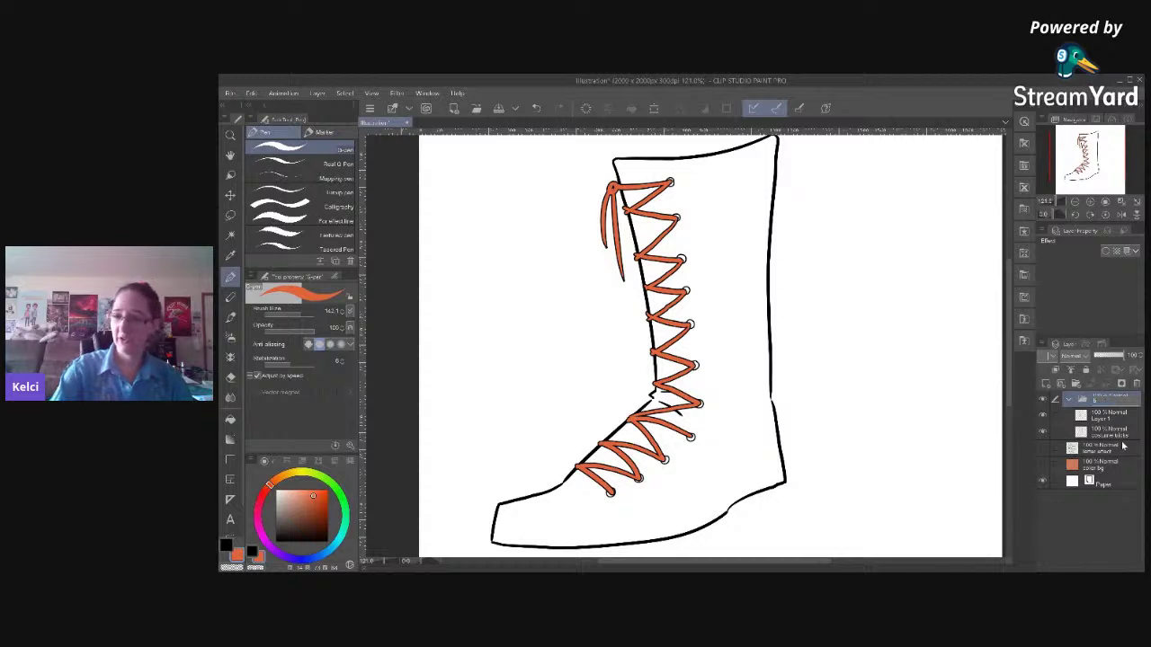
key(Return)
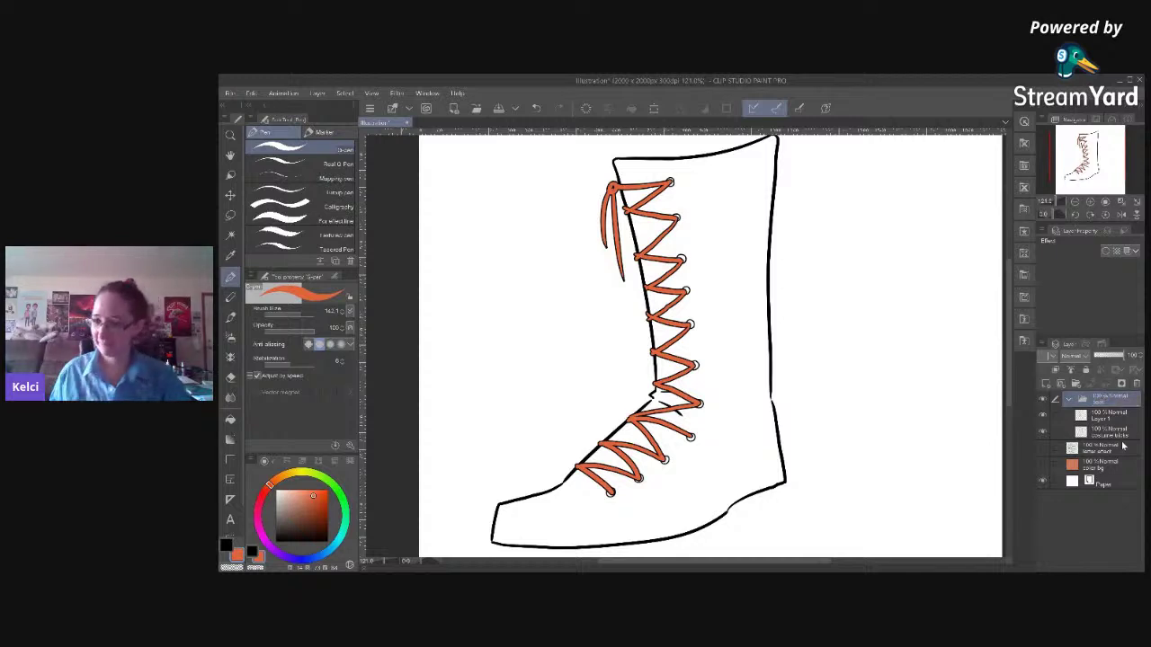
click(1069, 401)
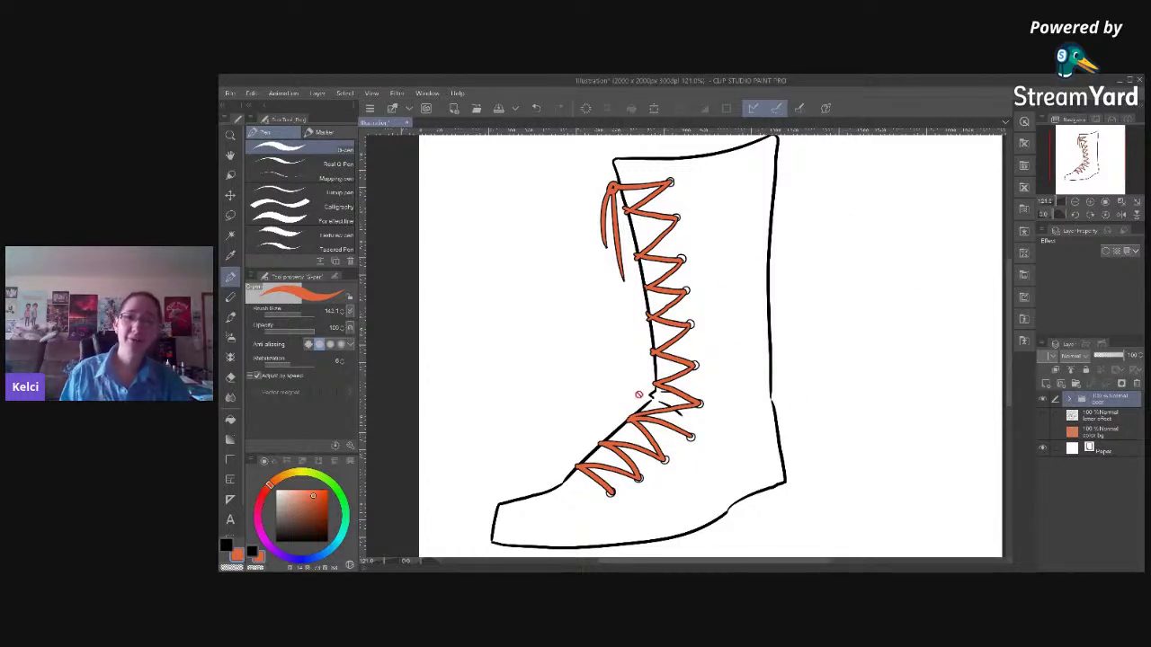
scroll(840, 398, right, 3)
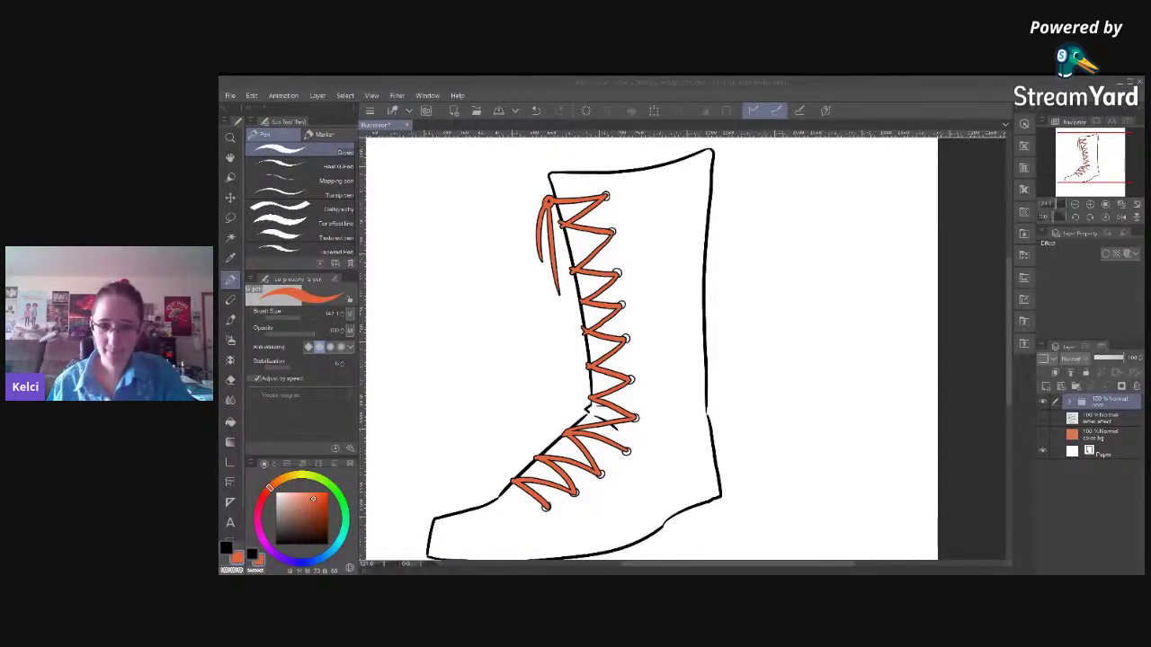
click(640, 548)
drag(799, 401, 817, 355)
drag(902, 333, 894, 356)
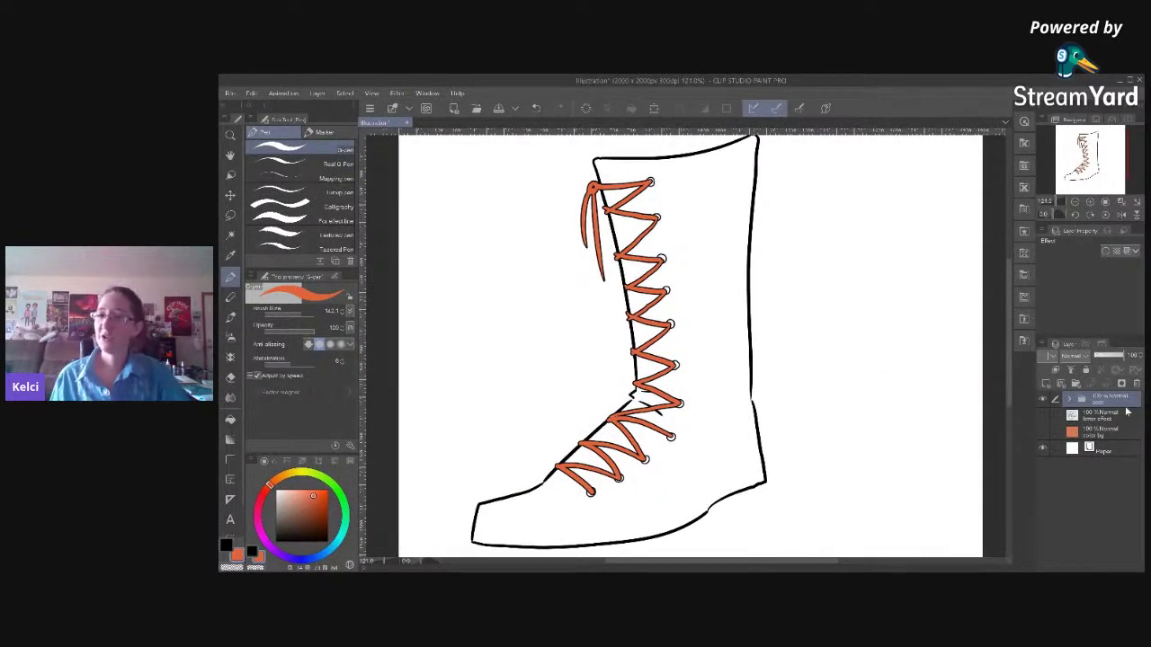
Show the "letter effect" layer, move the boot folder beneath it and back above it, and hide the lettering again.
click(1044, 419)
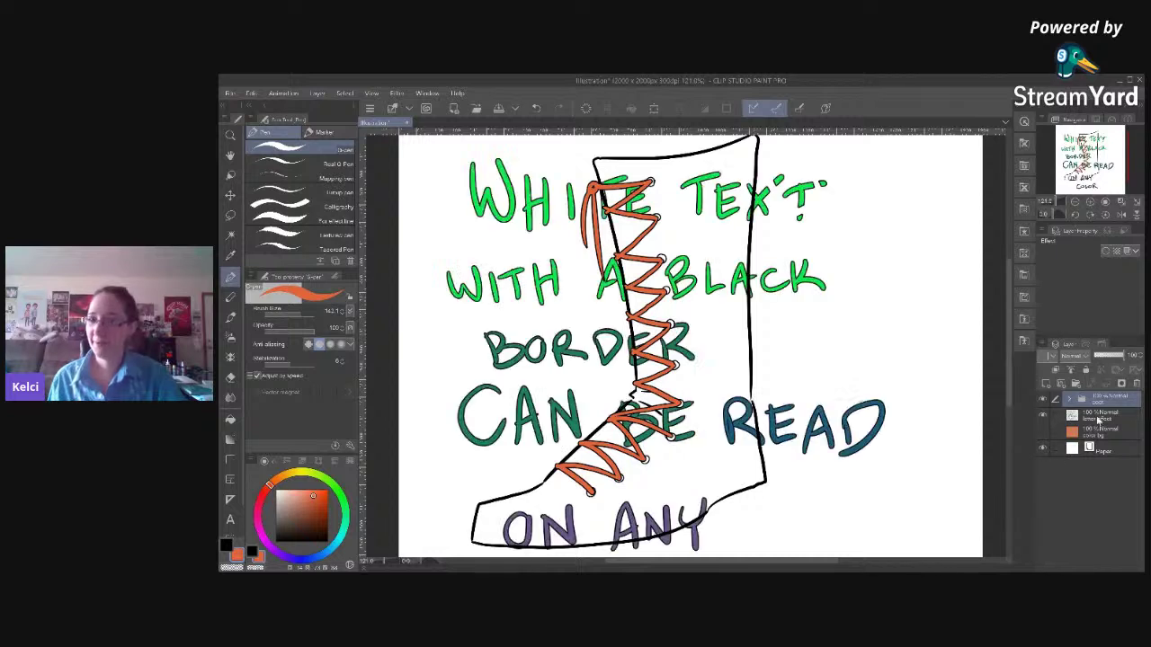
scroll(887, 268, down, 1)
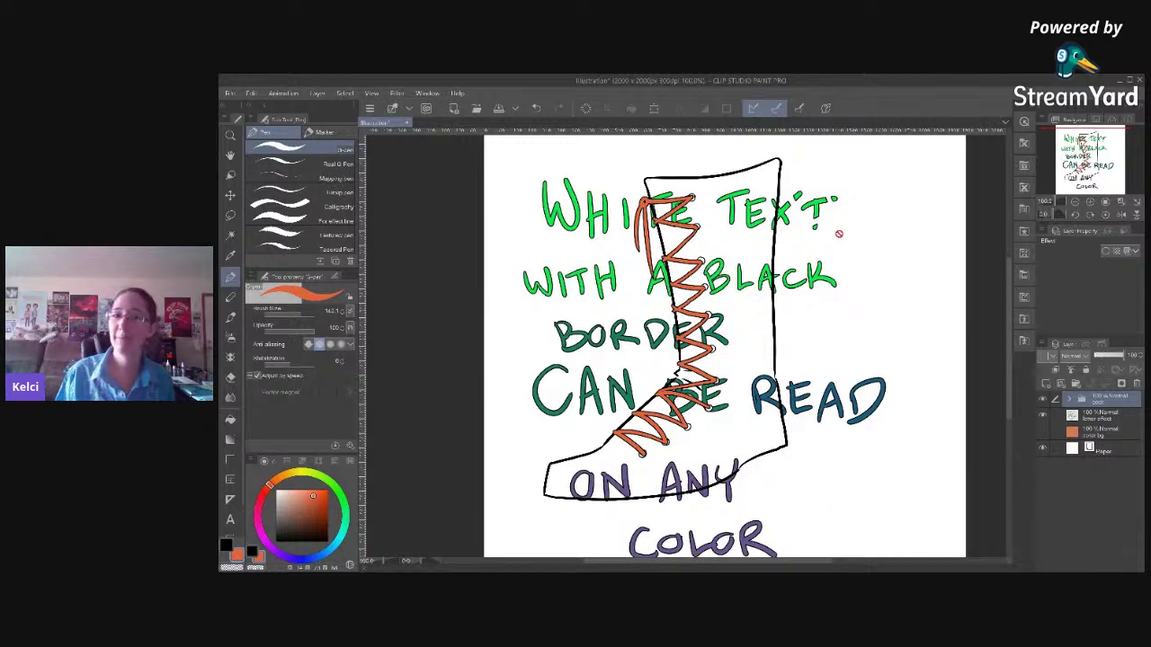
drag(1112, 402, 1109, 436)
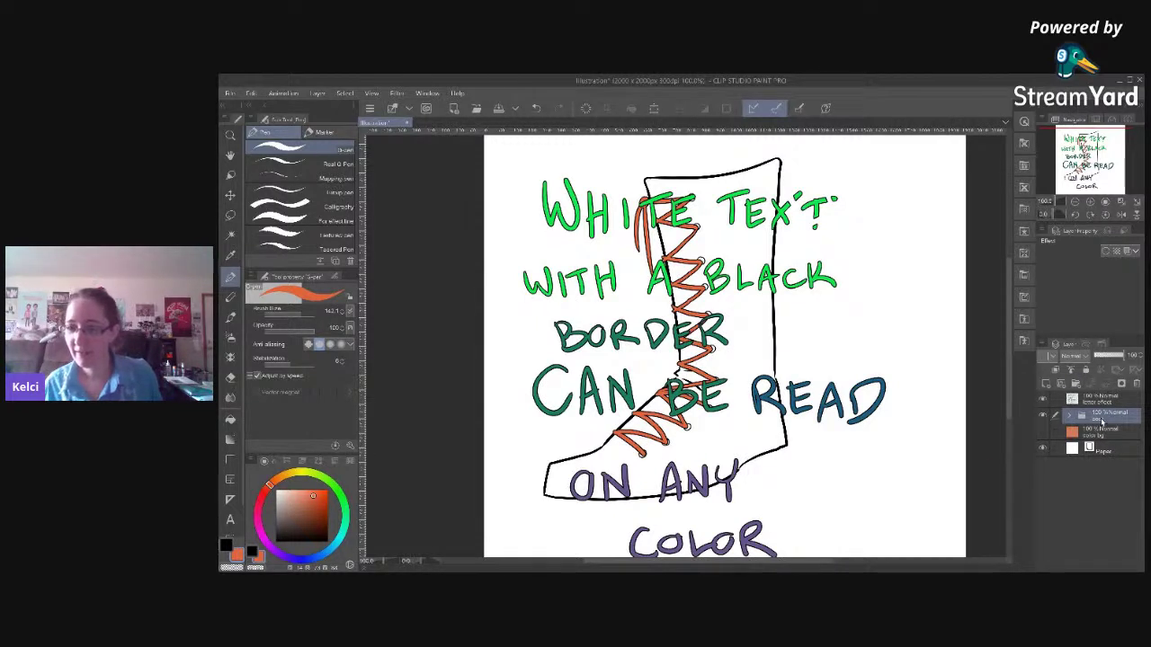
drag(1055, 417, 1116, 401)
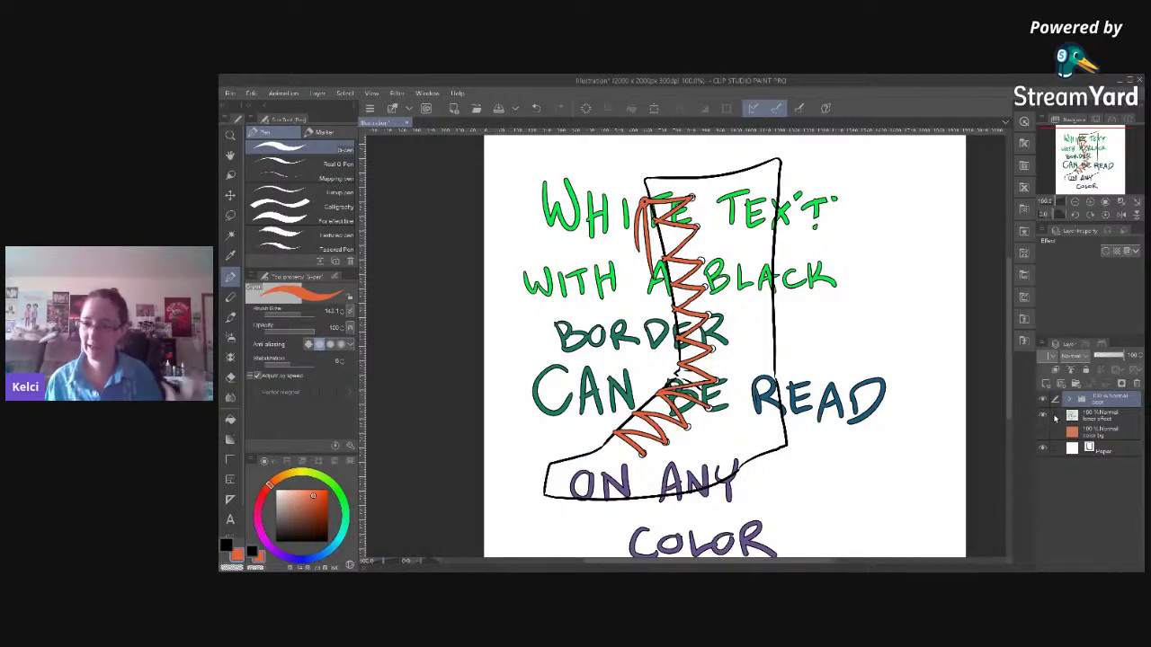
click(1044, 416)
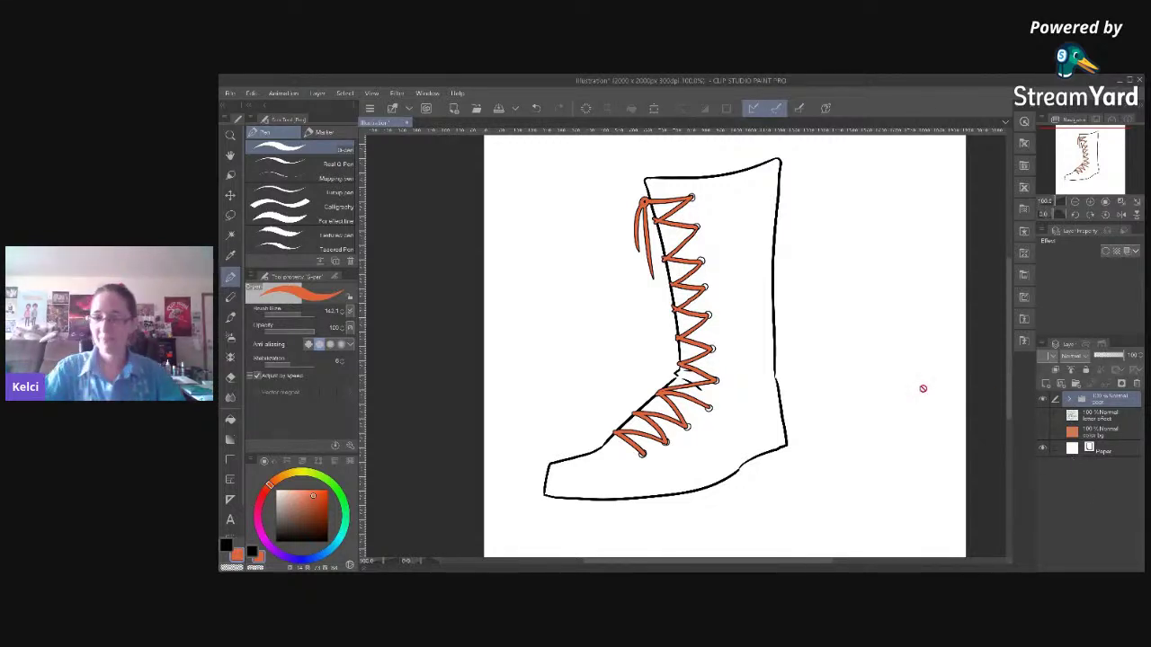
Hide the boot folder and add a new raster layer named "symmetry" above it.
scroll(853, 393, right, 2)
scroll(845, 377, up, 2)
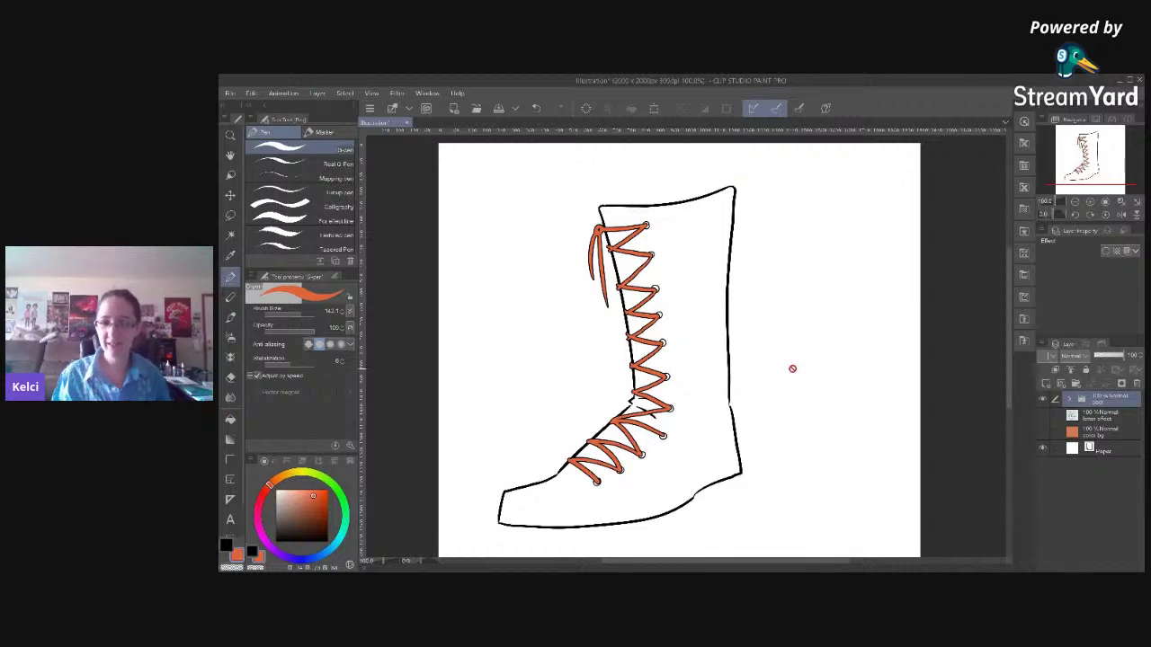
scroll(791, 367, down, 2)
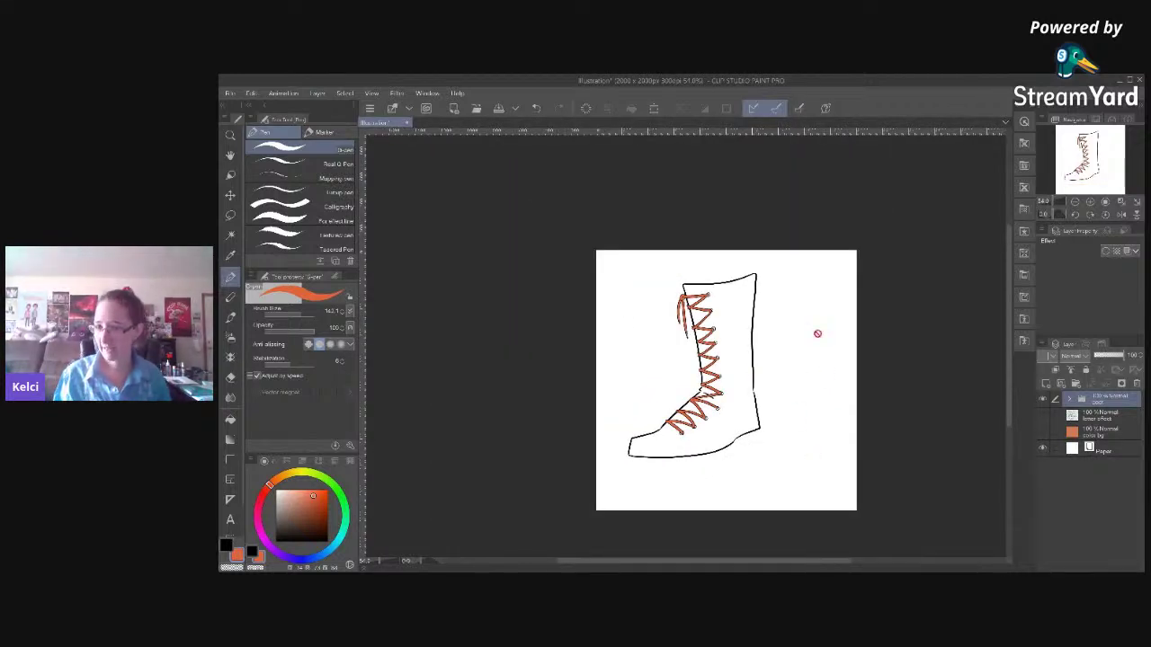
click(1043, 402)
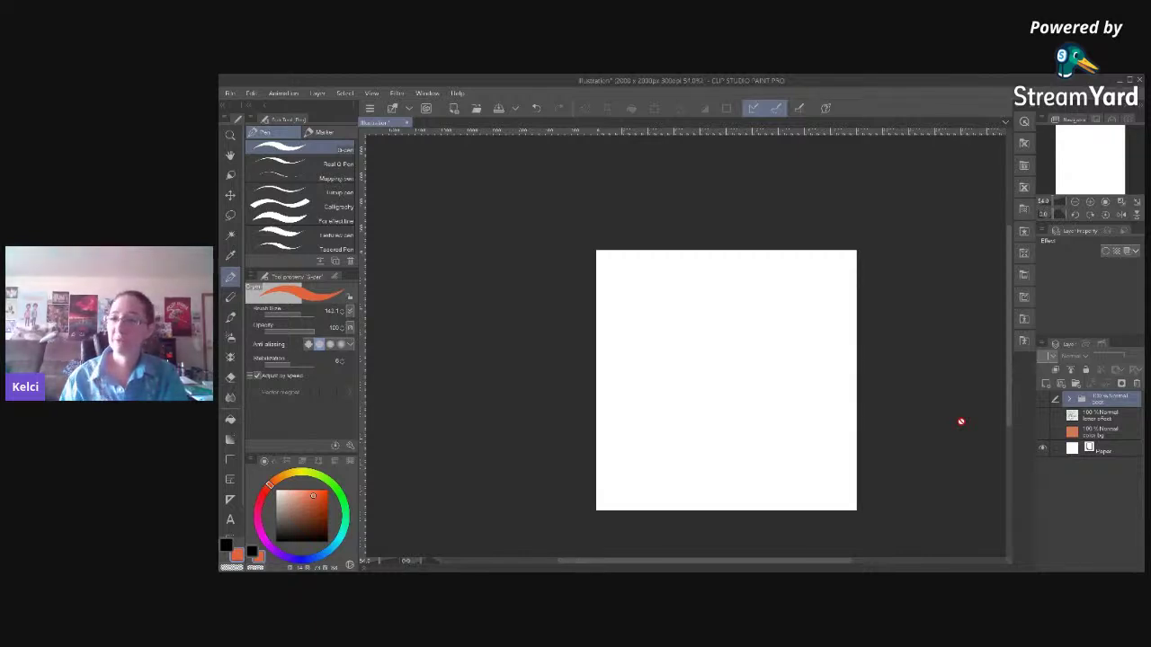
key(ctrl+shift+n)
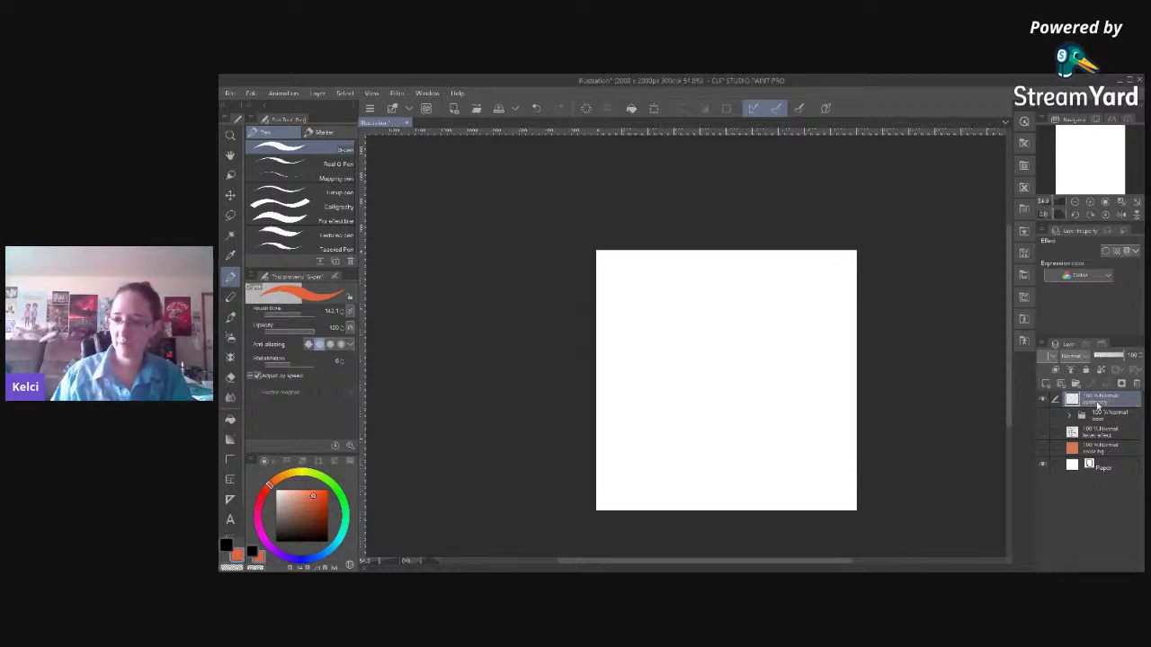
drag(896, 390, 869, 353)
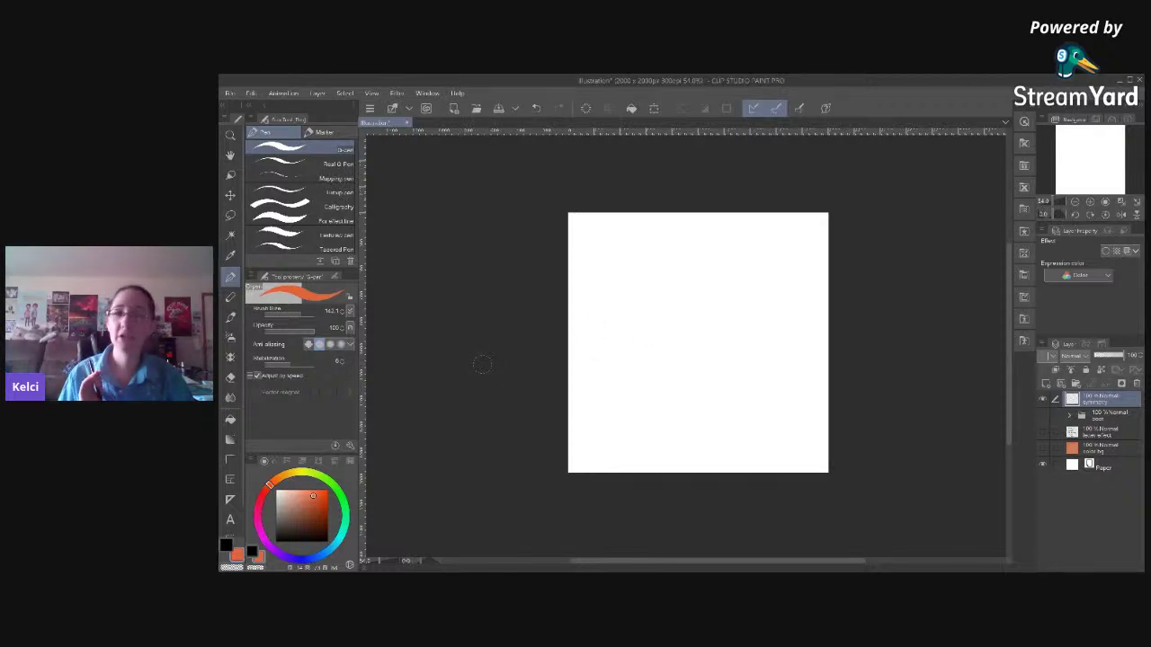
Draw a thin orange vertical line down the canvas center with the Rectangle tool and lay a 2-line symmetrical ruler along it.
key(u)
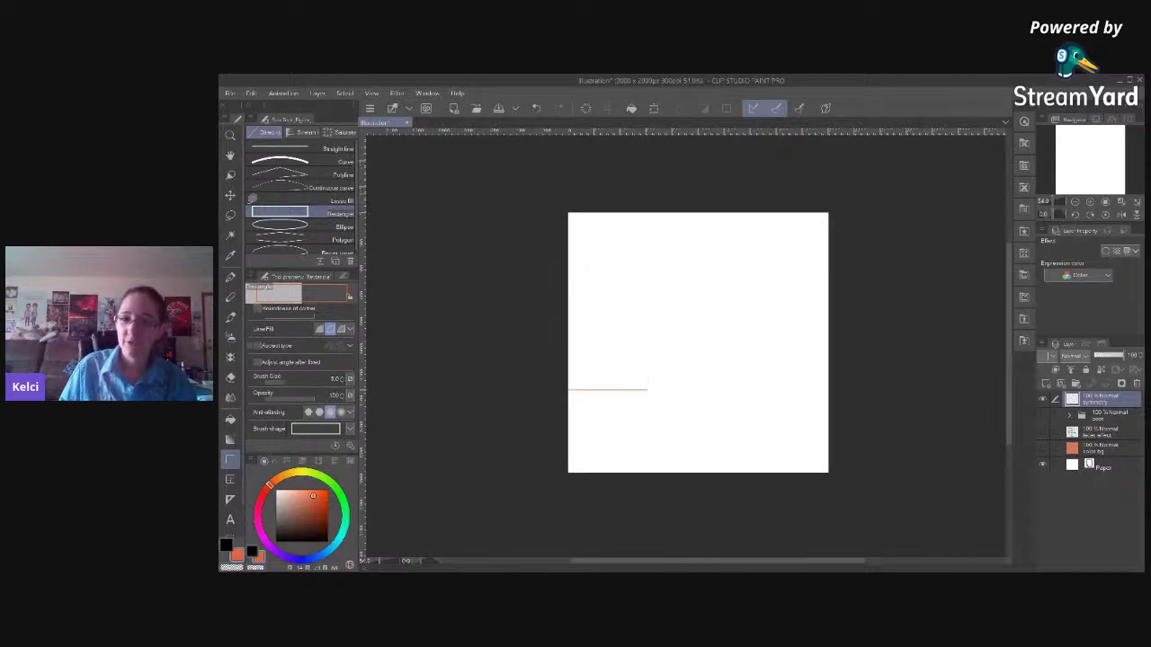
drag(702, 193, 695, 497)
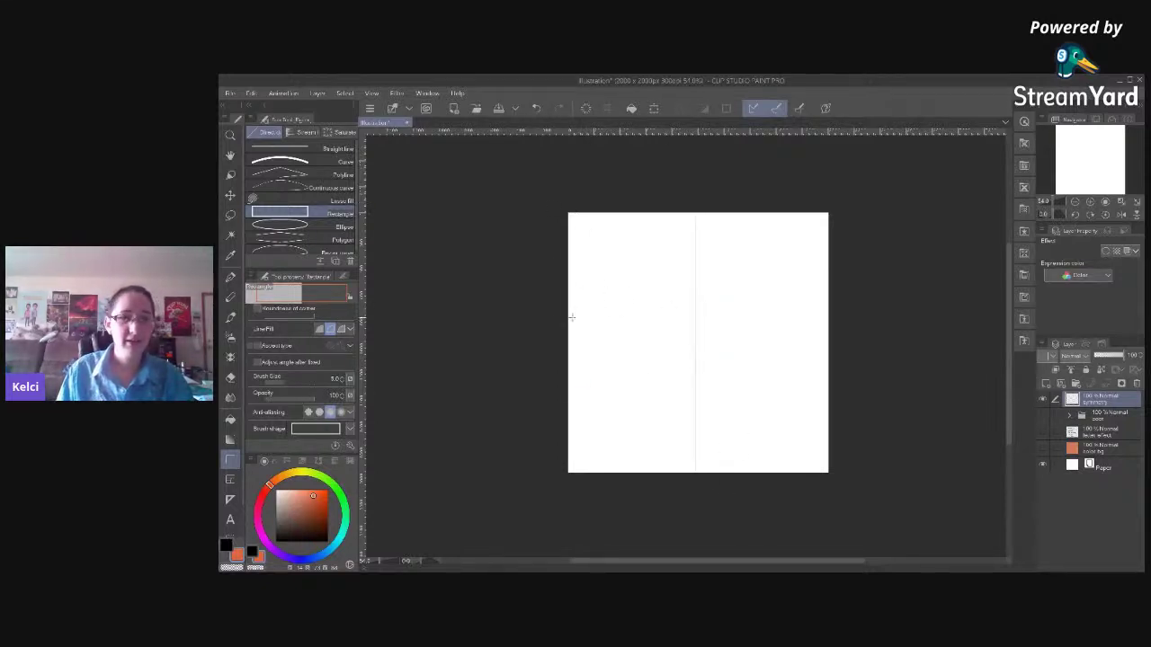
key(u)
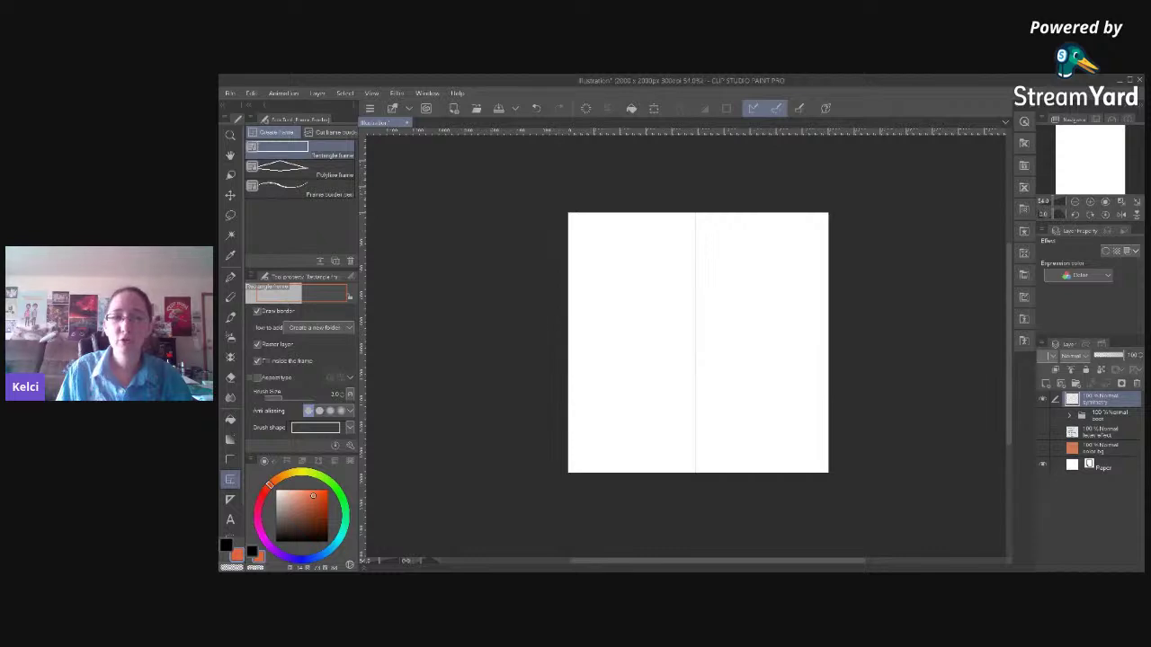
key(u)
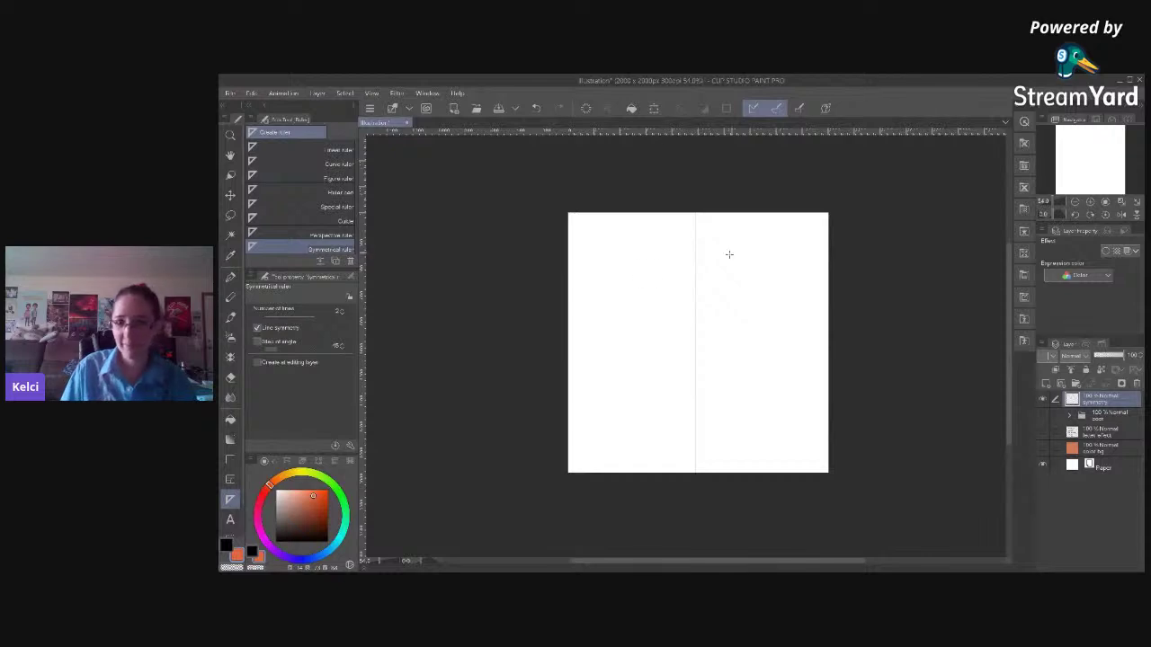
scroll(696, 257, up, 4)
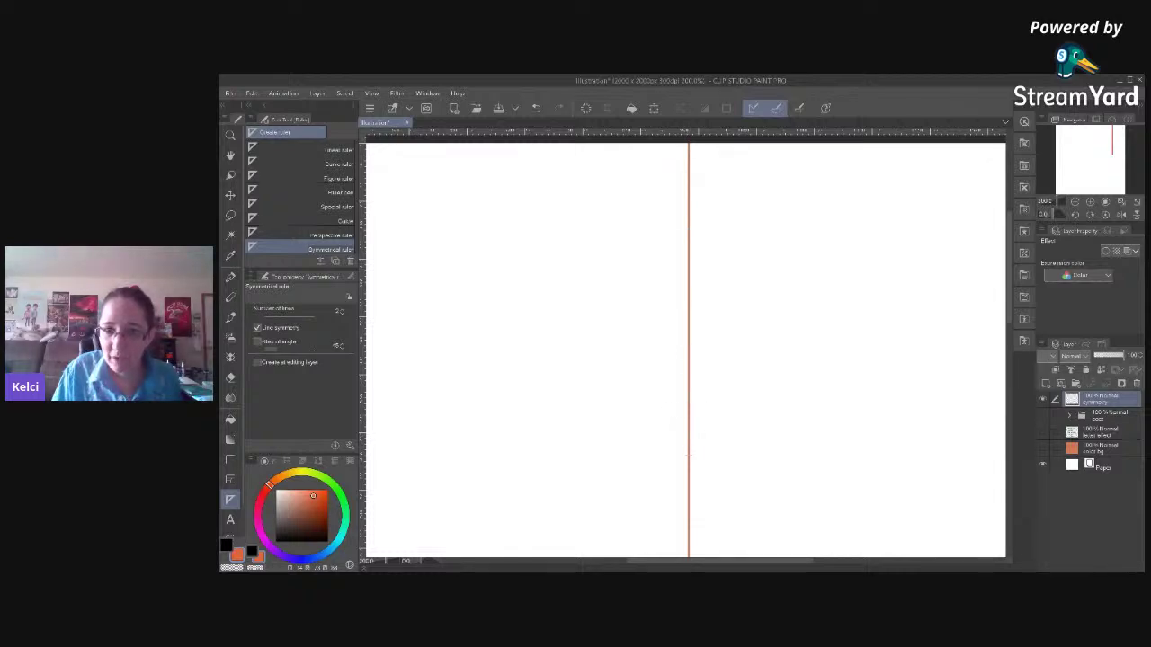
drag(687, 456, 688, 460)
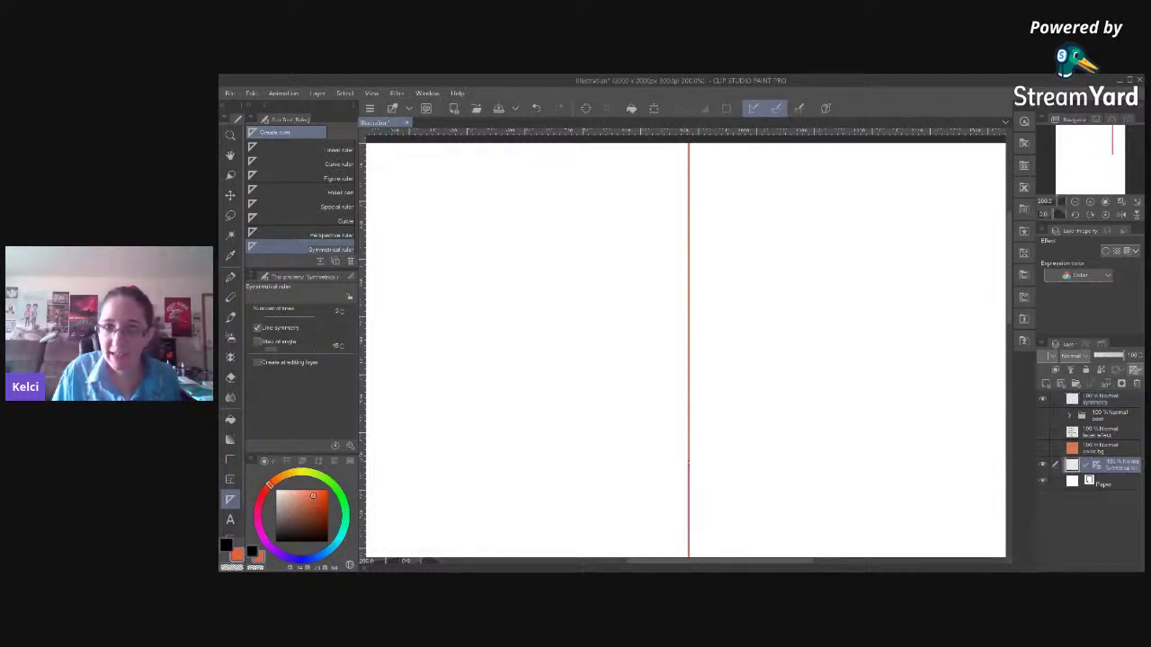
scroll(689, 472, down, 3)
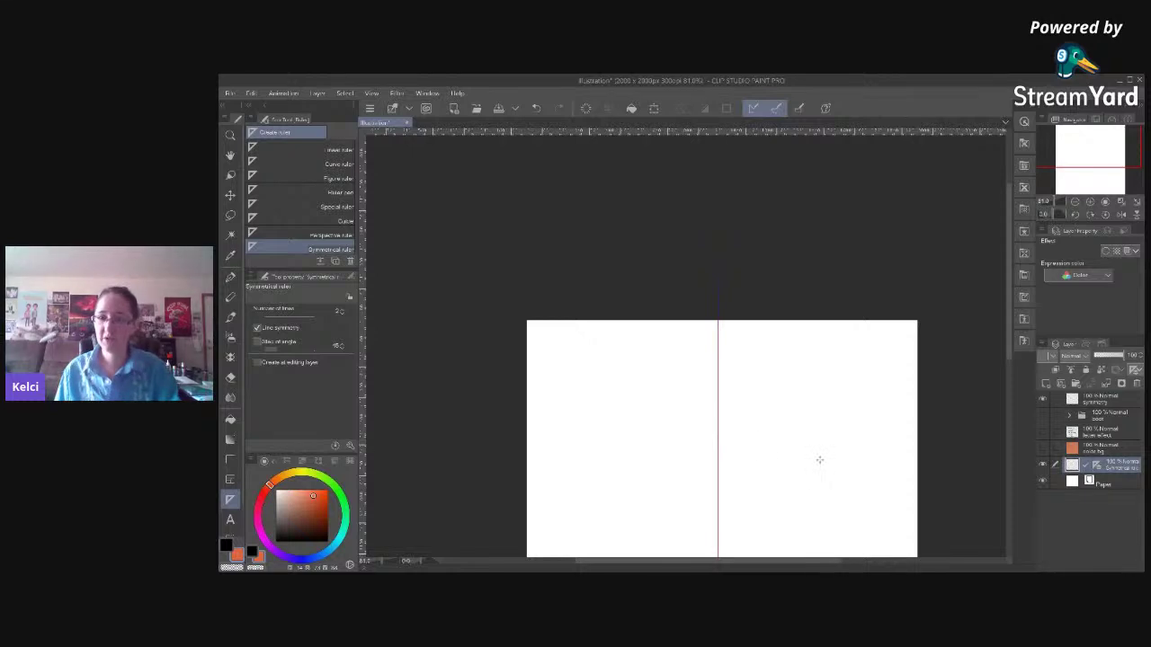
drag(838, 465, 804, 398)
drag(876, 491, 888, 391)
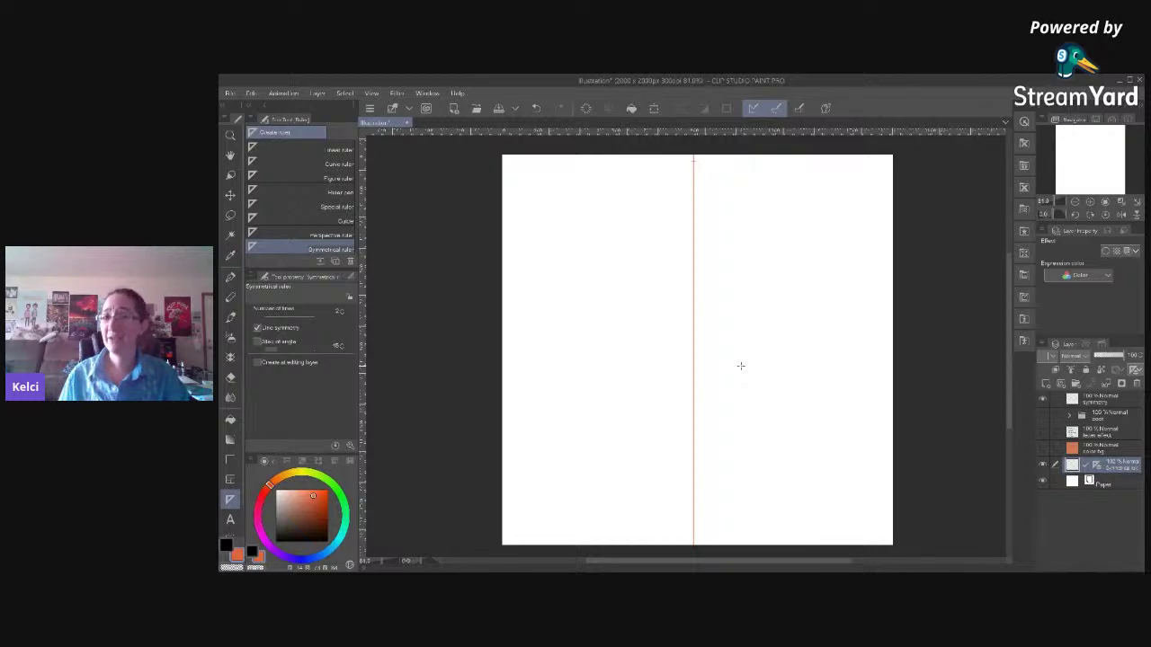
Hide the symmetrical ruler layer and the "symmetry" layer, and add a new raster layer named "symmetry 2" above them.
click(1044, 466)
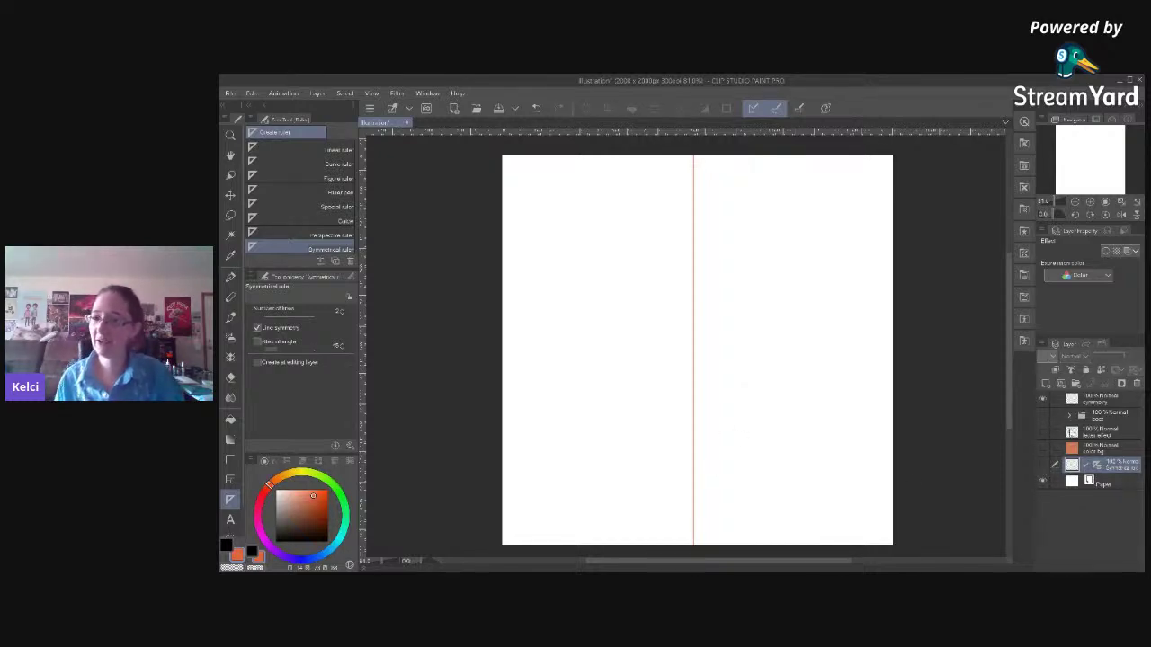
click(1089, 401)
click(1045, 401)
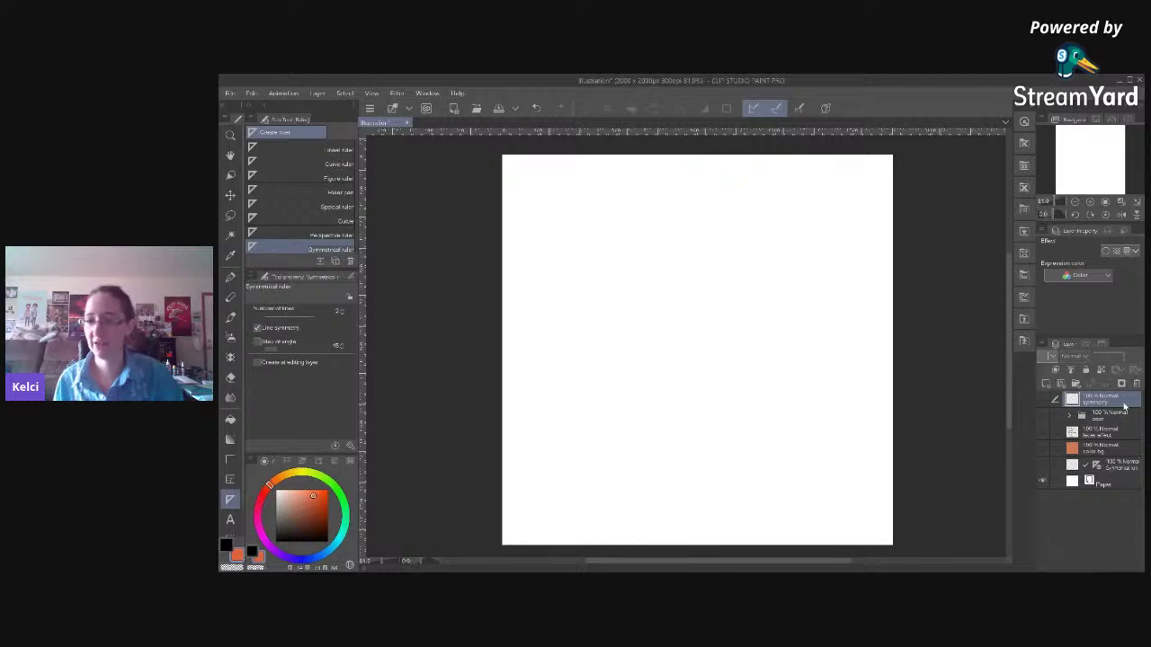
key(ctrl+shift+n)
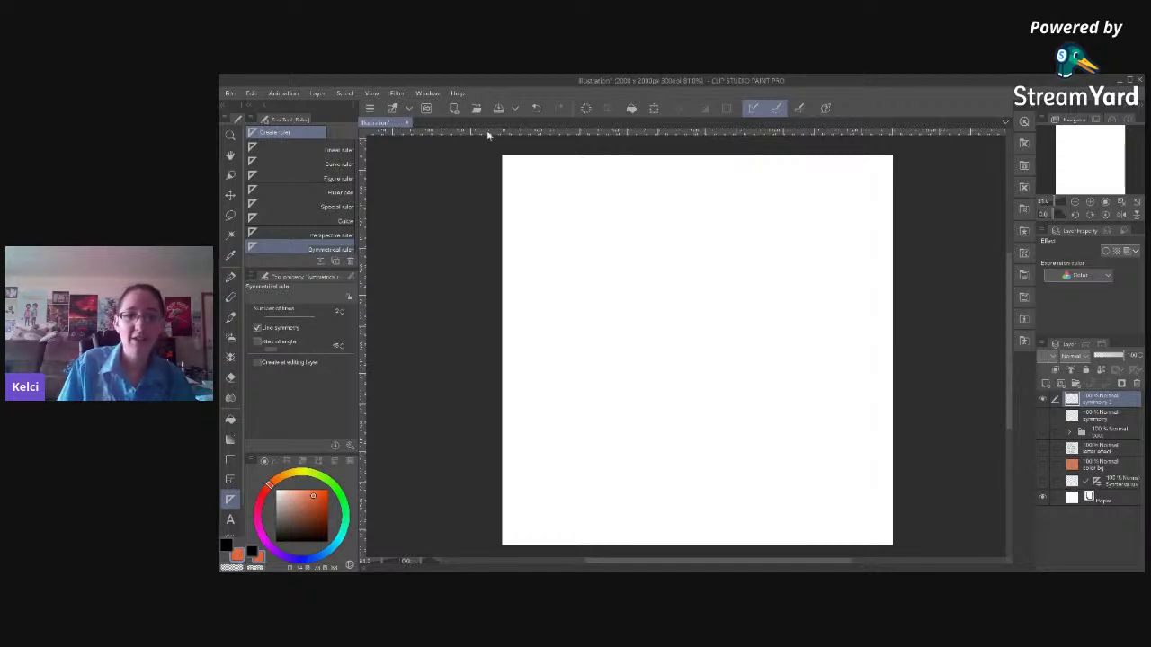
Turn the canvas edge rulers off and back on.
click(428, 94)
mouse_move(426, 97)
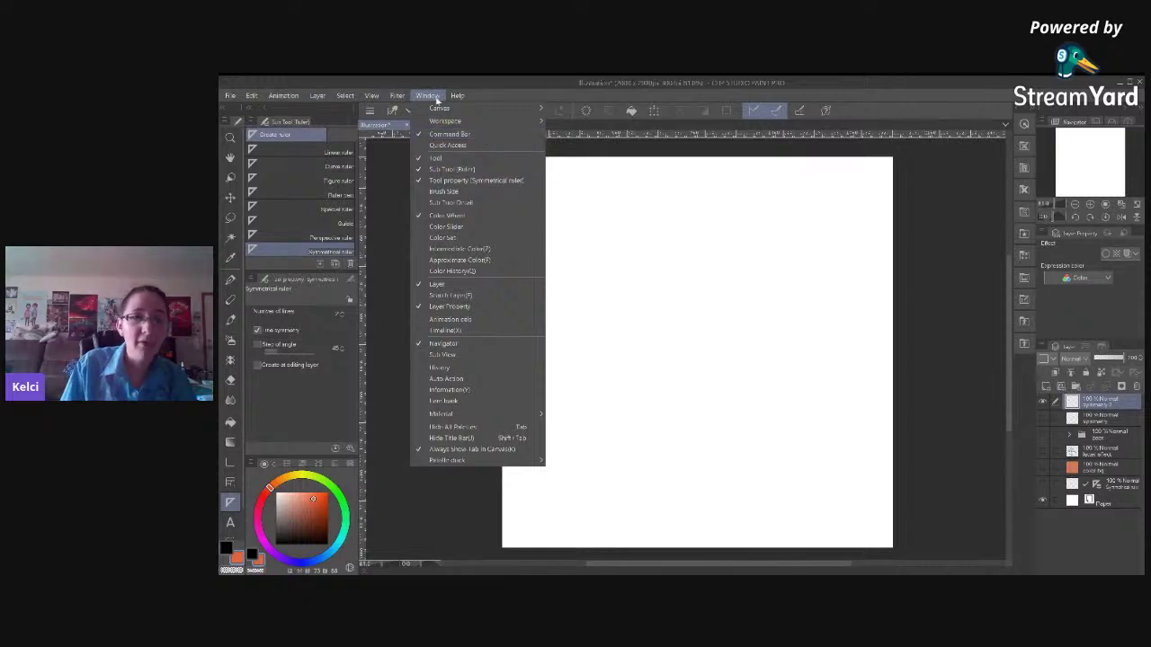
mouse_move(374, 96)
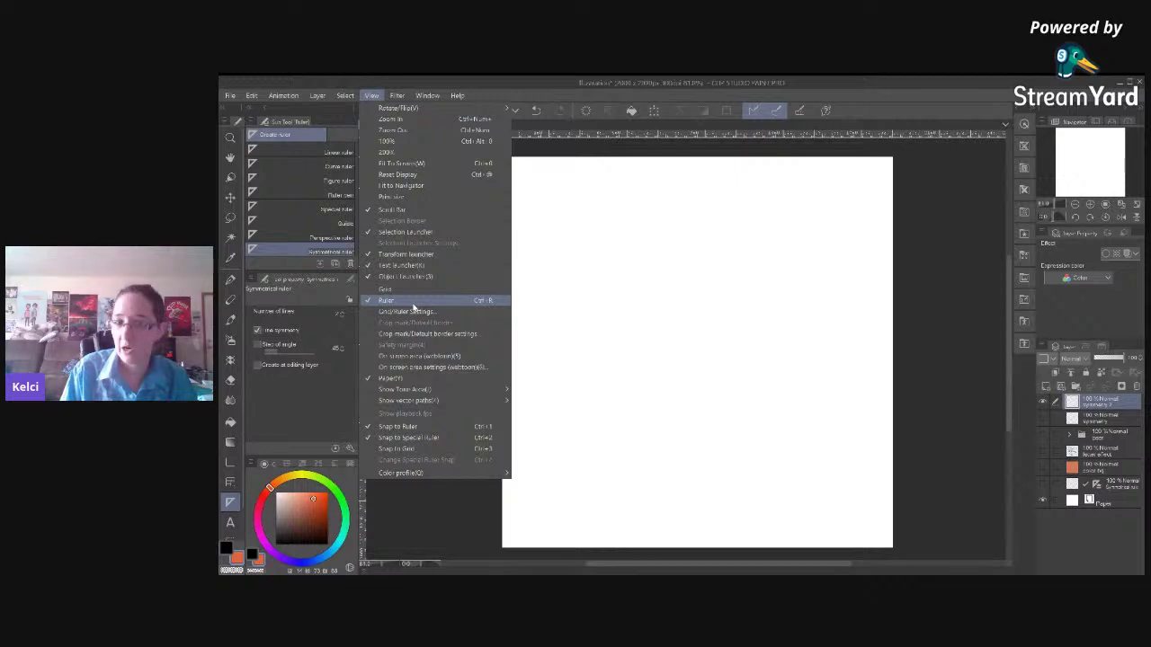
click(418, 302)
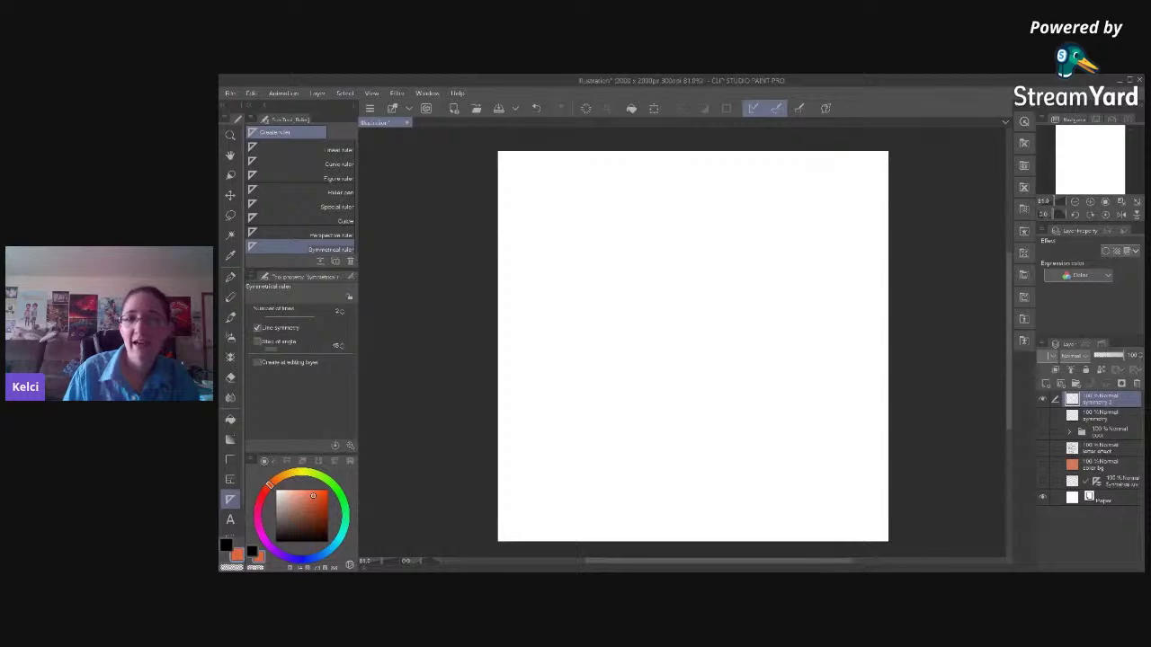
click(371, 93)
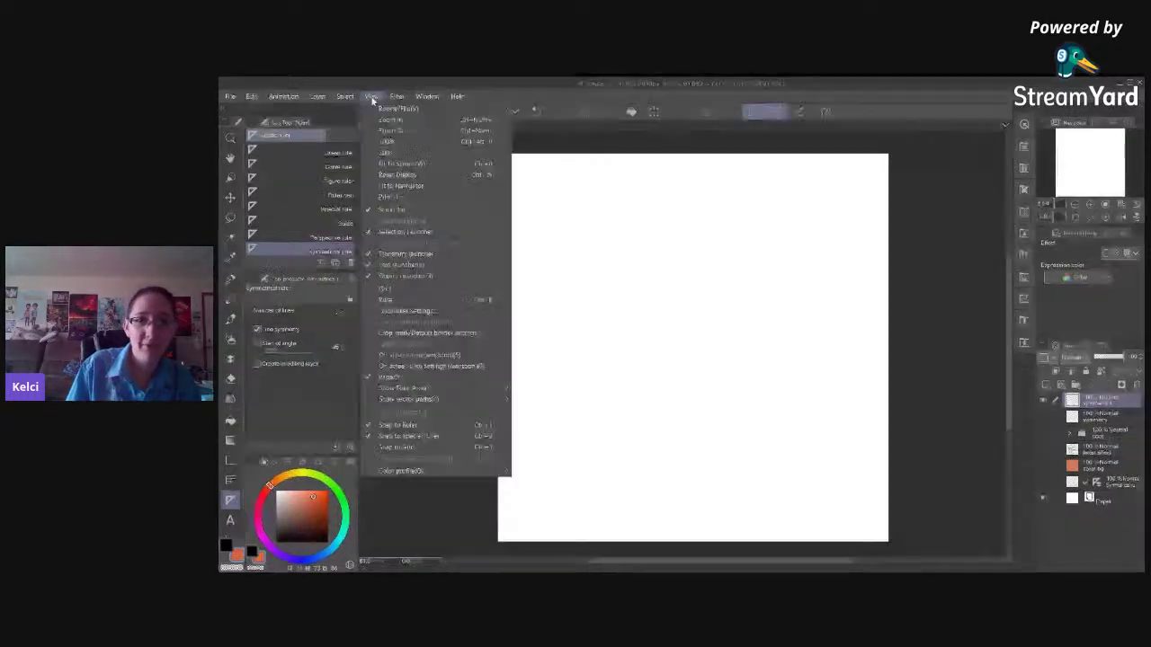
click(396, 300)
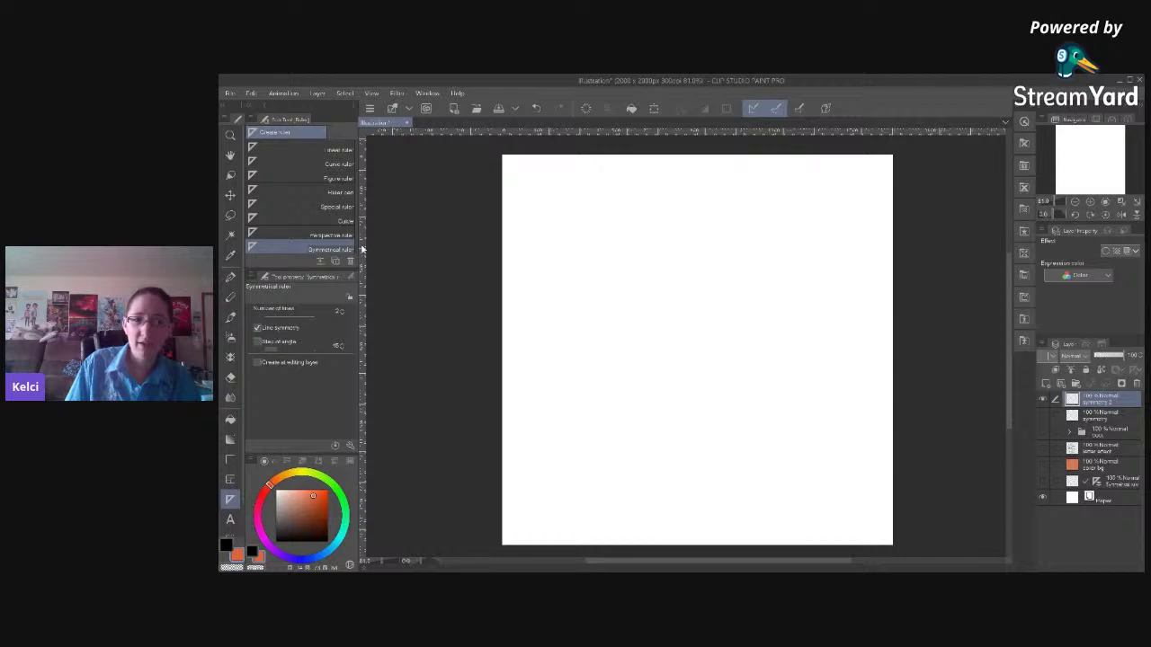
Place a vertical guide at the horizontal center of the canvas and lay a 2-line symmetrical ruler along it.
drag(363, 249, 682, 349)
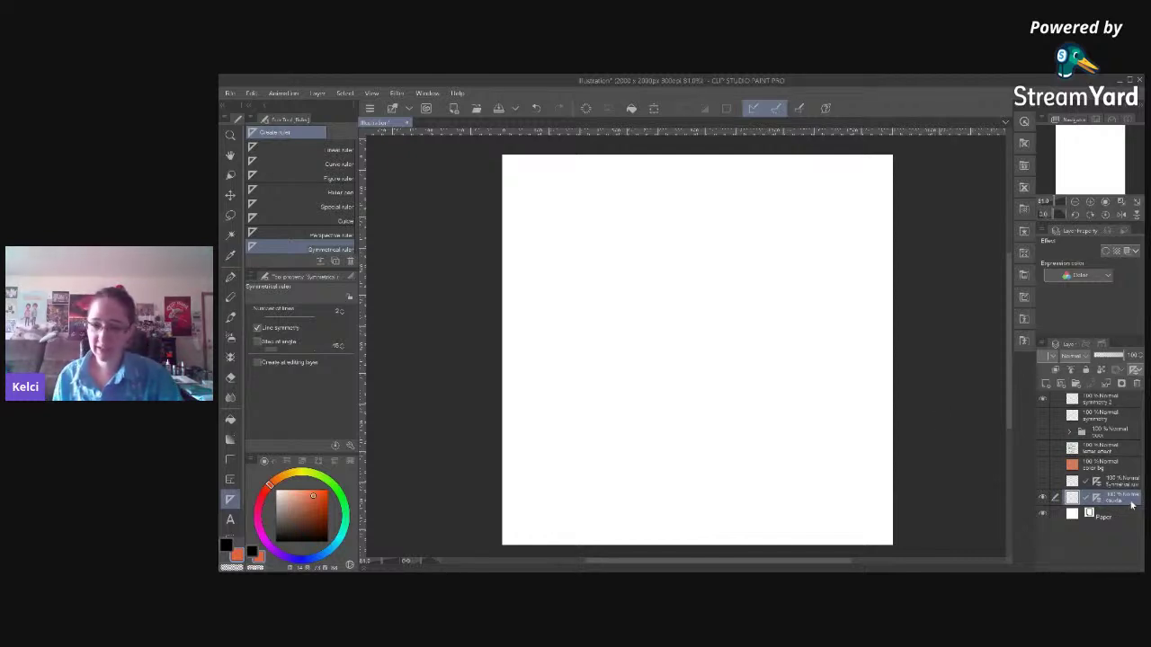
key(p)
key(p)
key(u)
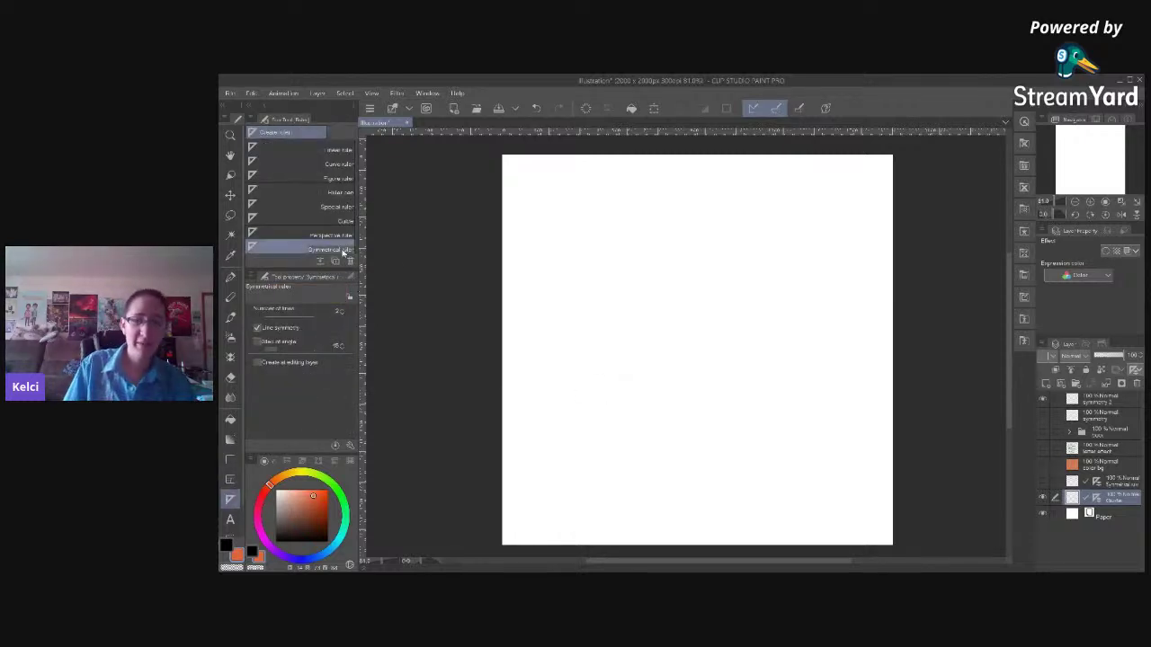
scroll(697, 237, up, 1)
scroll(698, 237, up, 2)
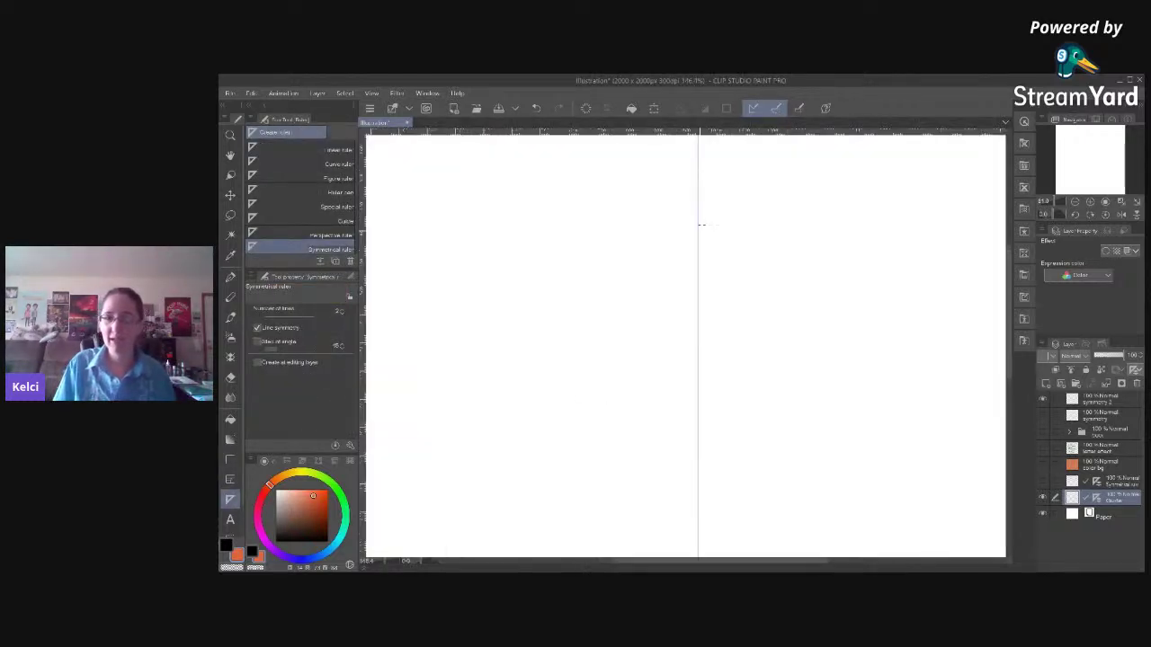
drag(696, 159, 697, 342)
drag(697, 522, 700, 526)
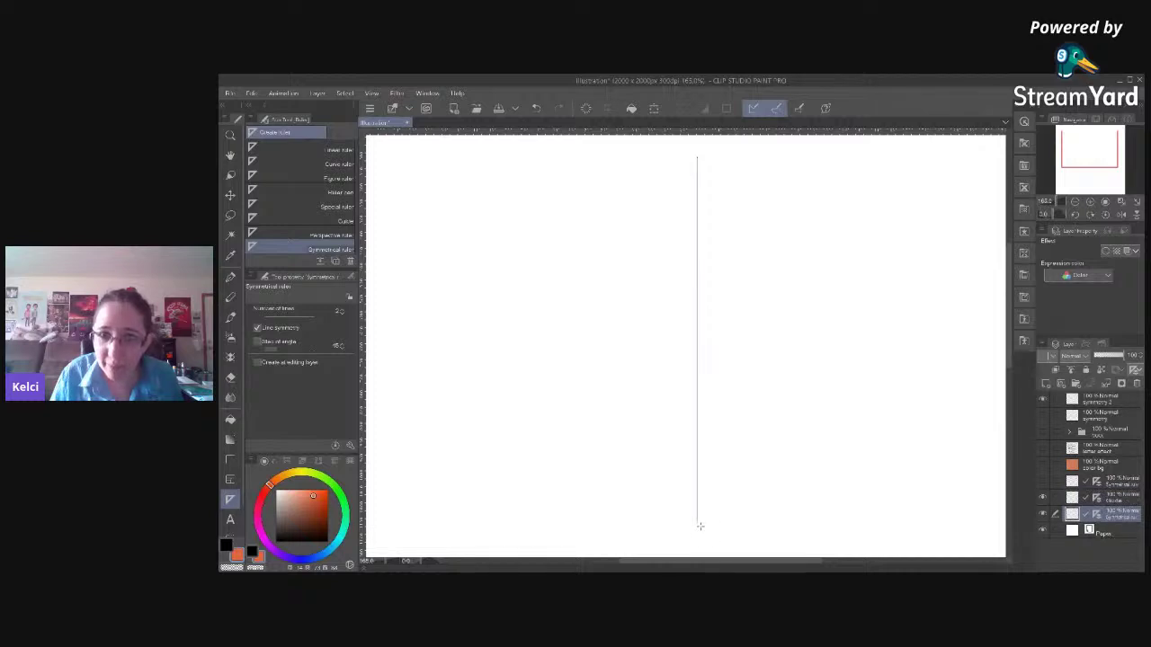
scroll(830, 349, down, 5)
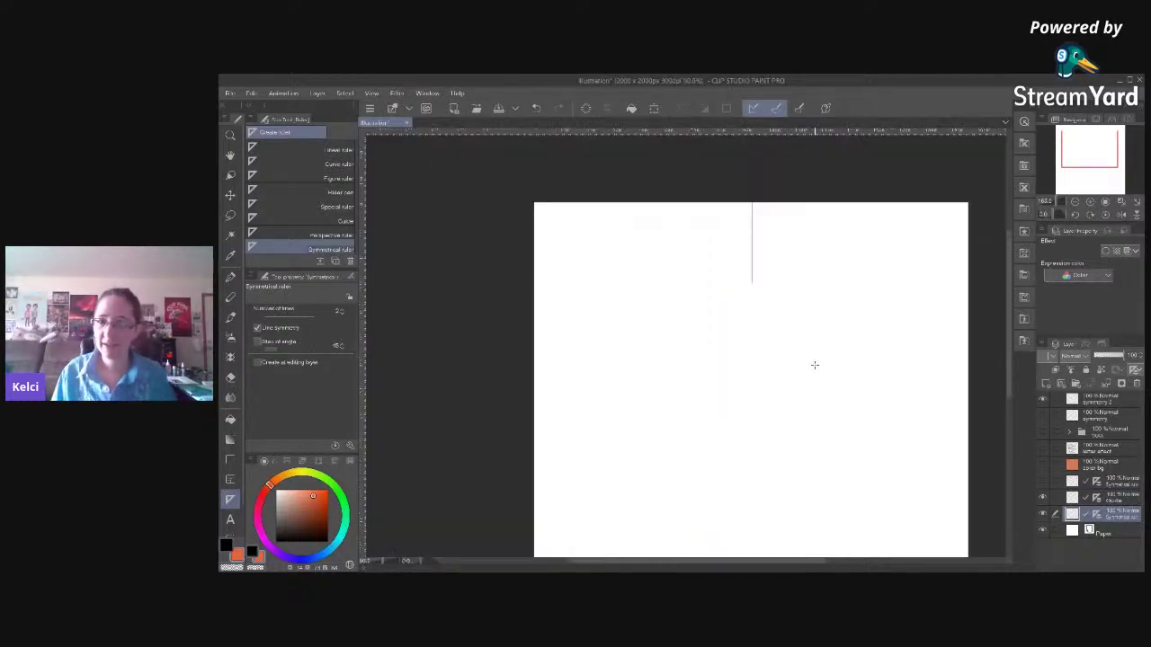
drag(912, 458, 812, 414)
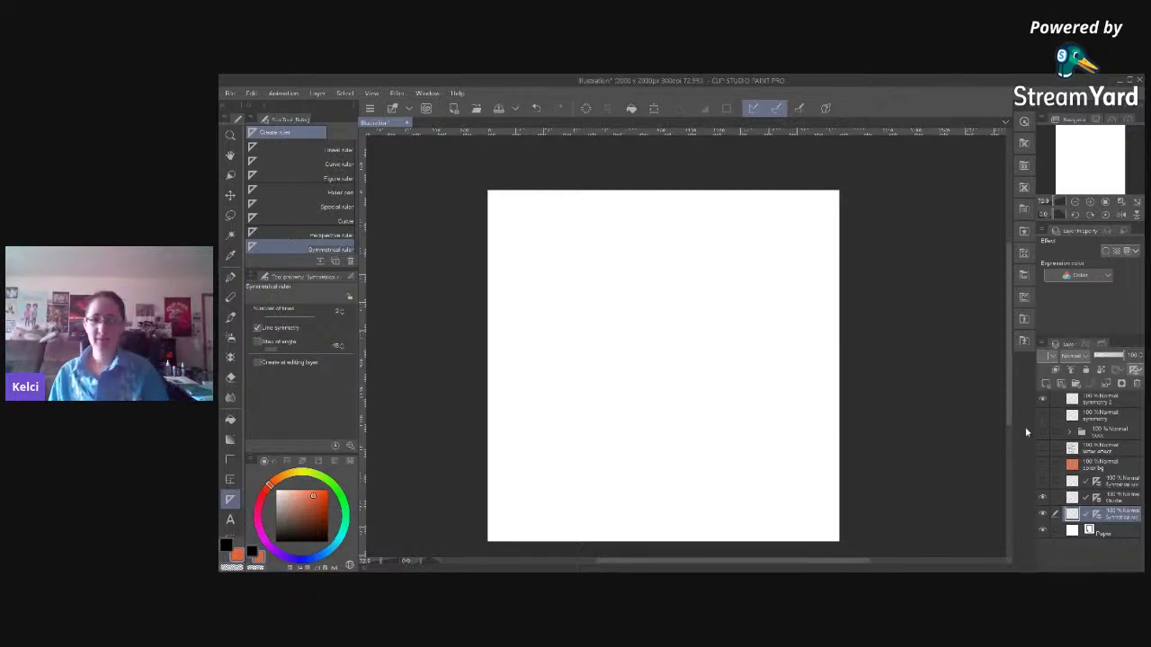
Switch to the Mechanical pencil for drawing.
key(p)
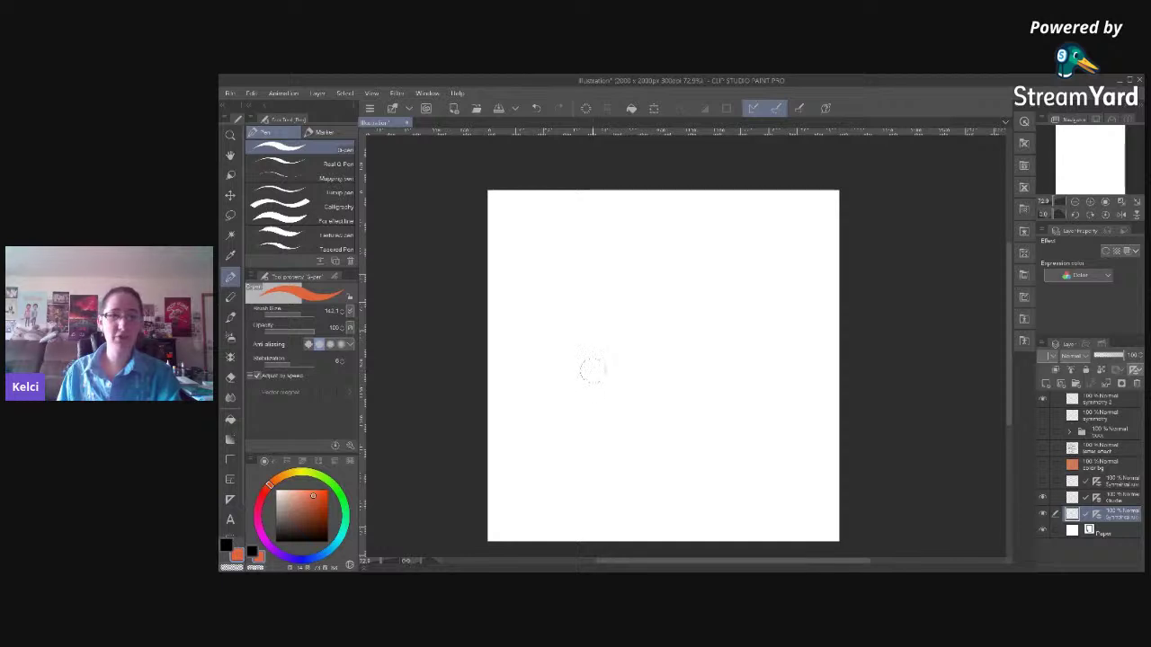
key(p)
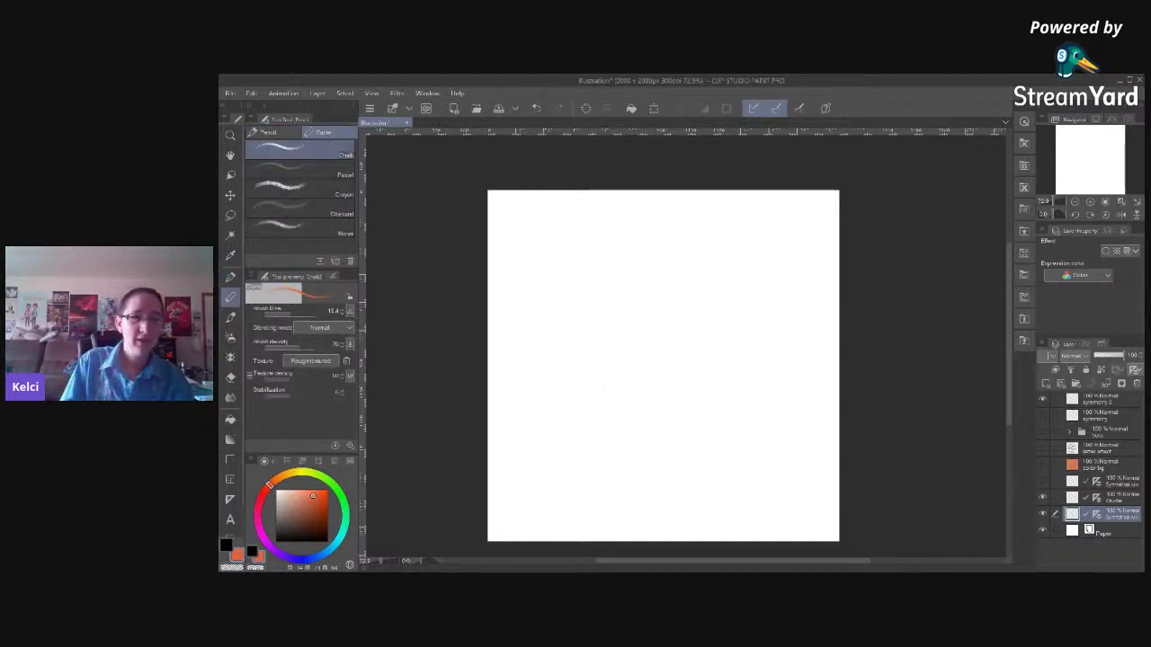
key(p)
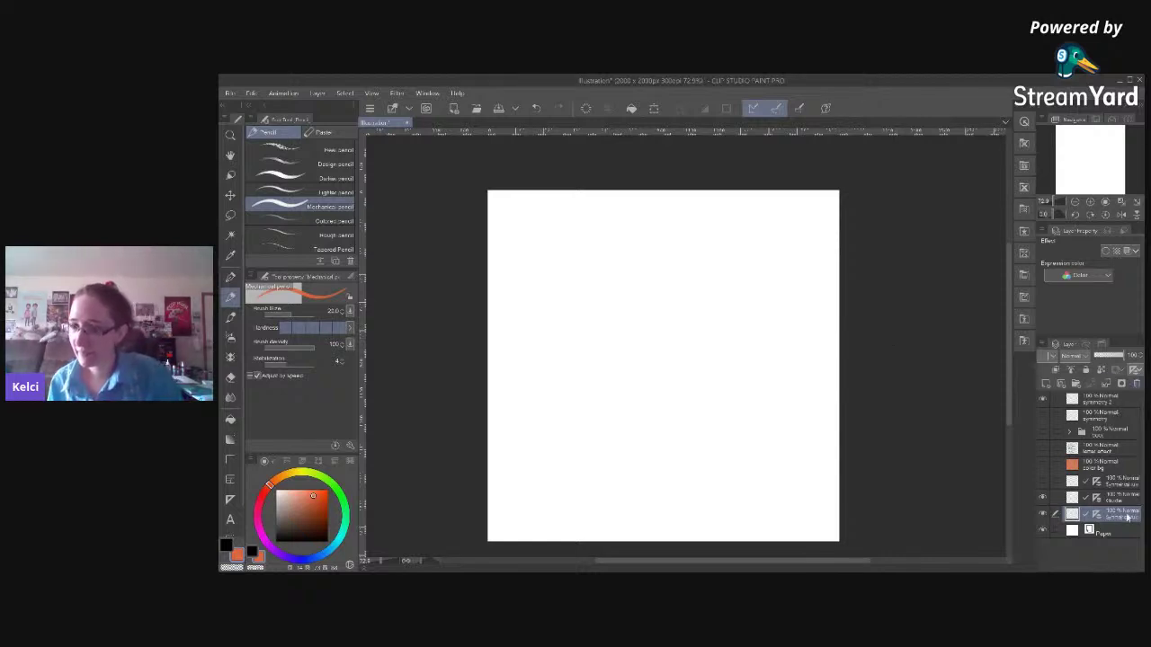
Group both symmetrical ruler layers, the guide and the two symmetry layers into a folder named "symmetry tools" and collapse it.
shift+click(1121, 486)
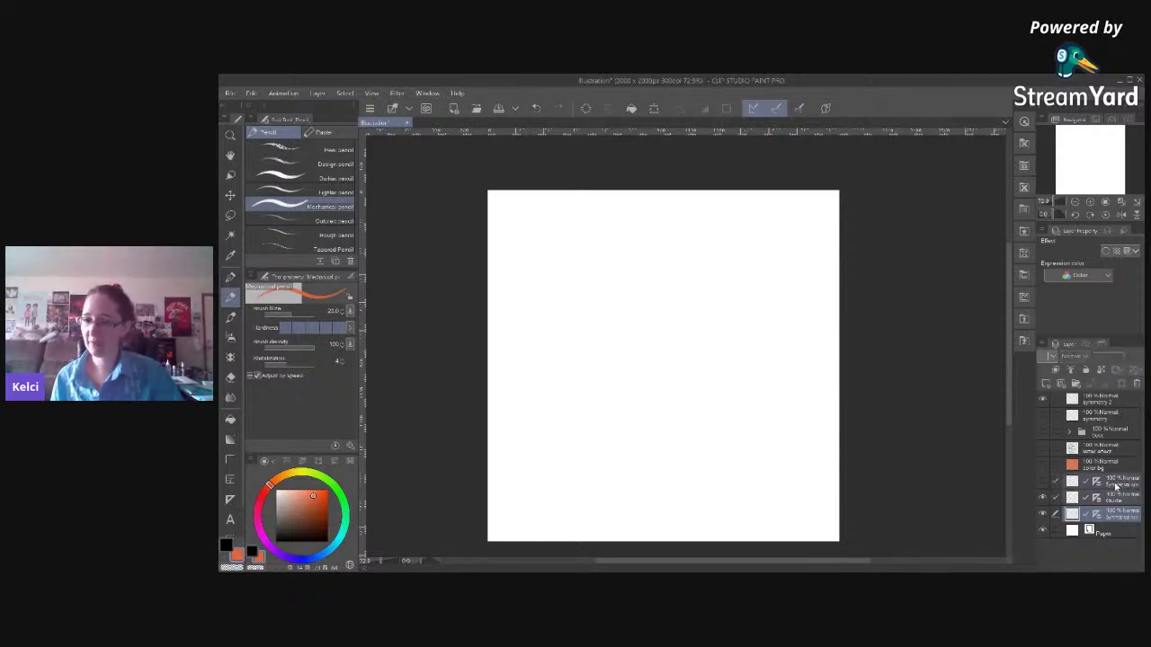
mouse_move(1120, 485)
mouse_down()
mouse_move(1115, 429)
mouse_move(1118, 439)
mouse_up()
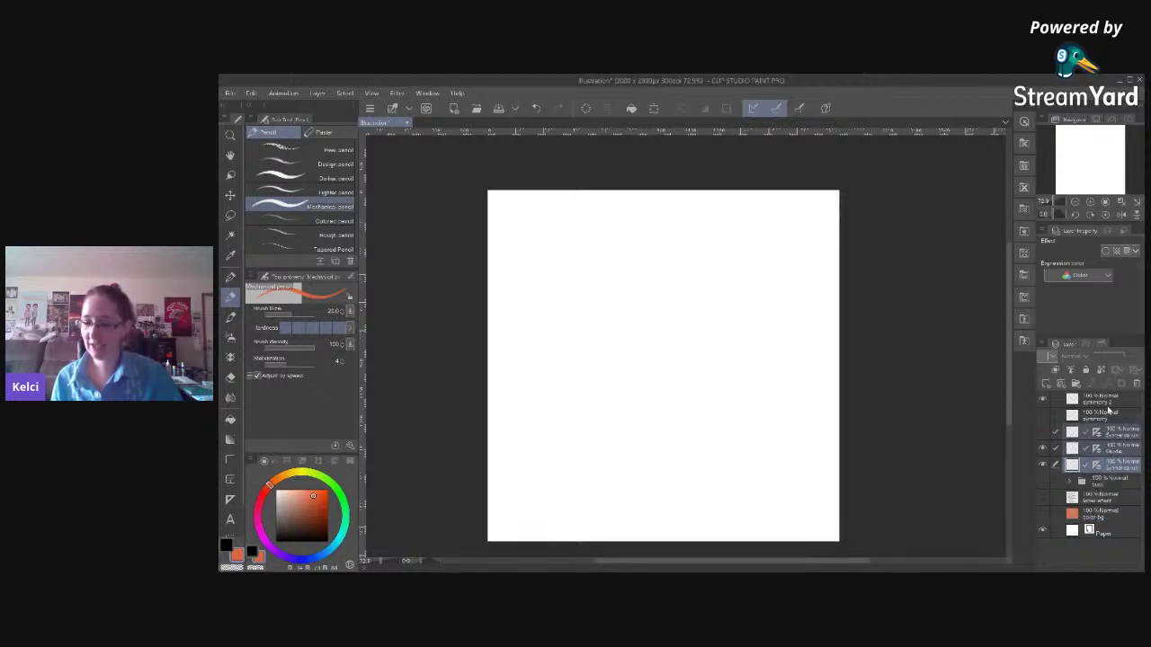
shift+click(1112, 407)
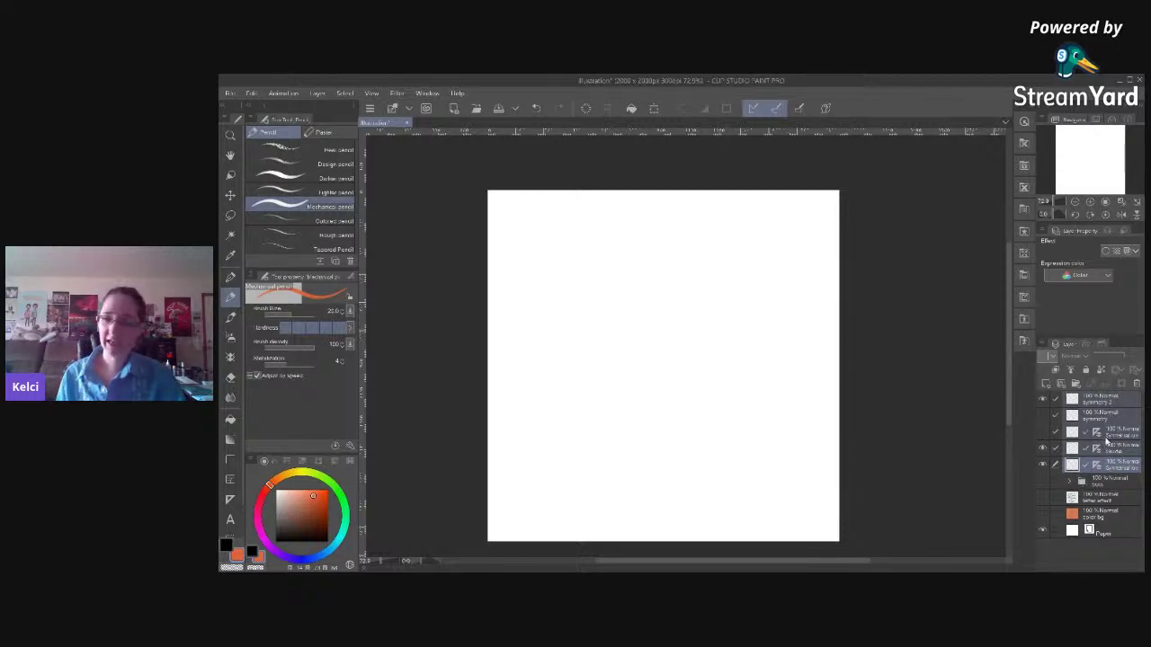
key(ctrl+g)
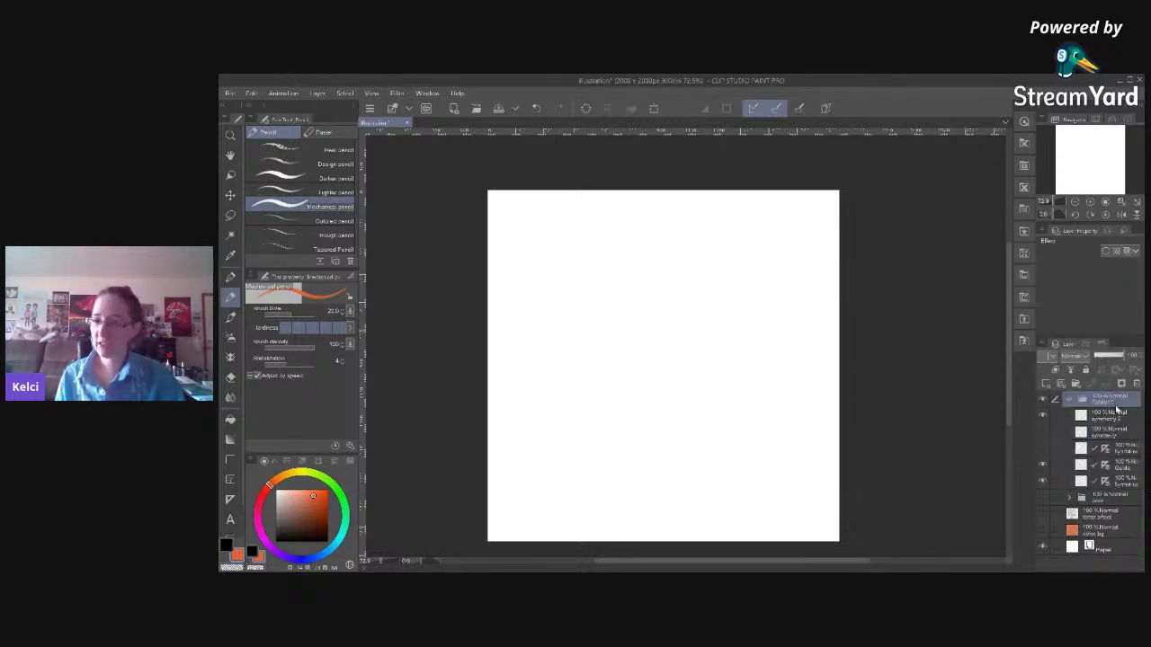
double_click(1108, 400)
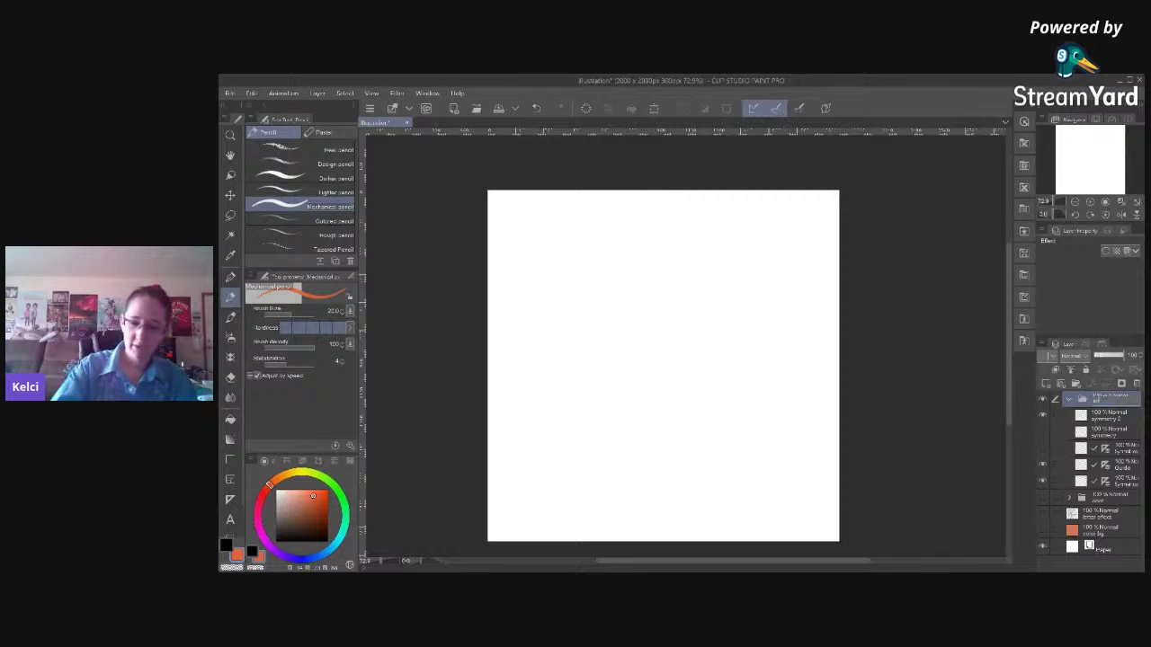
key(Return)
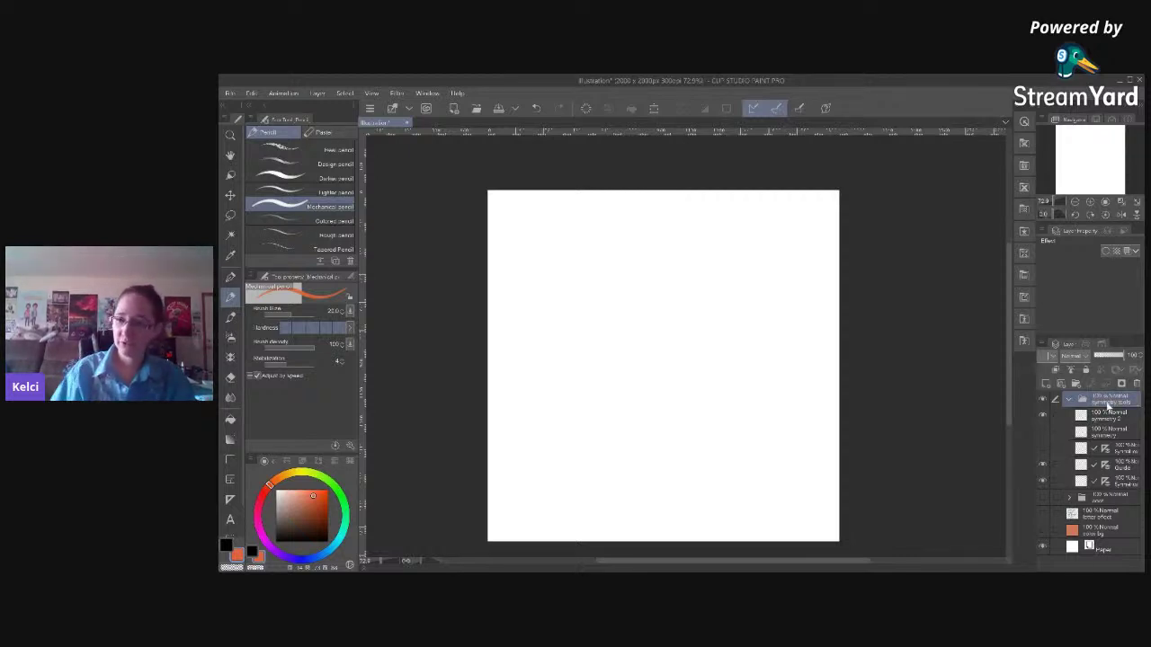
click(1071, 400)
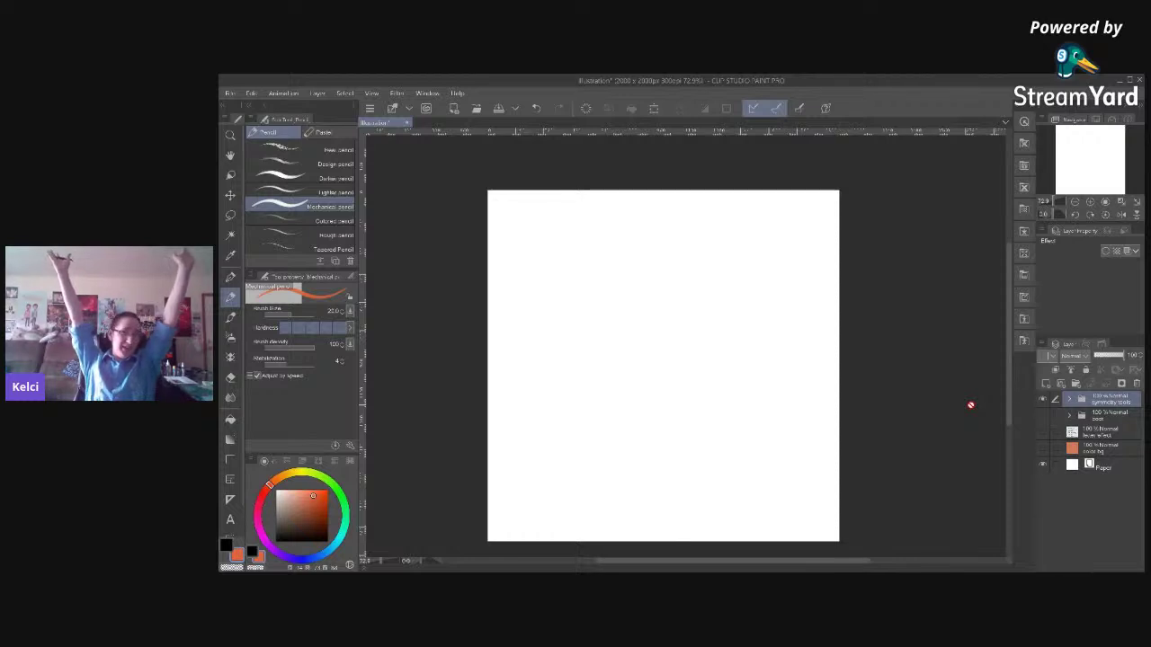
Add a new raster layer named "symmetry test" above the "symmetry tools" folder.
key(ctrl+shift+n)
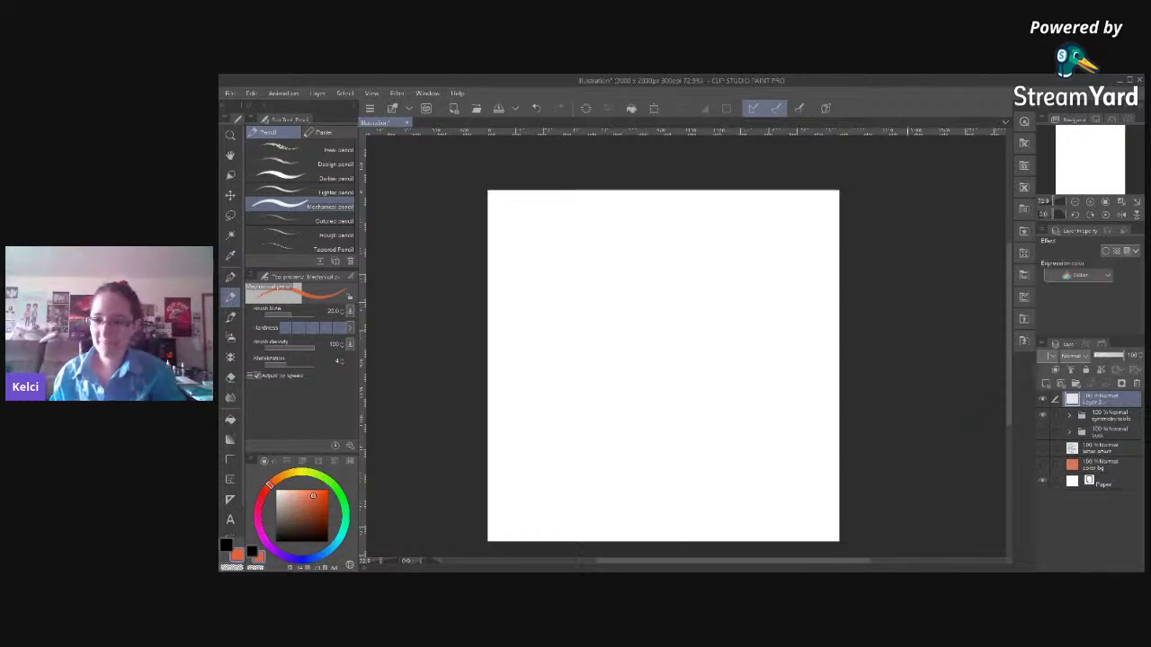
double_click(1099, 405)
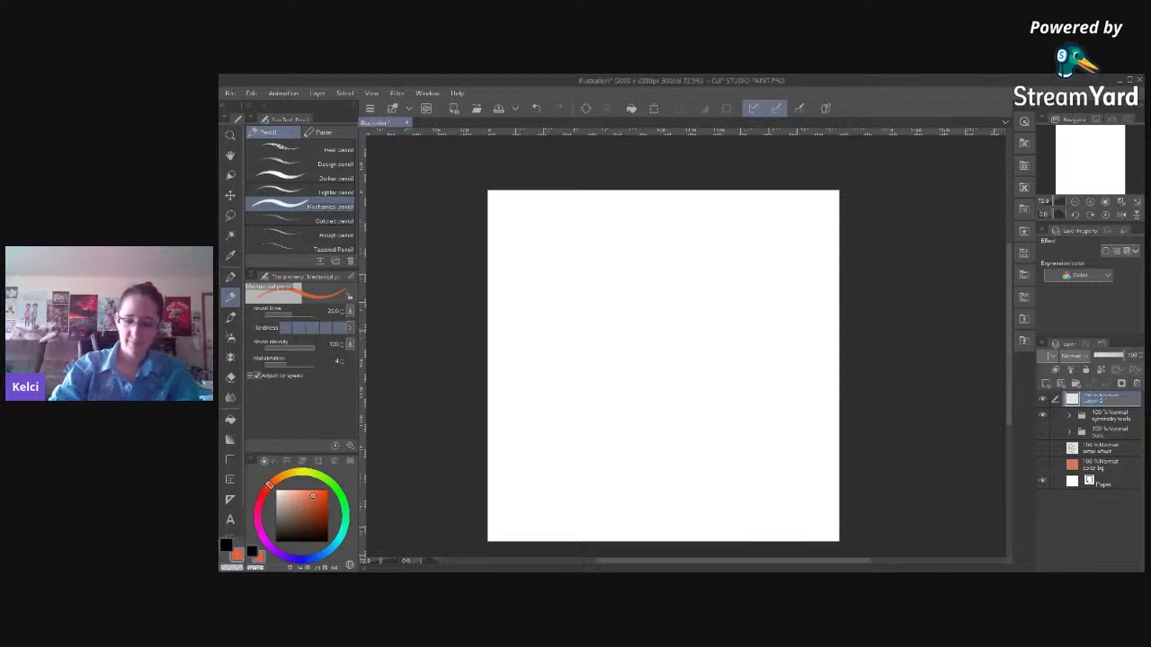
text(symmetry)
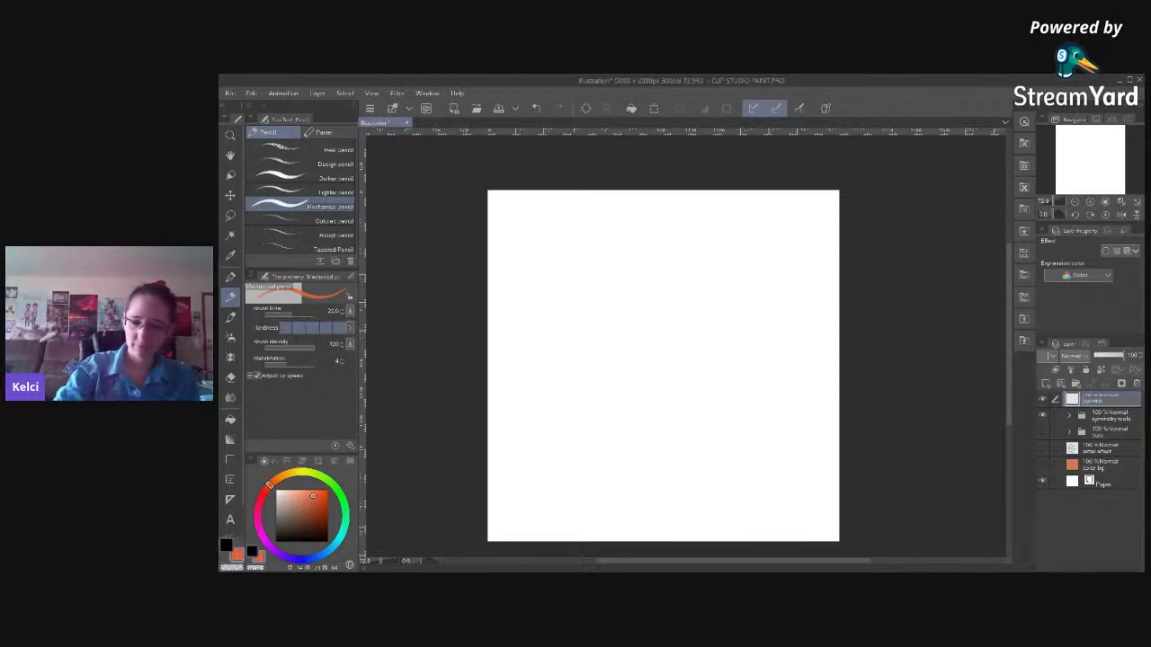
key(Return)
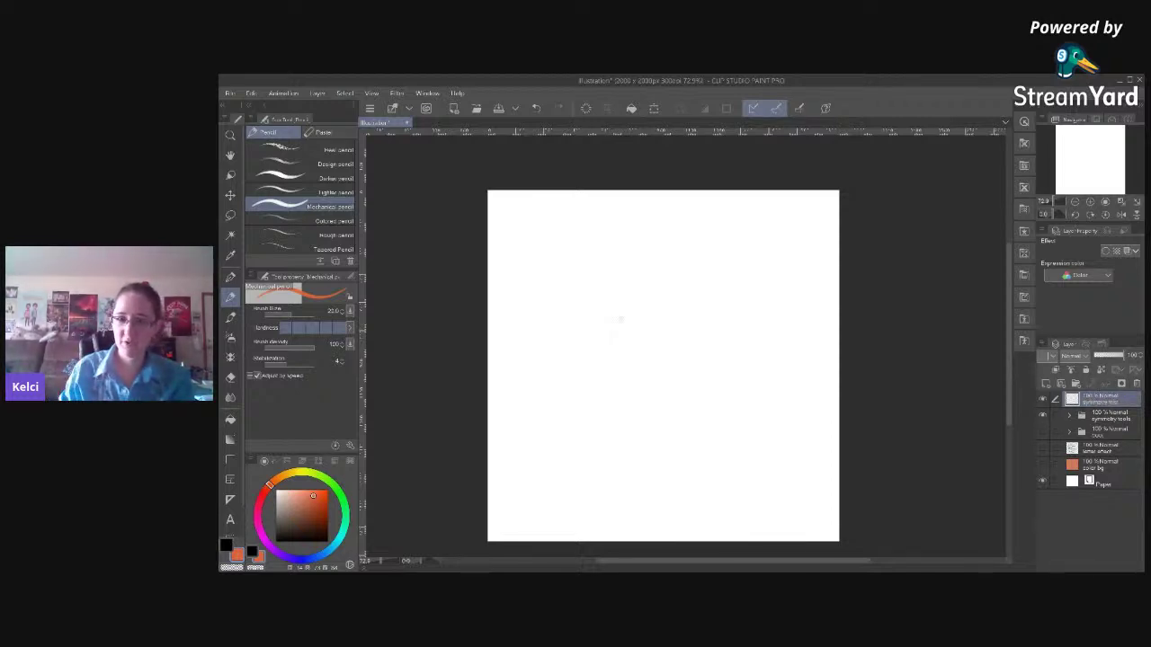
Set the drawing color to black and sketch a mirrored figure's head, neck, shoulders and tapering torso with the Lighter pencil.
click(227, 546)
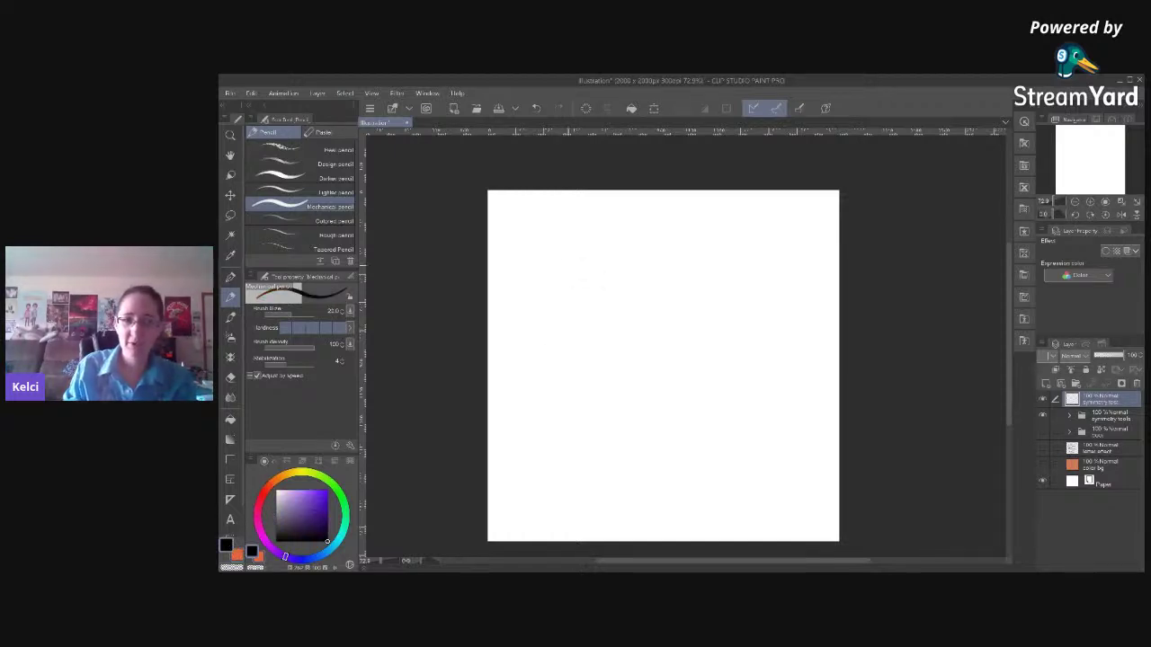
drag(553, 278, 609, 255)
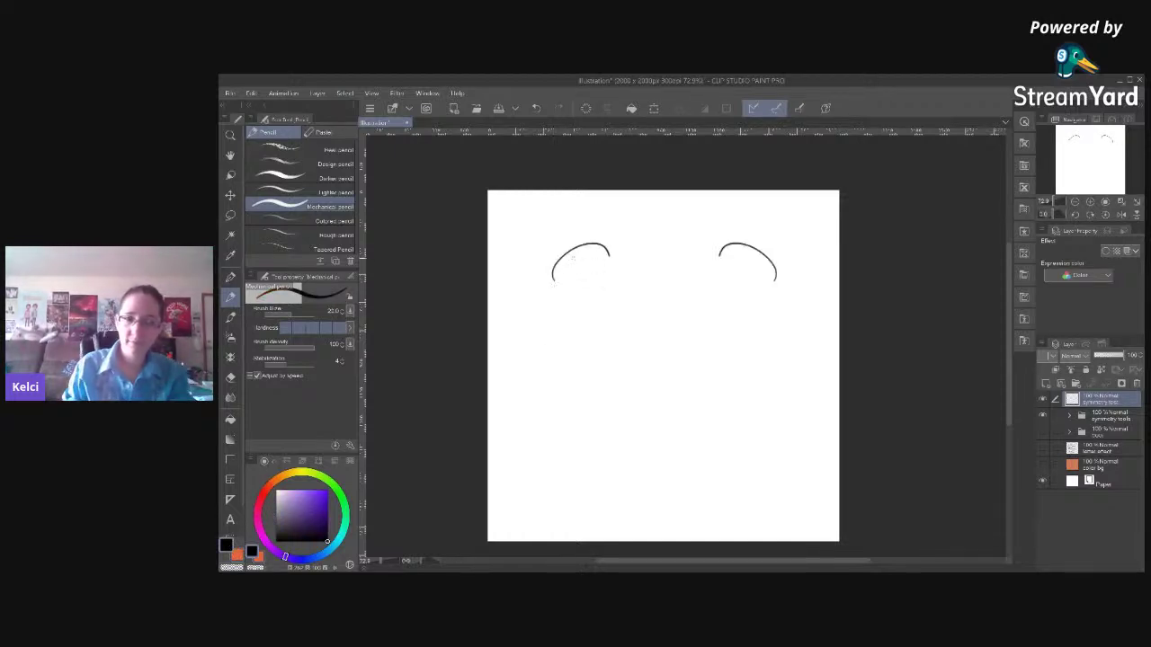
key(ctrl+z)
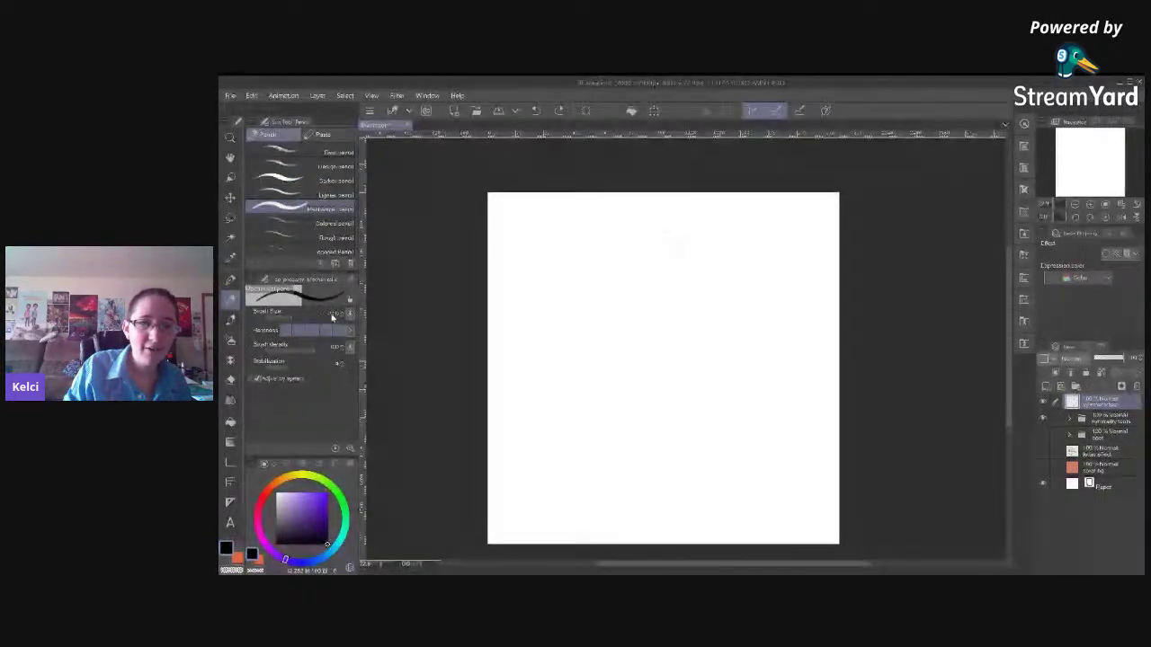
click(321, 194)
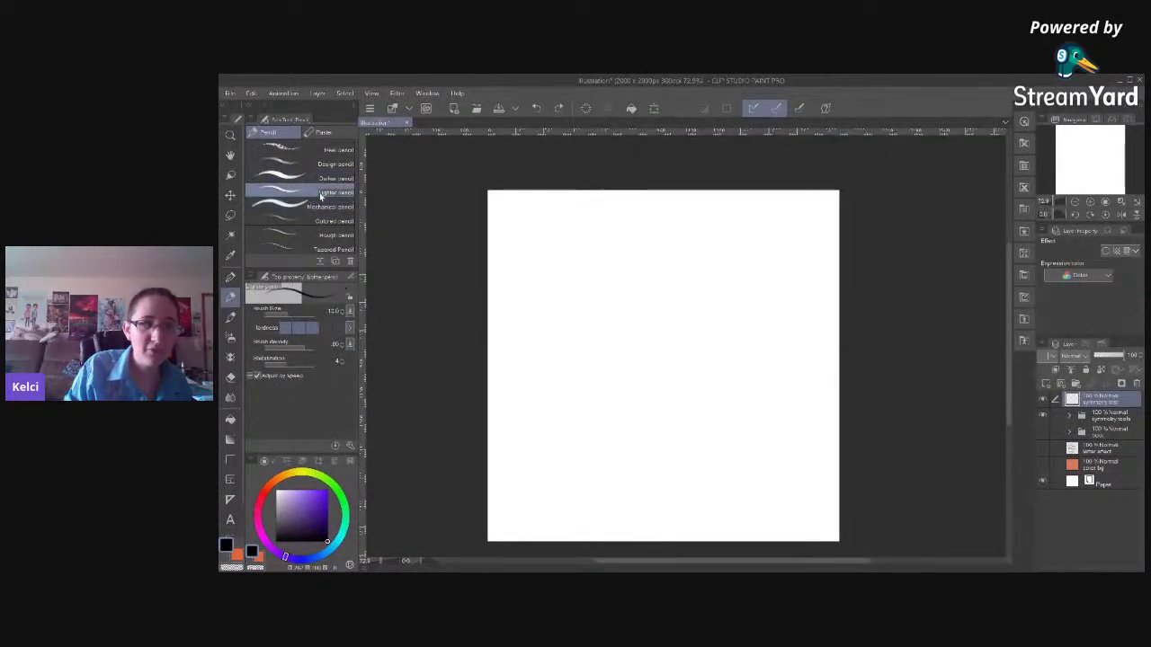
click(292, 348)
mouse_move(561, 259)
mouse_down()
mouse_move(563, 284)
mouse_move(604, 250)
mouse_move(576, 323)
mouse_up()
mouse_move(583, 275)
mouse_down()
mouse_move(561, 296)
mouse_move(579, 326)
mouse_move(592, 308)
mouse_move(594, 336)
mouse_up()
mouse_move(608, 292)
mouse_down()
mouse_move(615, 315)
mouse_move(652, 341)
mouse_move(633, 368)
mouse_move(664, 421)
mouse_up()
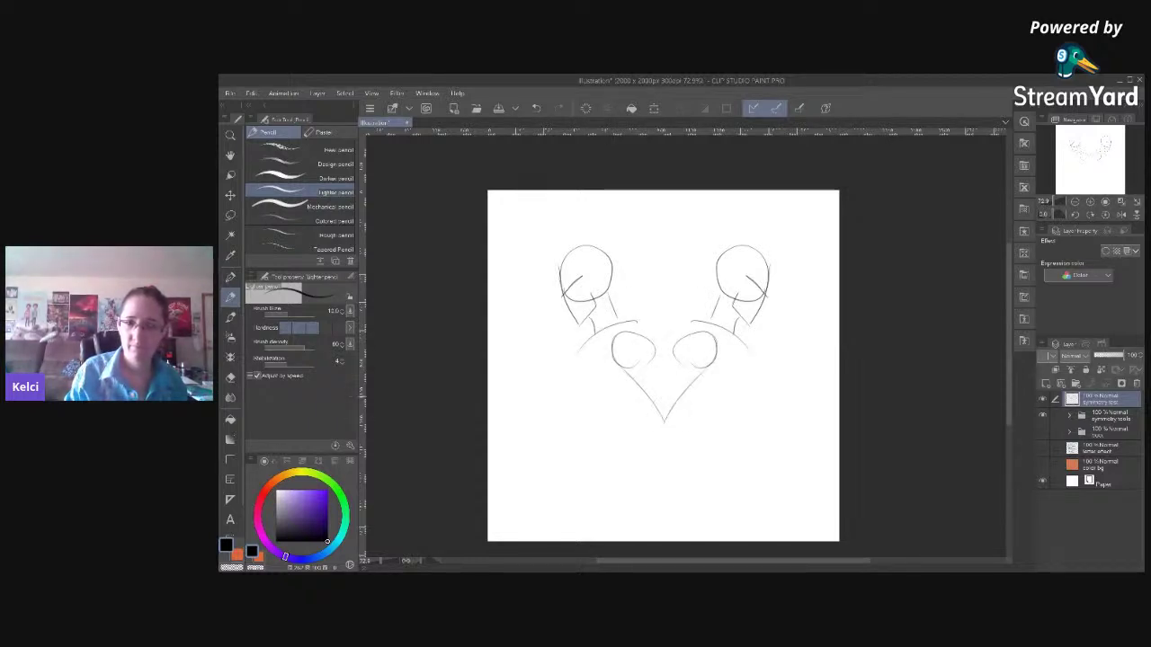
Sketch the mirrored figures' crossing upper arms and forearms below the shoulder circles, undoing the strokes that miss.
drag(664, 346, 664, 418)
key(ctrl+z)
mouse_move(640, 336)
mouse_down()
mouse_move(662, 369)
mouse_move(624, 401)
mouse_up()
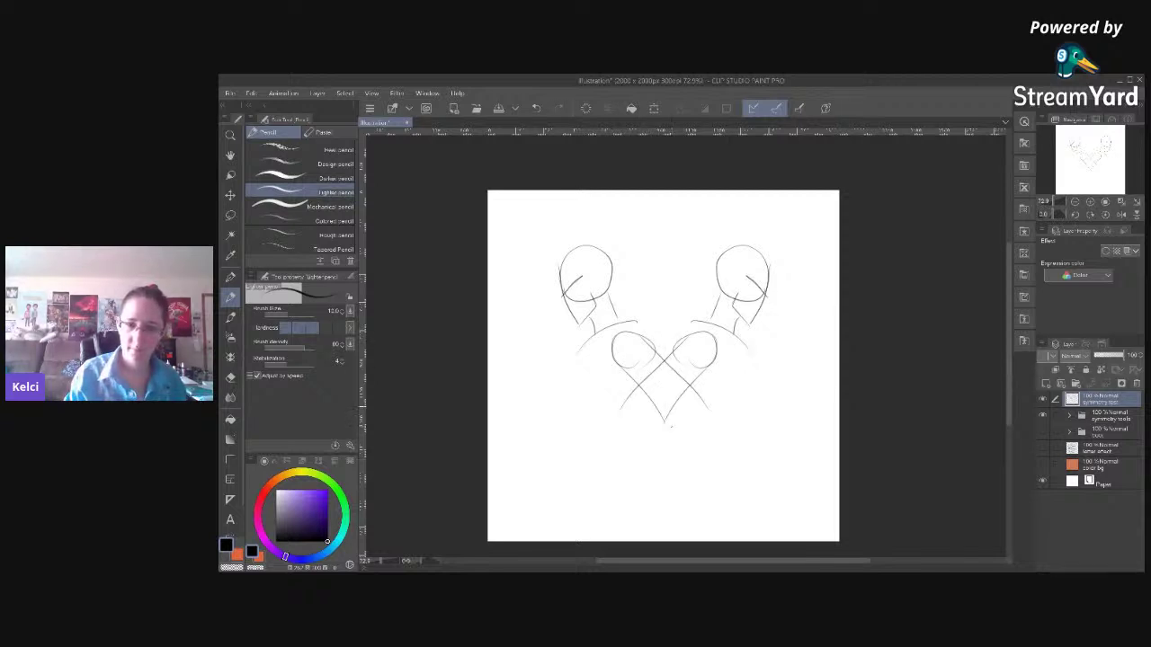
key(ctrl+z)
mouse_move(647, 337)
mouse_down()
mouse_move(695, 422)
mouse_move(690, 475)
mouse_move(727, 502)
mouse_up()
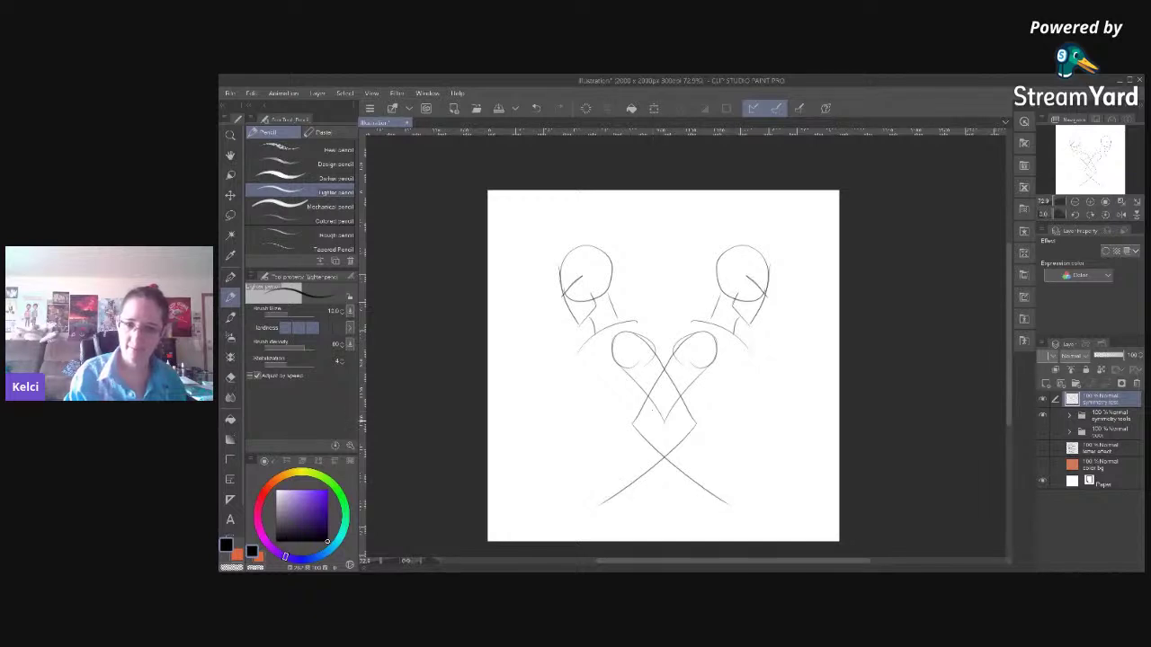
mouse_move(608, 483)
mouse_down()
mouse_move(676, 426)
mouse_move(652, 415)
mouse_up()
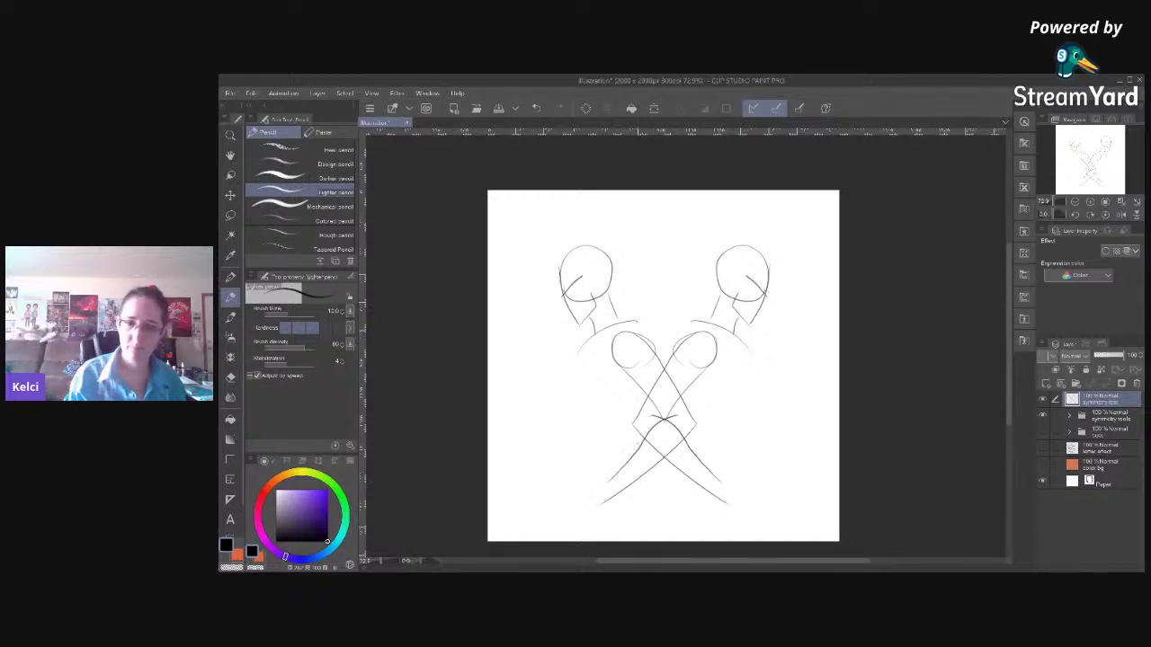
Outline the mirrored figures' rounded chests and tapering waists, redrawing the waist line once.
mouse_move(600, 328)
mouse_down()
mouse_move(580, 385)
mouse_move(634, 401)
mouse_up()
drag(640, 324, 646, 345)
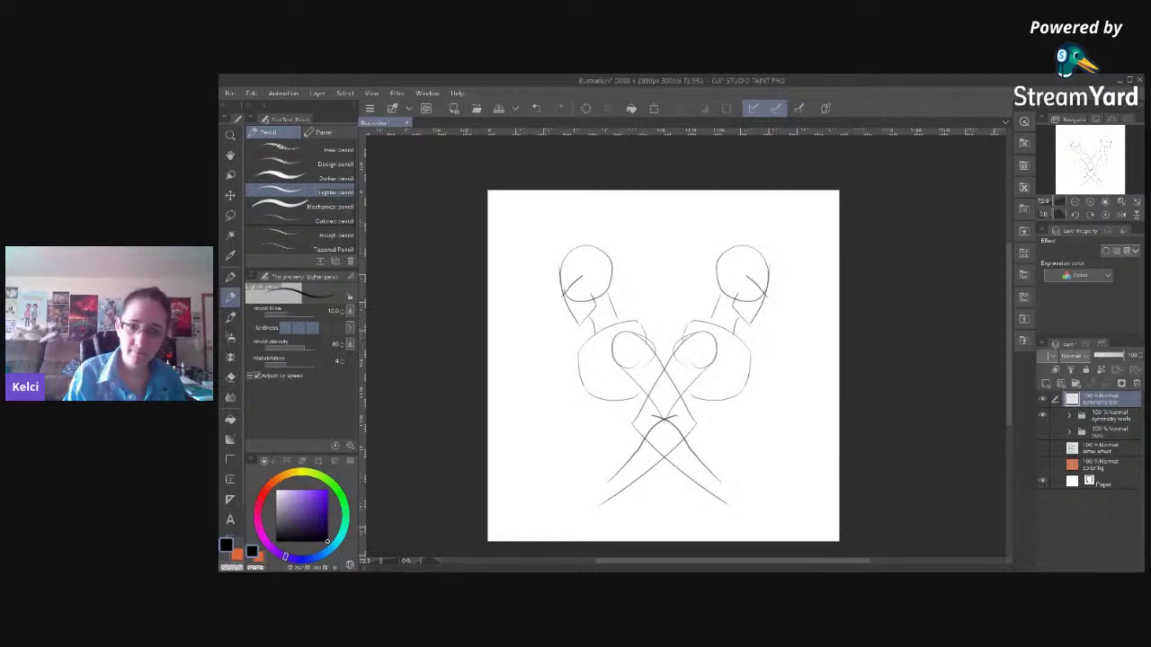
drag(588, 396, 584, 447)
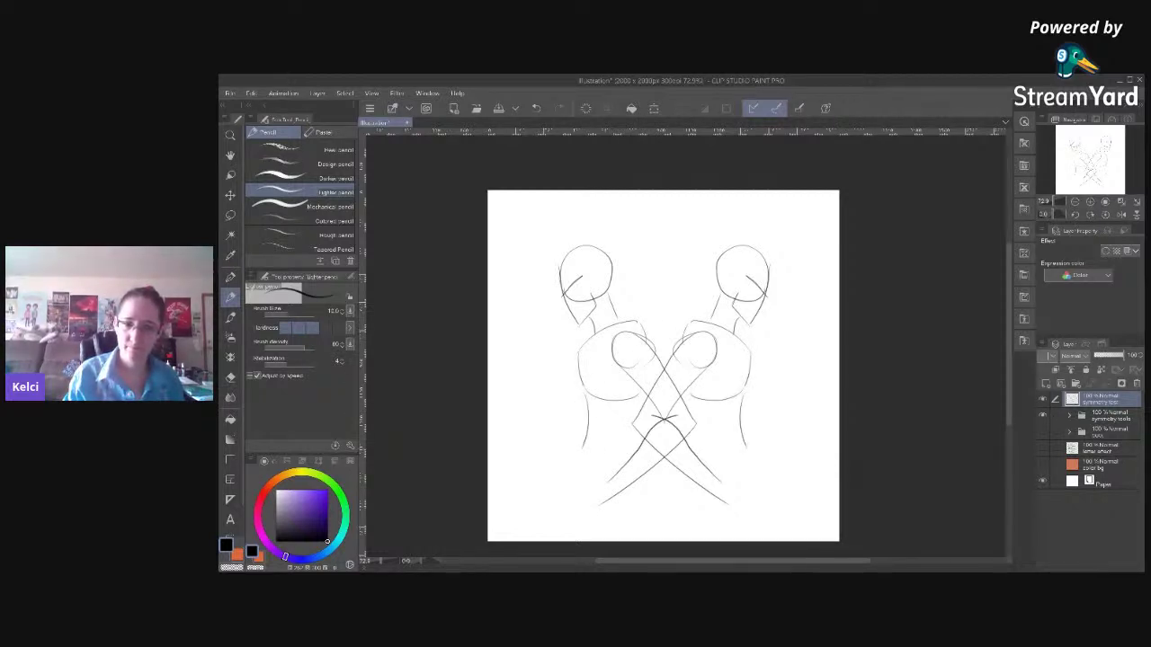
key(ctrl+z)
mouse_move(589, 391)
mouse_down()
mouse_move(599, 443)
mouse_move(647, 445)
mouse_up()
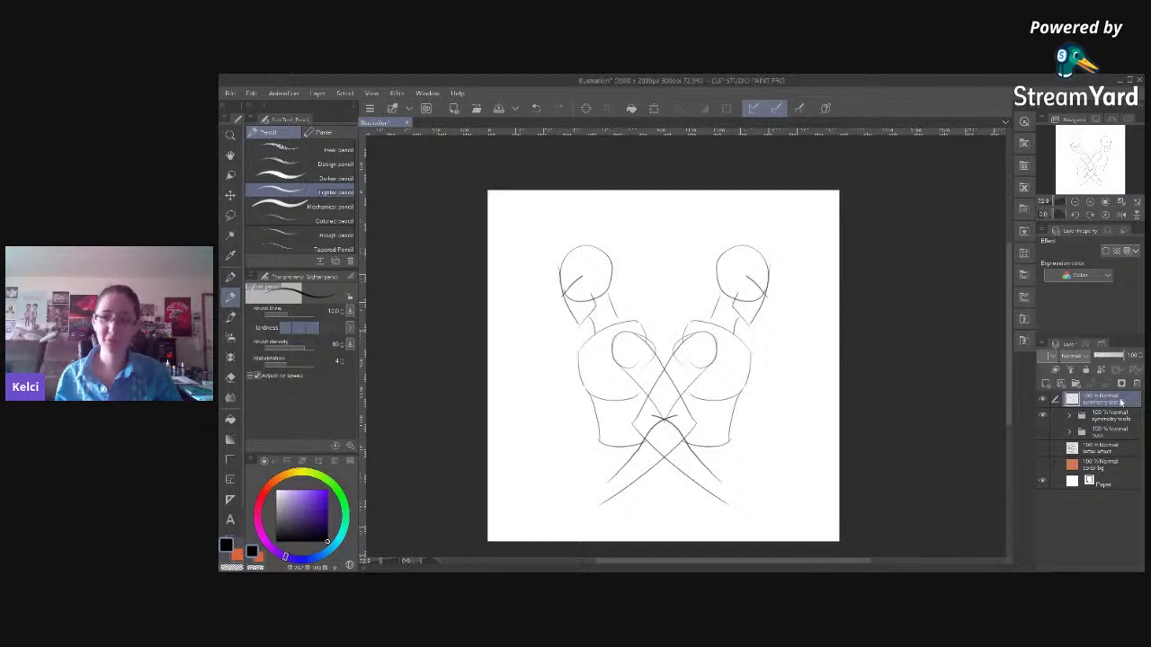
Group the "symmetry test" layer and the "symmetry tools" folder into a folder named "symmetry" and collapse it.
click(1120, 419)
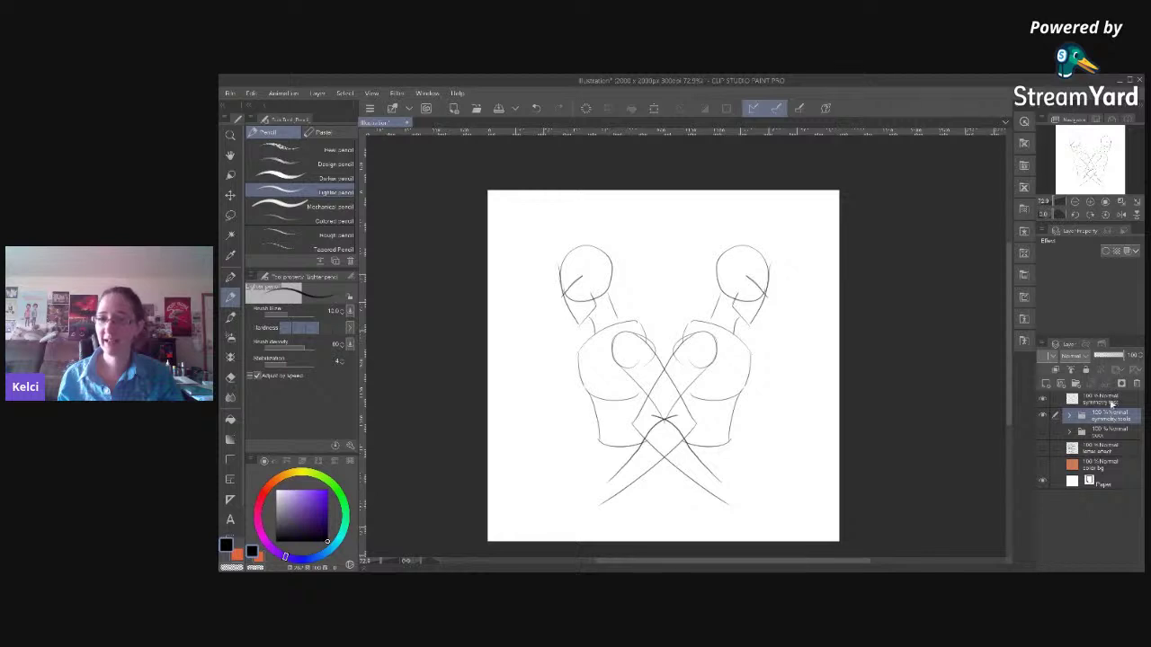
ctrl+click(1119, 404)
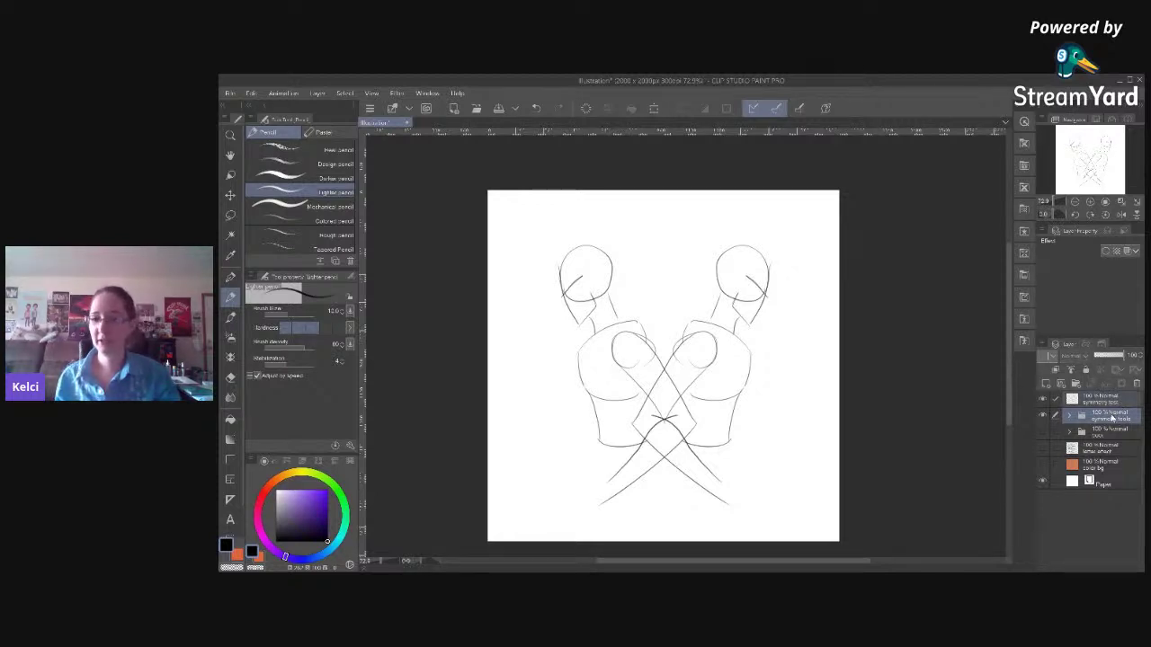
key(ctrl+g)
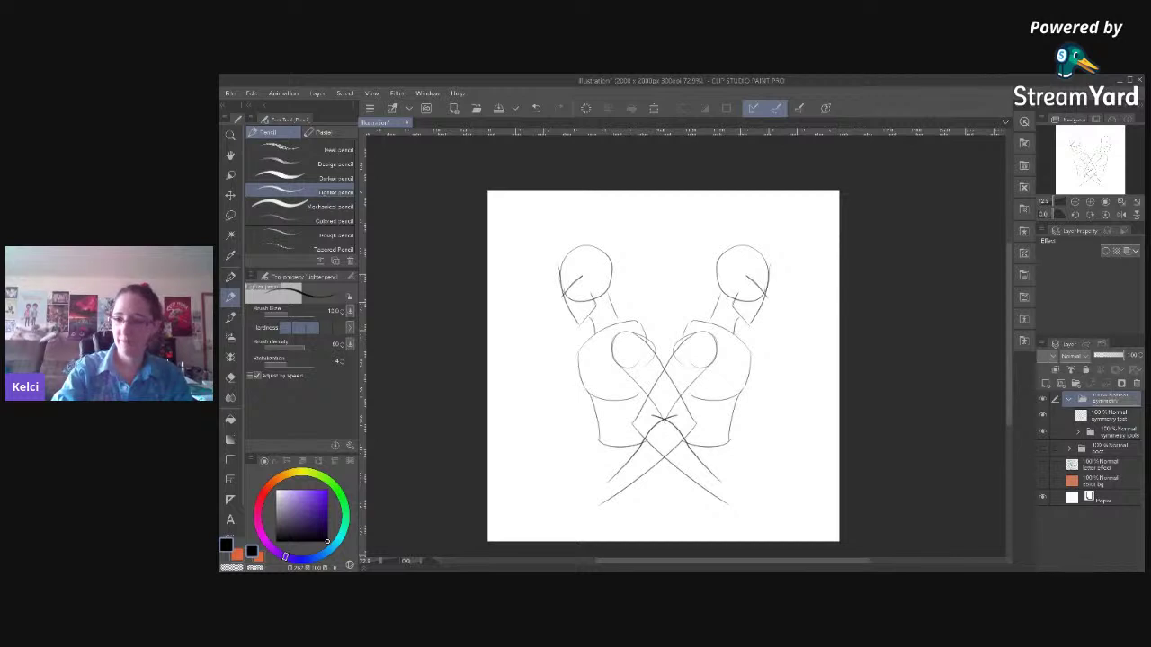
click(1069, 400)
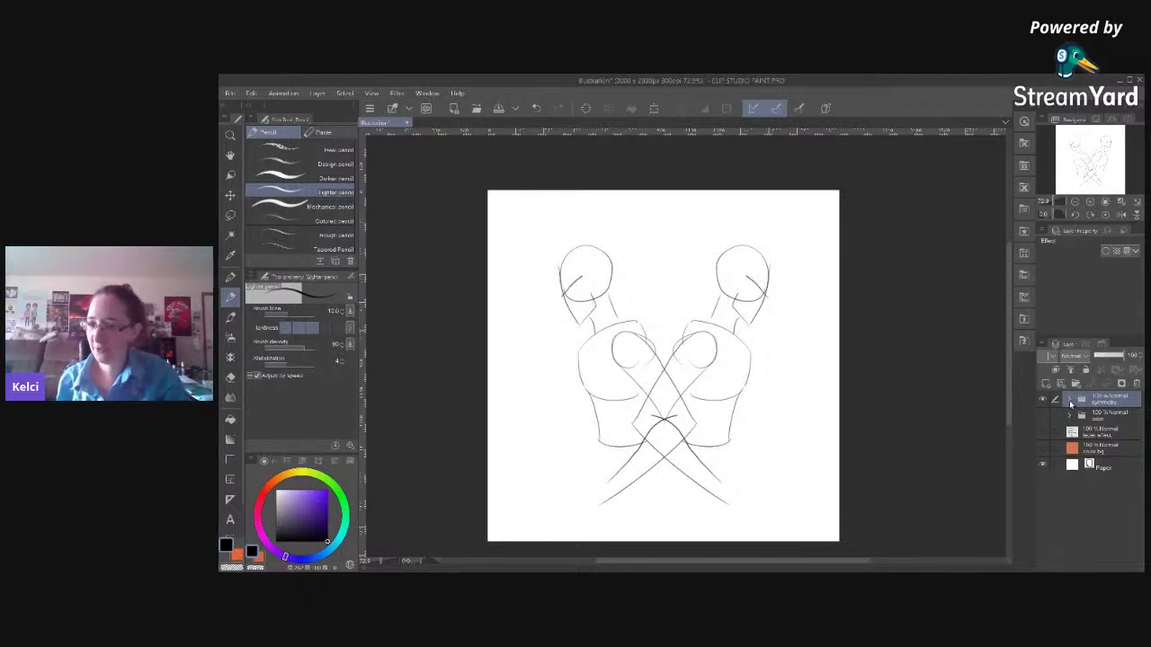
Review the layers nested inside the "symmetry" folder and its "symmetry tools" subfolder, collapsing both.
click(1070, 402)
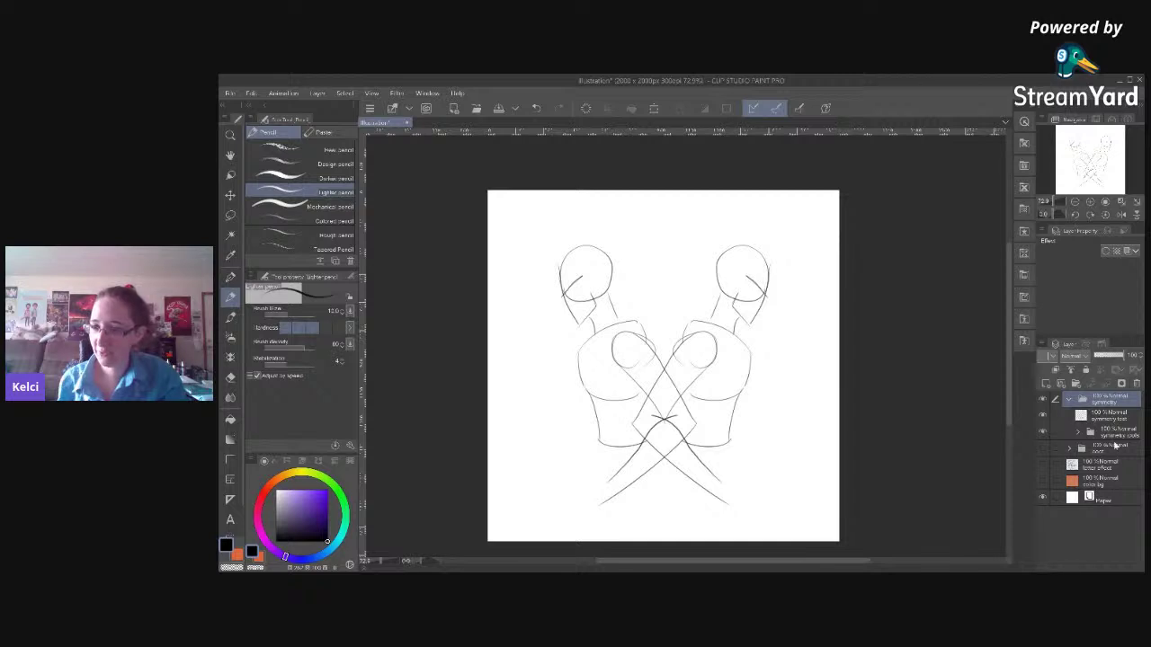
click(1079, 434)
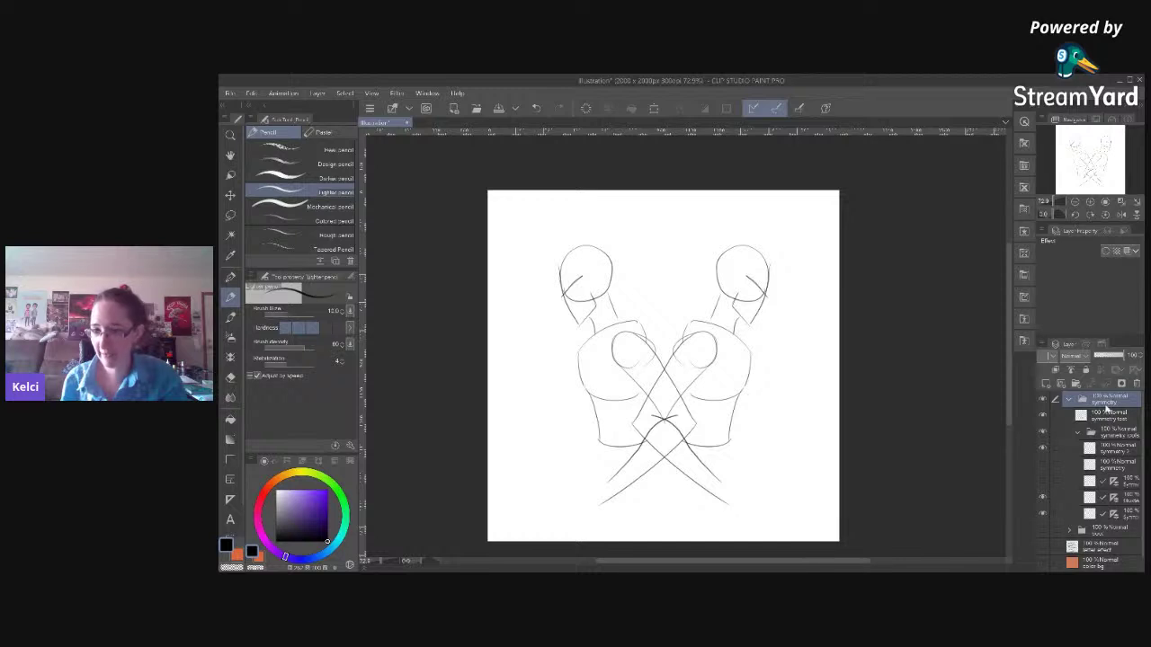
click(1080, 433)
click(1070, 402)
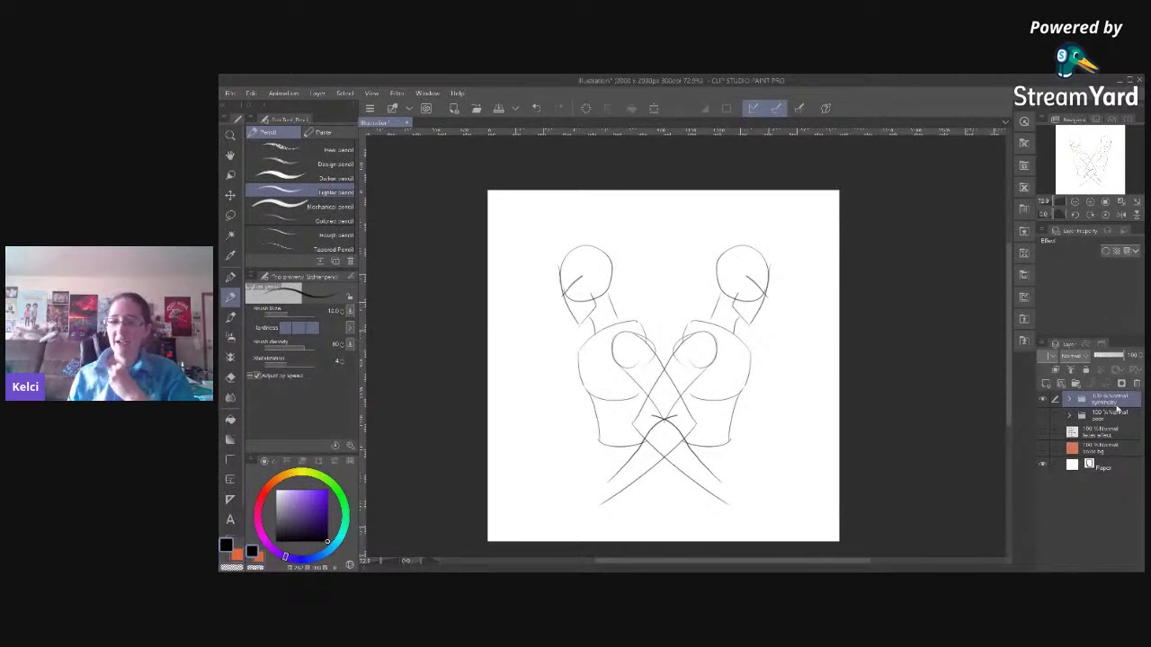
Demonstrate toggling whole folders on and off, leaving the "symmetry" folder hidden.
click(1044, 401)
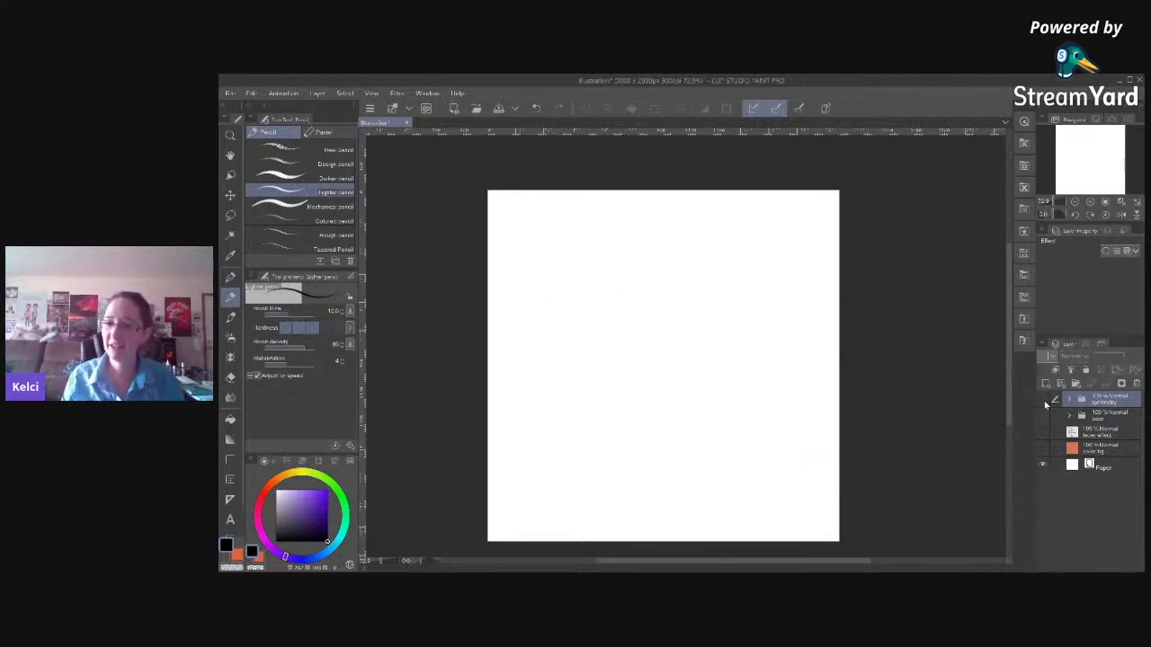
click(1044, 401)
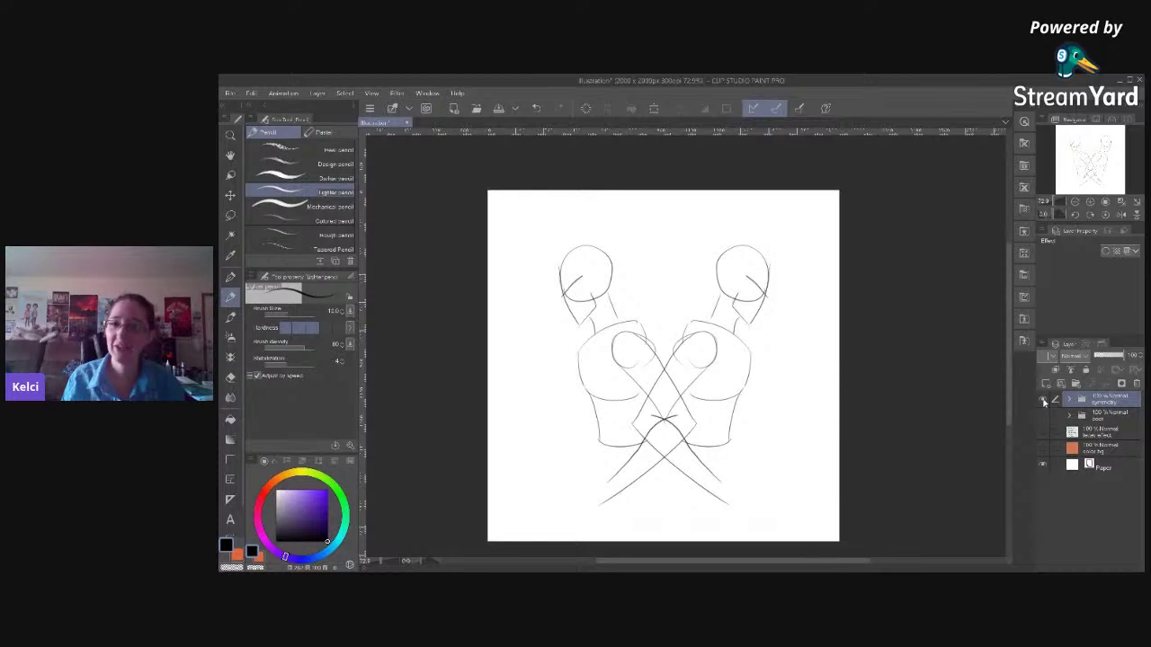
click(1045, 402)
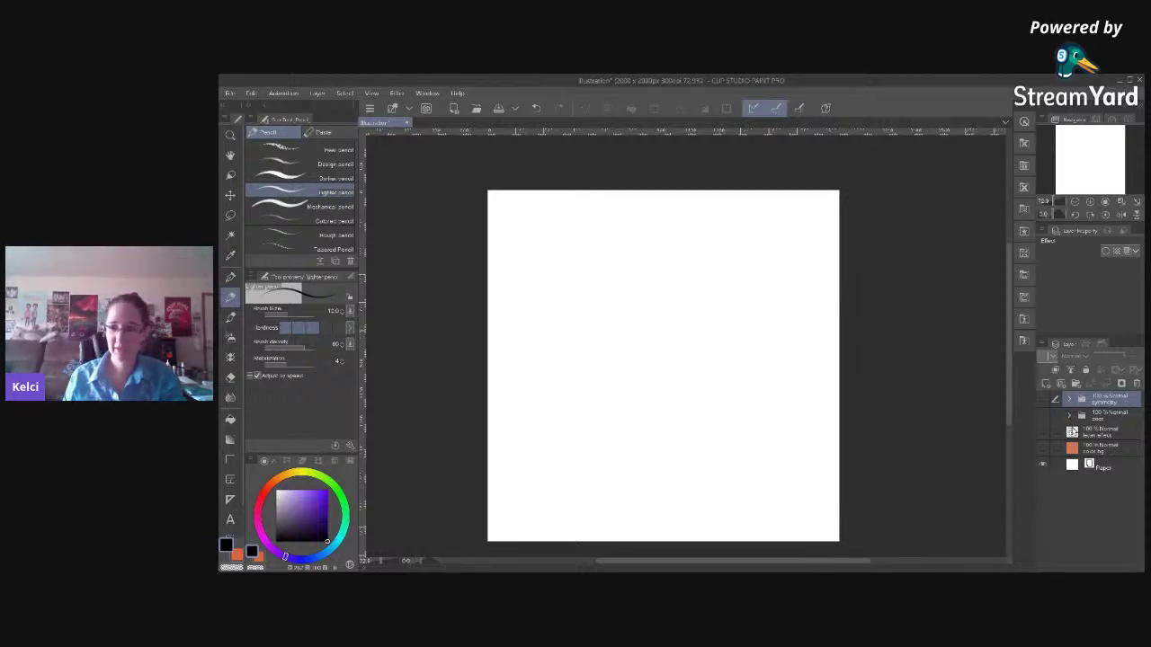
click(1043, 416)
click(1043, 416)
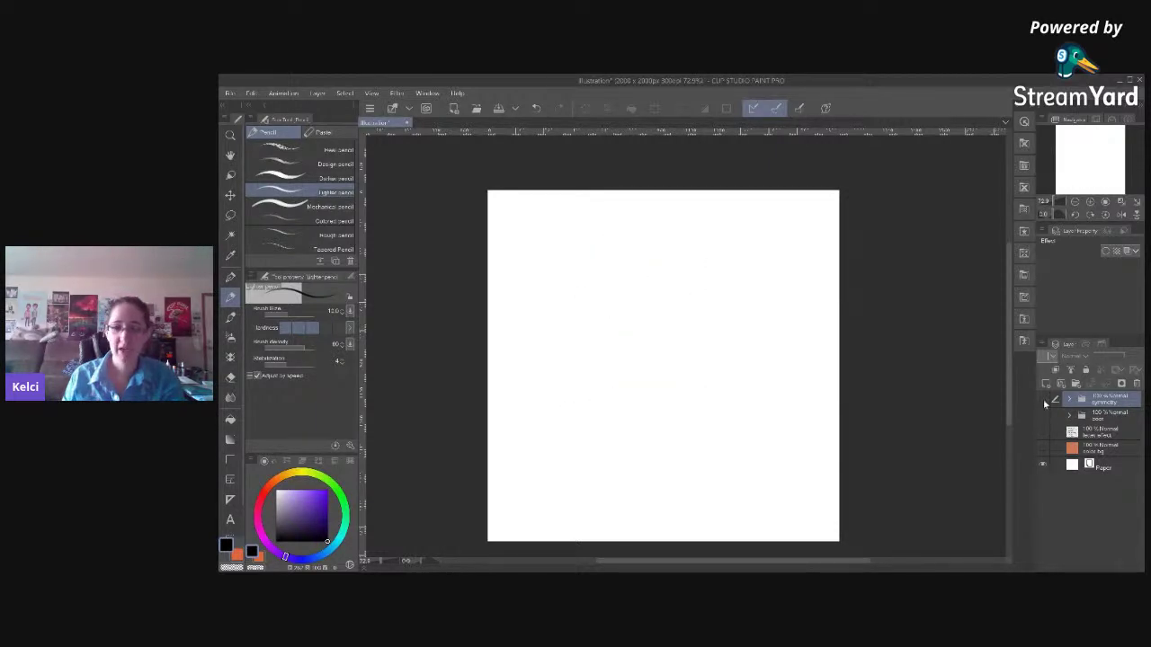
click(1043, 399)
click(1043, 399)
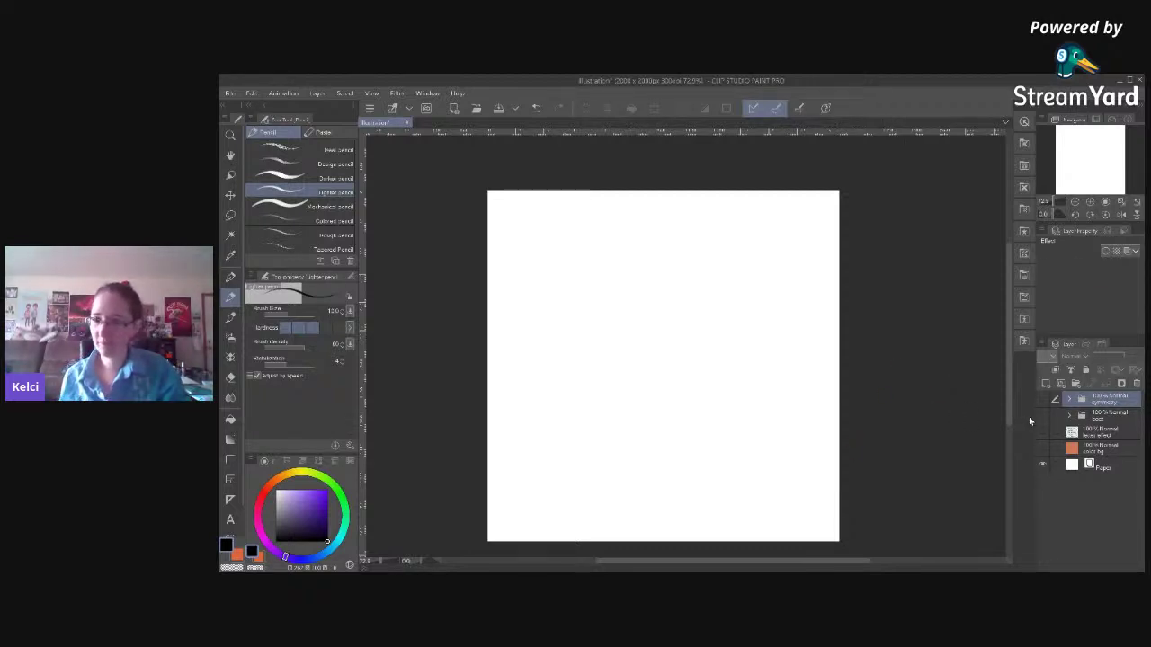
Add a new raster layer named "custom brush" and switch to the G-pen, adjusting its brush size.
key(ctrl+shift+n)
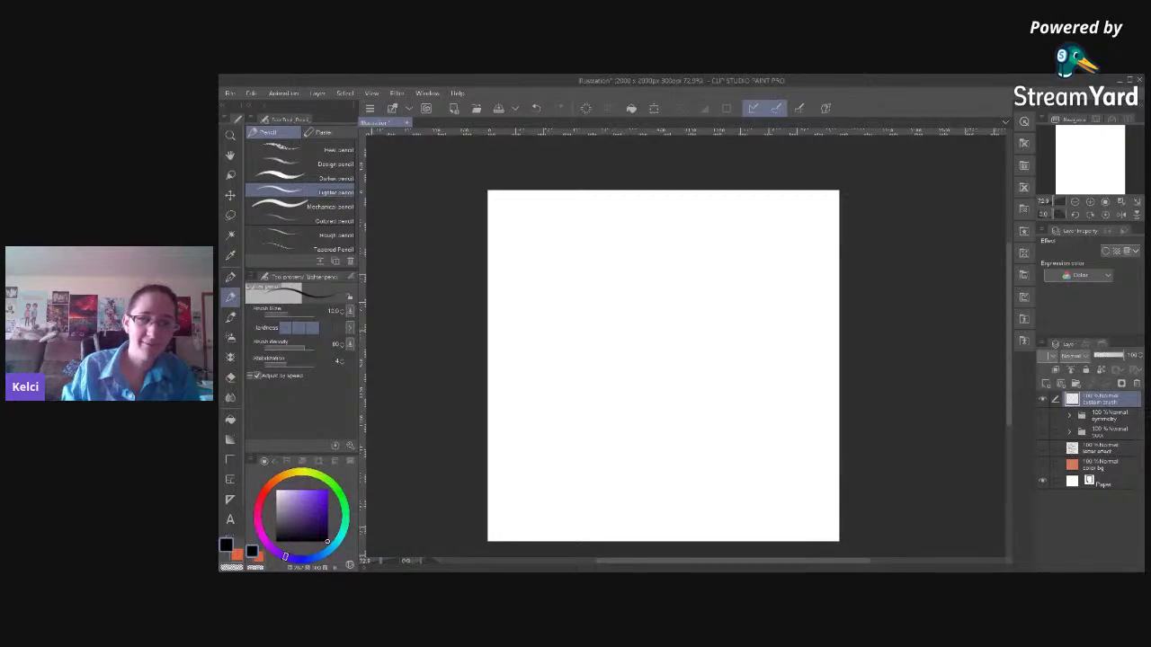
key(p)
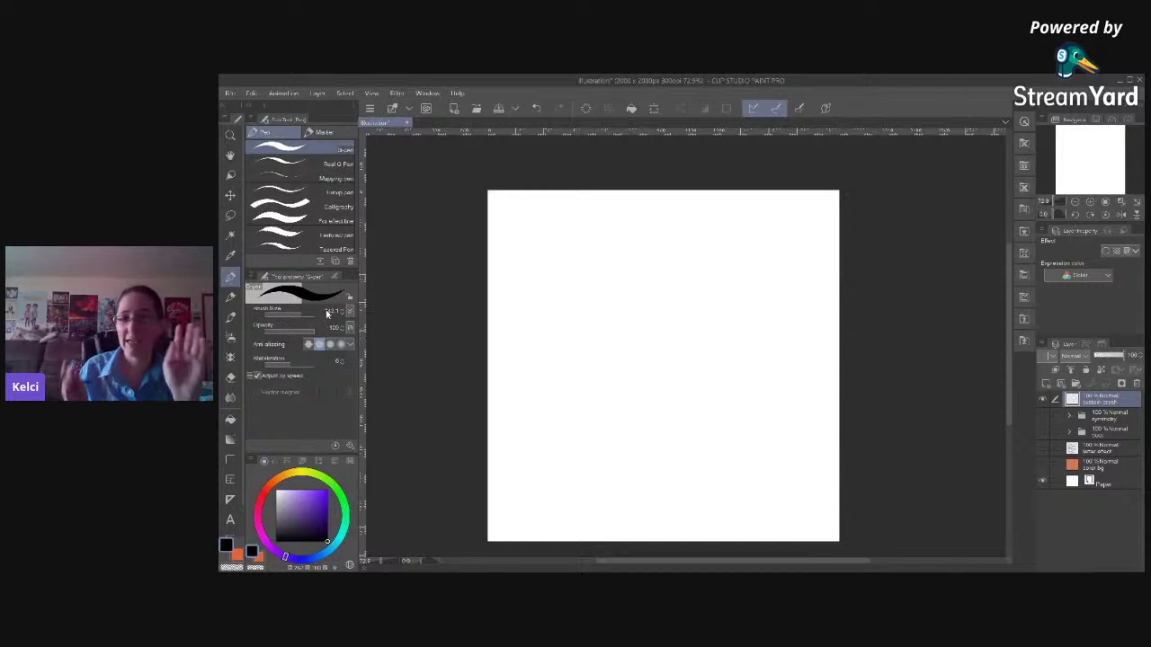
click(326, 313)
text(14)
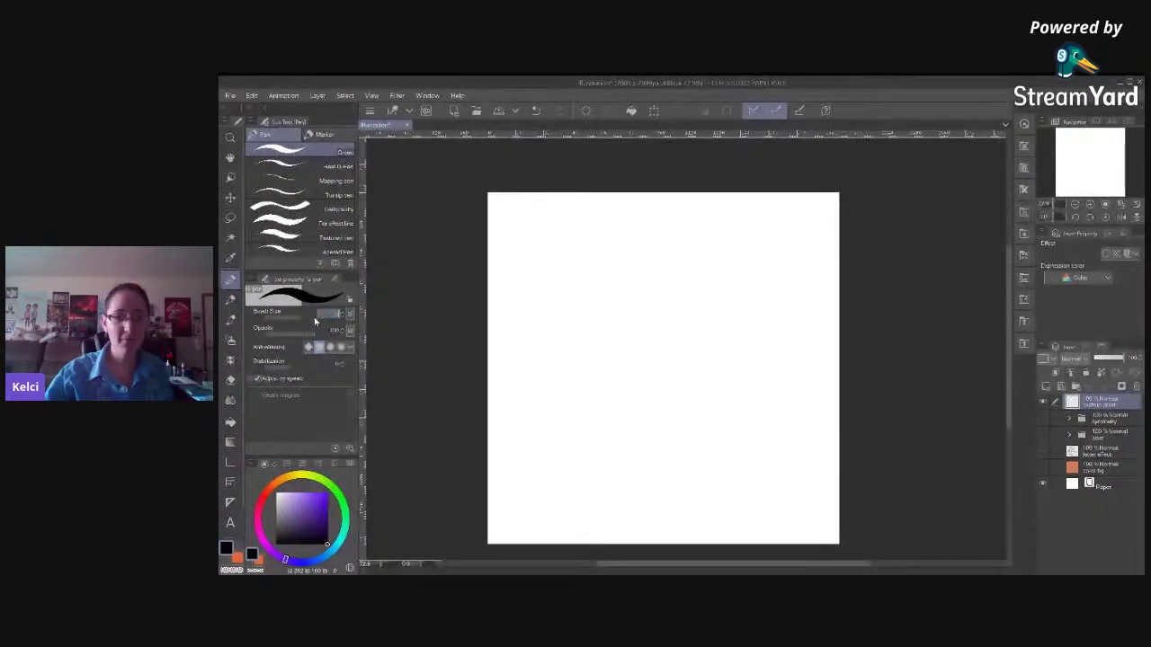
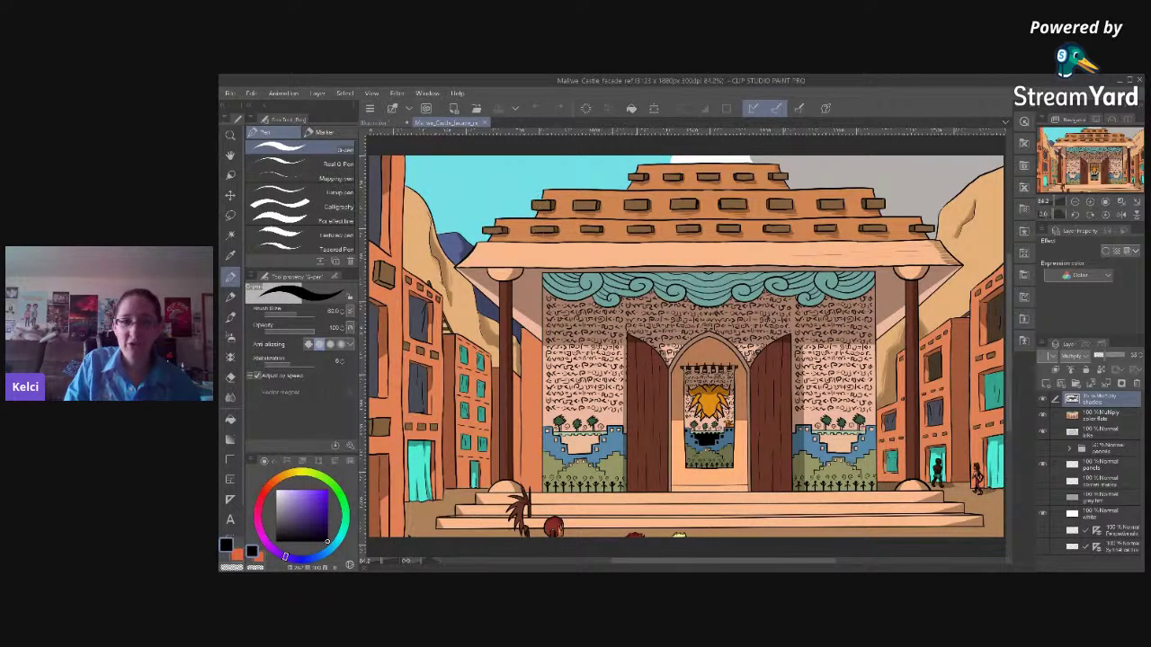
Arrange the castle facade reference beside the blank illustration, narrow the reference view and bring the full illustration canvas into view for drawing.
click(386, 123)
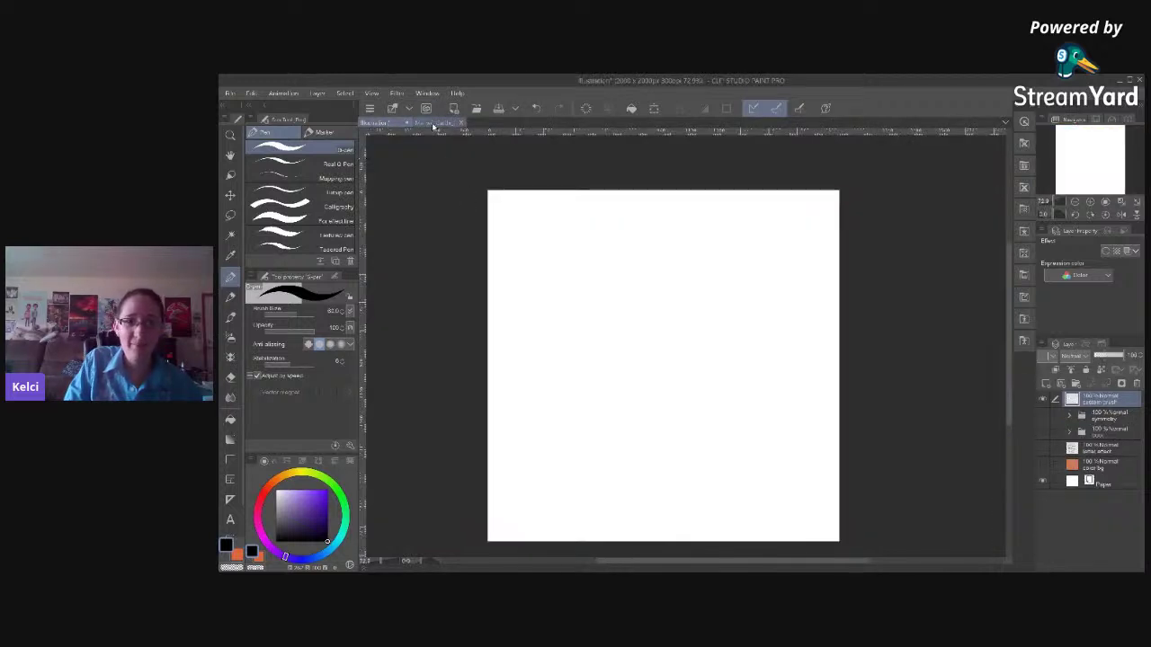
click(432, 124)
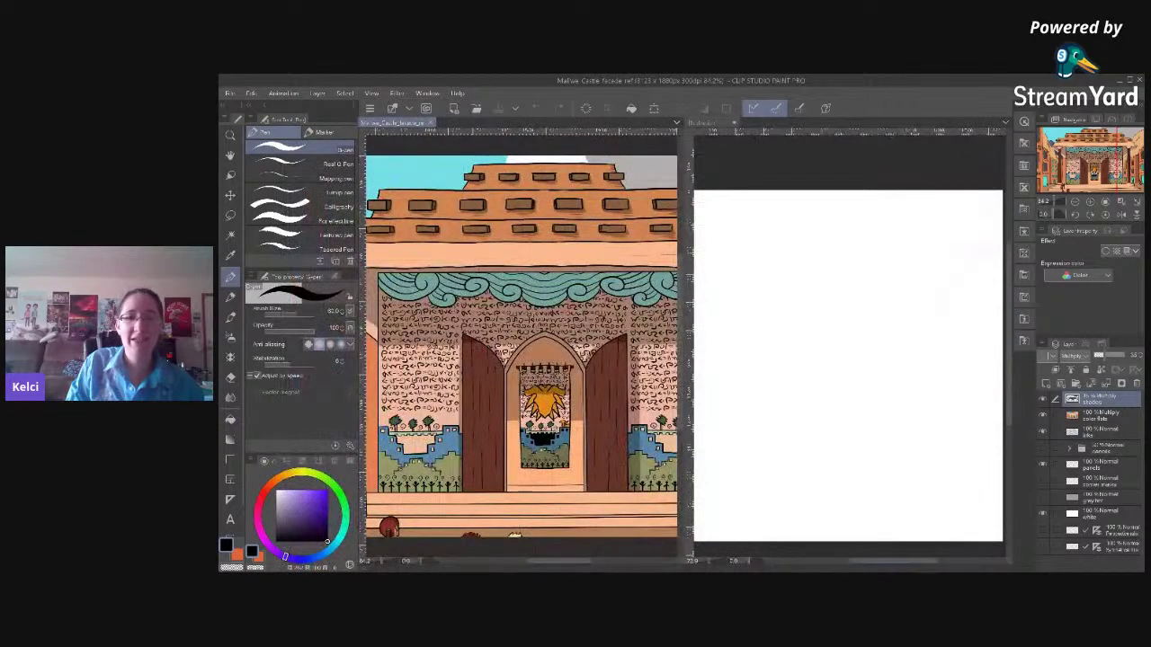
drag(685, 299, 601, 365)
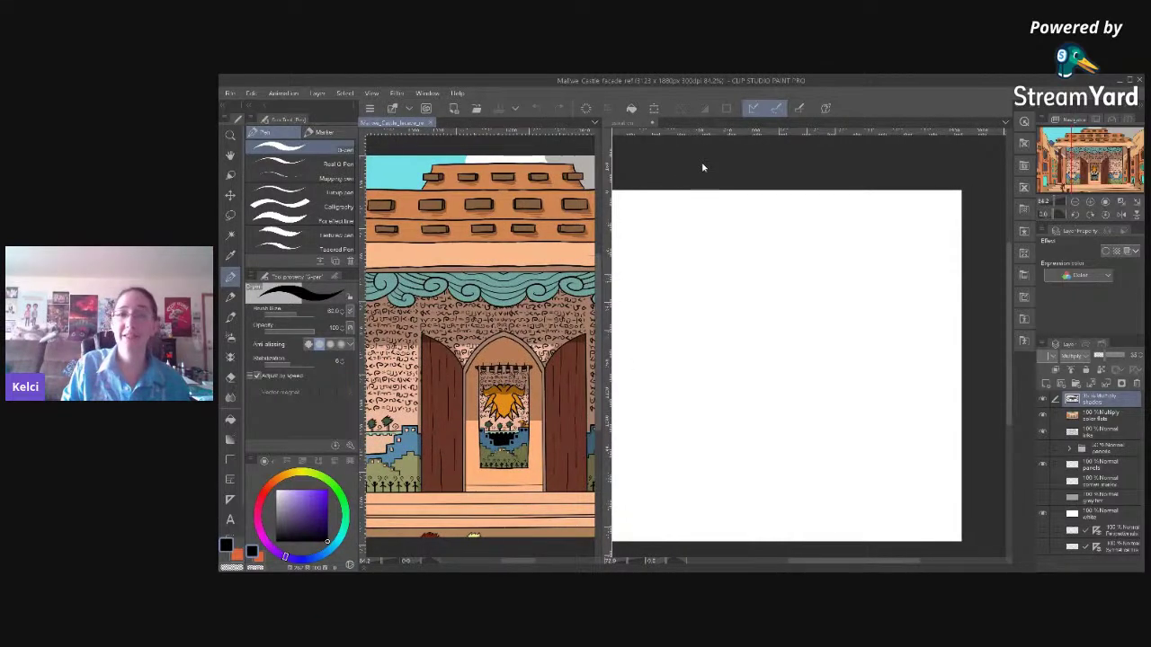
click(812, 243)
drag(714, 390, 751, 367)
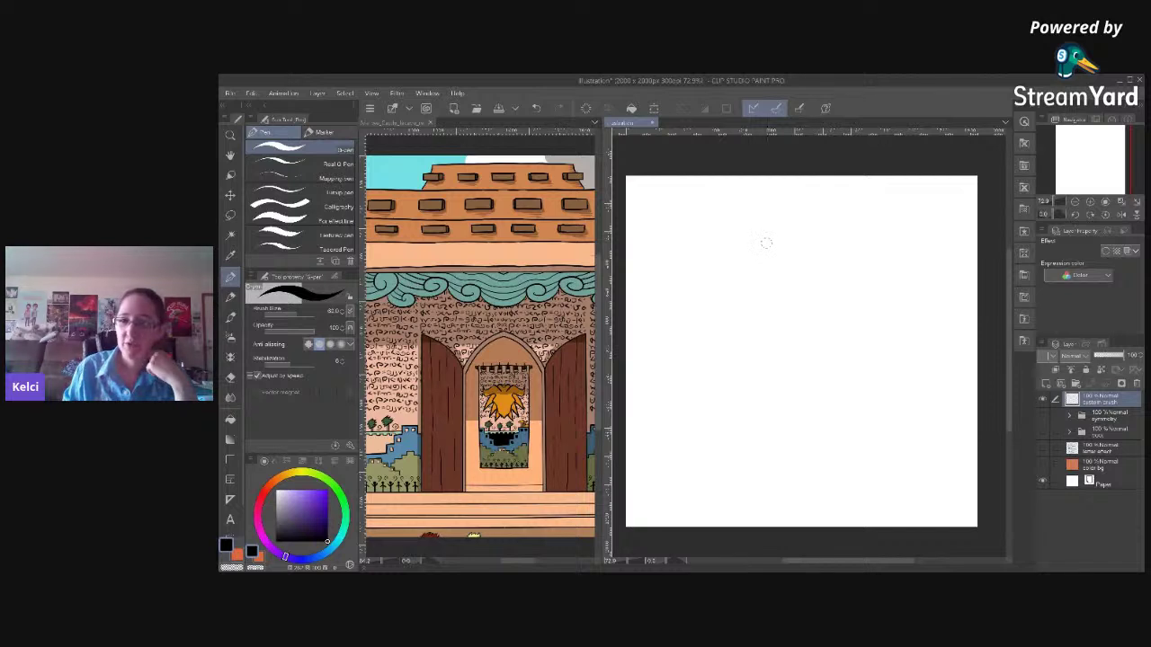
Draw a large black spiral on the "custom brush" layer with the G-pen at brush size 100, replacing a thinner first attempt.
mouse_move(765, 237)
mouse_down()
mouse_move(722, 362)
mouse_move(819, 340)
mouse_up()
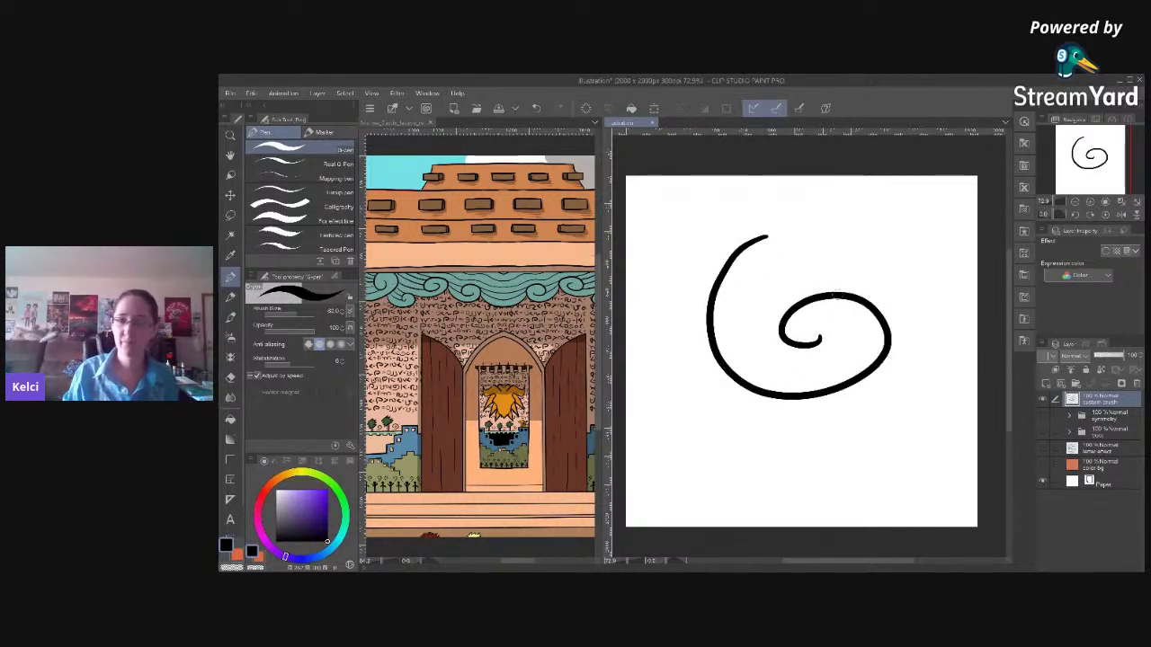
key(ctrl+z)
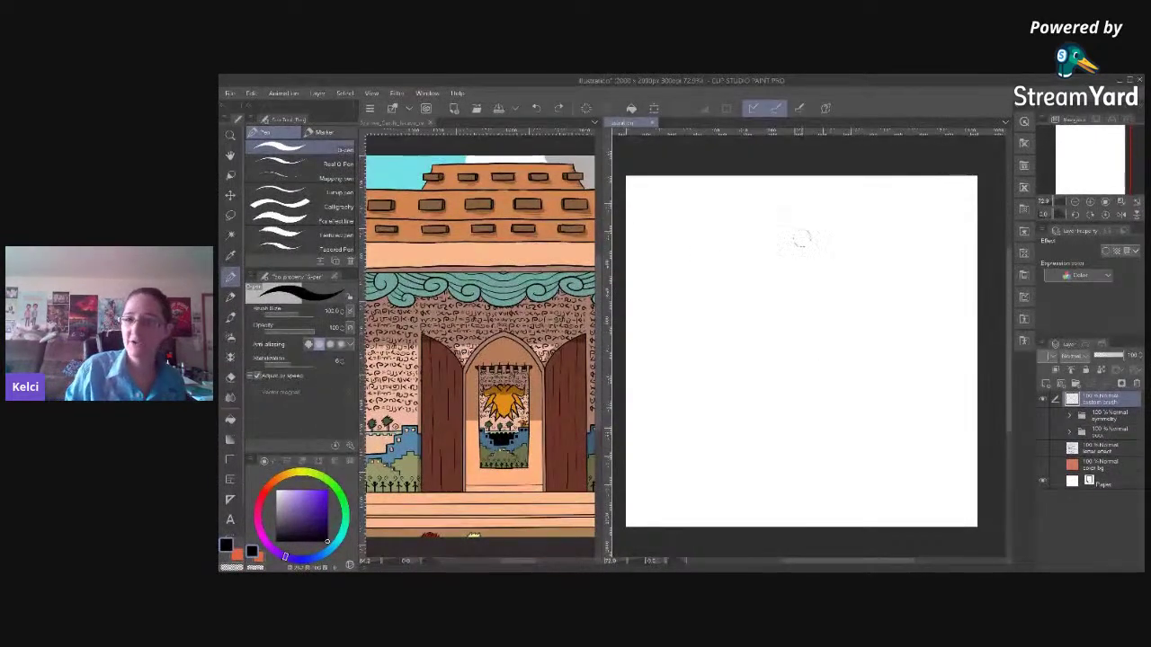
mouse_move(820, 229)
mouse_down()
mouse_move(771, 247)
mouse_move(696, 356)
mouse_move(857, 334)
mouse_move(820, 367)
mouse_up()
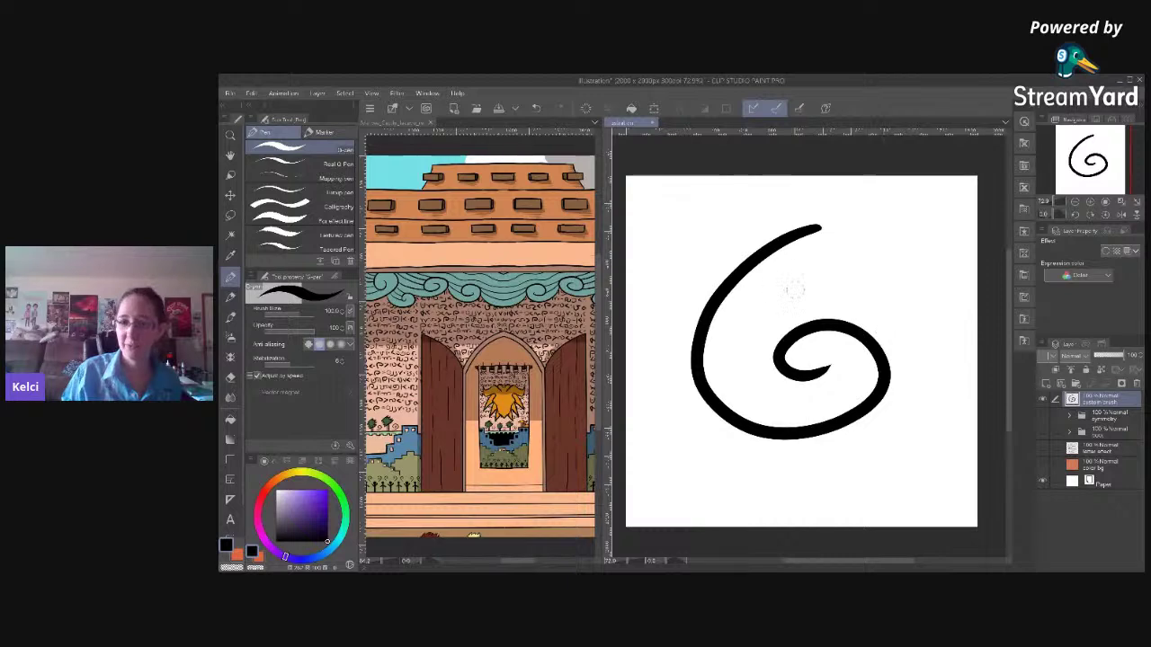
Register the spiral as an image material named "swirl" and enable its use for brush tip shape.
click(231, 94)
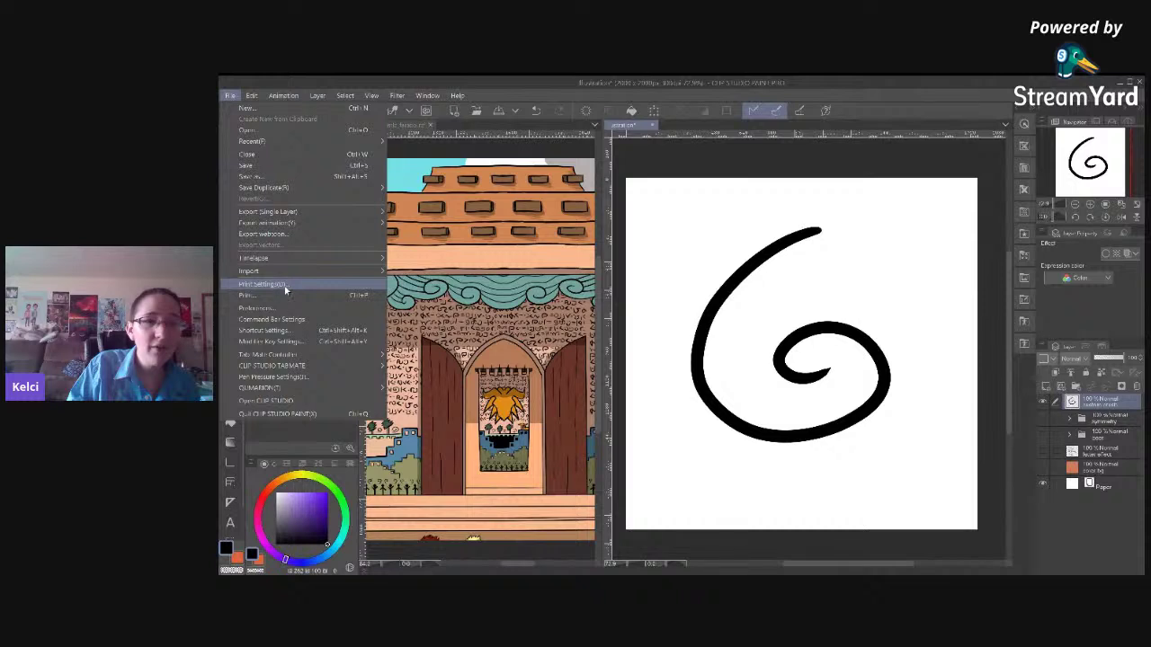
mouse_move(255, 102)
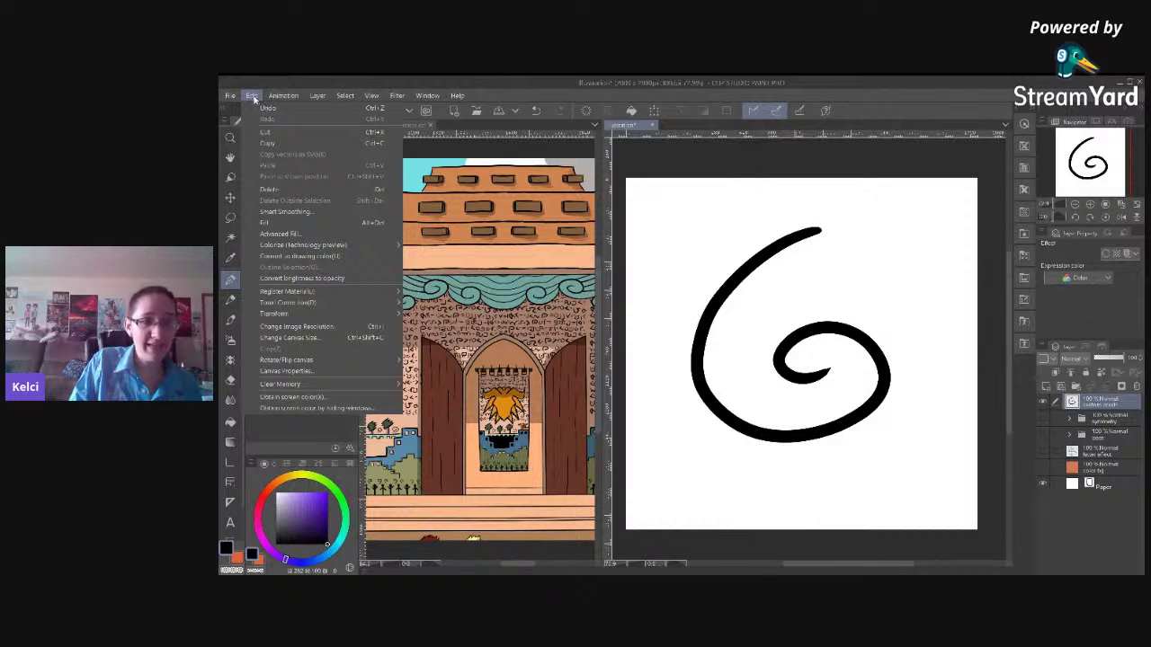
mouse_move(350, 291)
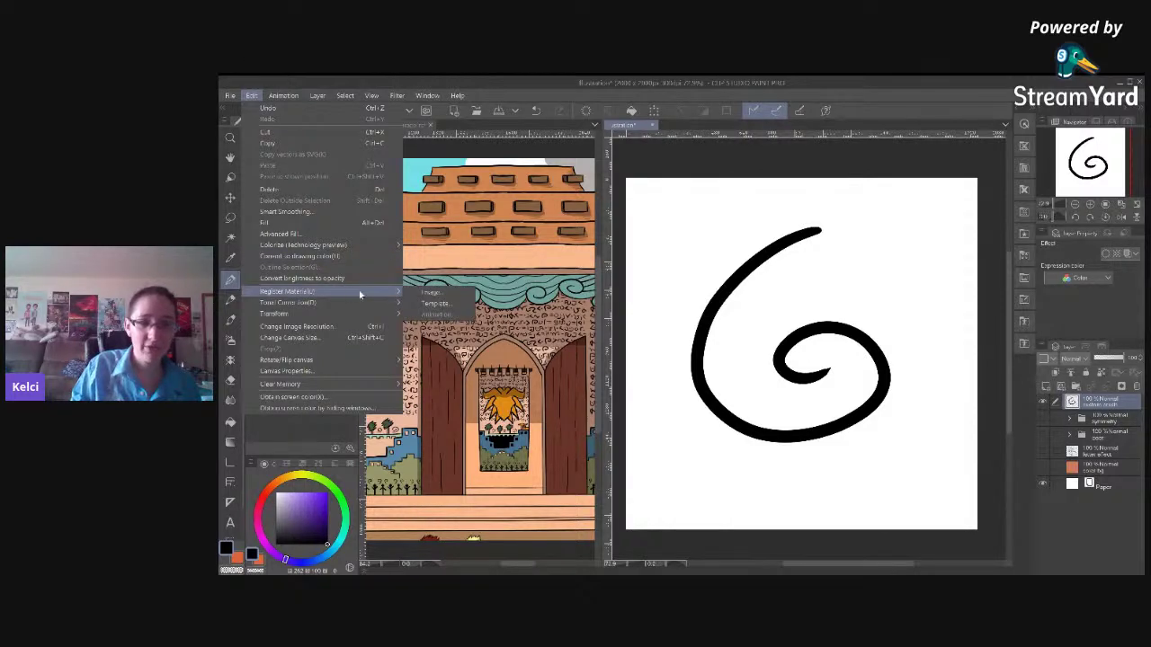
click(450, 294)
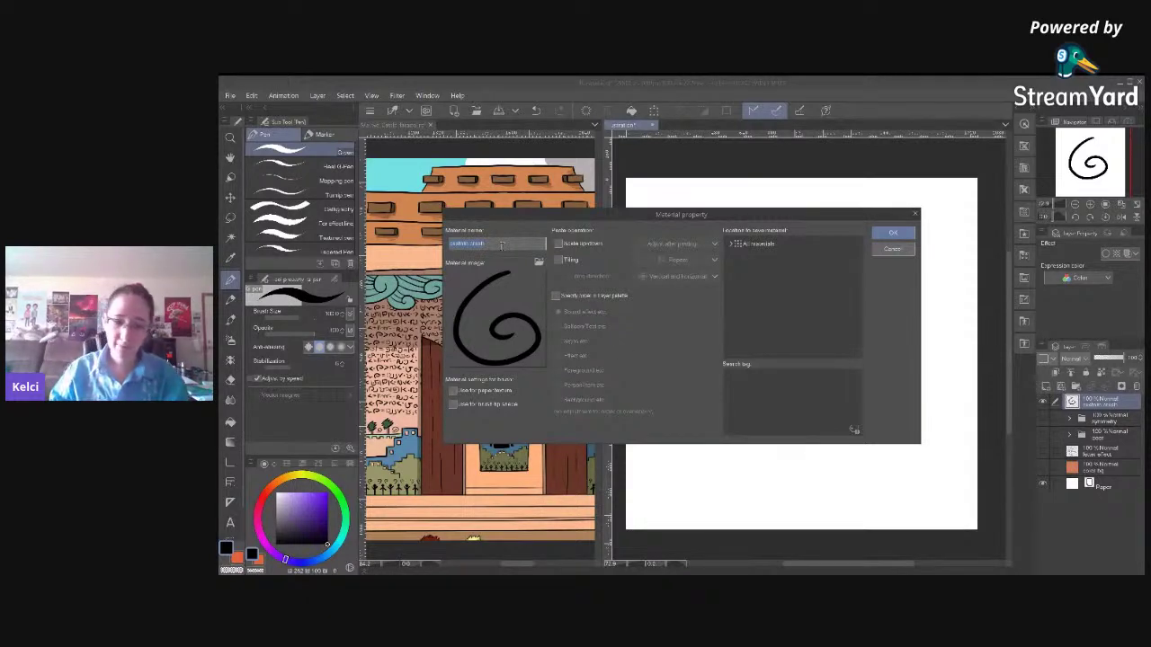
text(swi)
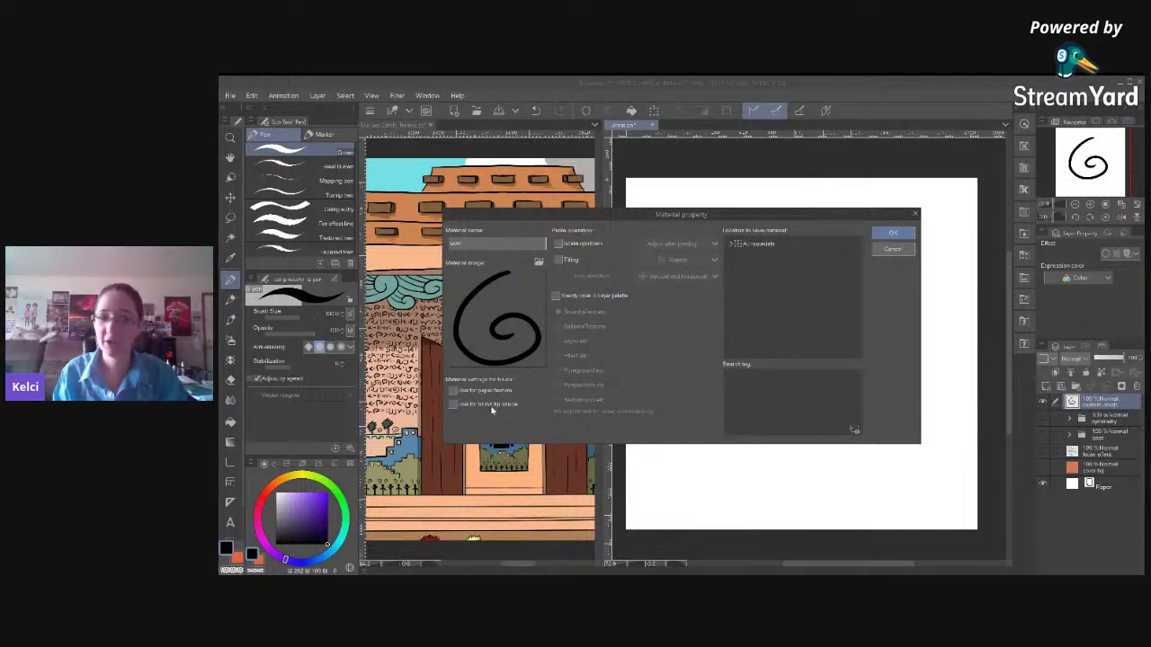
click(453, 404)
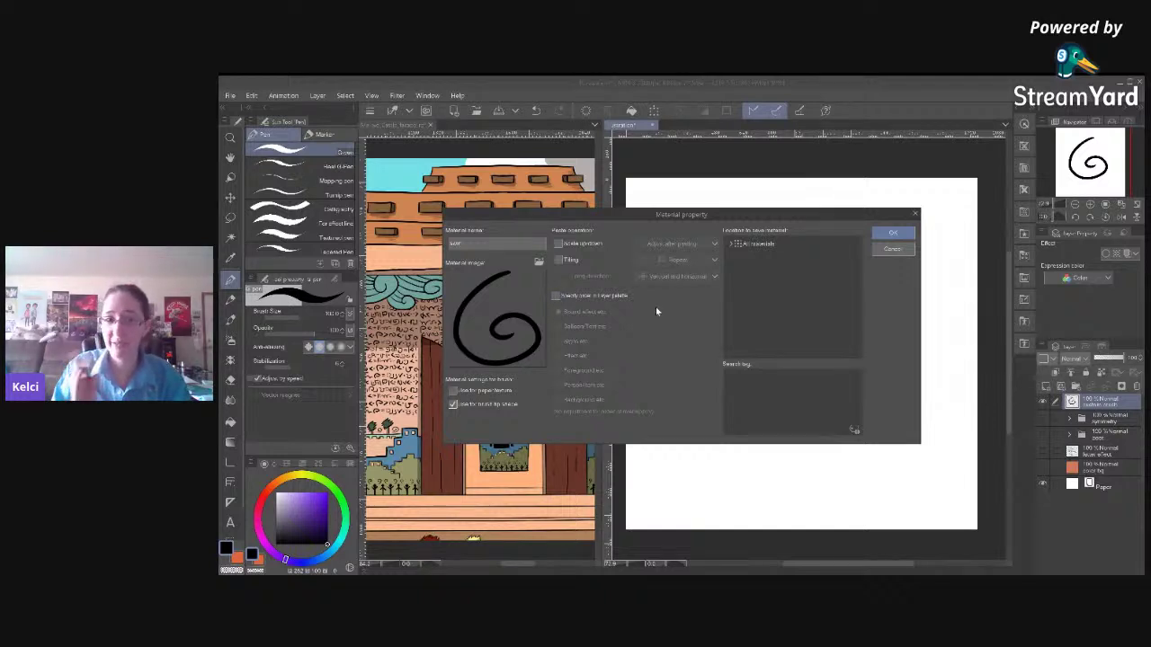
Set the material's save location to Color pattern > Pattern > Other and confirm the registration.
click(825, 251)
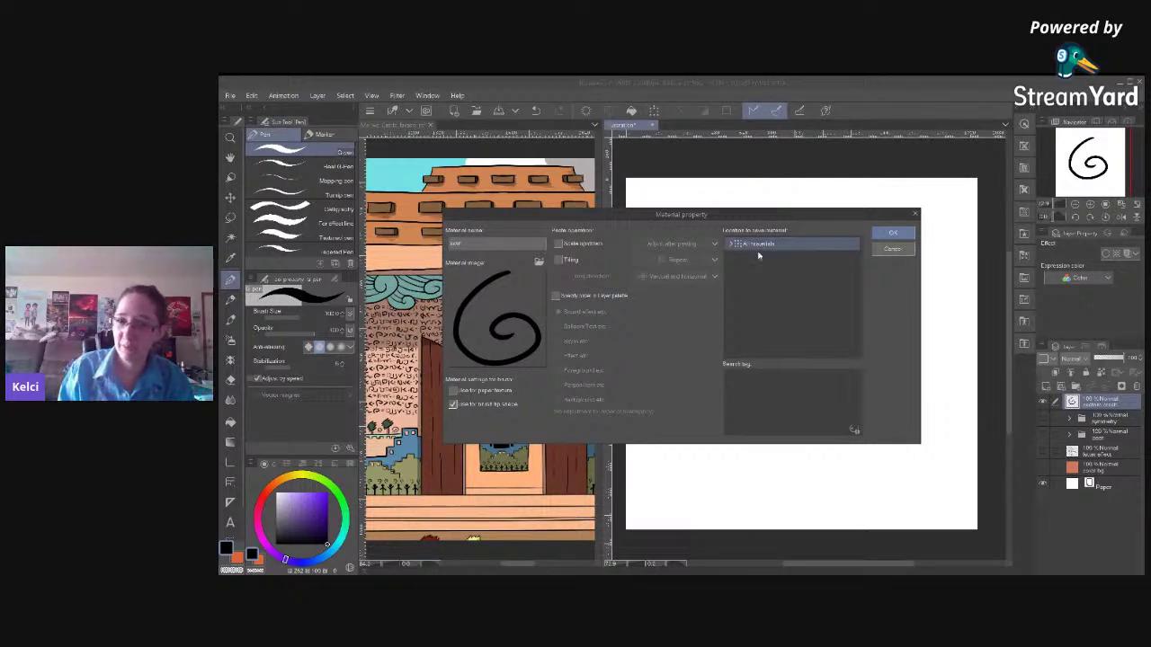
click(732, 244)
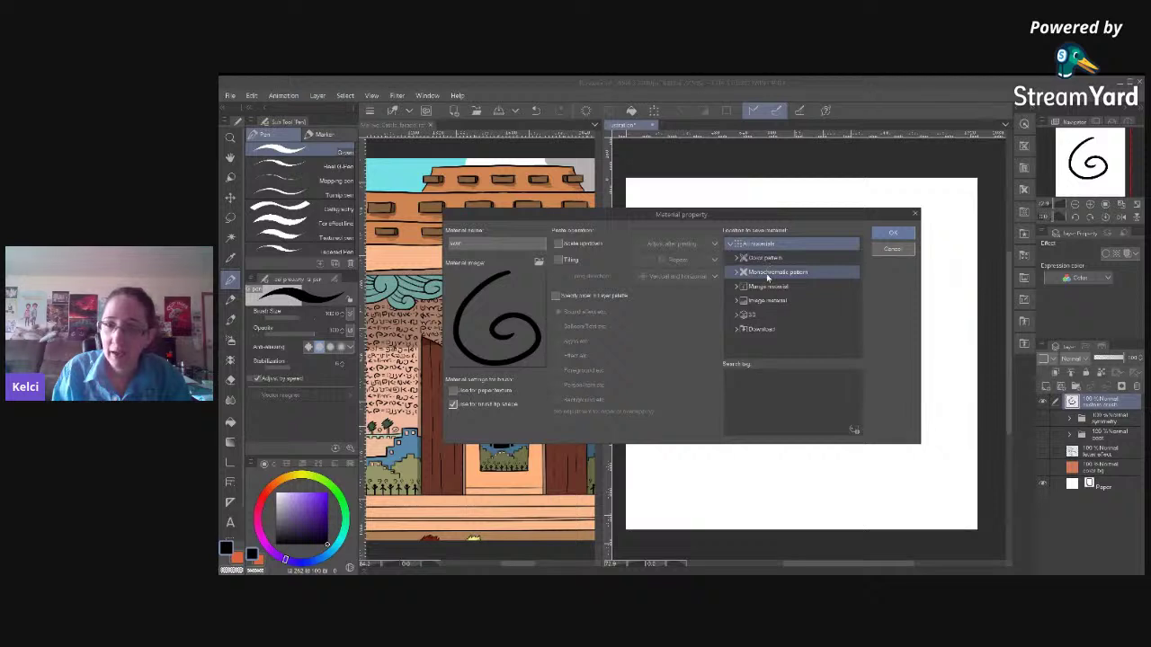
click(745, 259)
click(736, 259)
click(782, 274)
double_click(768, 273)
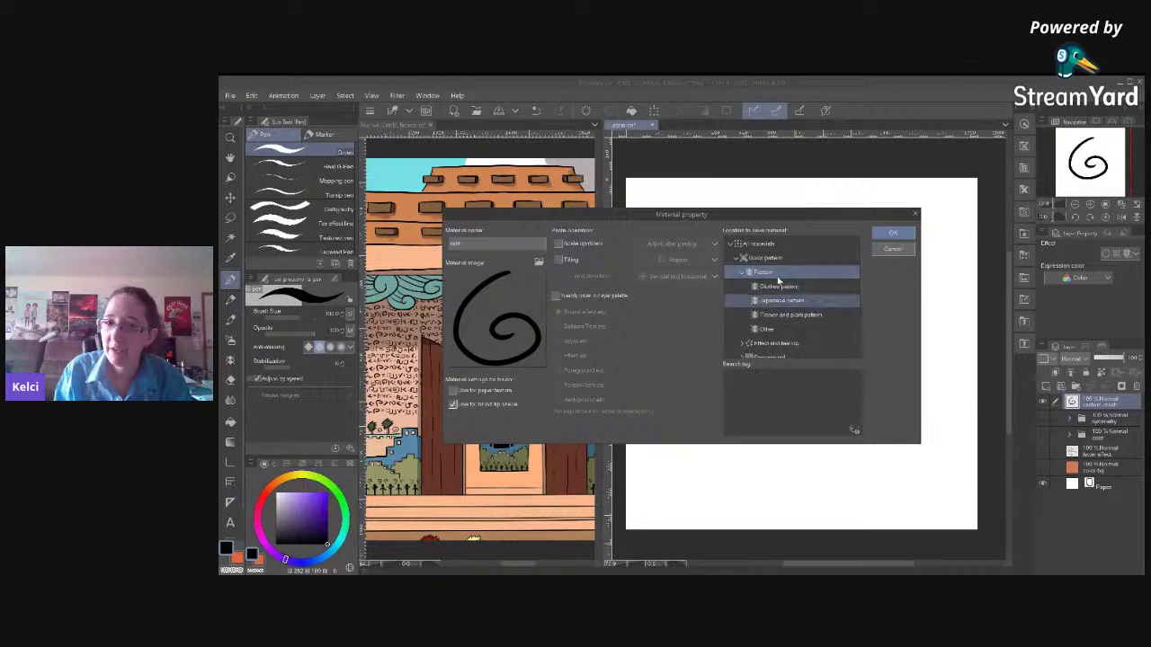
click(767, 329)
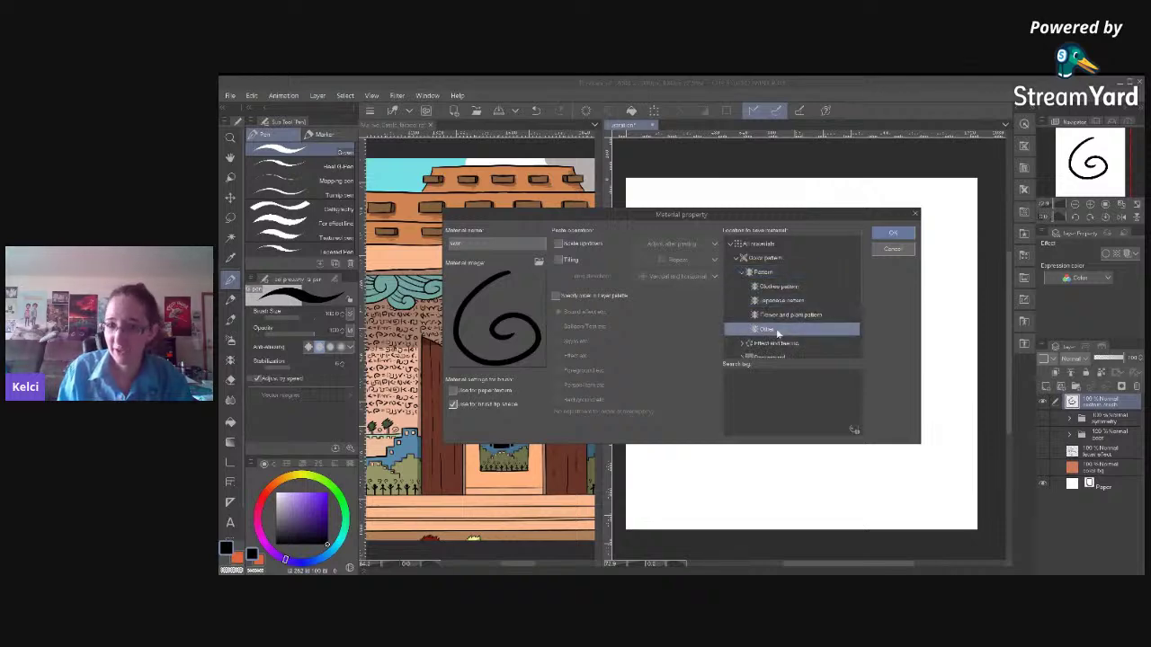
click(893, 235)
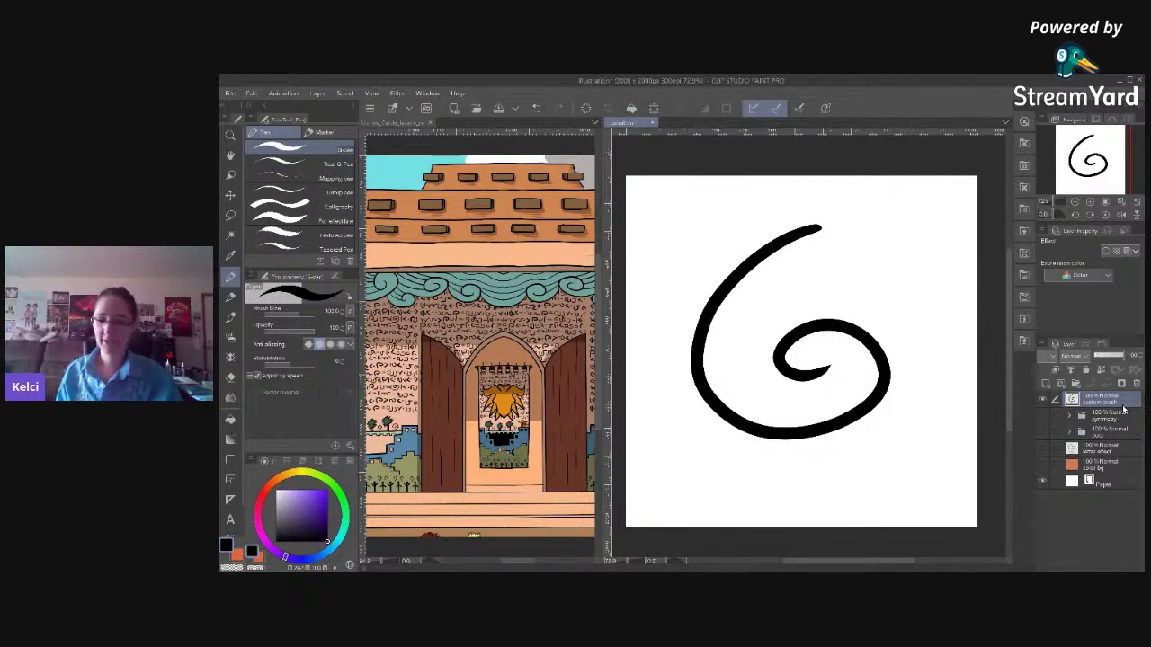
Add a new raster layer named "brush test" and hide the "custom brush" layer.
key(ctrl+shift+n)
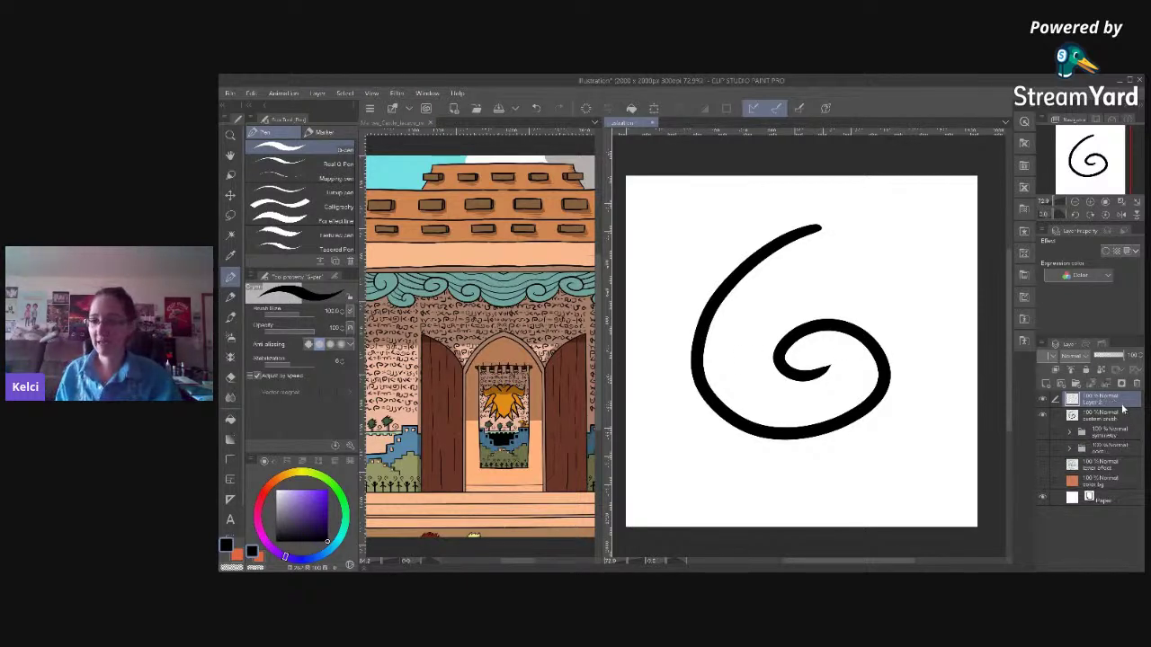
click(1043, 418)
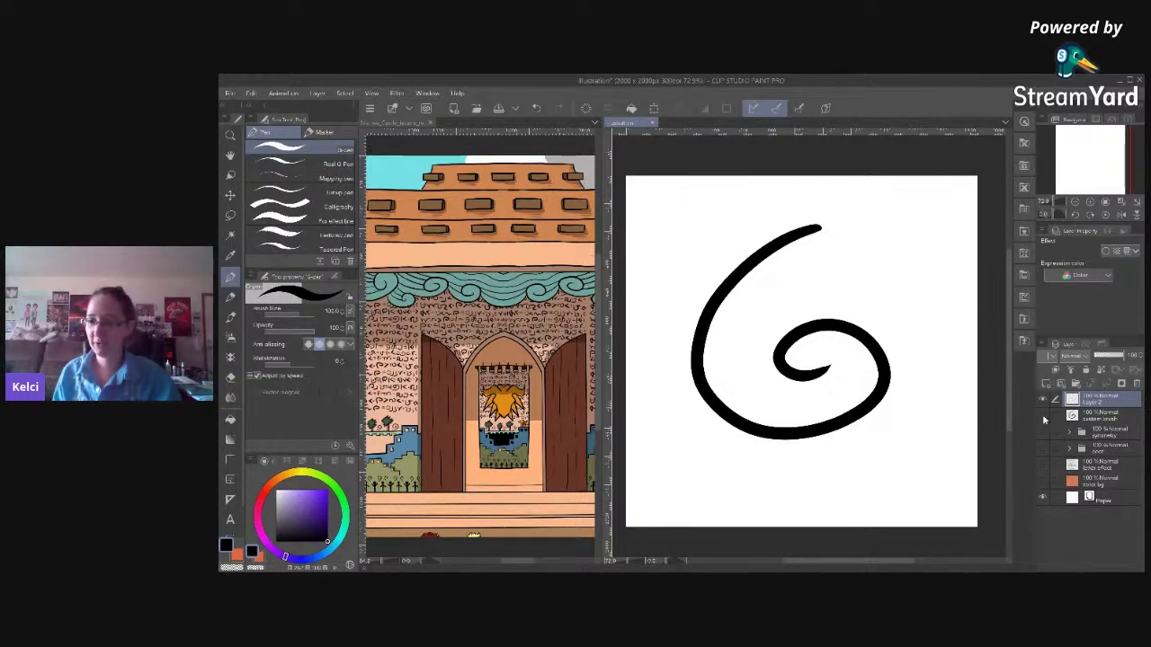
double_click(1094, 405)
text(sketch)
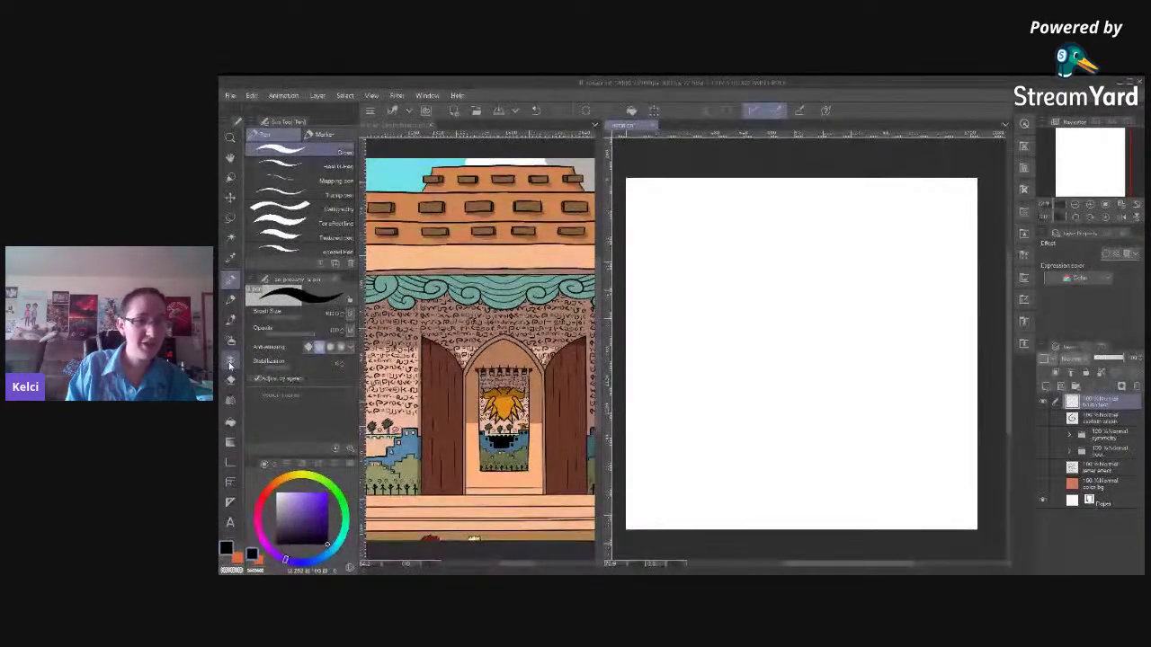
Switch from the pen to the Decoration tool and look through its Pattern brushes.
click(229, 376)
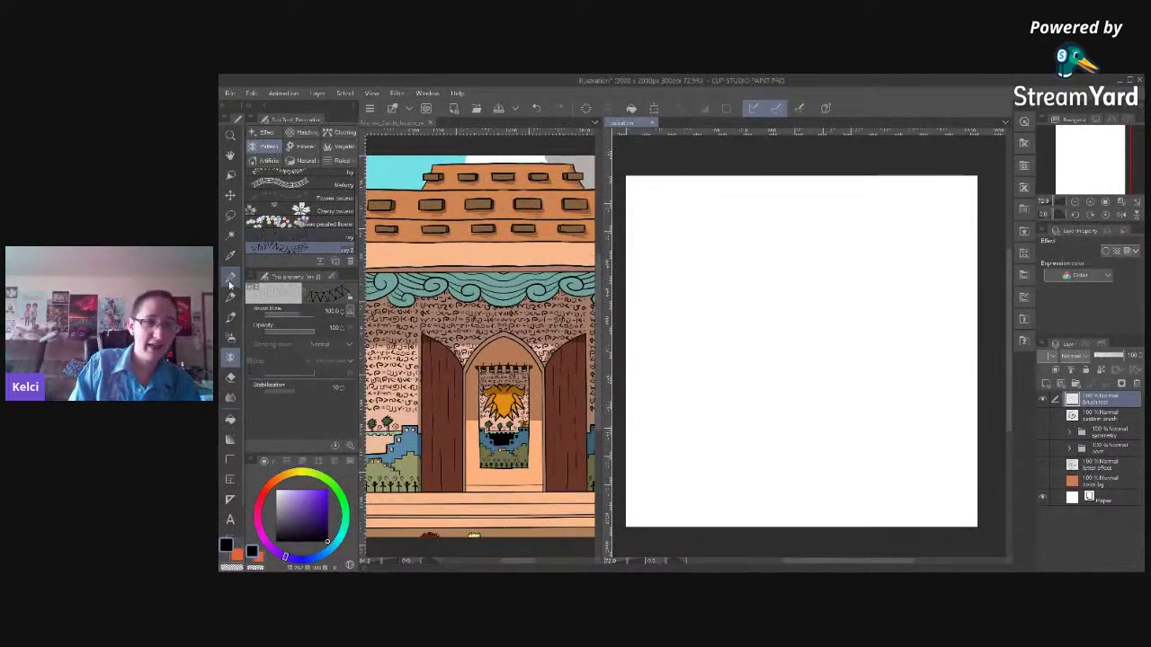
click(230, 276)
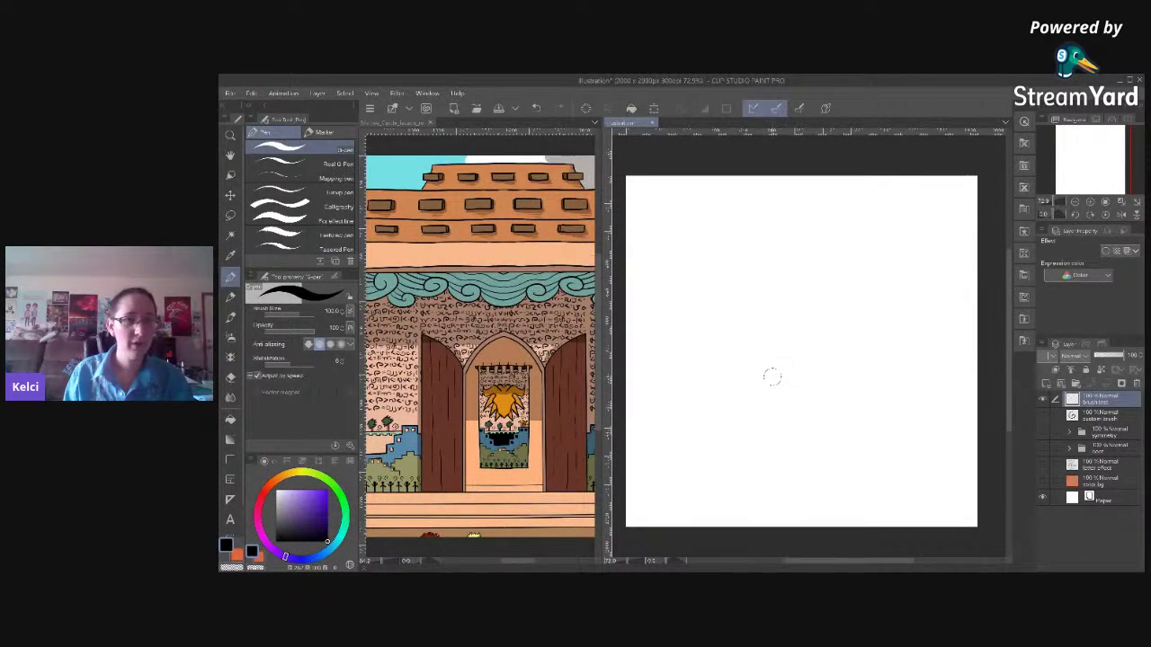
key(b)
key(b)
key(b)
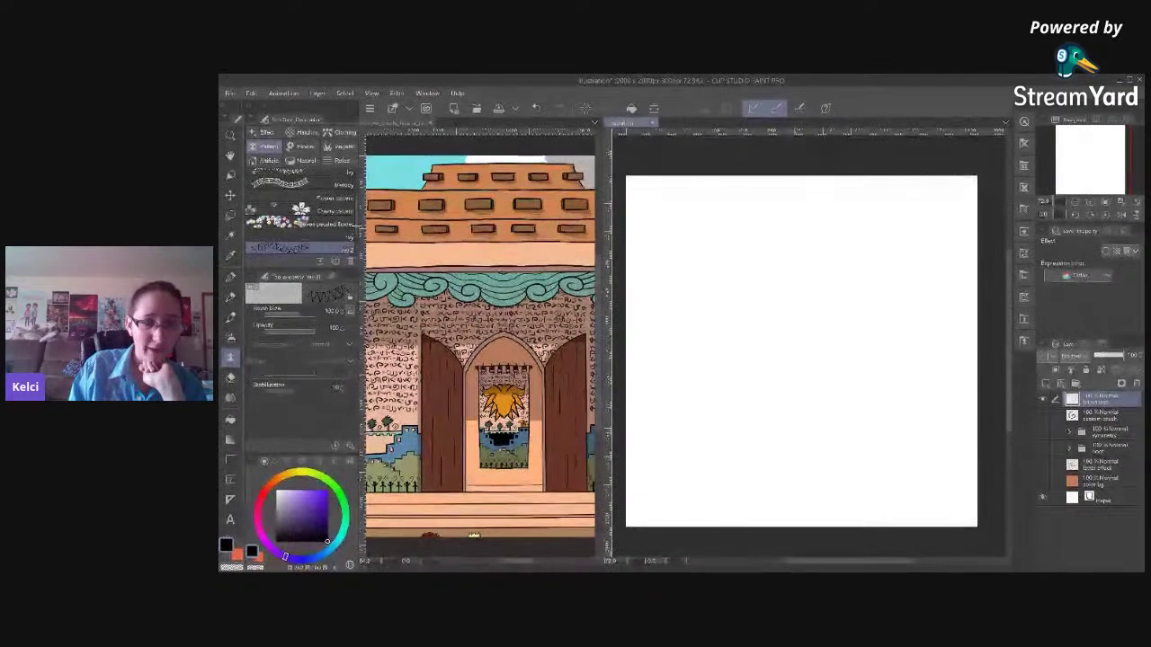
mouse_move(356, 232)
mouse_down()
mouse_move(353, 207)
mouse_move(356, 248)
mouse_up()
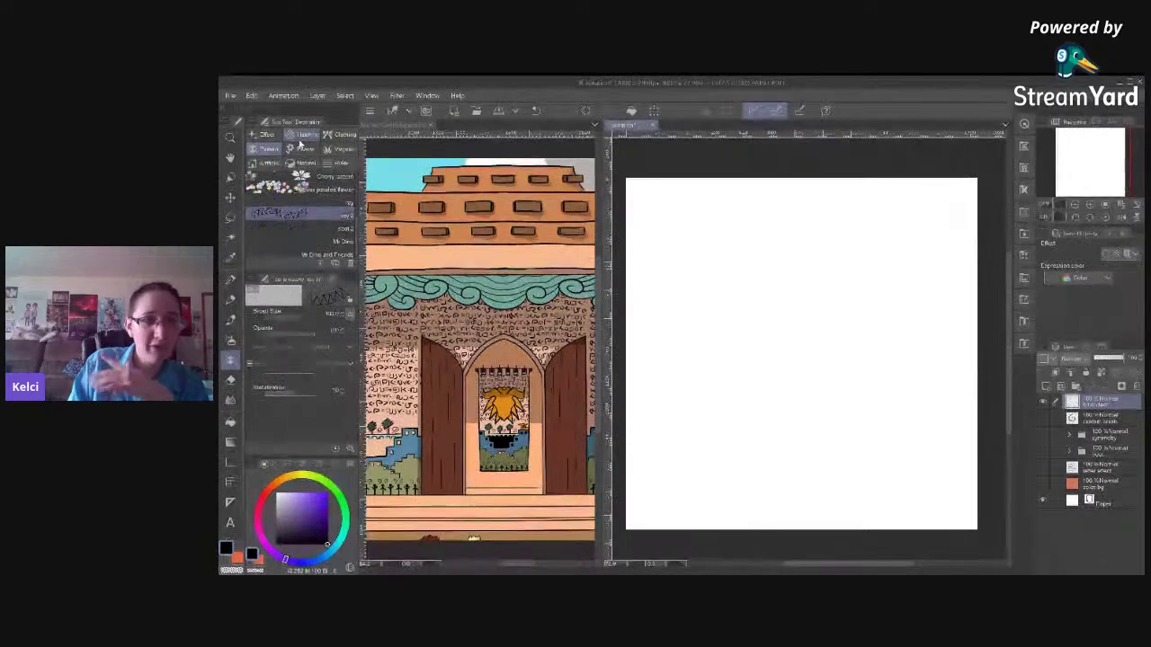
Browse the Clothing, Hatching, Effect, Artificial, Natural, Ruled line and Flower decoration brushes, returning to the Pattern group.
click(328, 135)
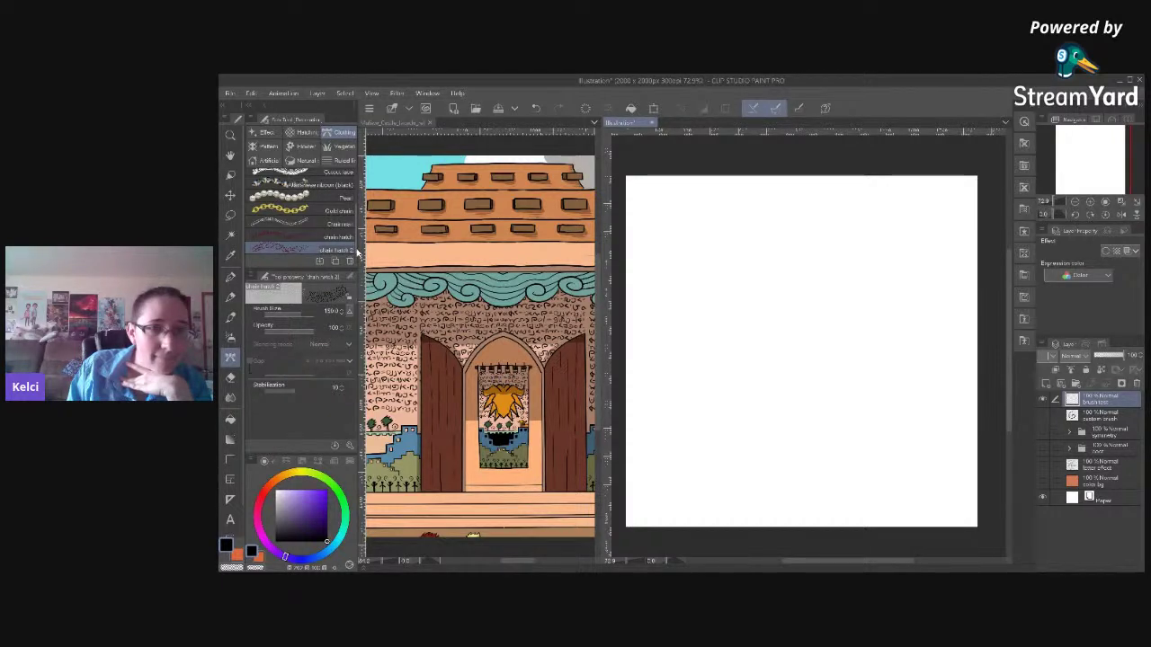
scroll(357, 255, up, 3)
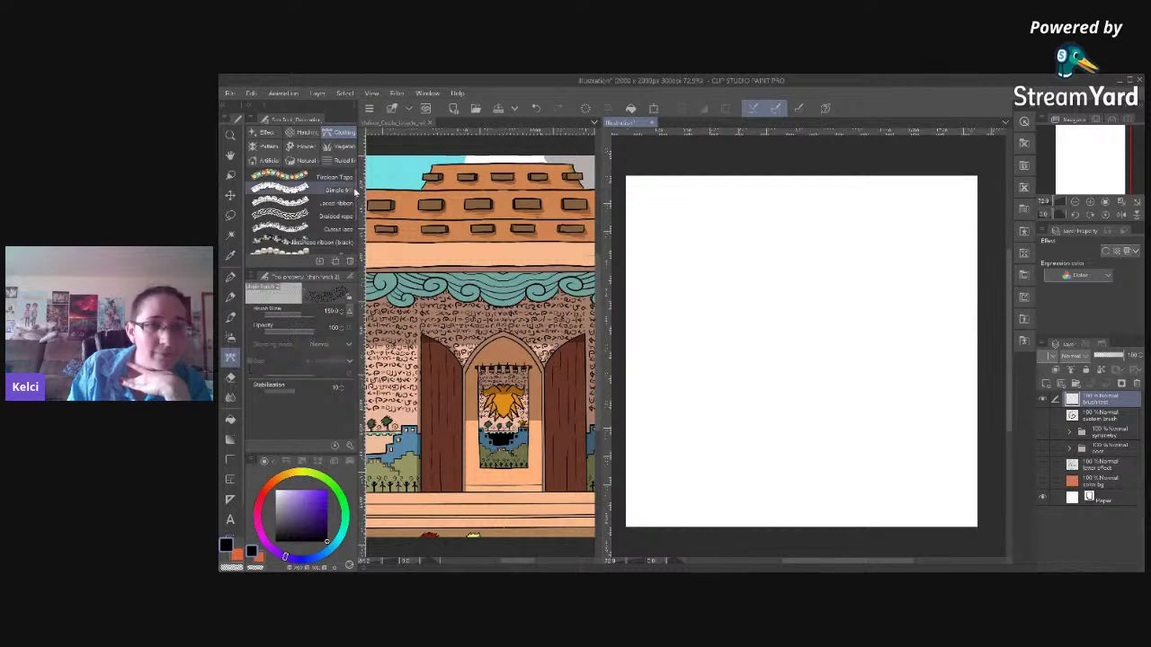
click(317, 133)
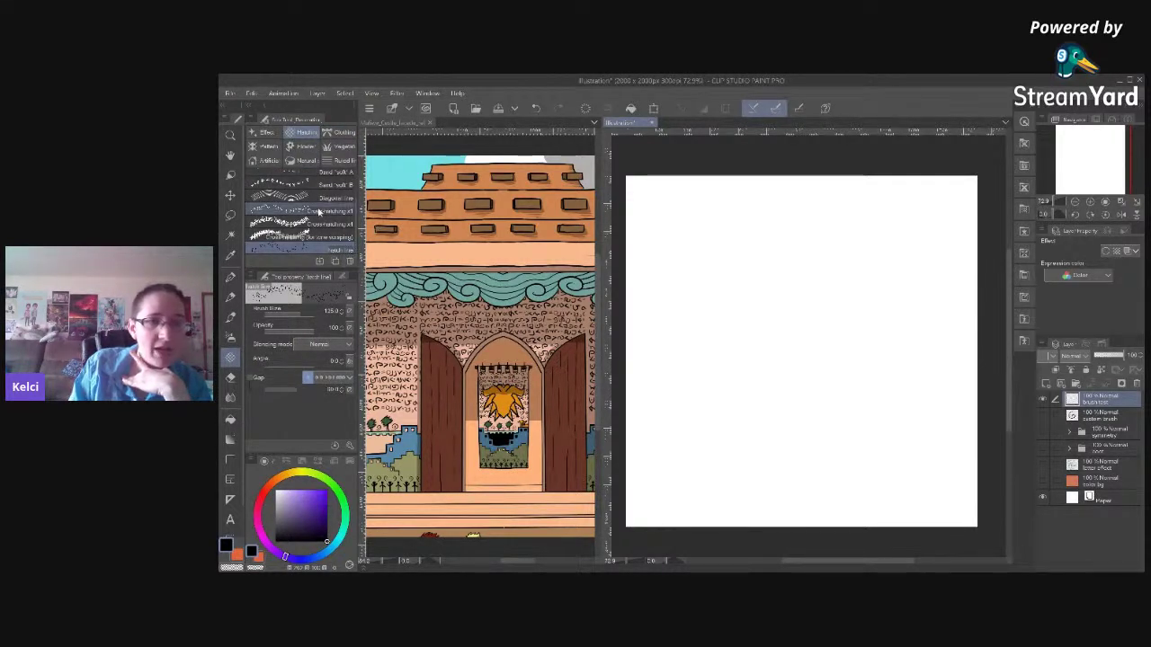
click(265, 132)
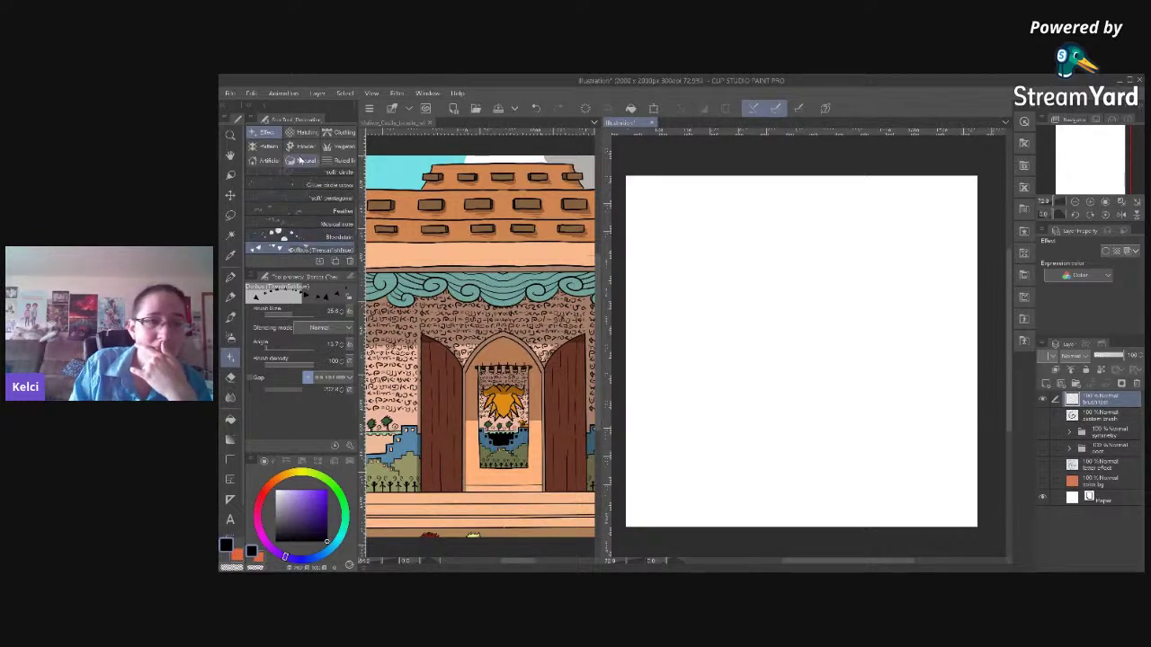
click(266, 161)
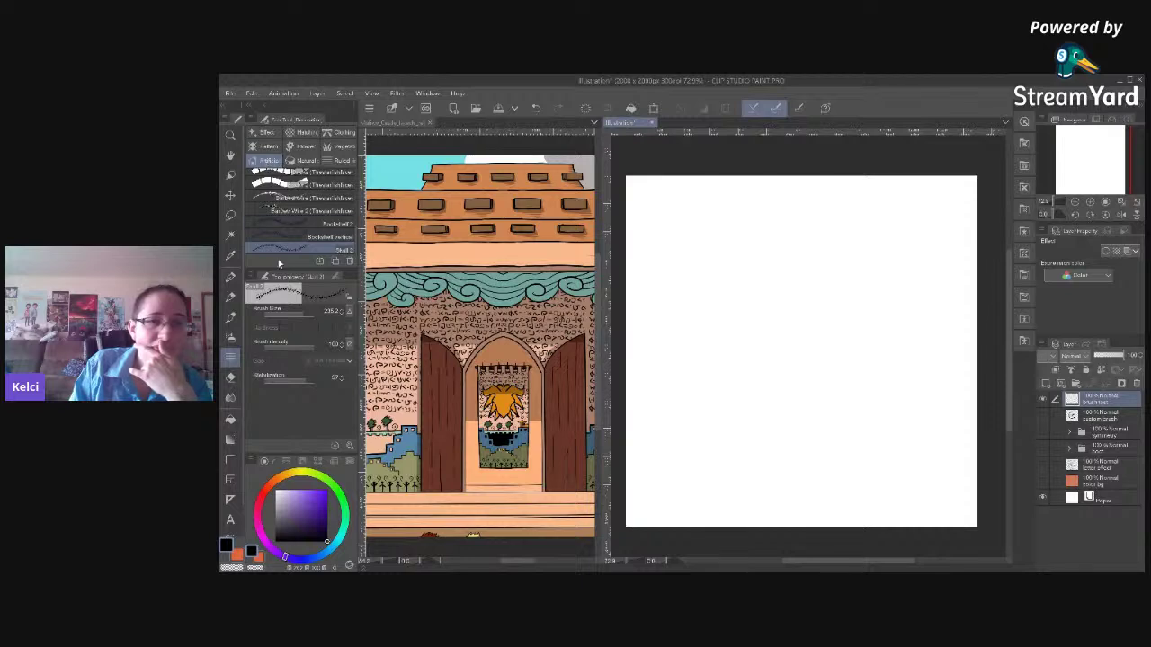
click(289, 232)
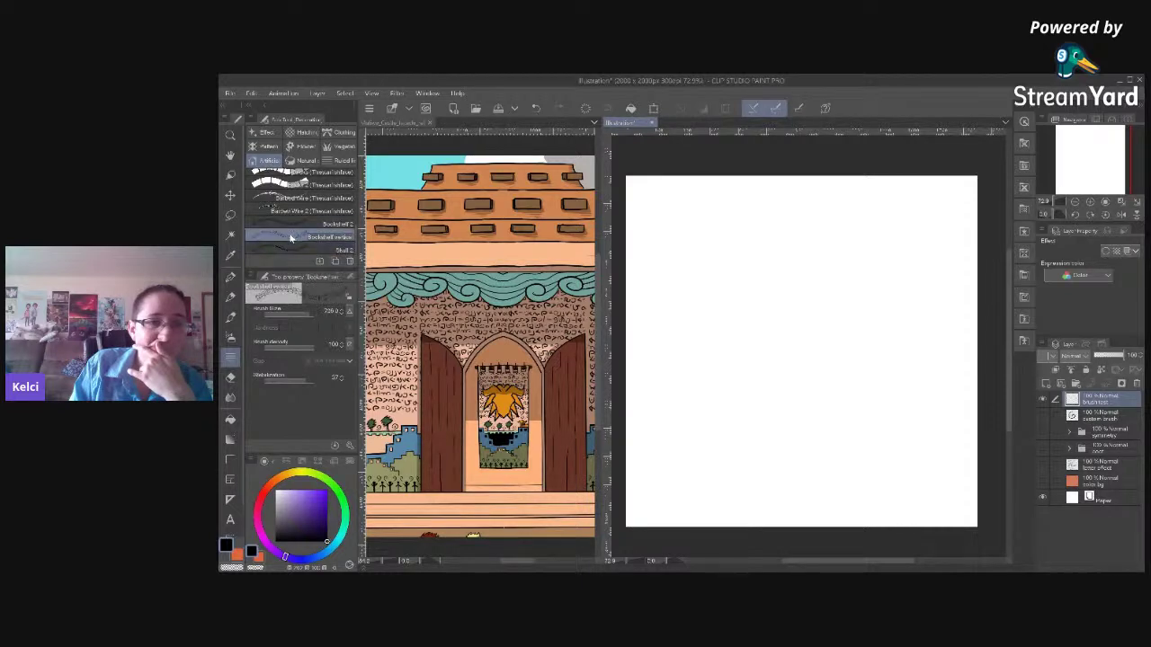
click(293, 251)
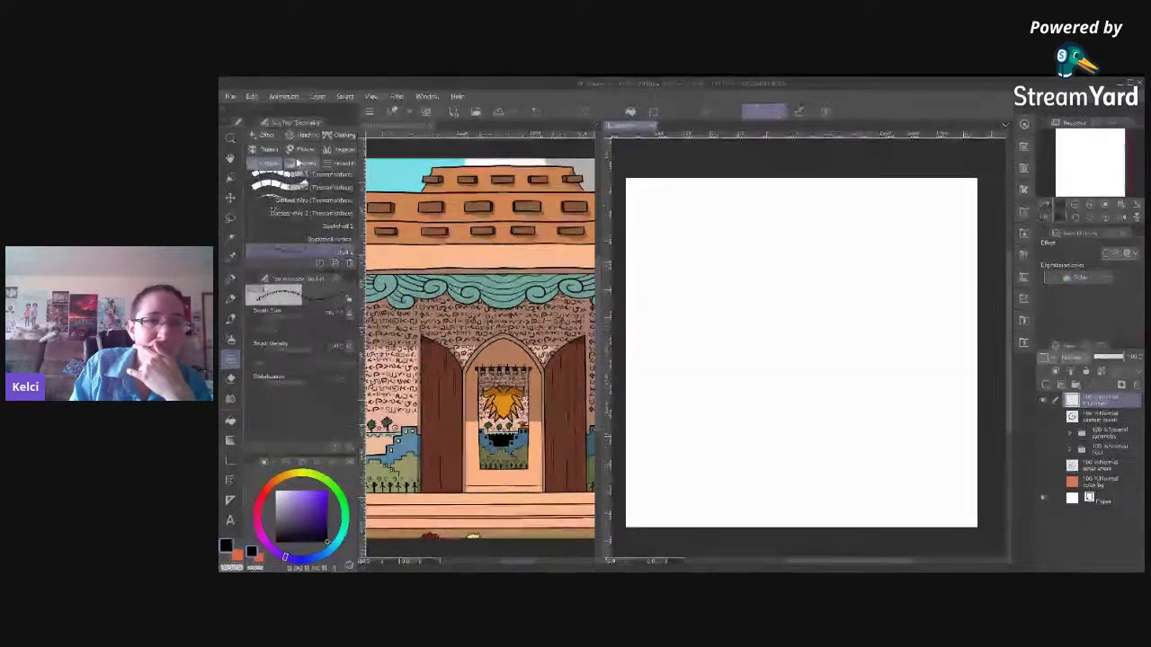
click(295, 166)
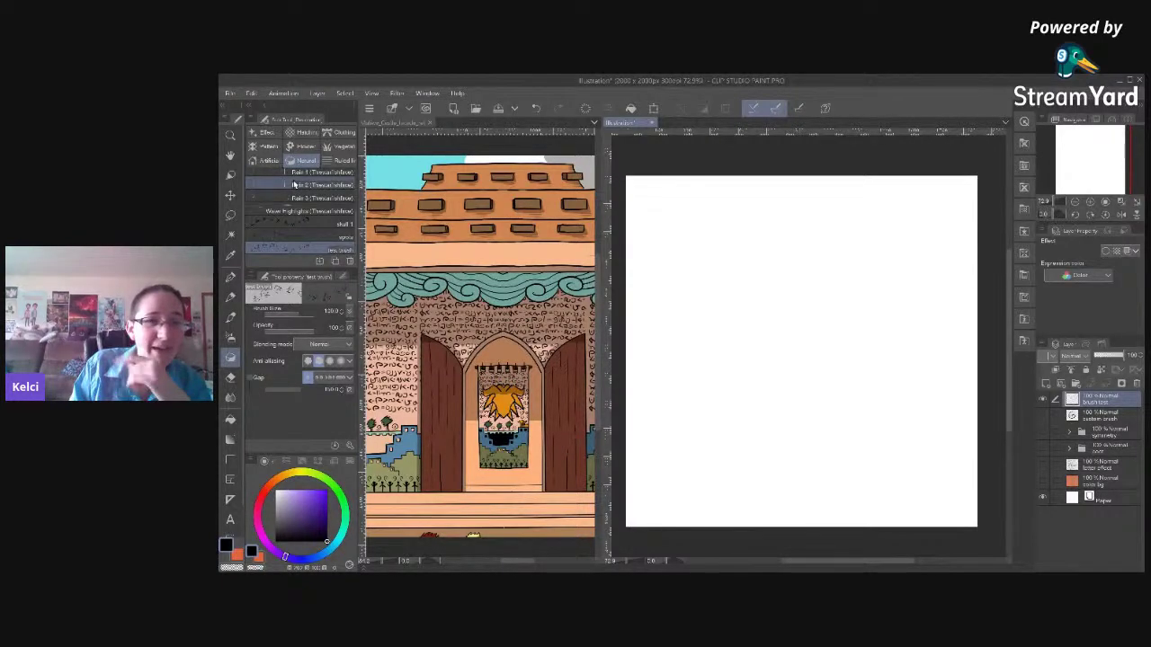
click(338, 162)
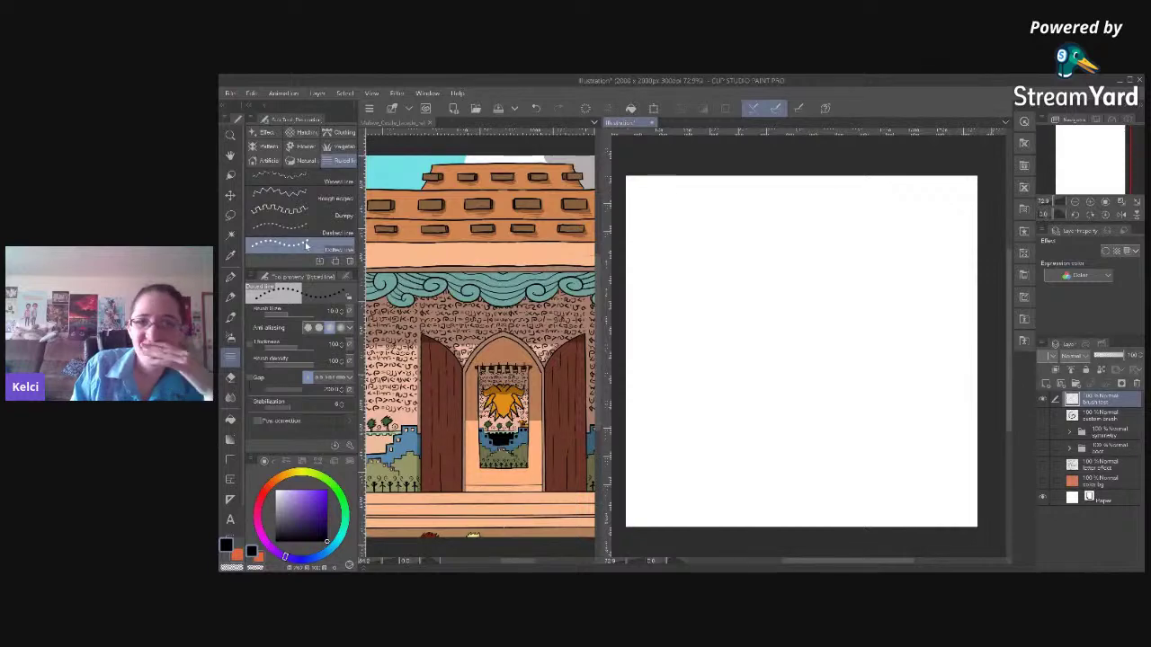
click(302, 146)
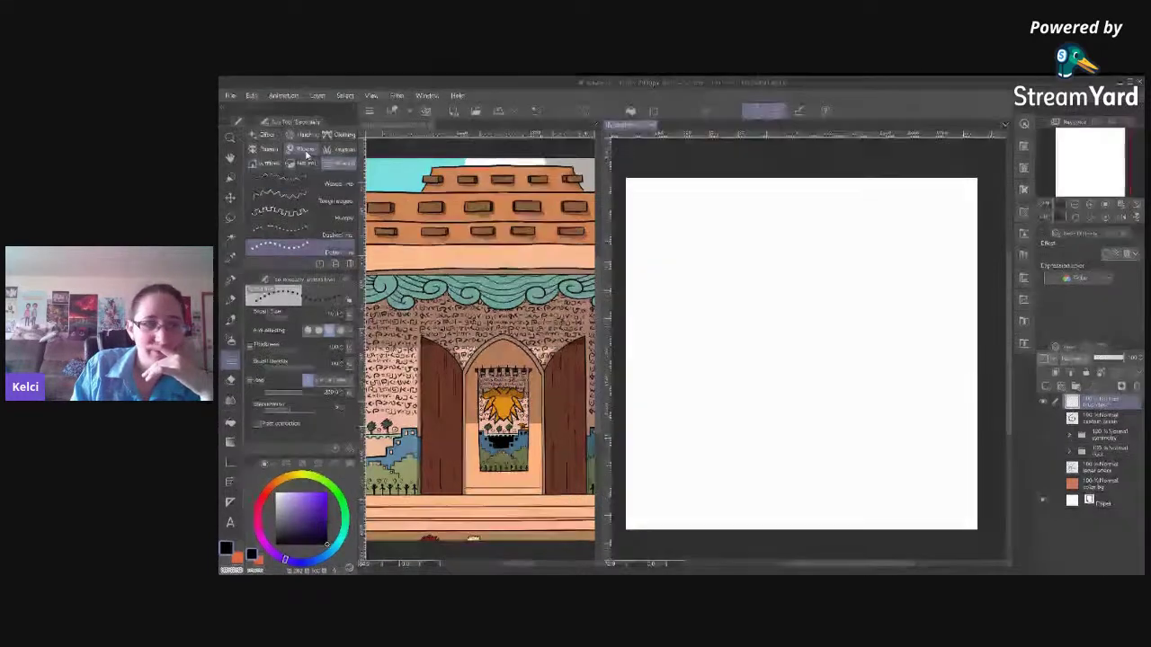
click(352, 225)
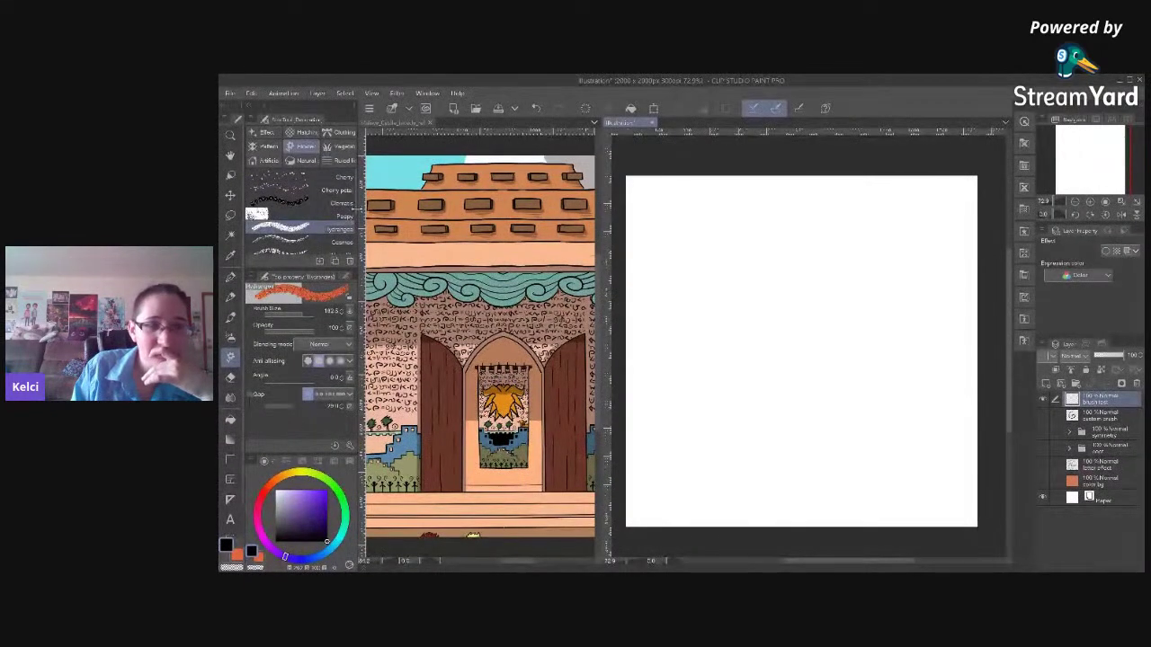
click(333, 192)
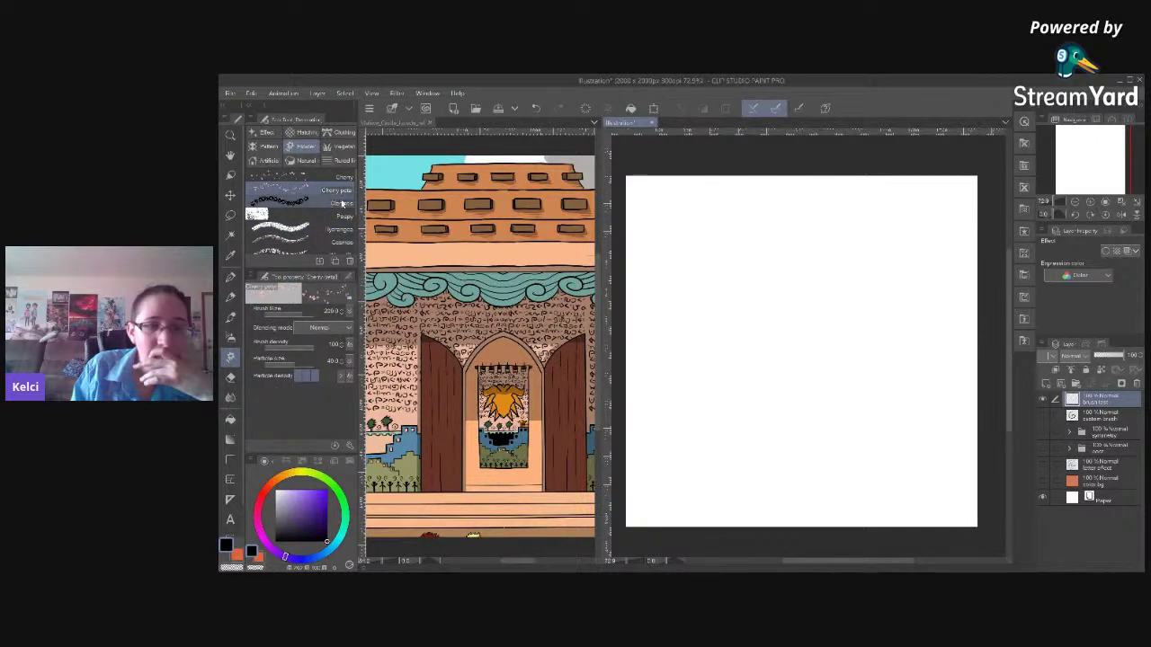
drag(357, 199, 360, 236)
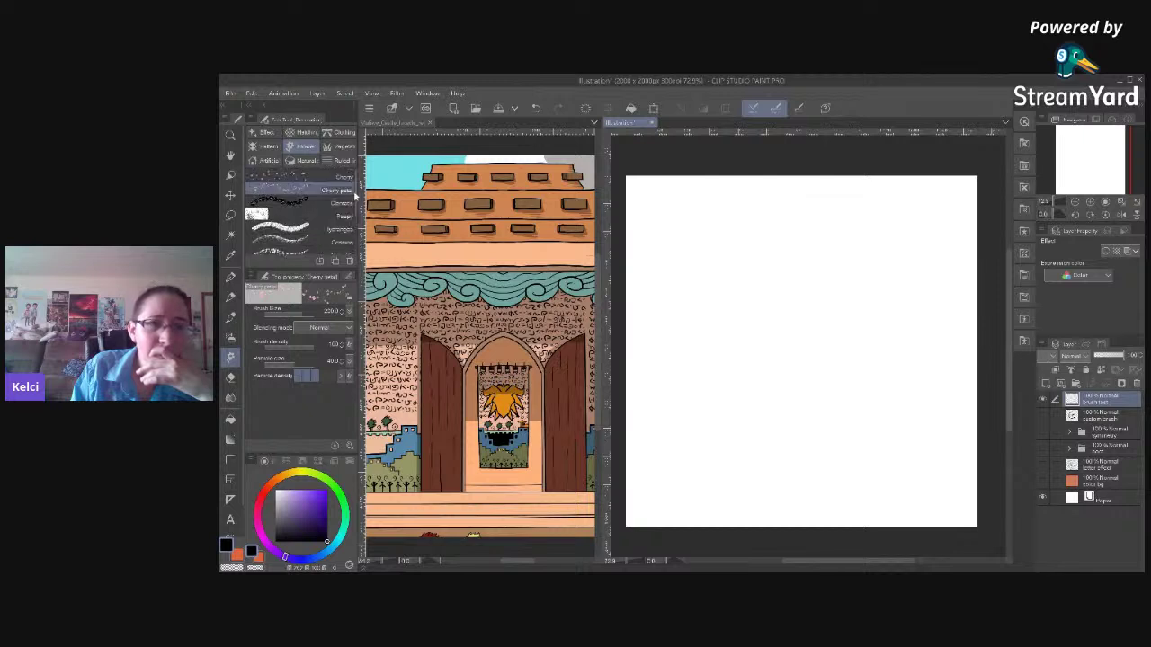
click(268, 146)
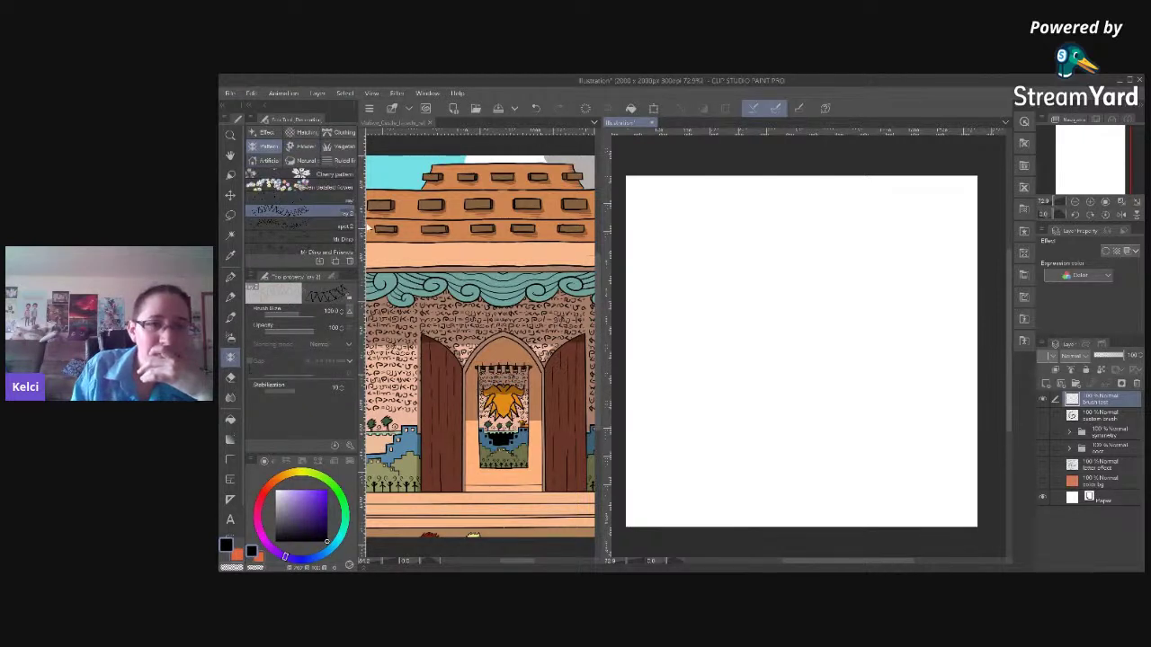
Duplicate the spot 2 decoration brush as a new sub tool.
click(325, 226)
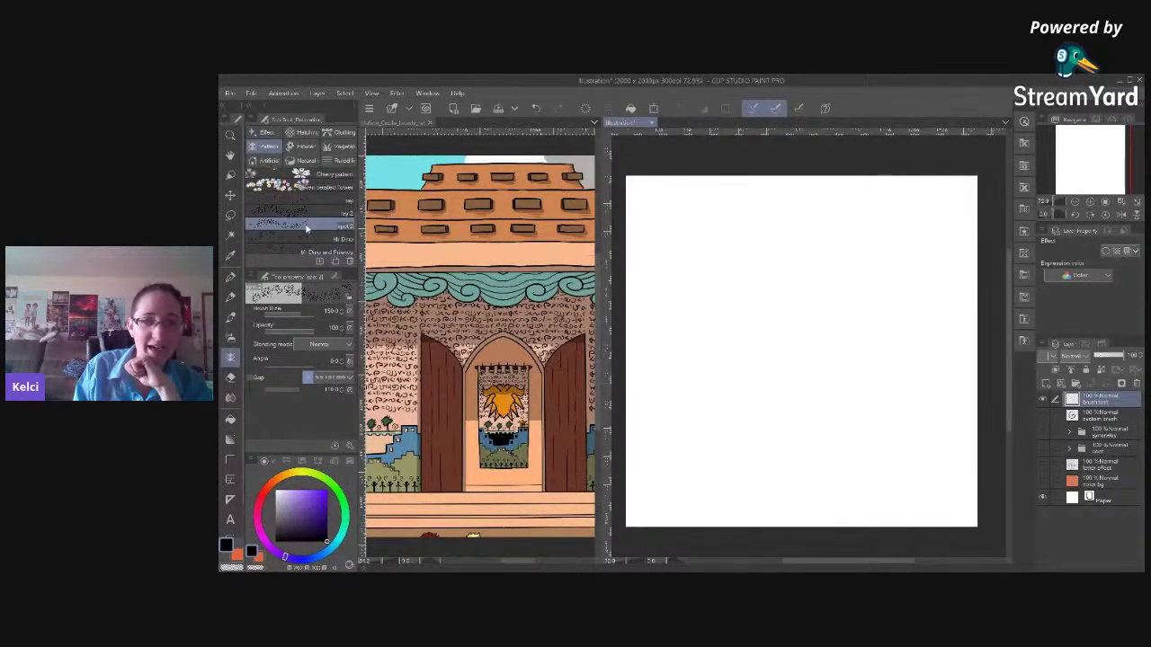
right_click(309, 227)
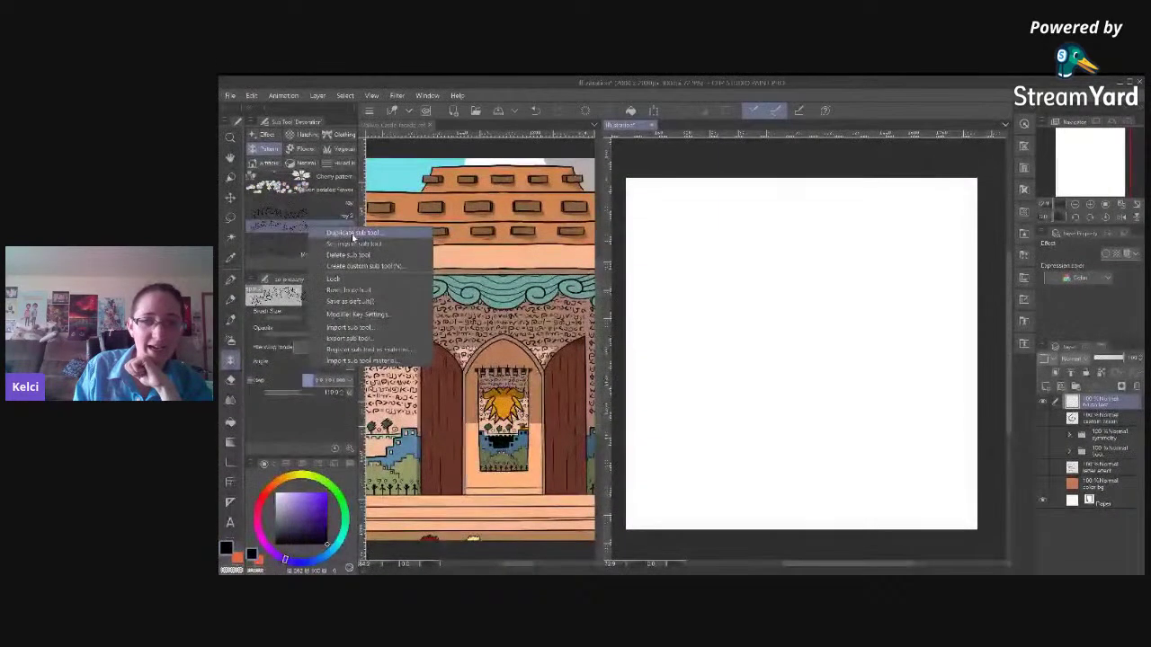
click(353, 232)
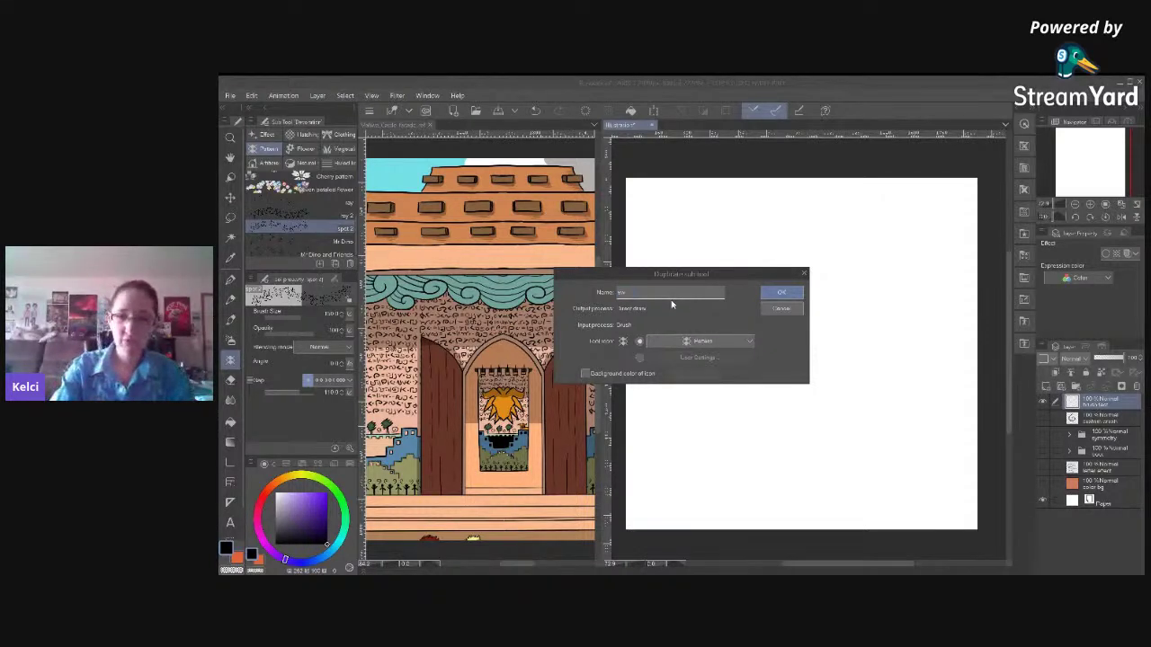
click(781, 292)
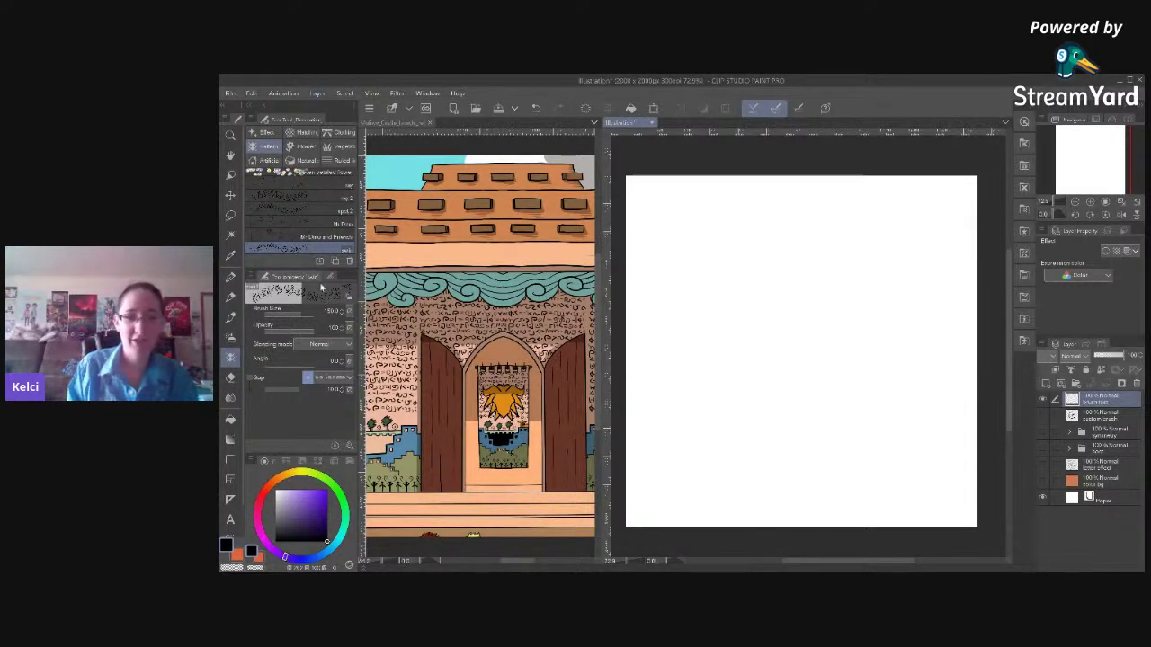
Open the duplicated brush's detailed settings and delete its existing brush tip shape.
click(350, 446)
drag(919, 170, 774, 162)
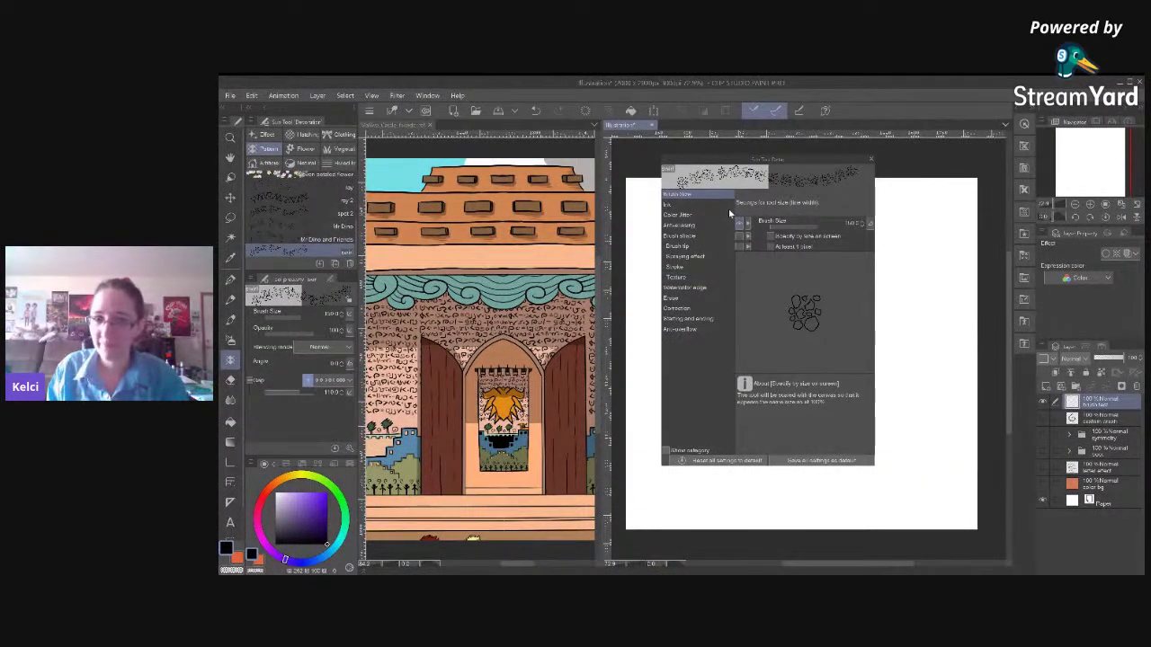
click(683, 247)
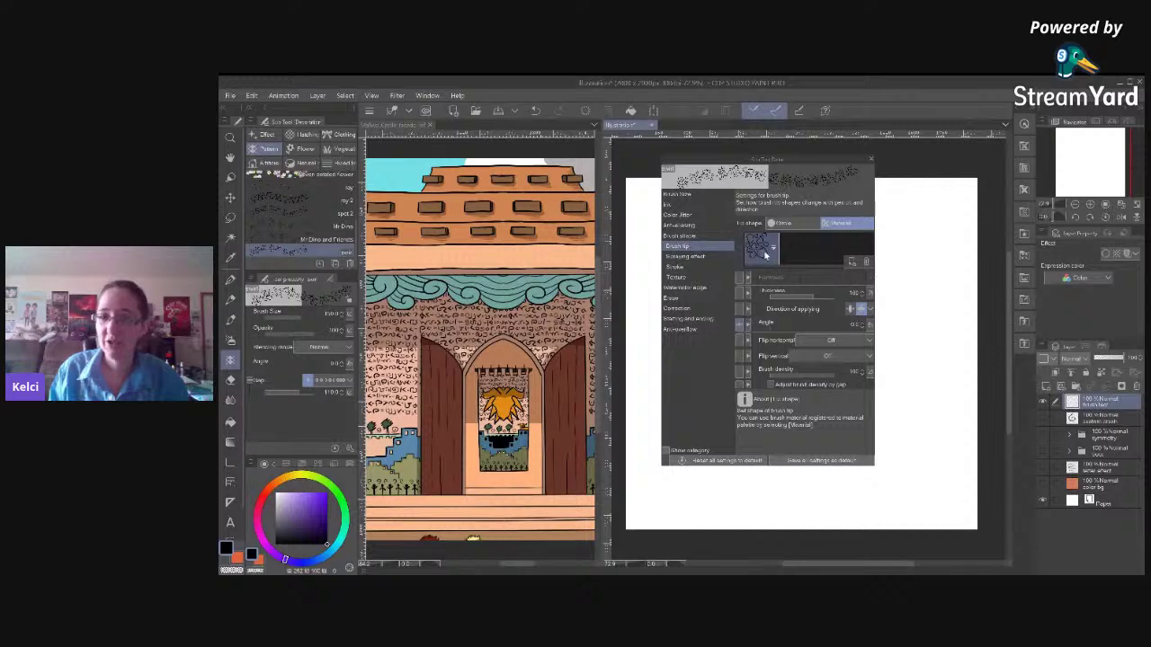
click(866, 262)
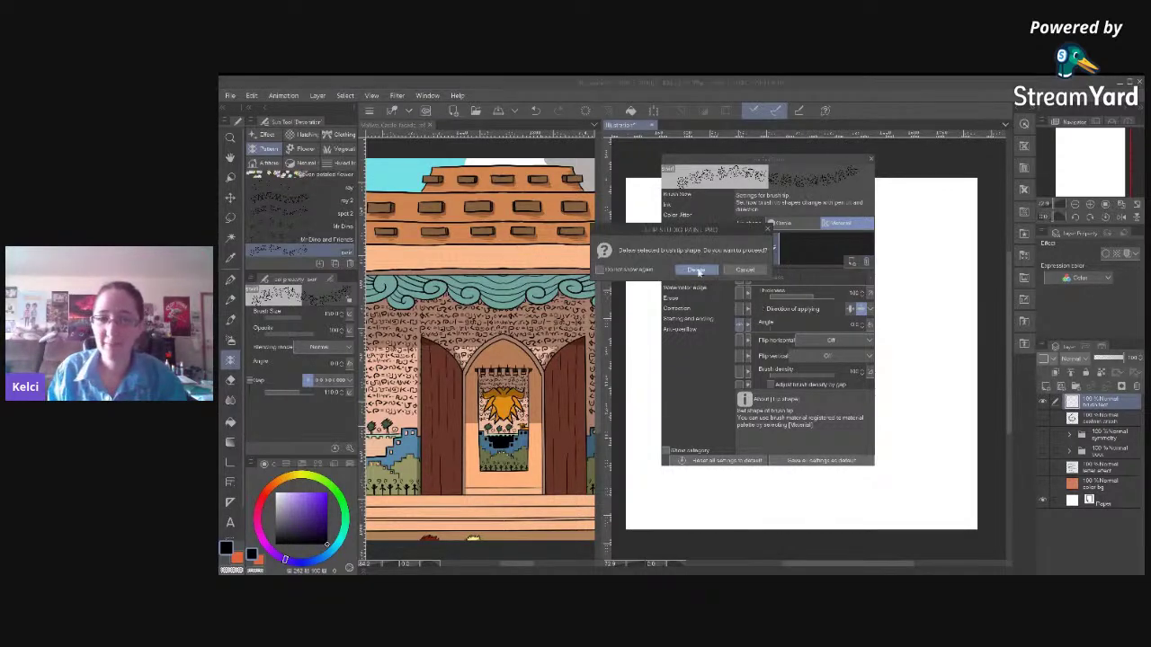
click(698, 271)
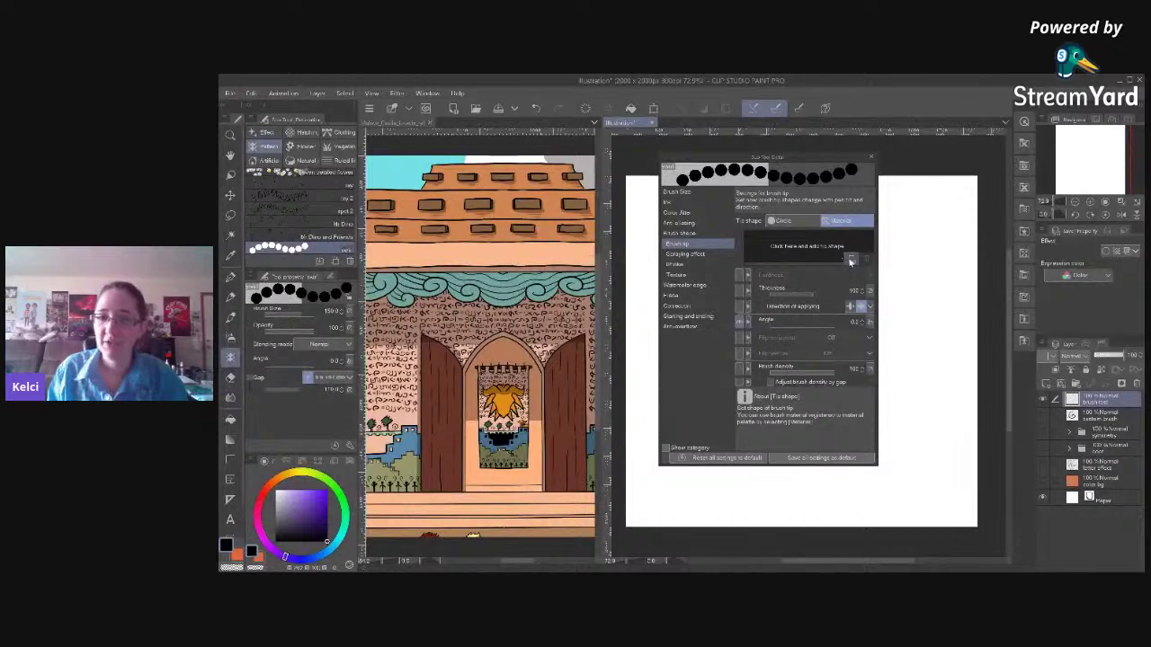
Add the swirl from the created materials as the brush's tip shape.
click(852, 263)
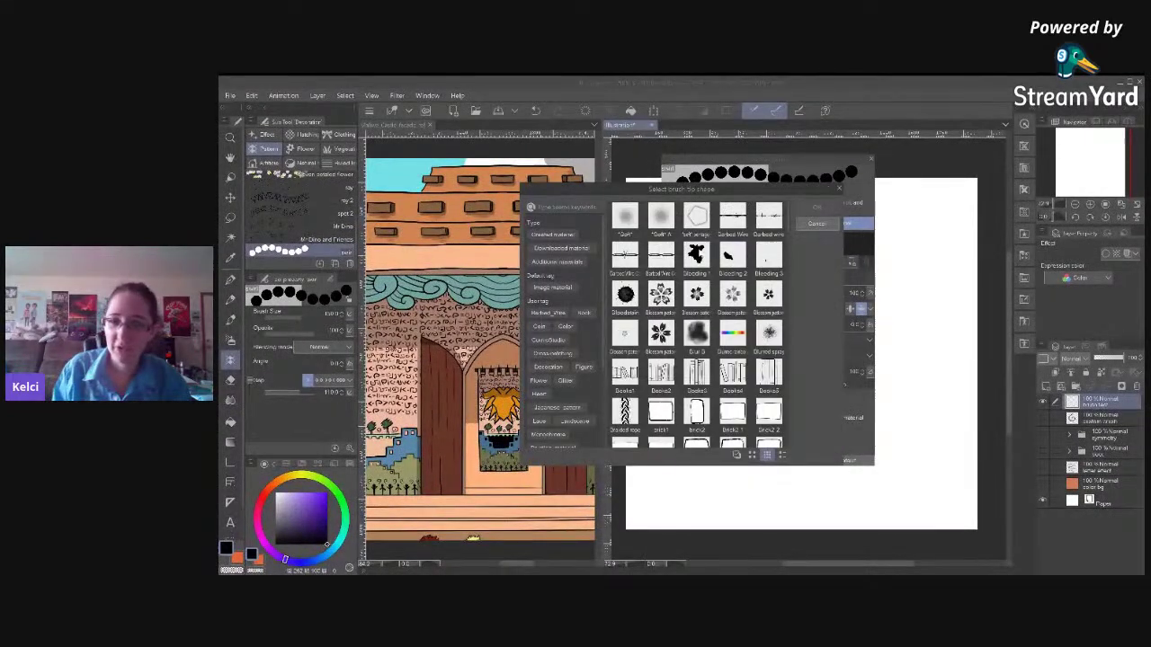
click(816, 224)
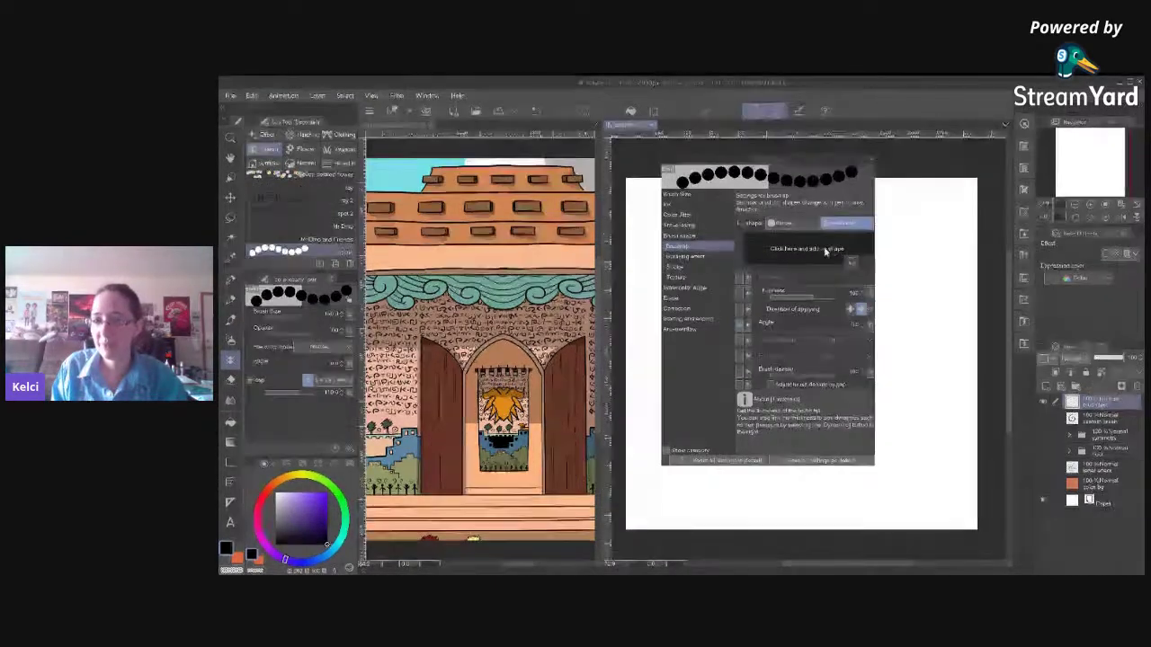
click(825, 252)
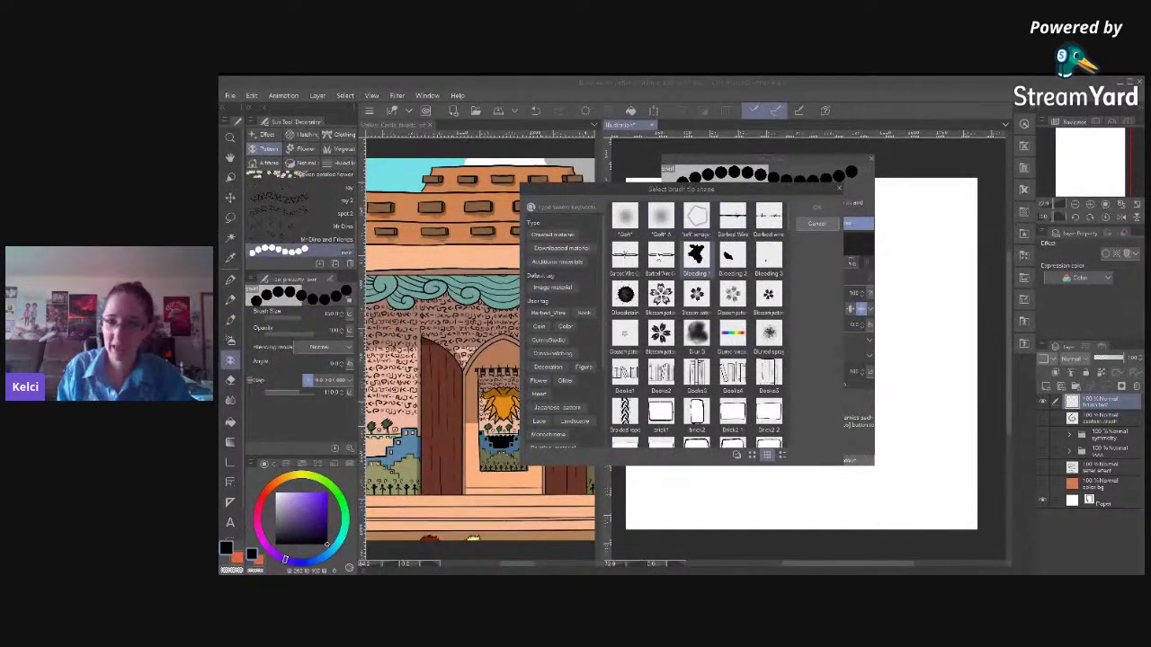
click(549, 235)
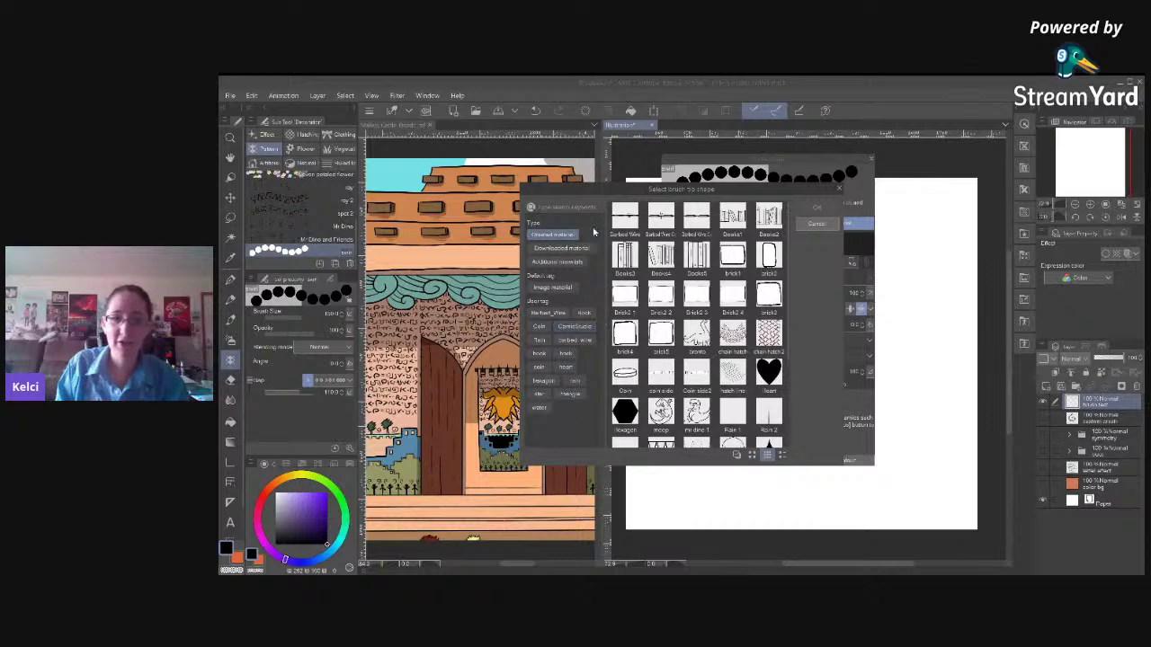
scroll(791, 309, down, 3)
scroll(795, 315, down, 1)
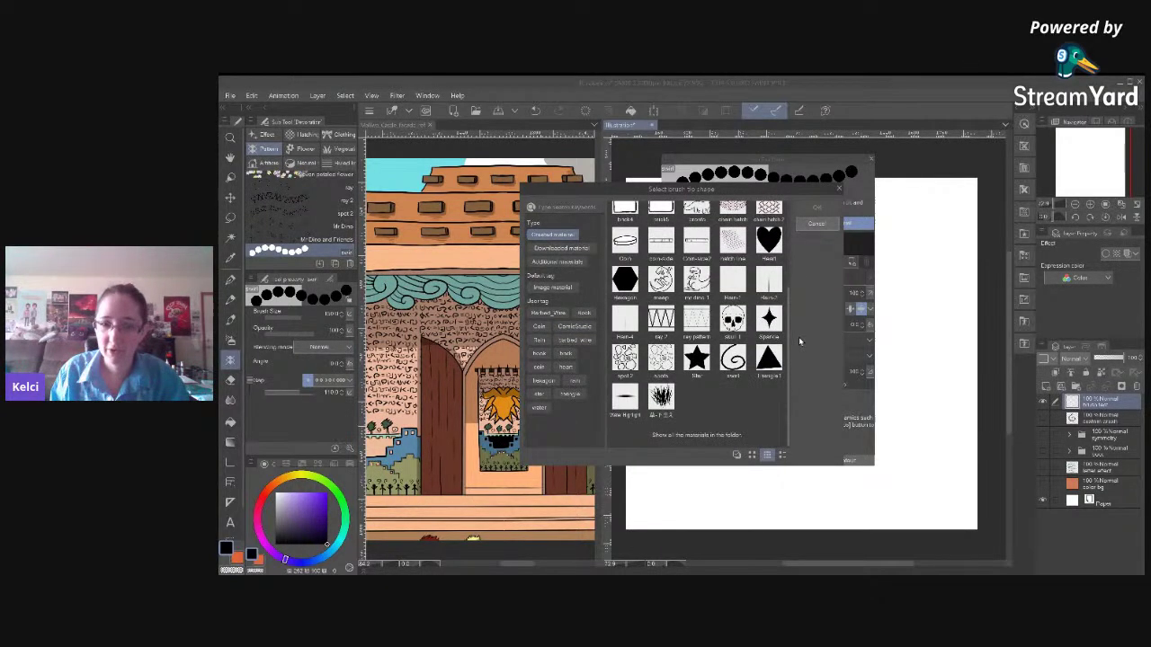
click(816, 208)
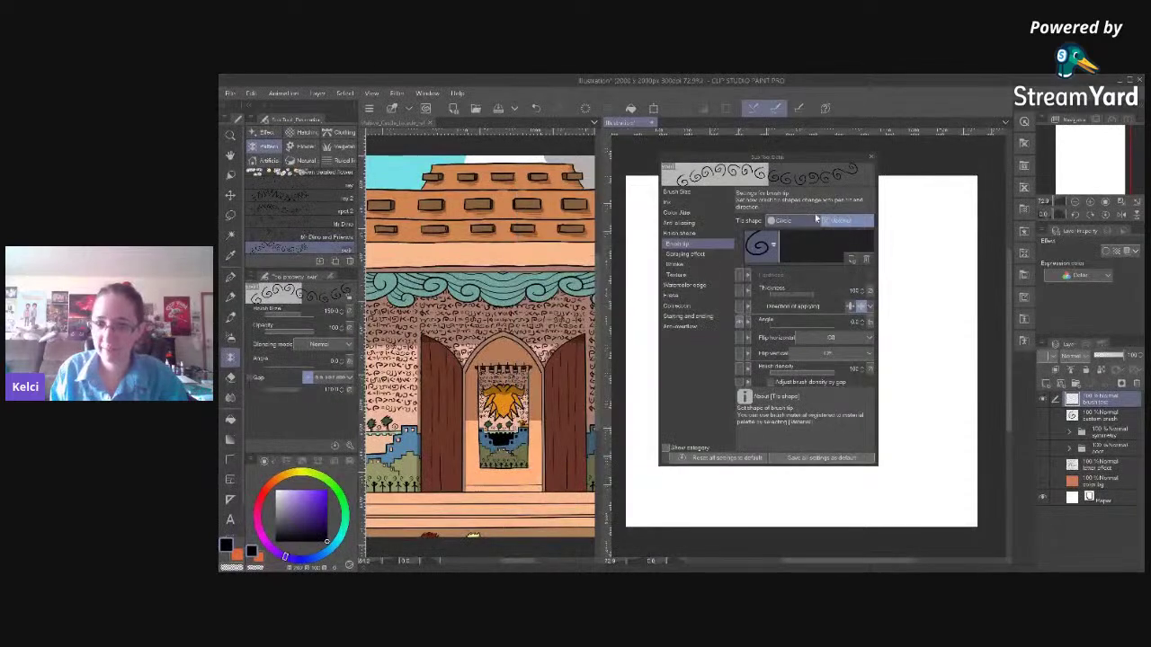
Test the swirl brush with curving strokes across the canvas, changing the thickness's direction of applying between strokes.
drag(795, 160, 946, 155)
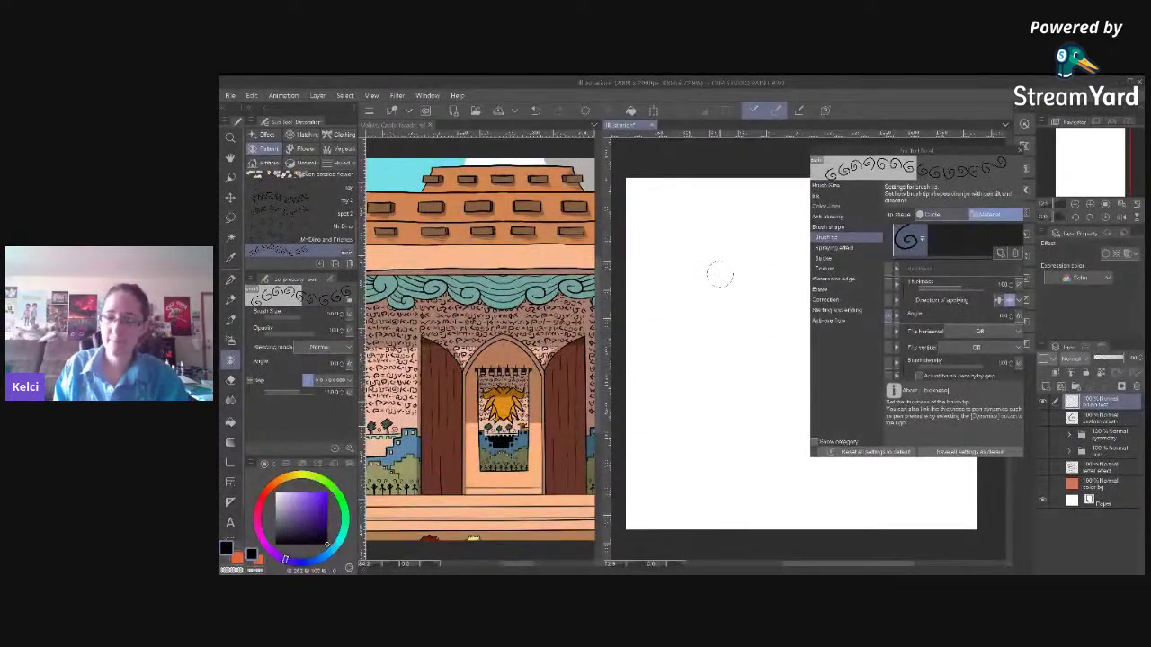
mouse_move(656, 206)
mouse_down()
mouse_move(696, 206)
mouse_move(658, 261)
mouse_move(663, 366)
mouse_move(765, 326)
mouse_move(687, 335)
mouse_move(729, 346)
mouse_up()
mouse_move(762, 292)
mouse_down()
mouse_move(779, 277)
mouse_move(733, 193)
mouse_up()
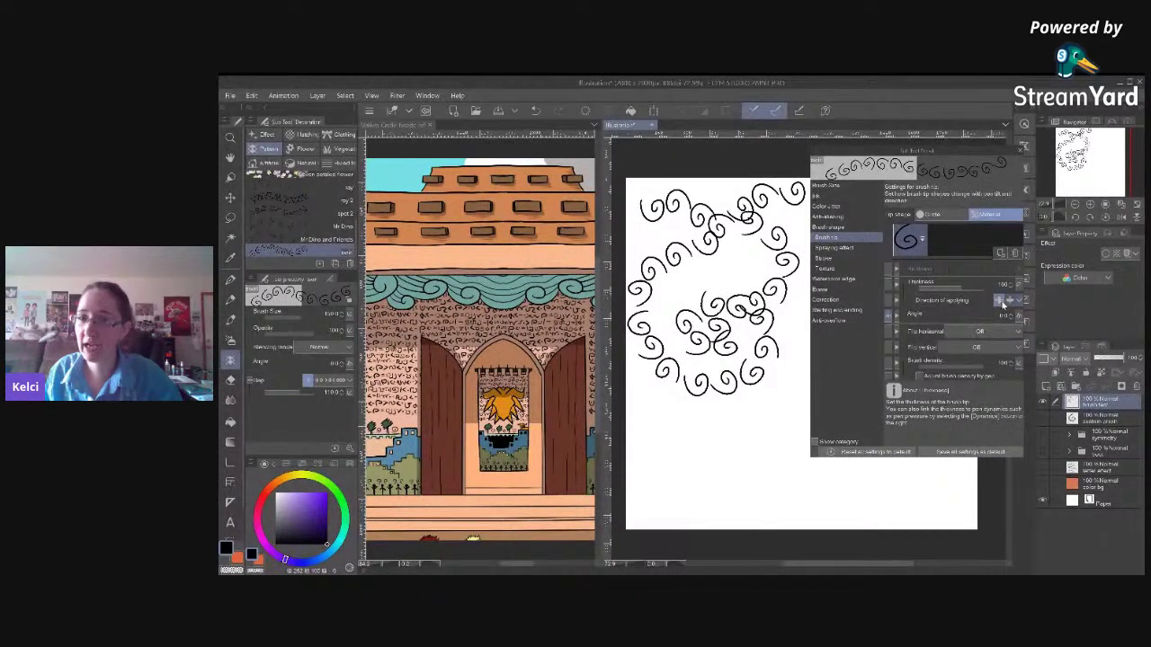
mouse_move(644, 430)
mouse_down()
mouse_move(756, 433)
mouse_move(760, 479)
mouse_move(631, 482)
mouse_move(703, 518)
mouse_move(869, 501)
mouse_move(945, 509)
mouse_up()
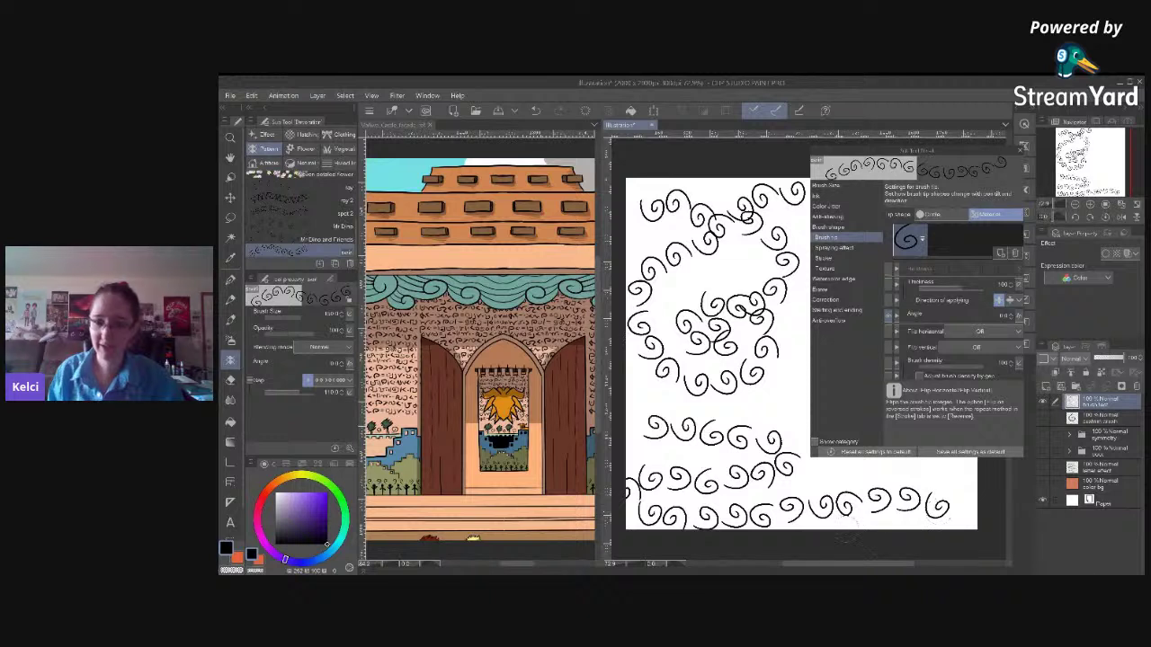
mouse_move(760, 405)
mouse_down()
mouse_move(785, 420)
mouse_move(807, 374)
mouse_up()
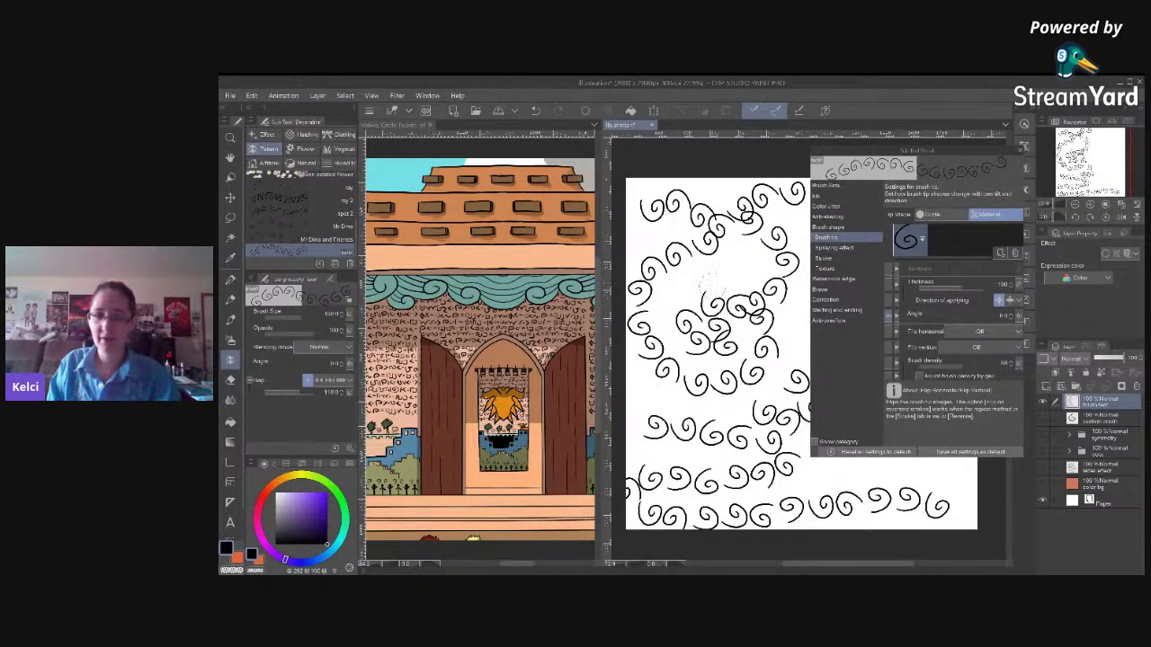
Clear the test strokes and paint new swirl strokes at reduced brush densities.
key(Delete)
mouse_move(634, 209)
mouse_down()
mouse_move(690, 209)
mouse_move(648, 308)
mouse_move(768, 290)
mouse_move(720, 304)
mouse_up()
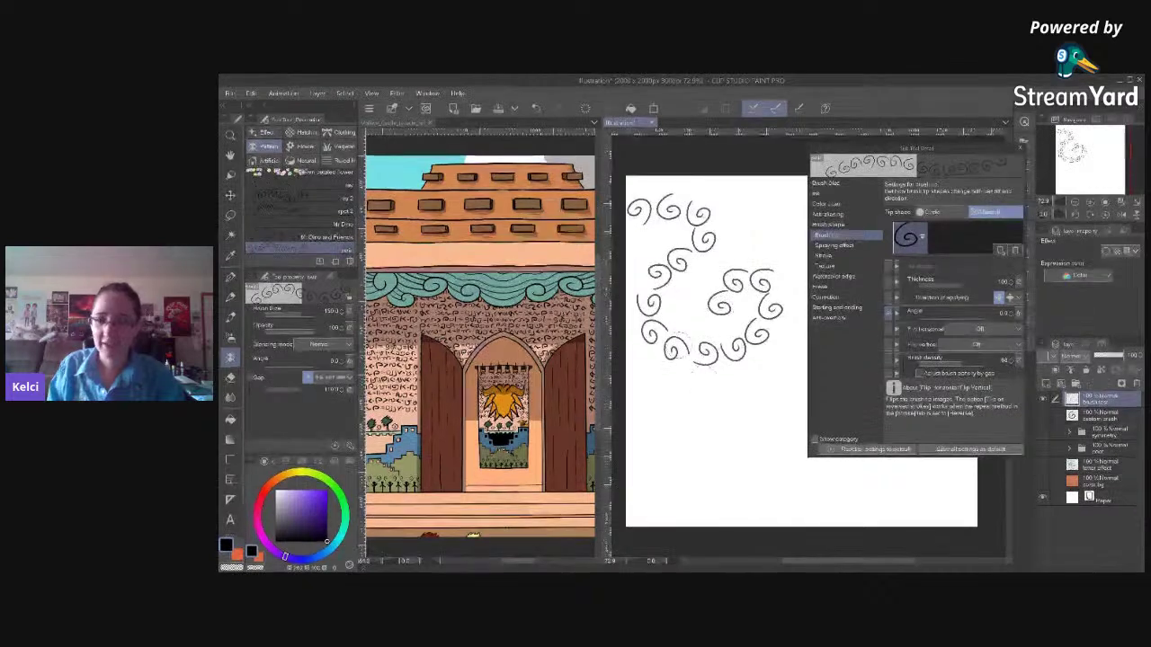
mouse_move(659, 422)
mouse_down()
mouse_move(687, 454)
mouse_move(761, 383)
mouse_move(715, 419)
mouse_up()
mouse_move(732, 209)
mouse_down()
mouse_move(751, 238)
mouse_move(775, 184)
mouse_move(759, 200)
mouse_up()
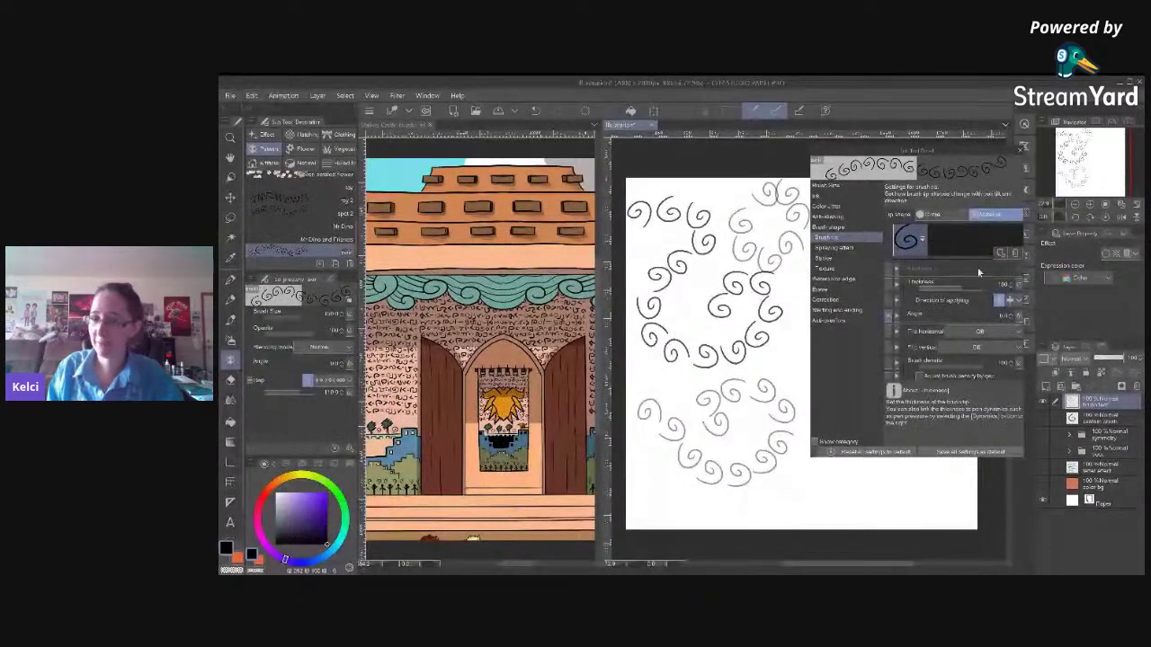
Clear the canvas, try different gap modes in the brush's Stroke settings with test strokes, and clear those strokes.
click(841, 258)
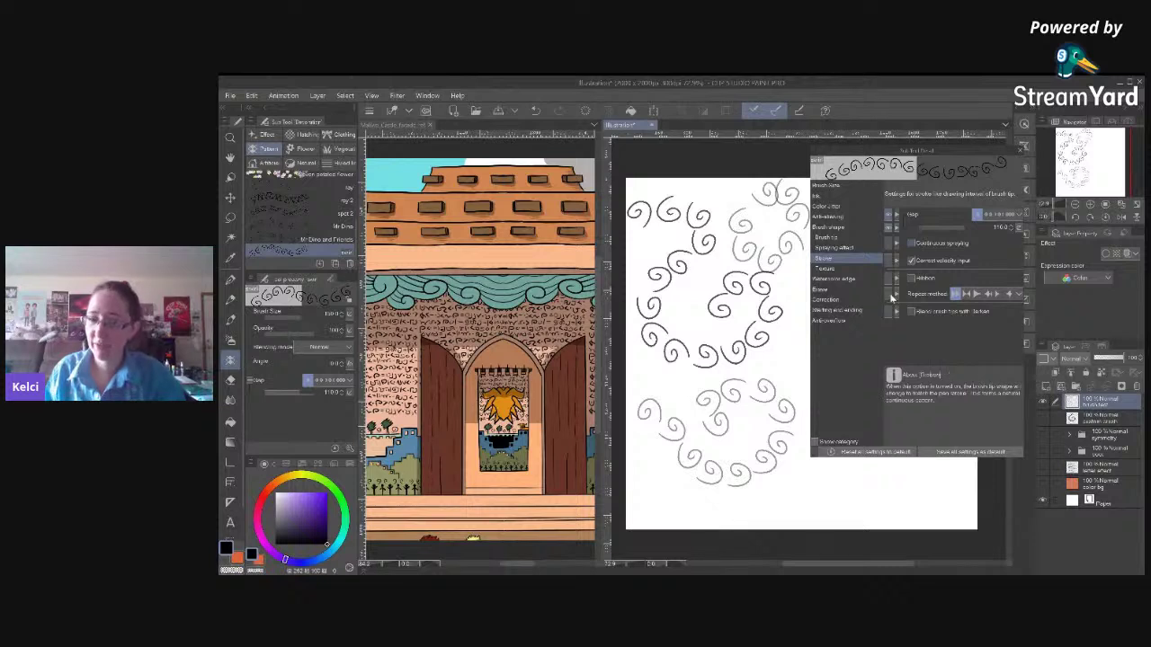
key(Delete)
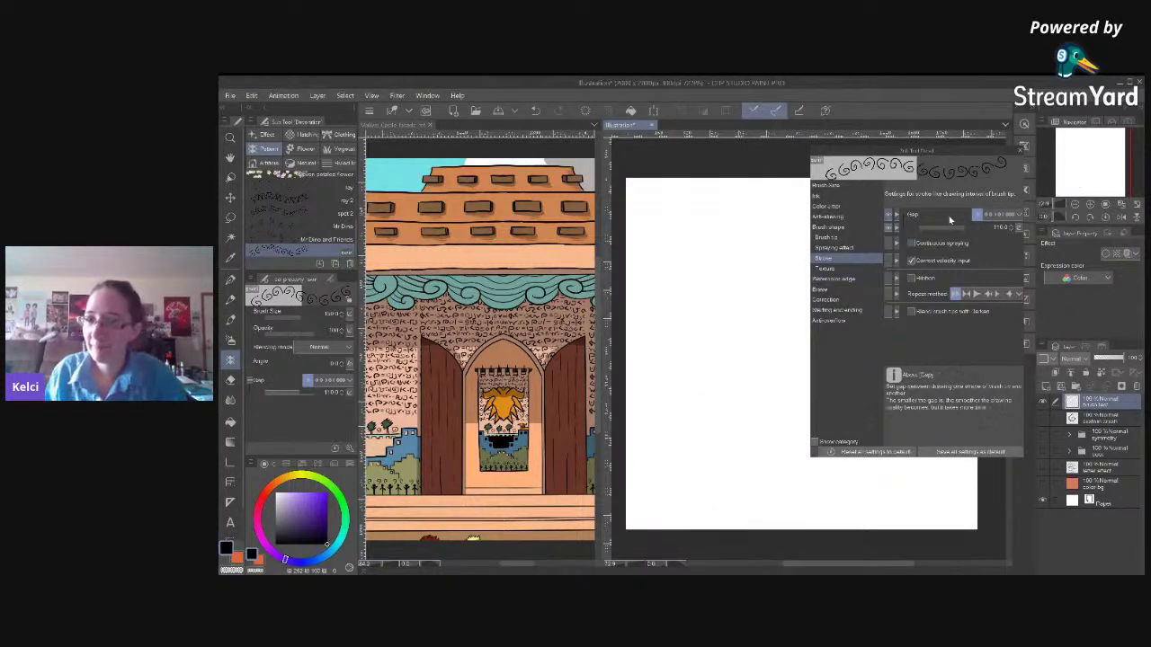
click(988, 217)
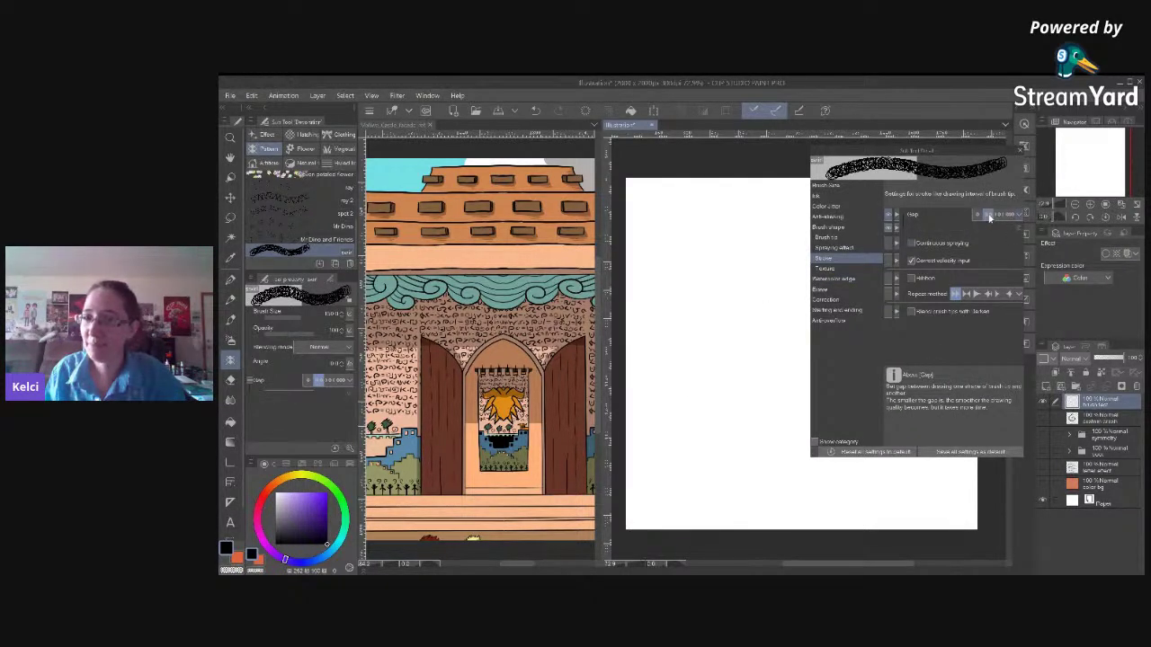
mouse_move(978, 218)
mouse_down()
mouse_move(1010, 221)
mouse_move(989, 218)
mouse_up()
mouse_move(649, 216)
mouse_down()
mouse_move(731, 221)
mouse_move(677, 349)
mouse_move(773, 389)
mouse_move(772, 362)
mouse_up()
click(978, 215)
mouse_move(770, 197)
mouse_down()
mouse_move(765, 333)
mouse_move(750, 354)
mouse_up()
drag(1001, 218, 1011, 215)
mouse_move(683, 450)
mouse_down()
mouse_move(697, 464)
mouse_move(823, 433)
mouse_up()
mouse_move(715, 256)
mouse_down()
mouse_move(675, 314)
mouse_move(692, 454)
mouse_move(720, 400)
mouse_up()
key(Delete)
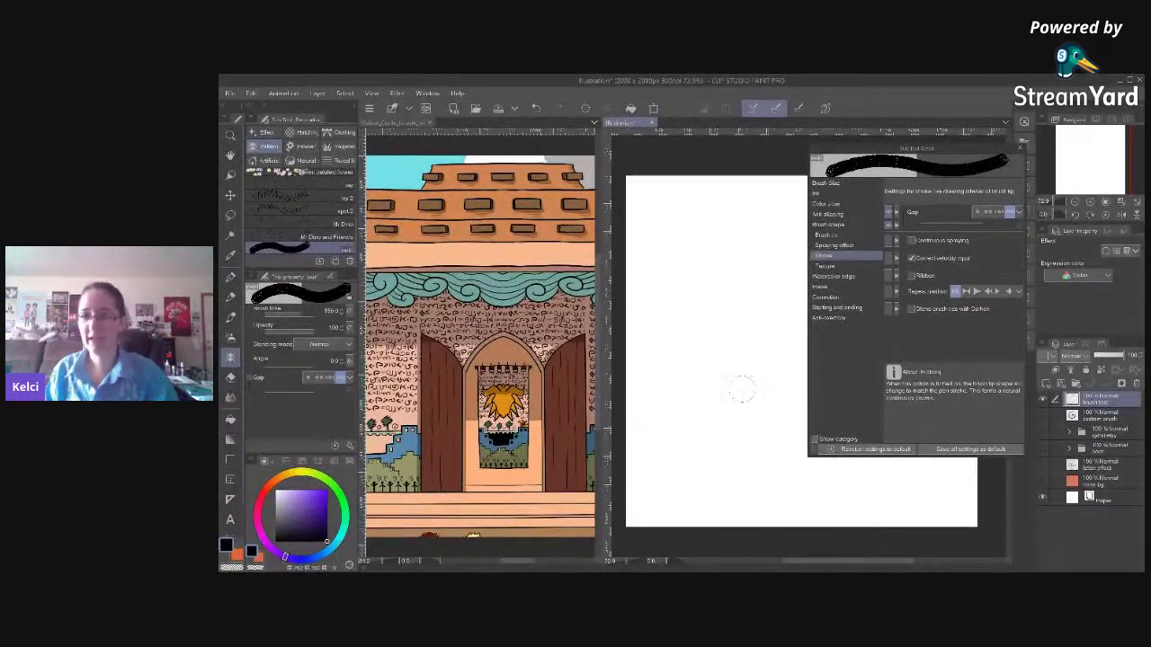
Set the brush's gap to a fixed value of about 102.9 and paint a curved test stroke.
click(969, 216)
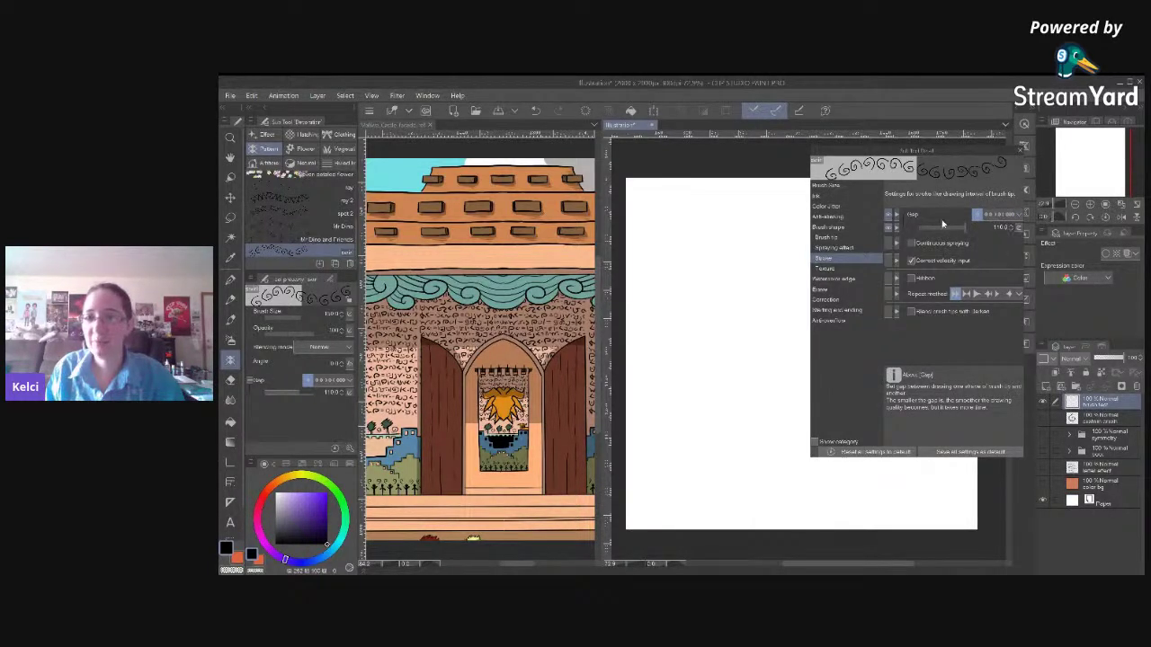
drag(963, 233, 966, 234)
mouse_move(663, 204)
mouse_down()
mouse_move(649, 349)
mouse_move(793, 283)
mouse_move(747, 324)
mouse_up()
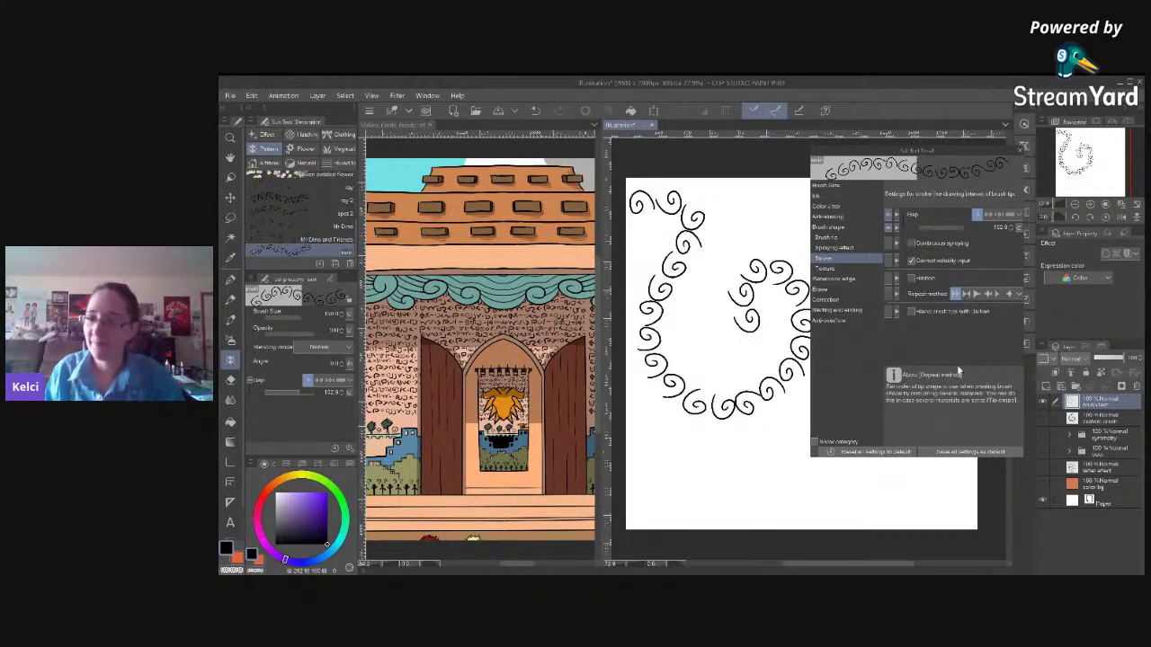
Try Continuous spraying with a long test stroke, clear the canvas, and turn the option off again.
click(911, 244)
mouse_move(736, 208)
mouse_down()
mouse_move(705, 286)
mouse_move(730, 461)
mouse_move(791, 526)
mouse_up()
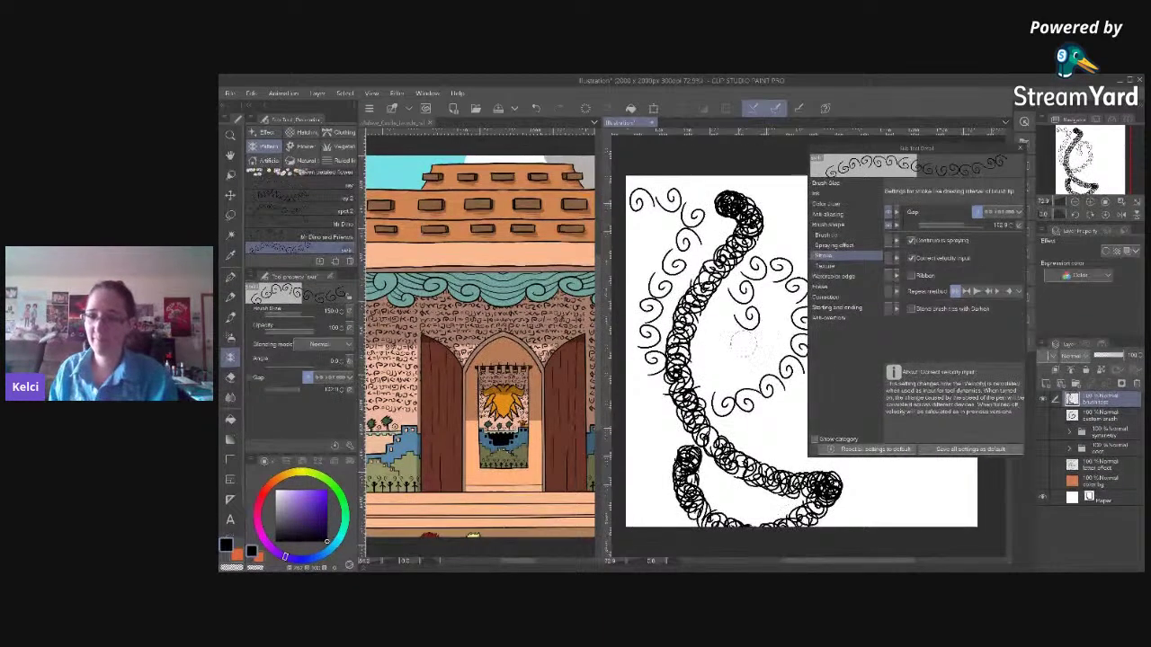
key(Delete)
click(912, 240)
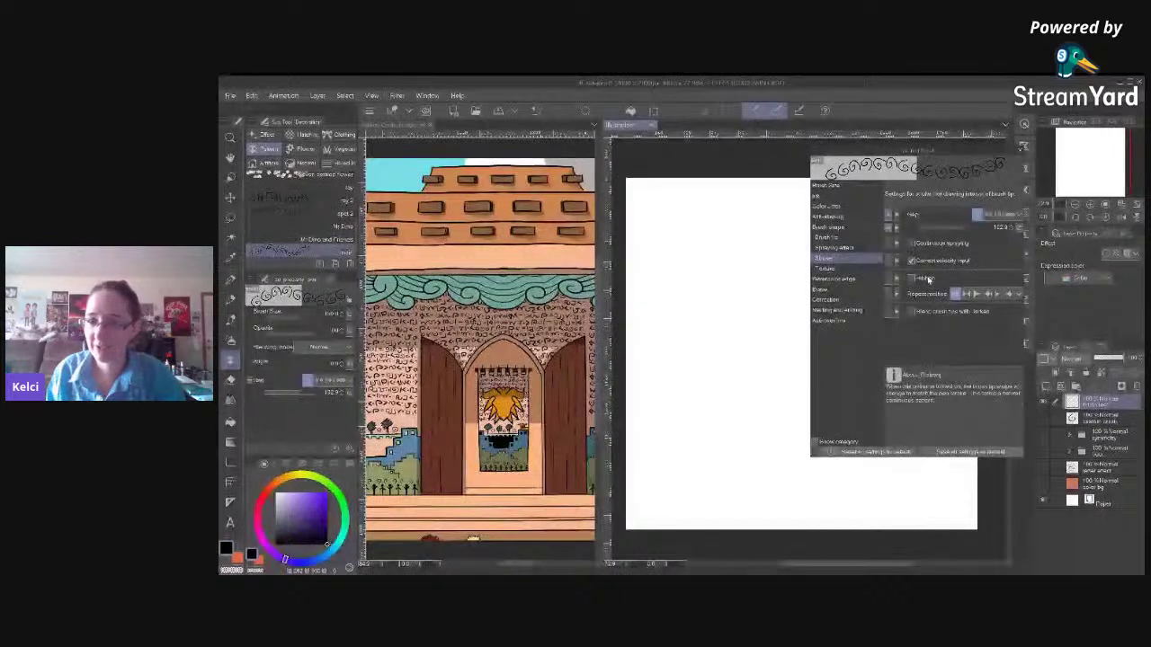
Compare swirl strokes with Correct velocity input off and on, and clear the canvas.
click(912, 261)
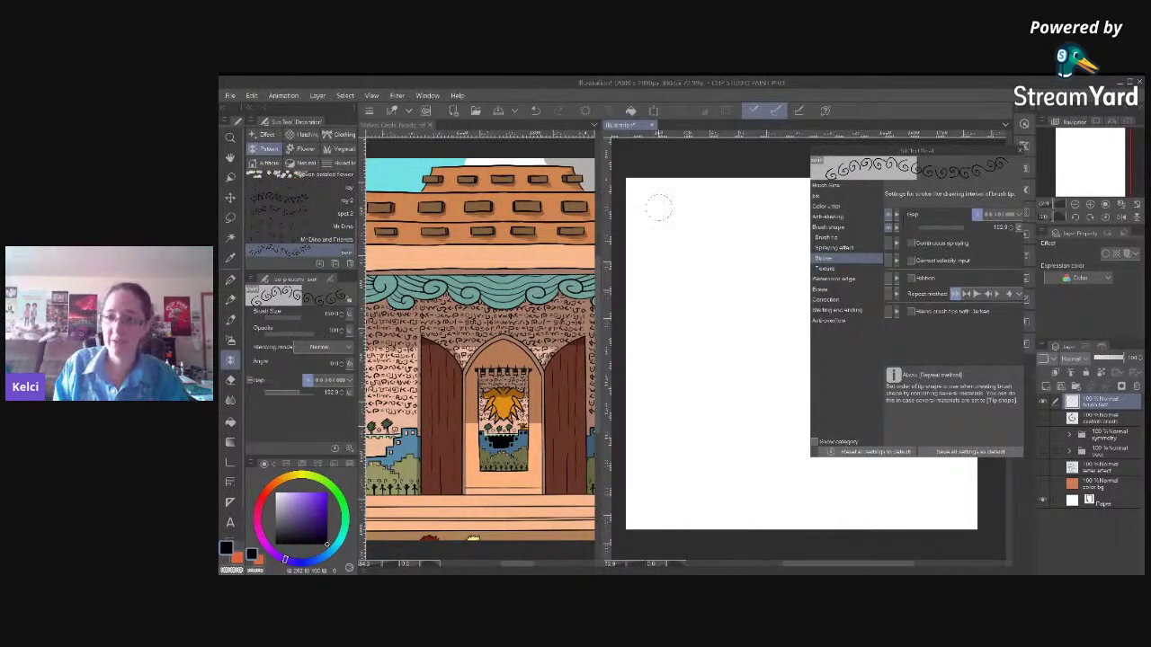
mouse_move(647, 216)
mouse_down()
mouse_move(730, 223)
mouse_move(630, 338)
mouse_move(667, 386)
mouse_move(720, 410)
mouse_up()
mouse_move(701, 324)
mouse_down()
mouse_move(789, 220)
mouse_move(780, 184)
mouse_up()
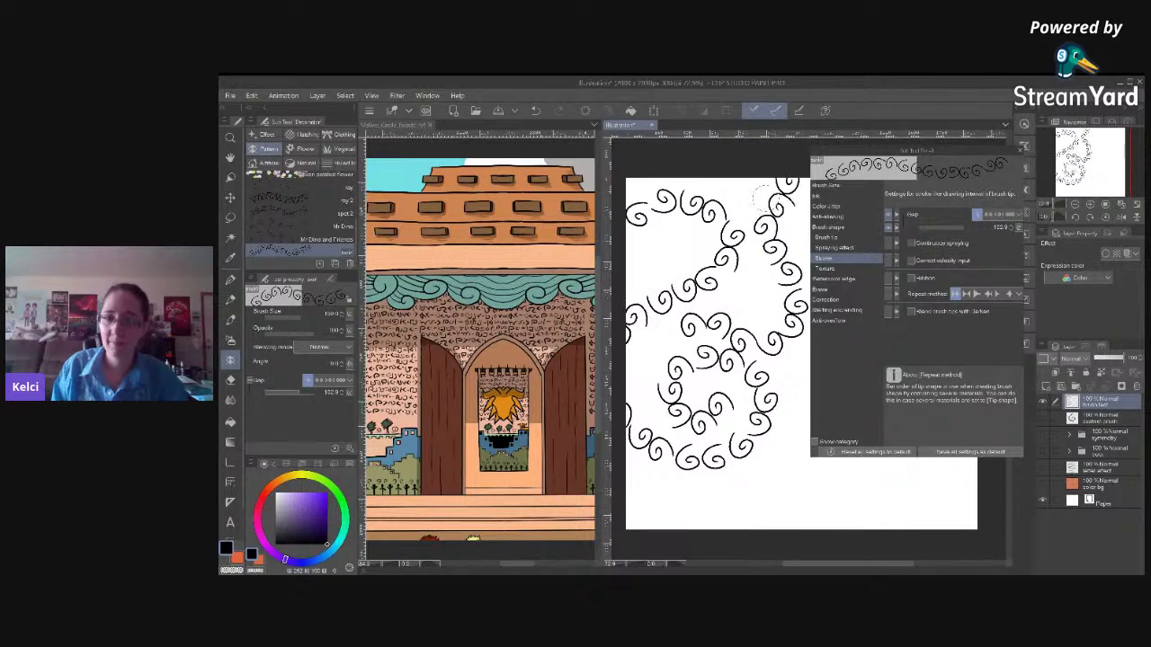
click(912, 261)
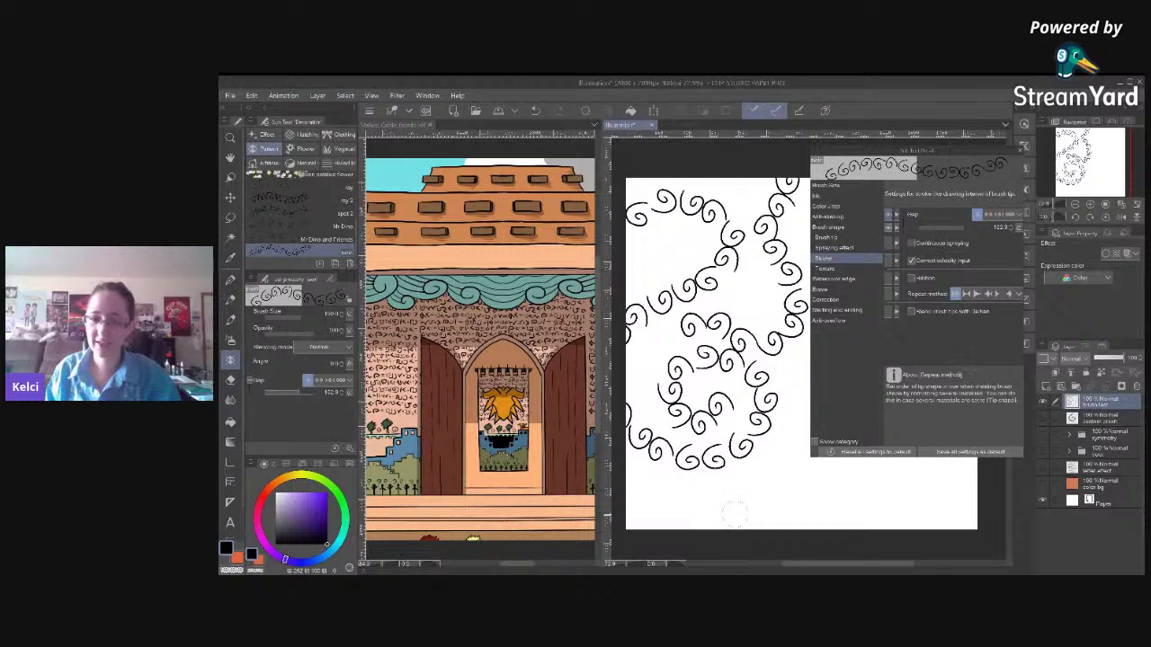
mouse_move(660, 498)
mouse_down()
mouse_move(886, 472)
mouse_move(868, 514)
mouse_up()
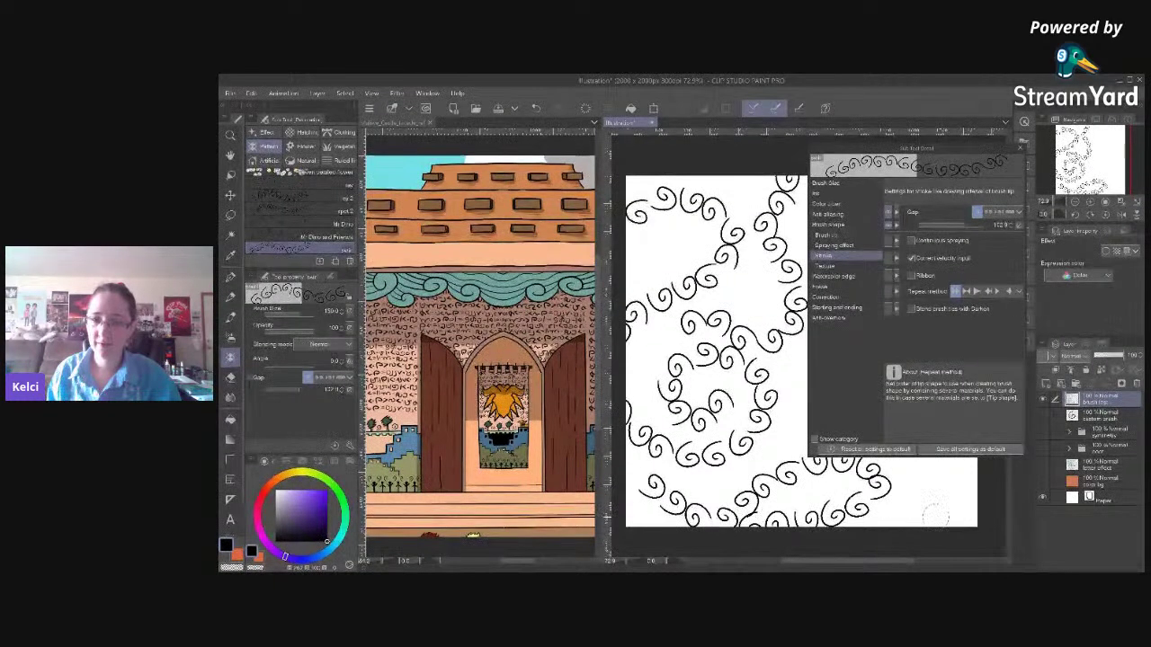
key(Delete)
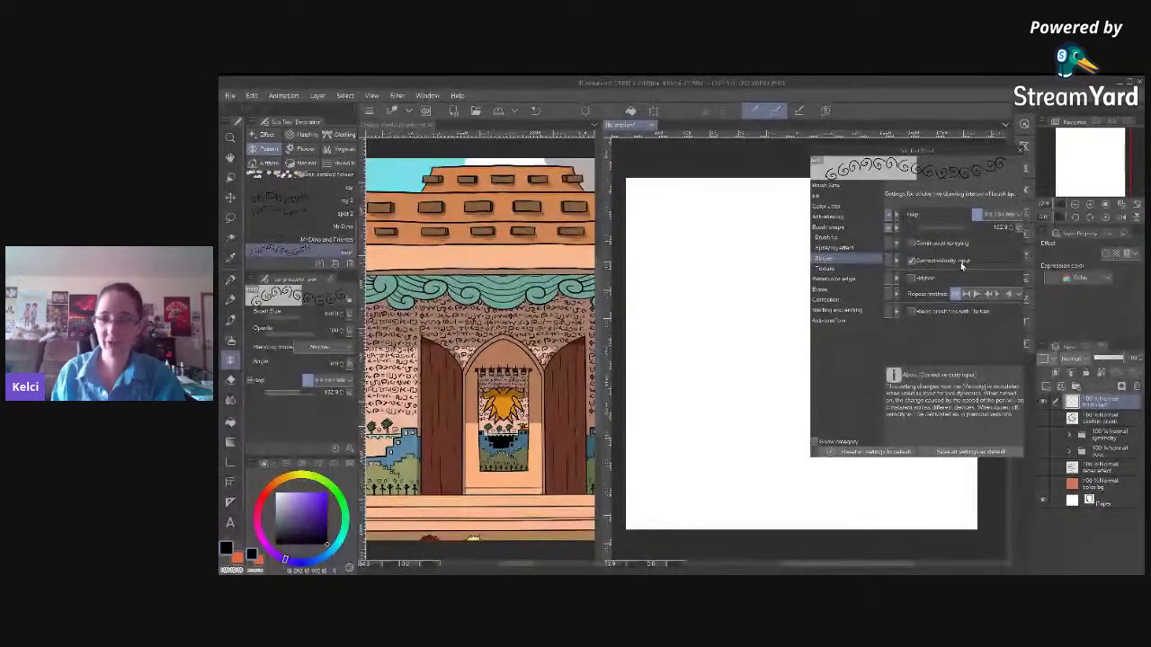
Enable Ribbon for the swirl brush and paint two curved test strokes.
click(913, 280)
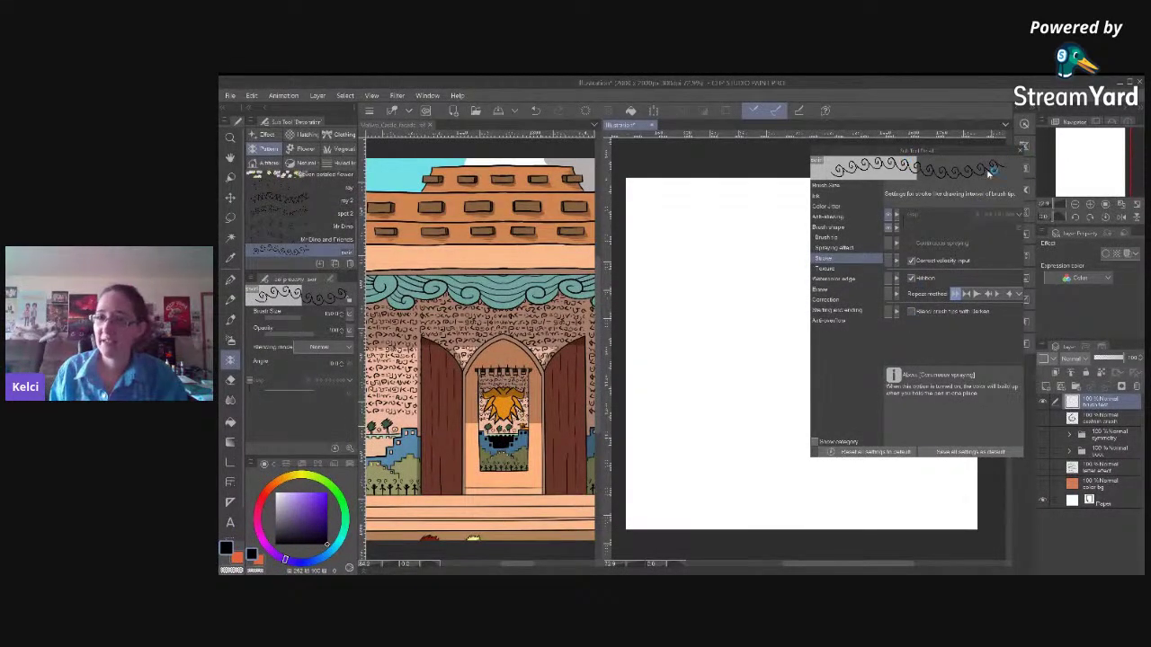
mouse_move(644, 246)
mouse_down()
mouse_move(698, 292)
mouse_move(724, 236)
mouse_up()
mouse_move(634, 358)
mouse_down()
mouse_move(672, 403)
mouse_move(742, 367)
mouse_up()
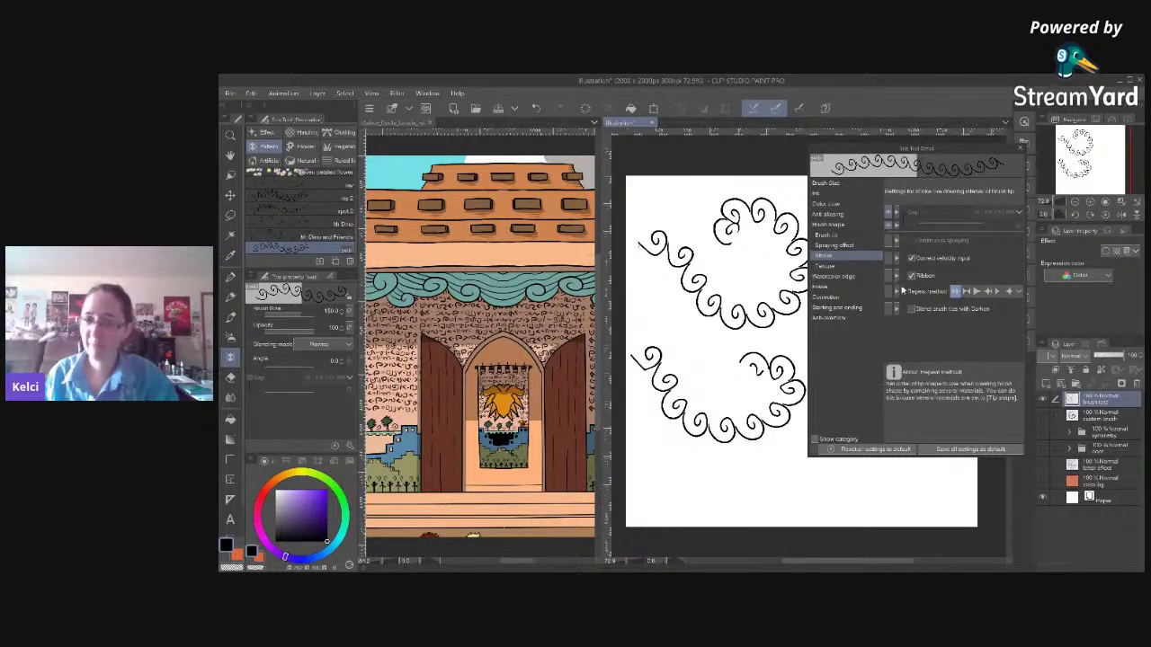
Turn off Ribbon, clear the canvas, and paint a winding swirl stroke with the second repeat method.
click(912, 275)
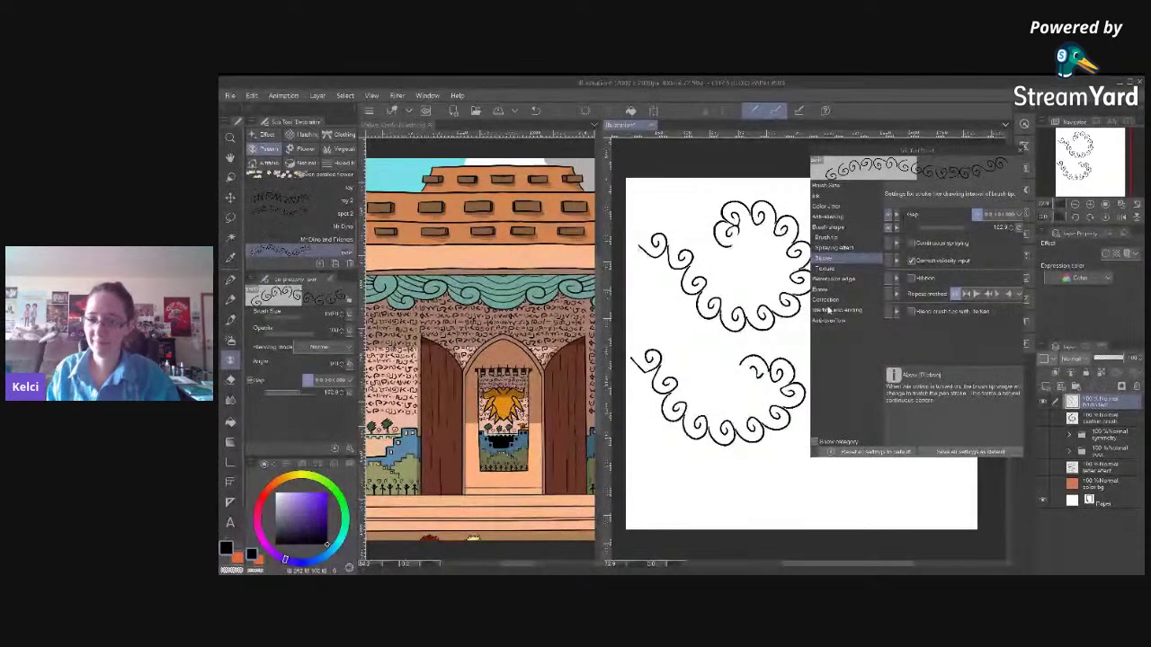
key(Delete)
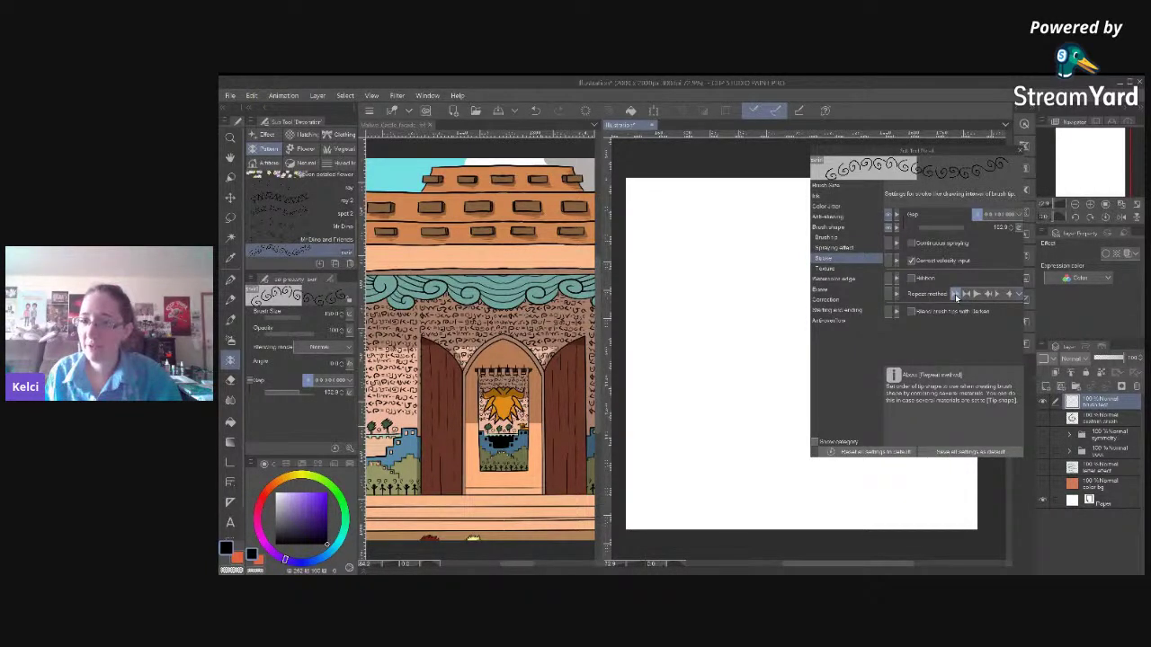
click(955, 294)
mouse_move(640, 232)
mouse_down()
mouse_move(728, 235)
mouse_move(764, 420)
mouse_move(765, 341)
mouse_up()
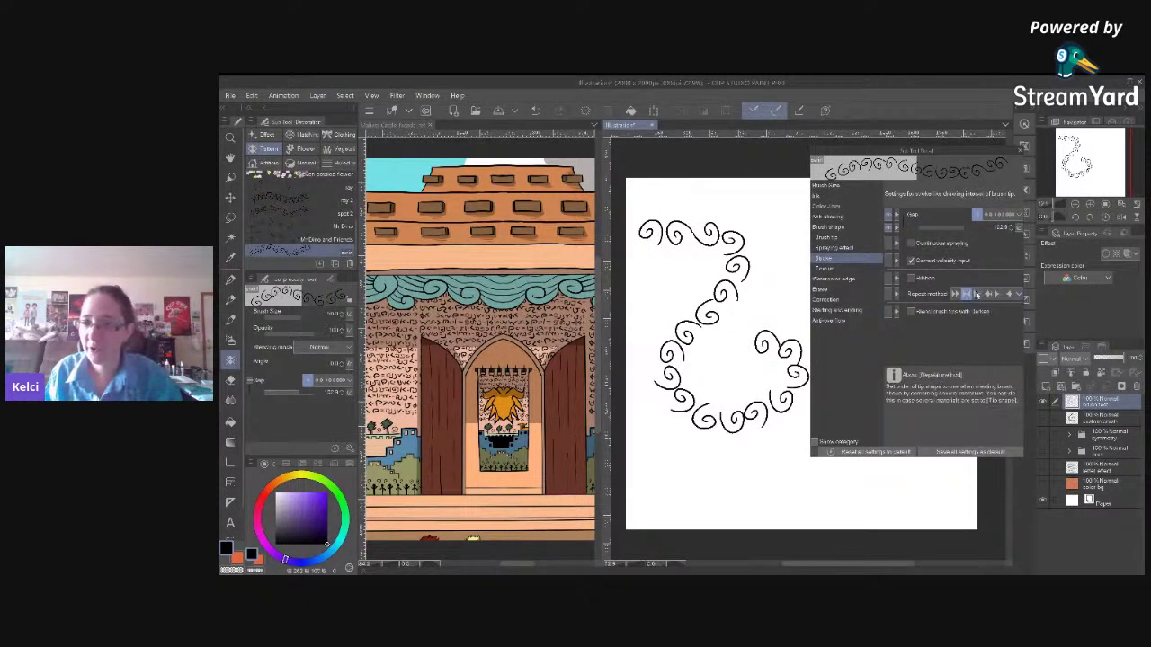
Paint test strokes with the third and fourth repeat methods, clearing the canvas before a final vertical stroke.
click(976, 295)
mouse_move(672, 463)
mouse_down()
mouse_move(704, 471)
mouse_move(782, 494)
mouse_move(735, 503)
mouse_move(969, 496)
mouse_up()
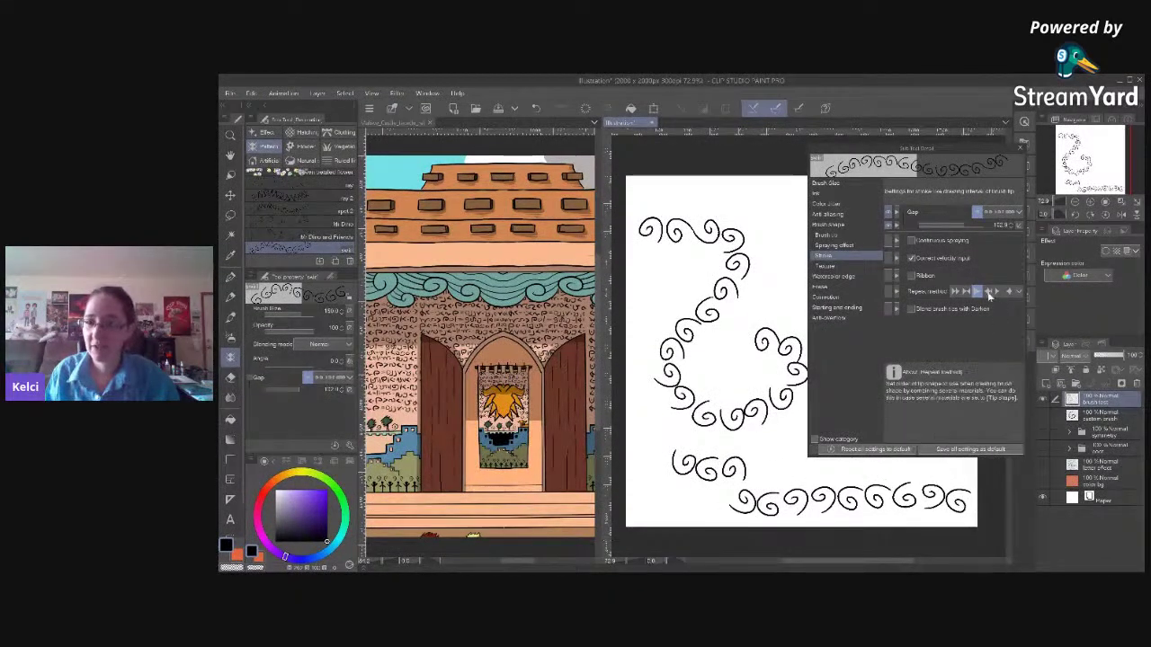
click(989, 292)
mouse_move(697, 199)
mouse_down()
mouse_move(675, 196)
mouse_move(706, 329)
mouse_move(683, 422)
mouse_move(764, 395)
mouse_up()
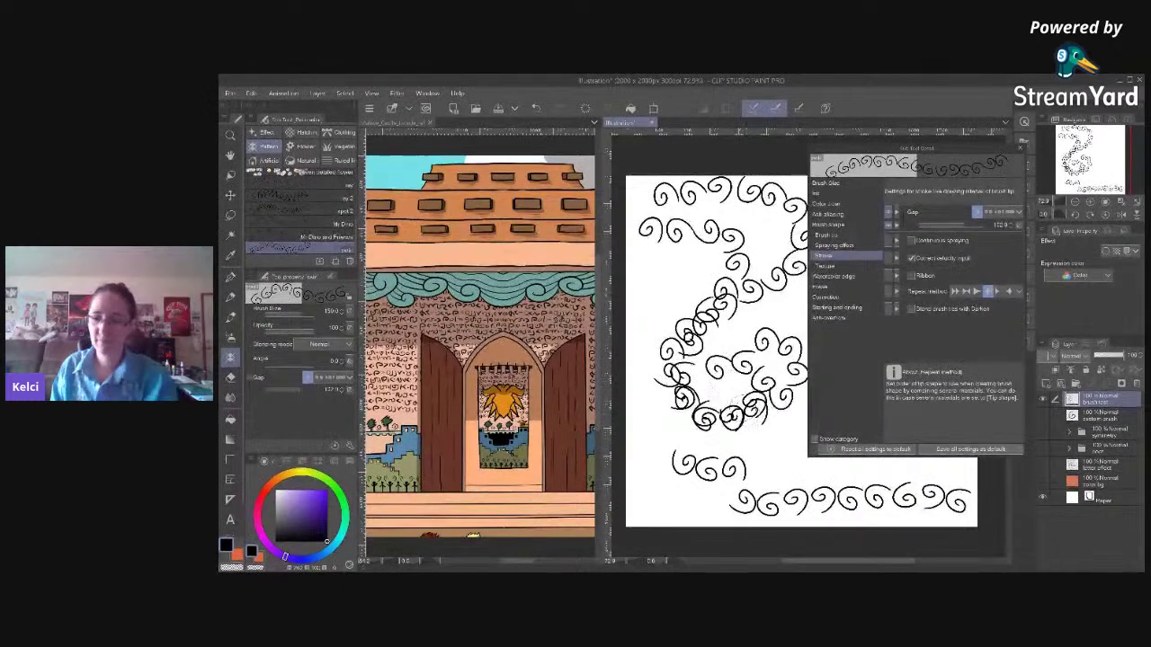
key(Delete)
drag(649, 190, 651, 527)
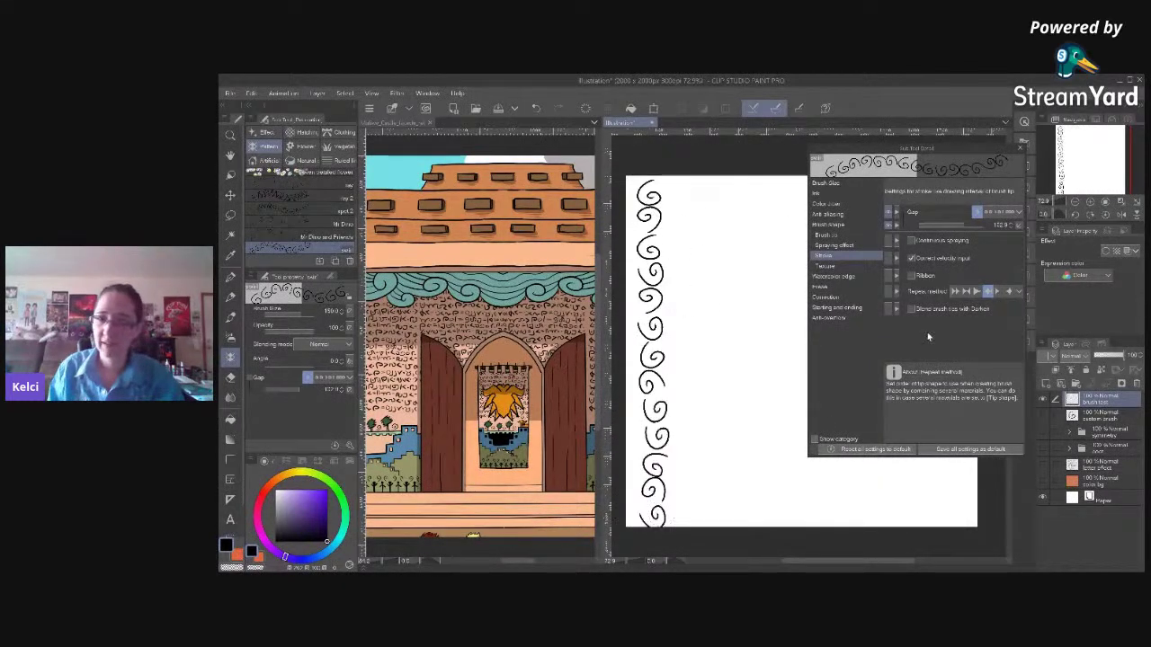
Choose the fifth repeat method and stamp single swirls beside the vertical stroke.
click(1000, 294)
click(681, 201)
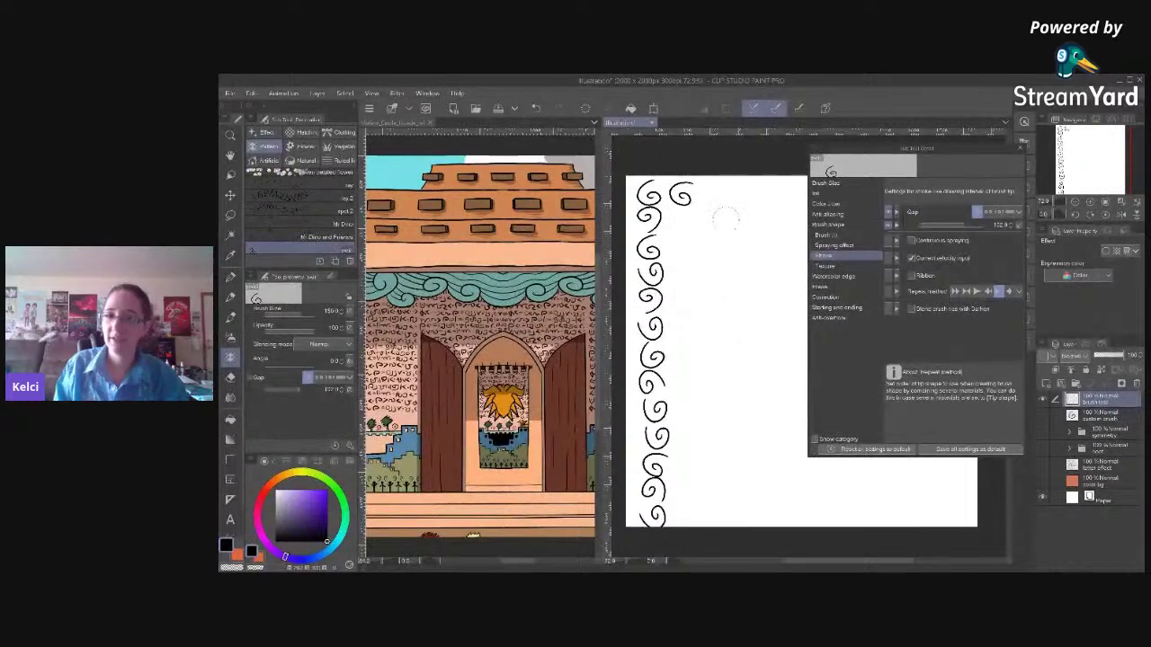
click(680, 222)
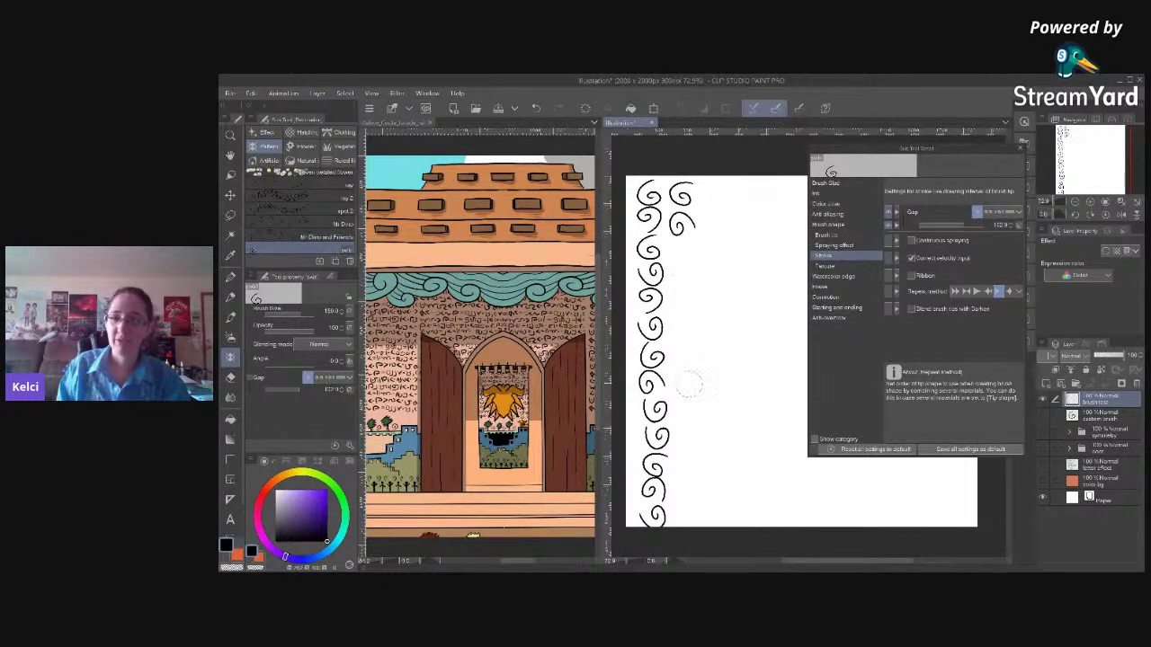
click(714, 200)
click(730, 244)
click(710, 282)
click(698, 330)
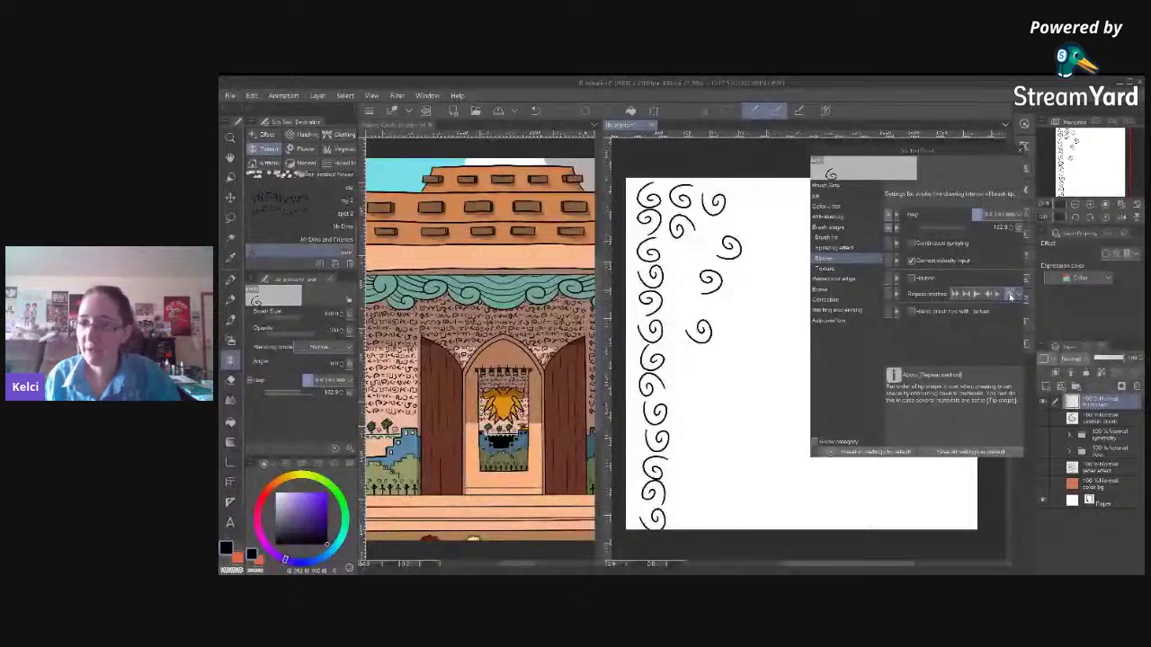
Stamp more scattered single swirls down the canvas to test the last repeat method.
click(725, 306)
click(706, 371)
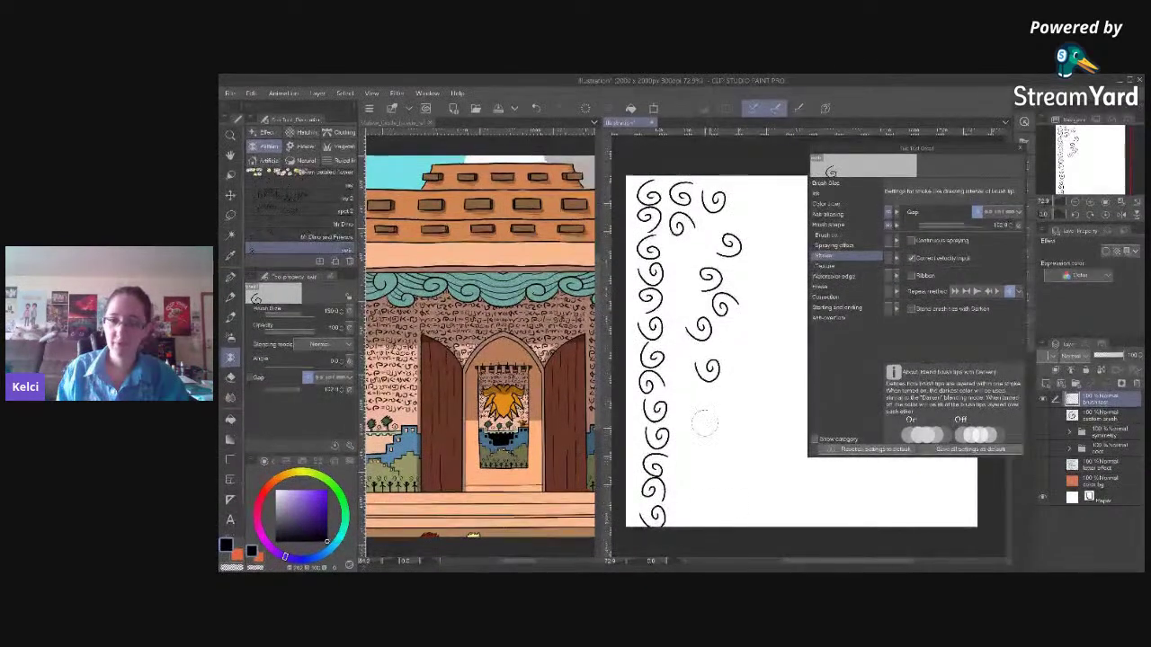
click(737, 340)
click(761, 393)
click(723, 443)
click(702, 480)
click(746, 488)
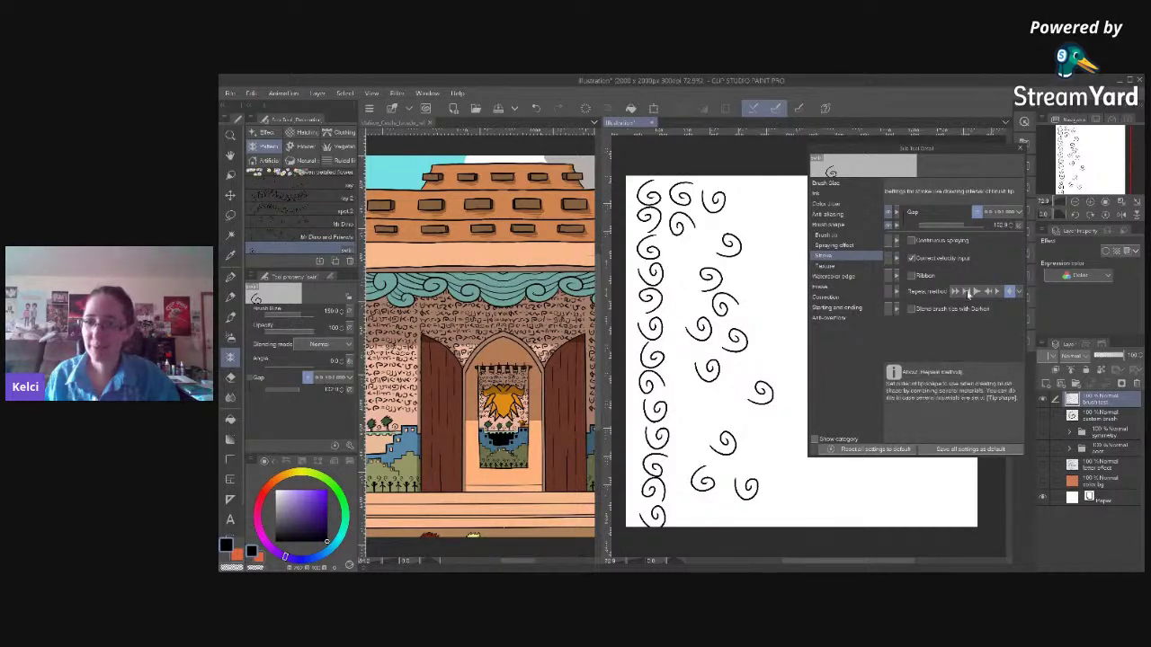
Turn Ribbon back on, clear the canvas, and paint four horizontal rows of connected swirls.
click(913, 279)
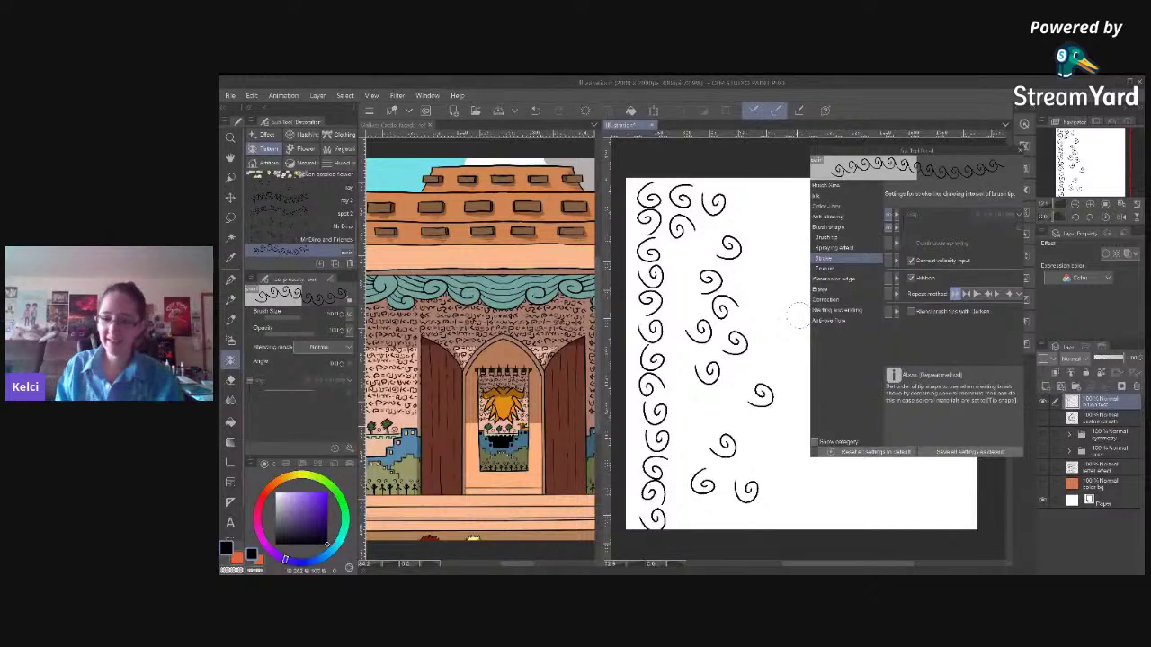
key(Delete)
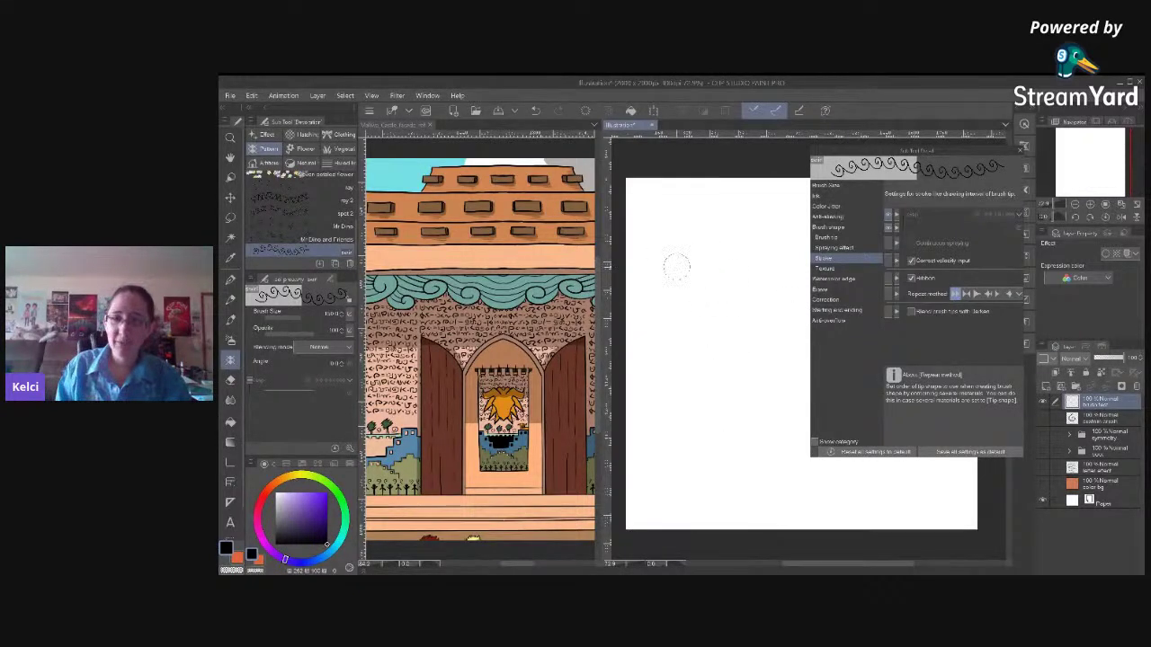
drag(644, 250, 789, 252)
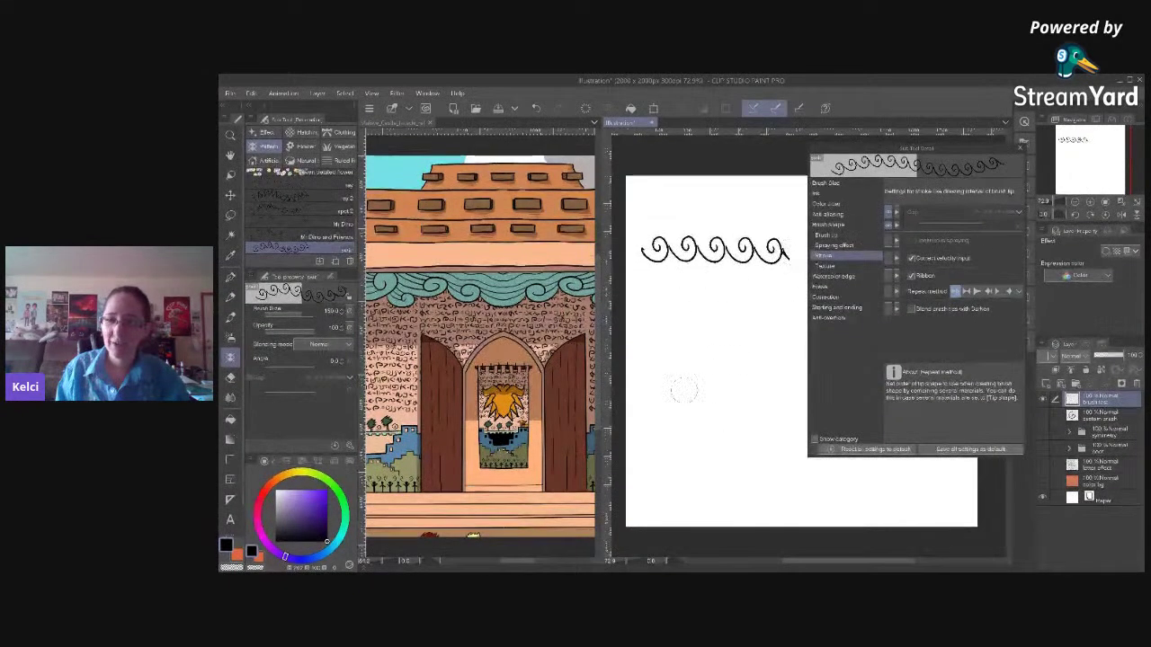
drag(640, 385, 805, 383)
drag(641, 466, 810, 466)
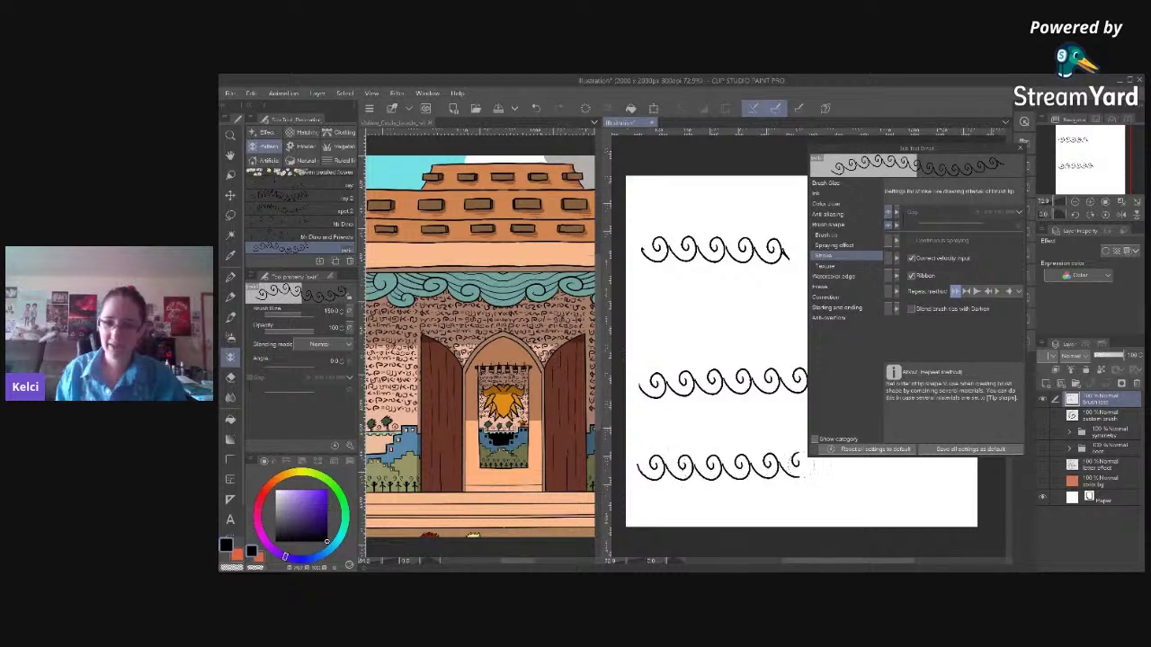
drag(652, 506, 977, 505)
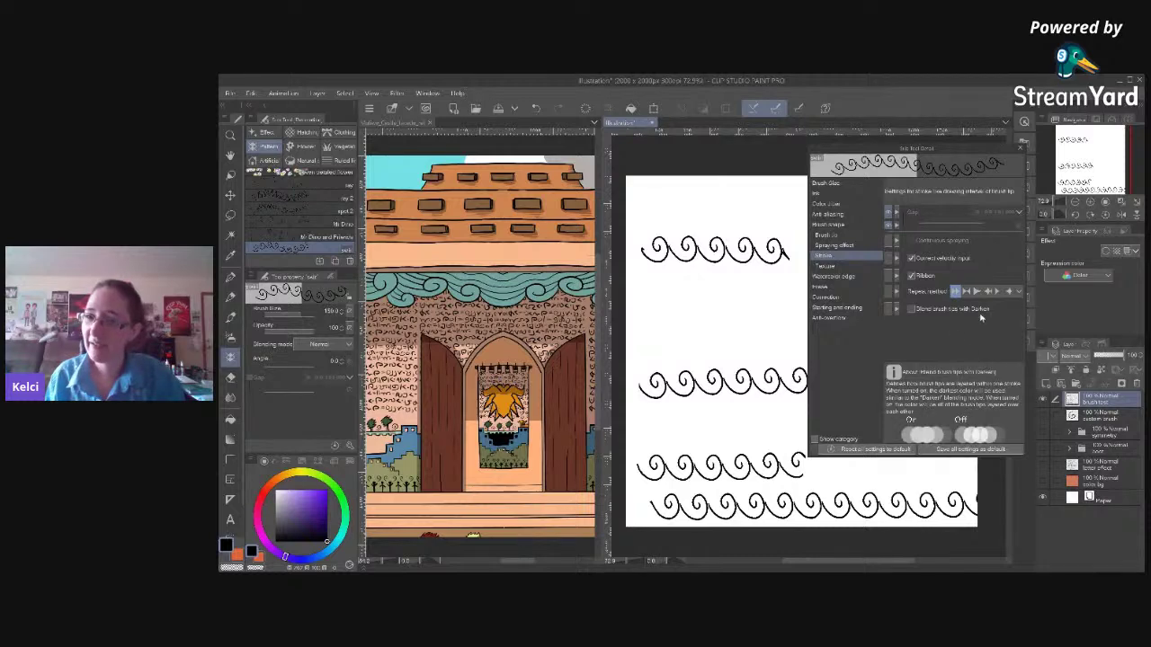
Look through the brush's Texture, Ink and Brush Size settings and close the sub tool details.
click(839, 267)
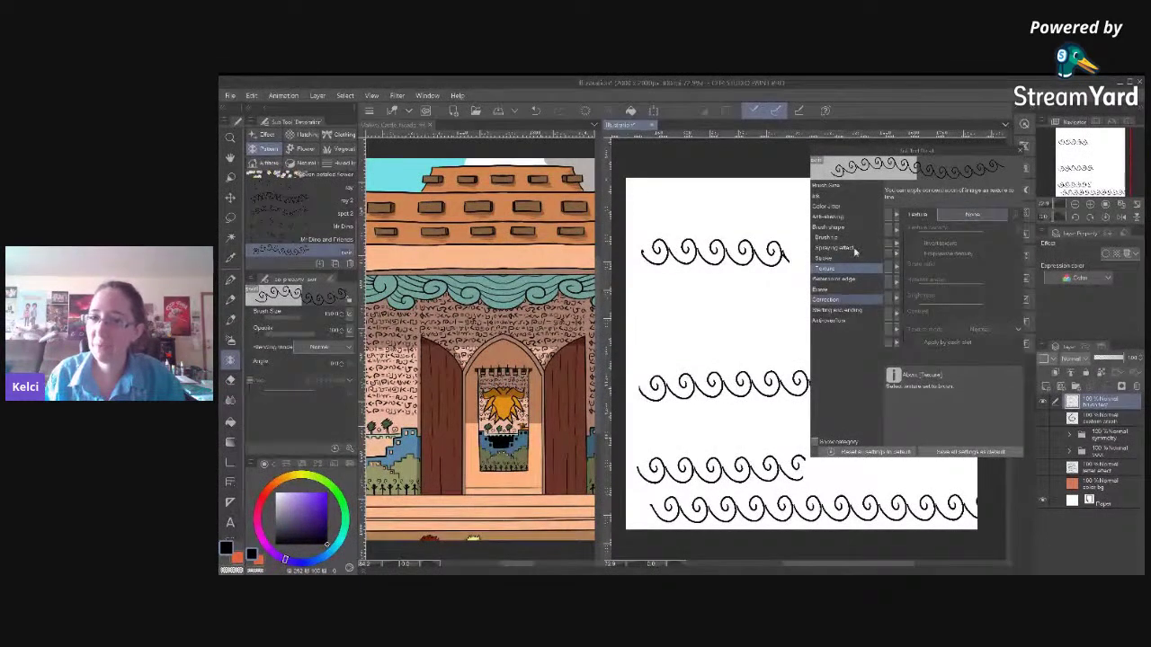
click(852, 196)
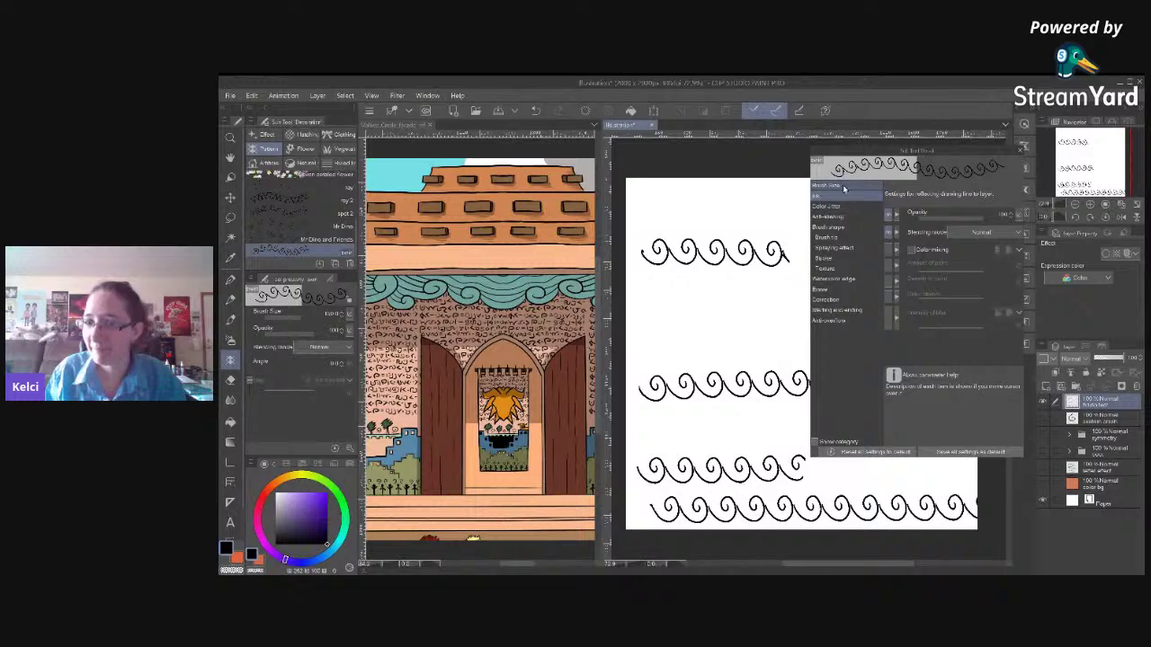
click(844, 187)
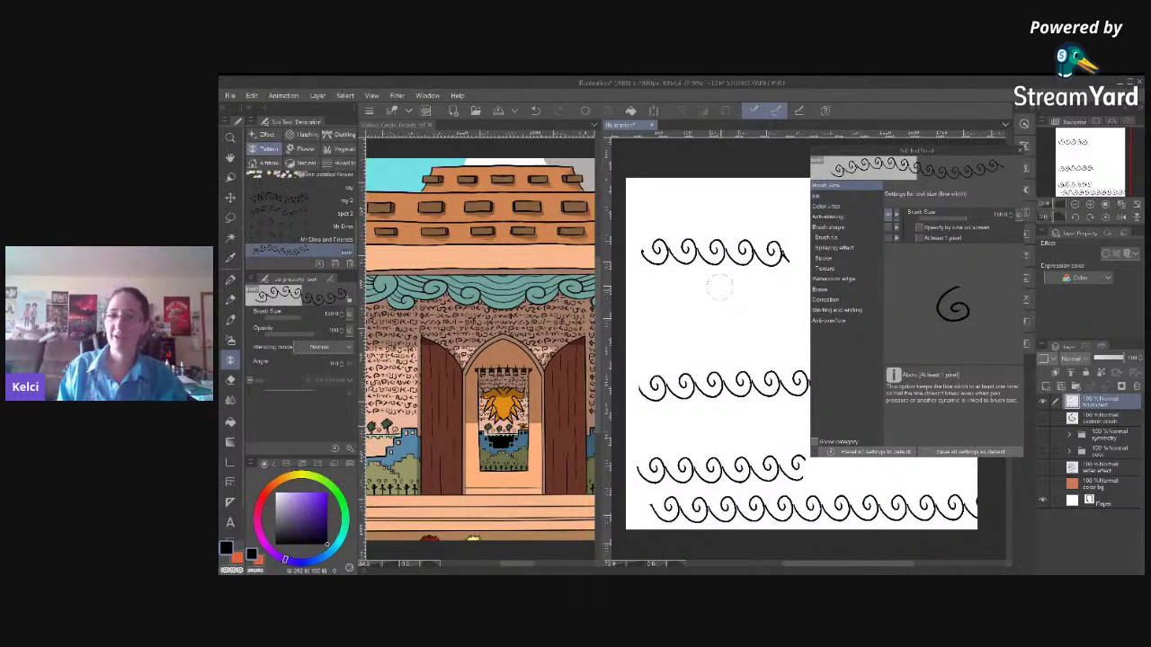
click(1020, 151)
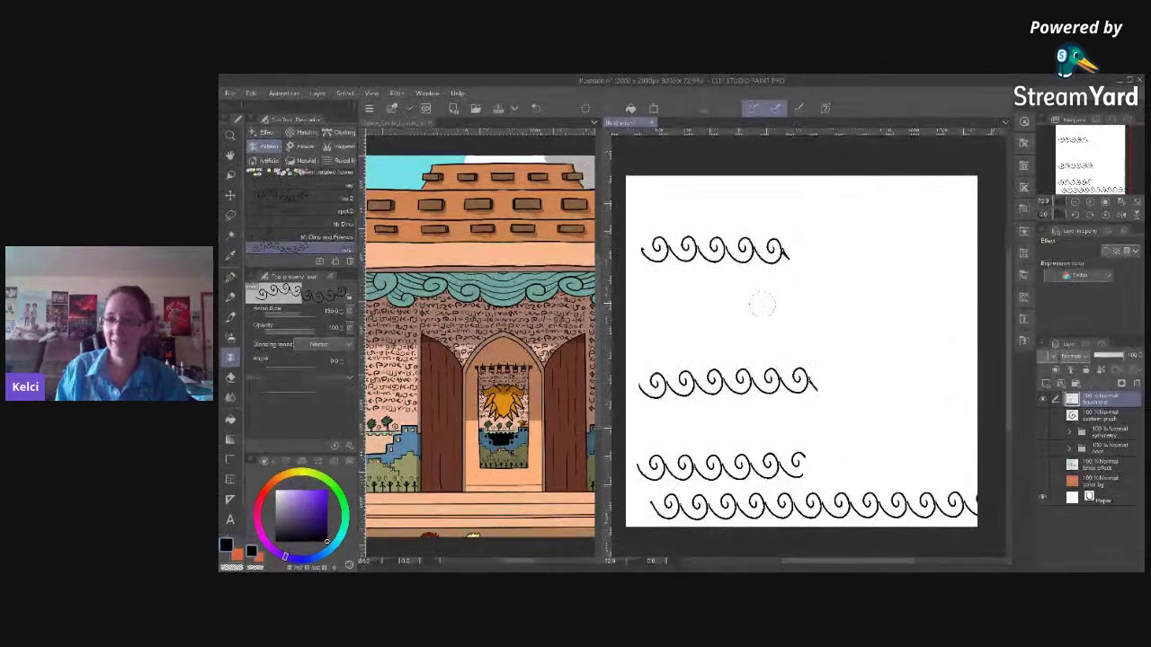
Group the brush test and custom brush layers into a newly named folder and collapse it.
ctrl+click(1111, 420)
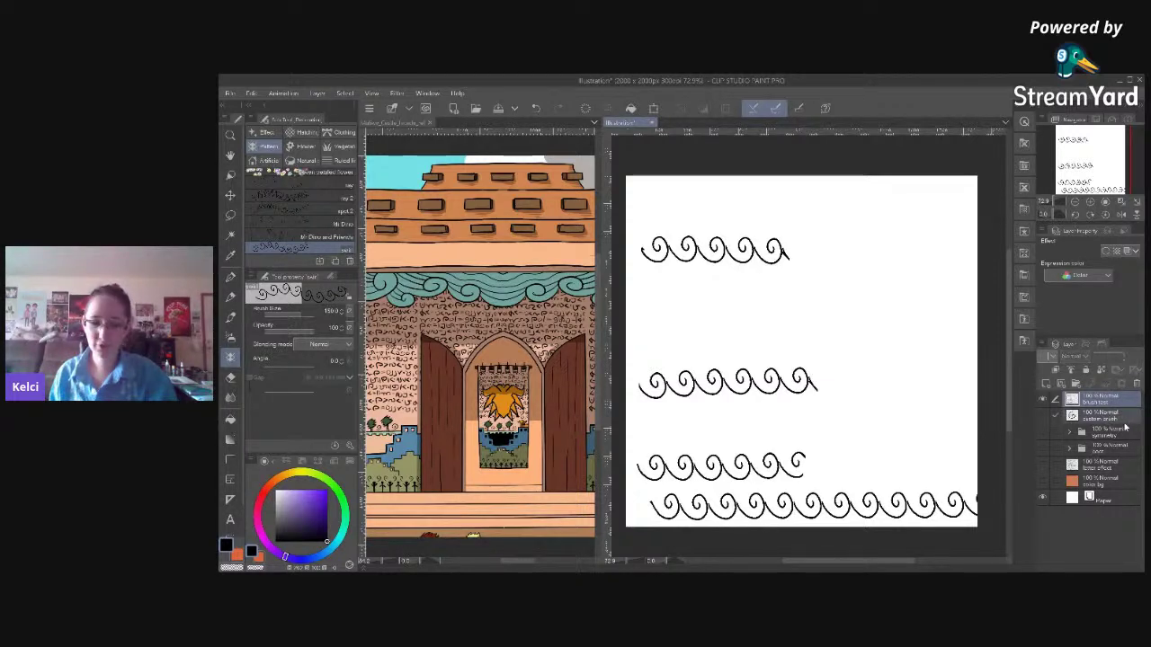
key(ctrl+g)
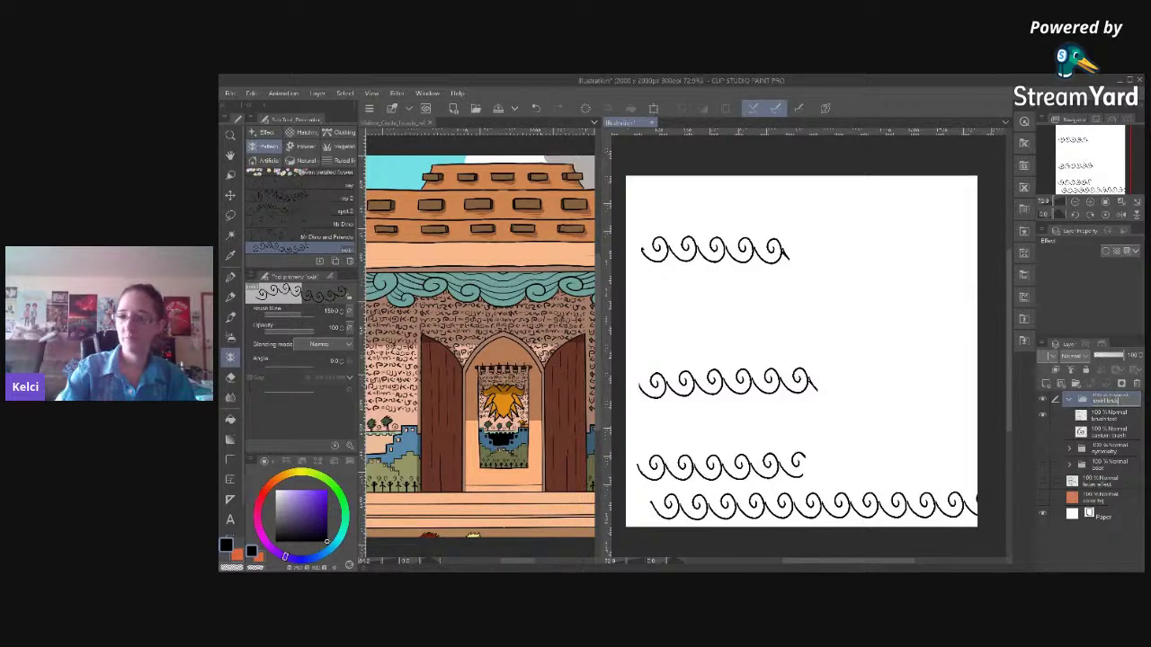
click(1070, 398)
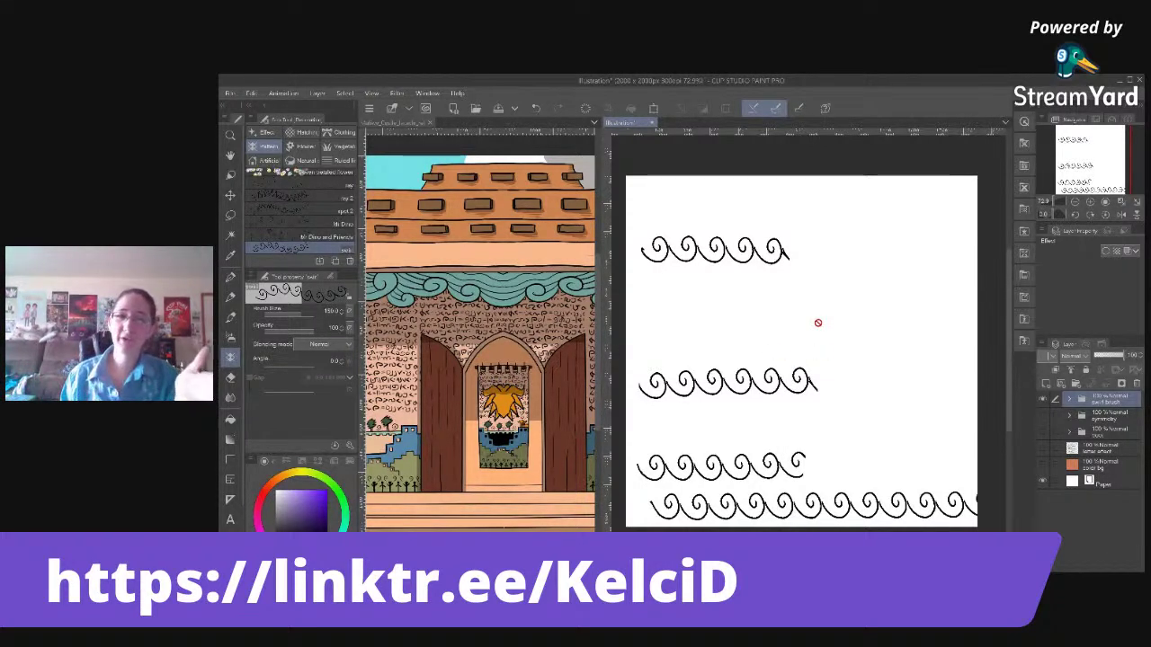
Try the Mr Dino and Friends pattern brush with test strokes on a new layer, and clear them.
click(319, 236)
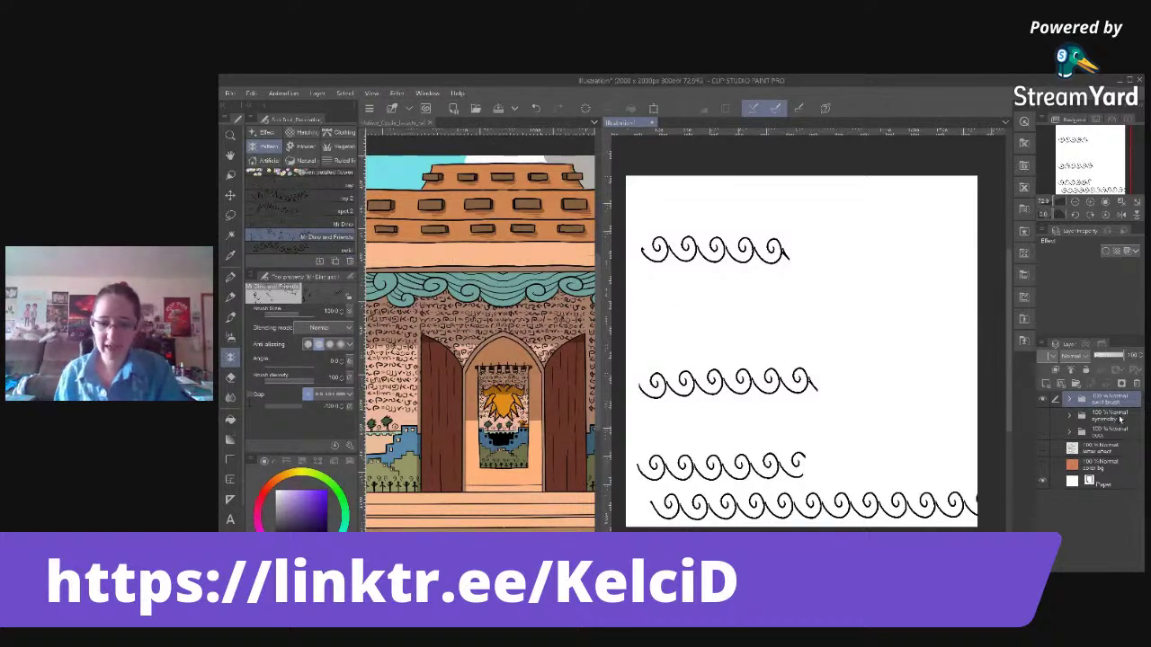
key(ctrl+shift+n)
mouse_move(650, 308)
mouse_down()
mouse_move(924, 322)
mouse_move(910, 391)
mouse_move(863, 405)
mouse_move(674, 360)
mouse_up()
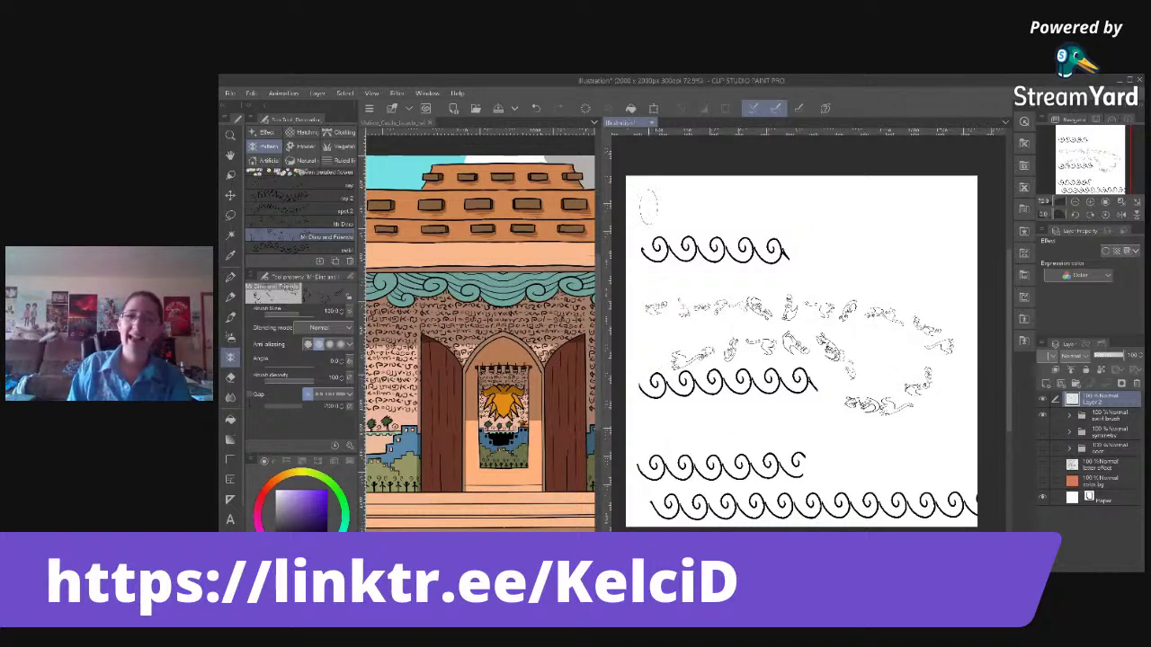
mouse_move(643, 203)
mouse_down()
mouse_move(816, 210)
mouse_move(890, 229)
mouse_move(922, 265)
mouse_up()
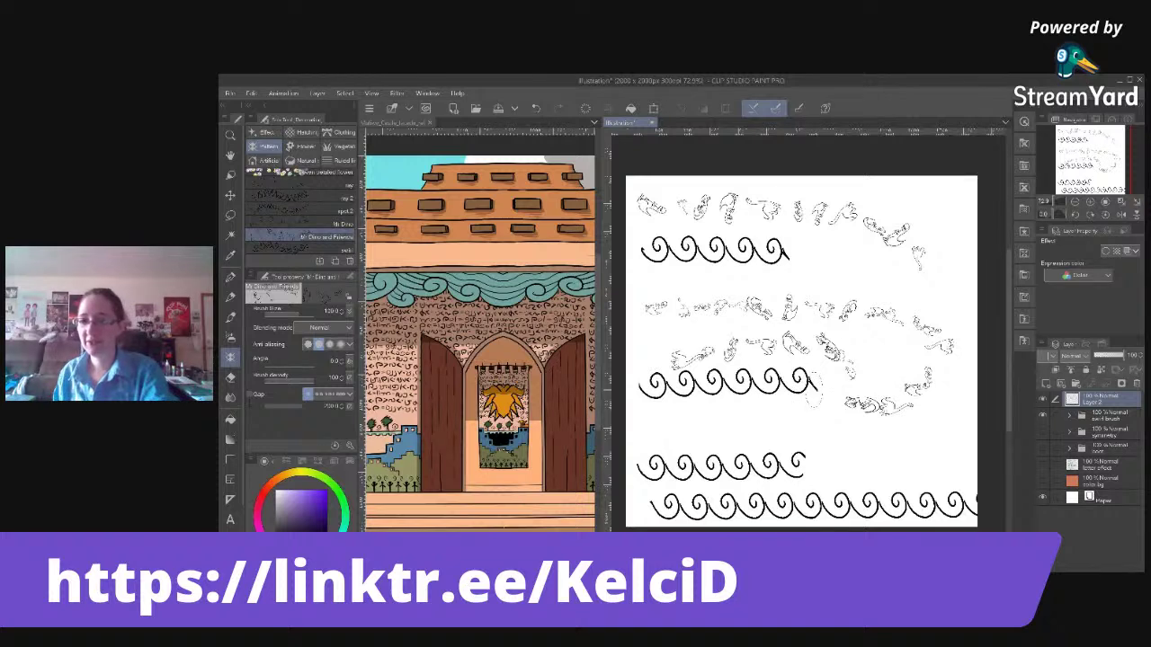
key(Delete)
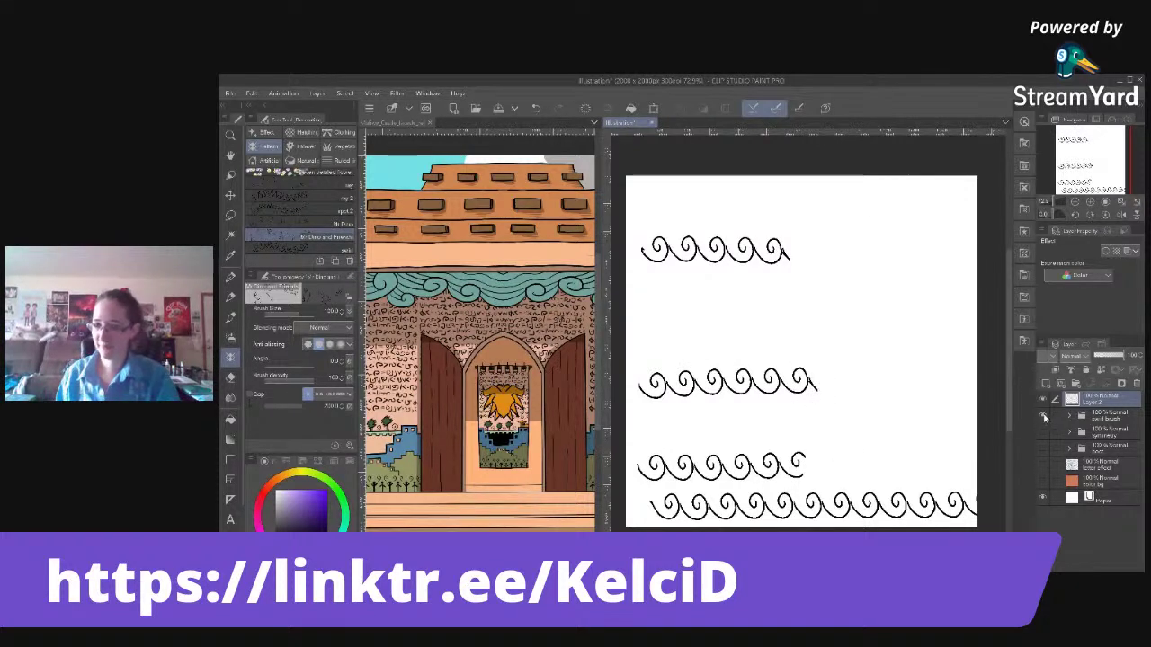
Hide the folder holding the swirl strokes and rename the new layer as lettering.
click(1044, 416)
double_click(1097, 405)
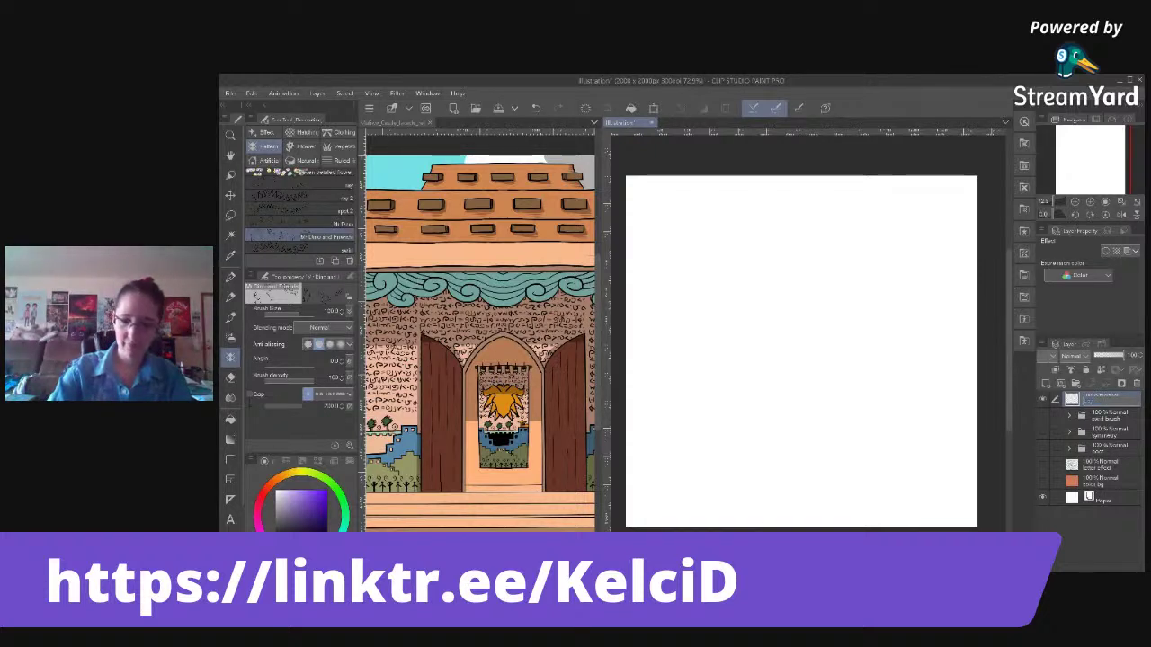
key(Return)
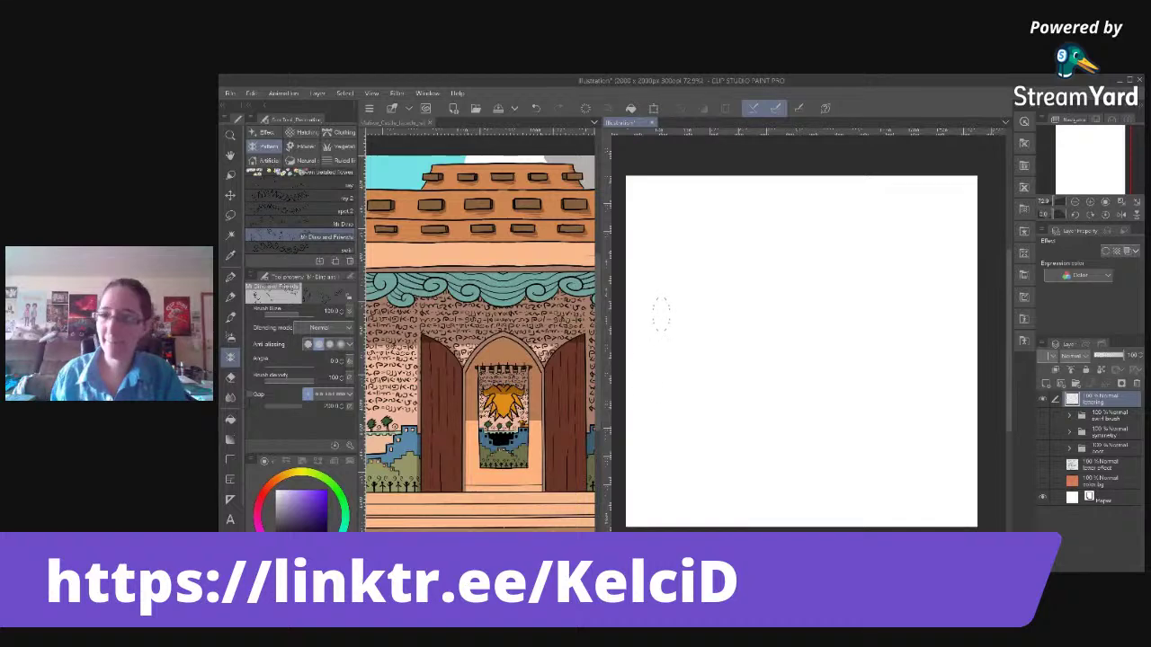
Add a border effect to the new layer with a black edge color.
click(1107, 253)
click(1105, 297)
click(905, 386)
key(Return)
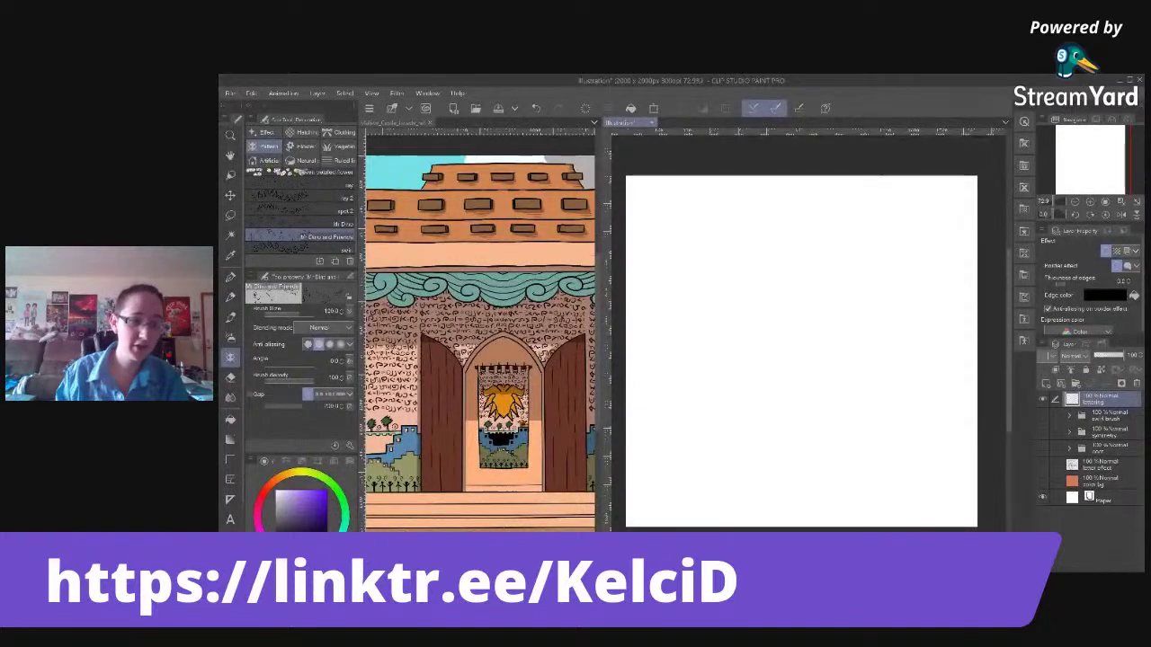
Switch to the G-pen and enlarge the glyph writing on the wall of the castle reference image.
key(p)
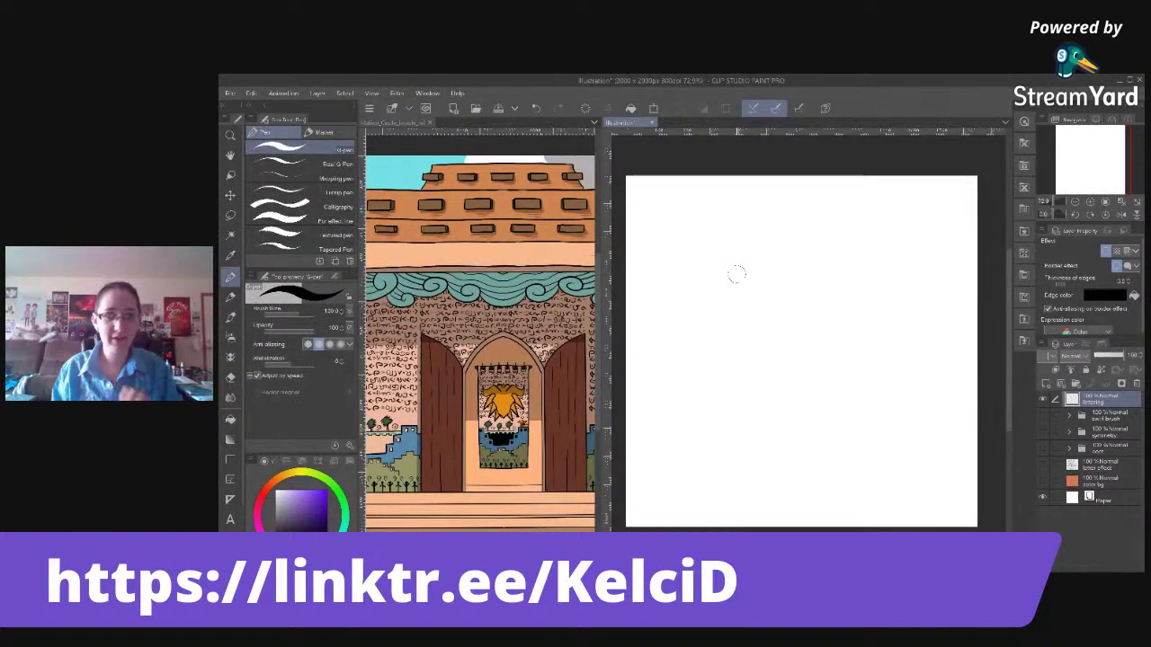
click(557, 390)
drag(461, 307, 530, 305)
scroll(454, 350, up, 4)
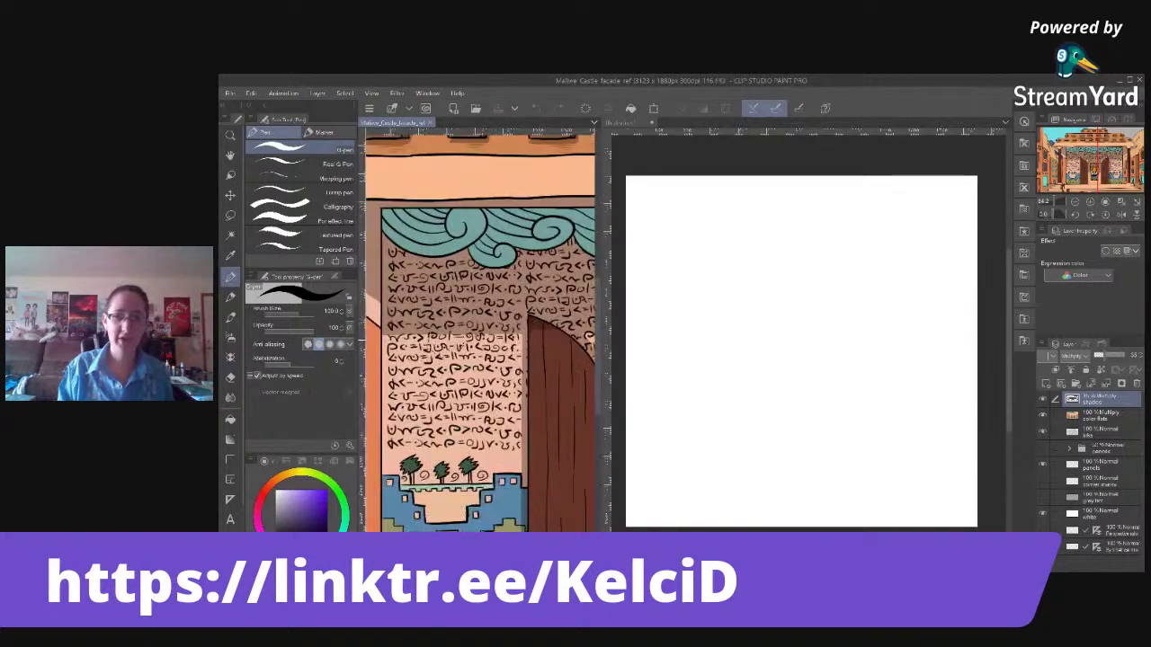
mouse_move(456, 347)
mouse_down()
mouse_move(481, 338)
mouse_move(467, 334)
mouse_up()
scroll(438, 378, up, 1)
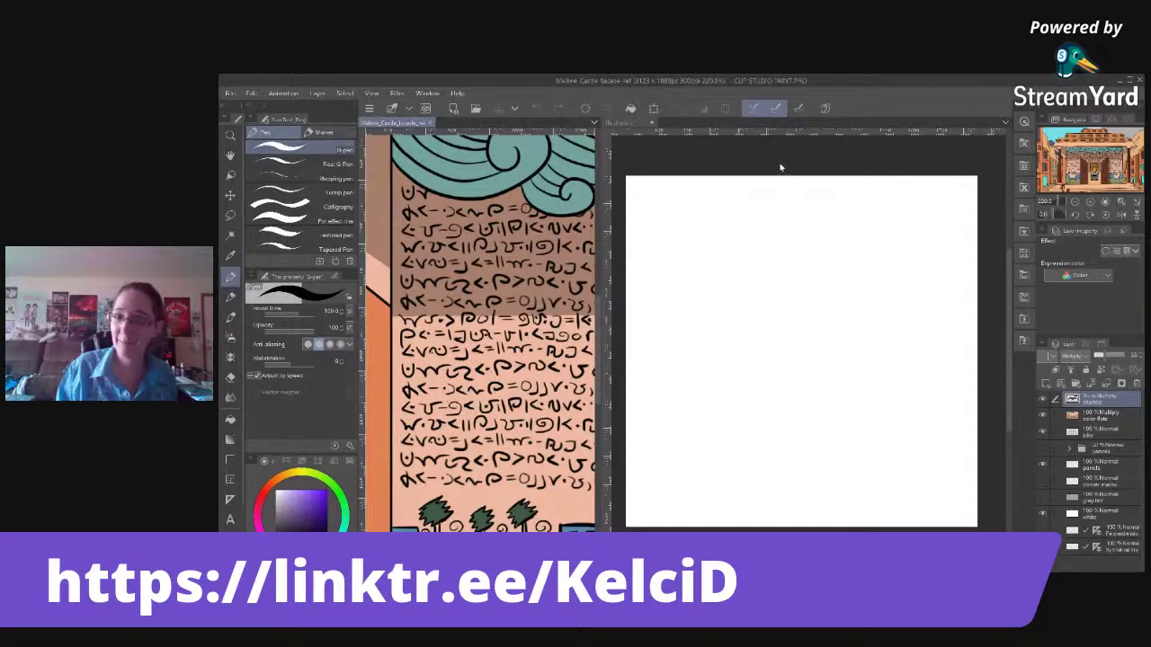
Draw a large looped glyph with a long stem on the blank canvas, redoing the first attempt.
click(780, 167)
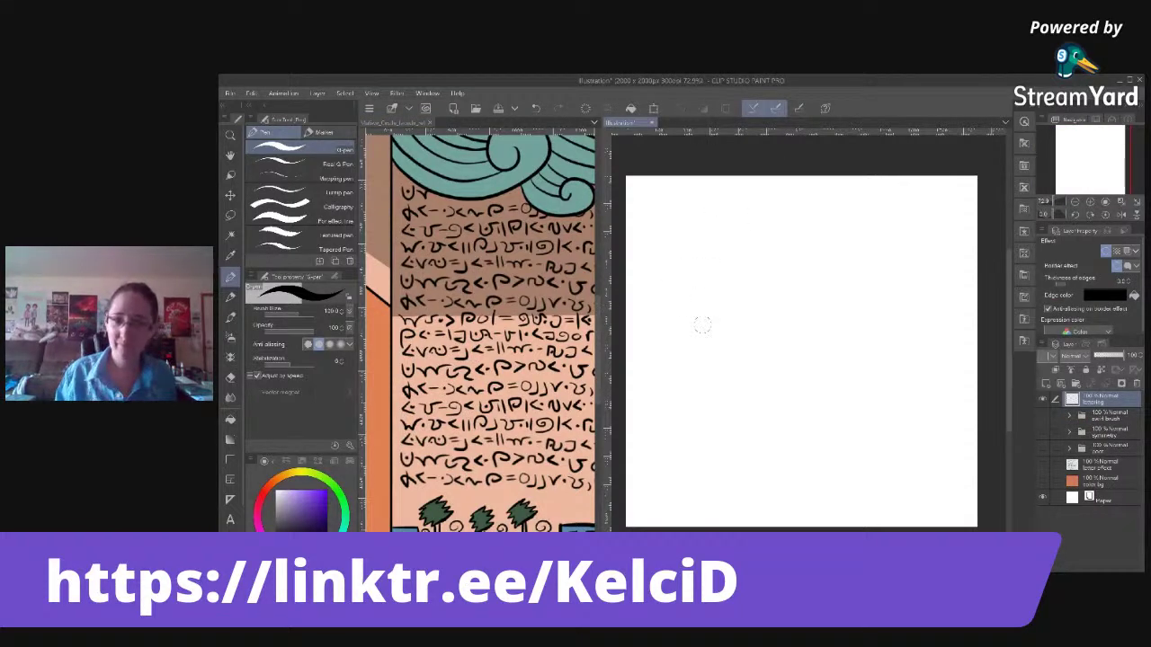
mouse_move(673, 402)
mouse_down()
mouse_move(676, 250)
mouse_move(676, 331)
mouse_up()
key(ctrl+z)
mouse_move(668, 434)
mouse_down()
mouse_move(657, 378)
mouse_move(683, 322)
mouse_up()
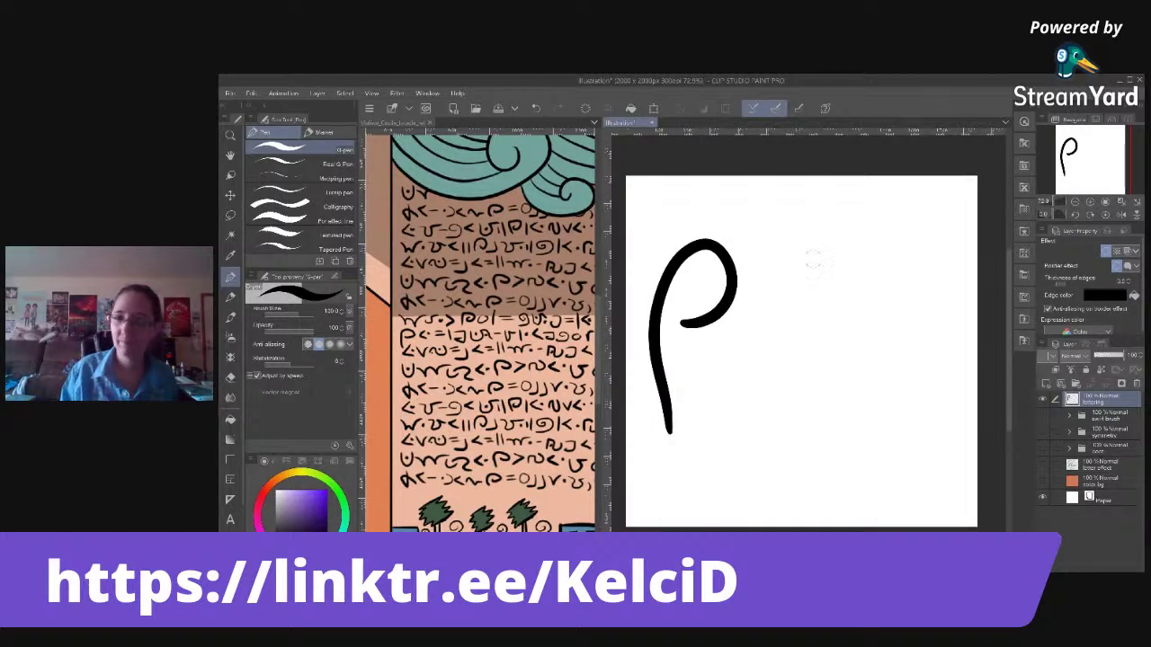
Draw a left-pointing angle bracket, a dot and an equals-shaped glyph in a row beside the looped glyph.
mouse_move(826, 254)
mouse_down()
mouse_move(804, 266)
mouse_move(814, 316)
mouse_move(834, 322)
mouse_up()
click(842, 286)
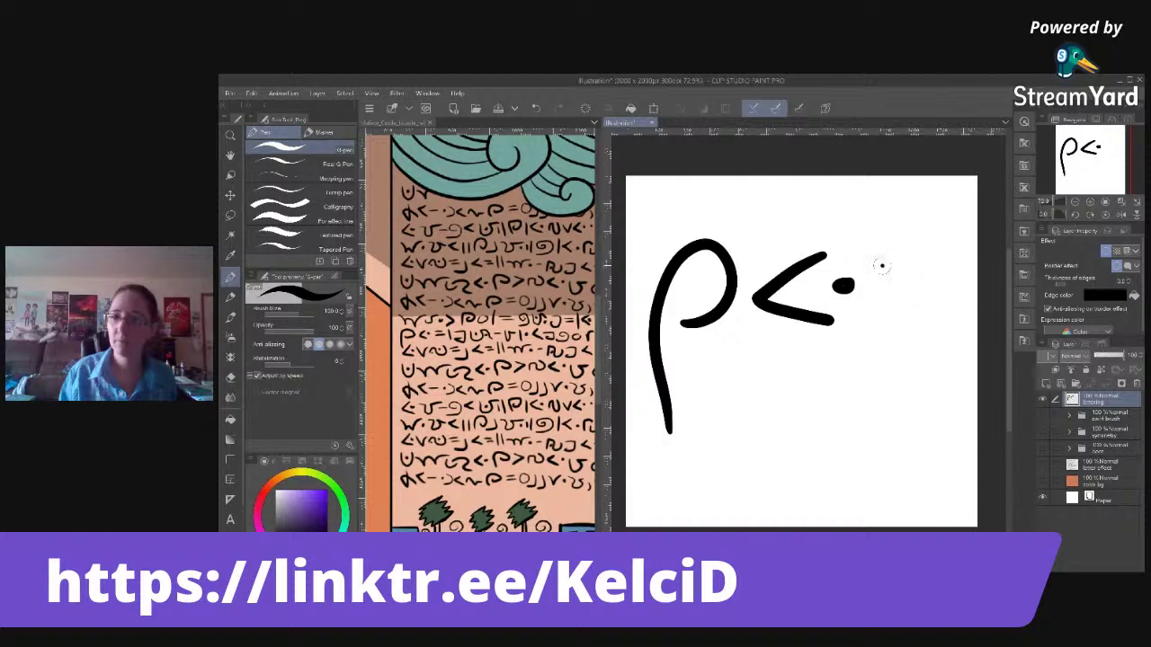
drag(883, 267, 944, 263)
drag(884, 311, 943, 310)
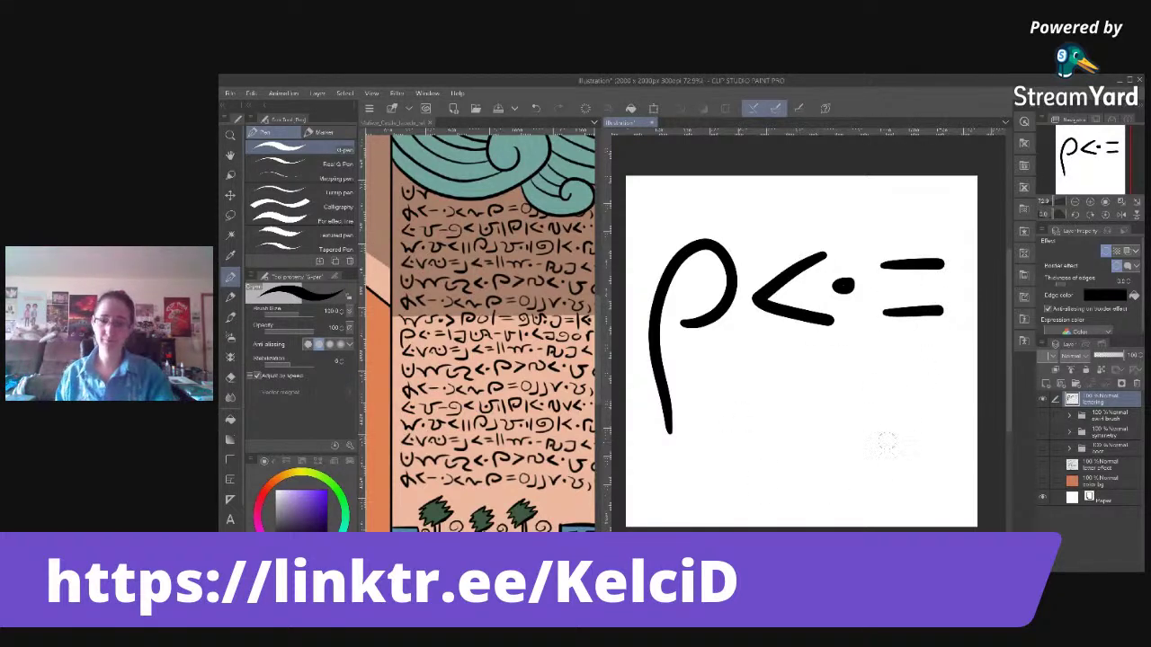
Lasso the whole glyph row and register it as an image material named as lettering 1, enabled for use as a brush tip shape.
key(m)
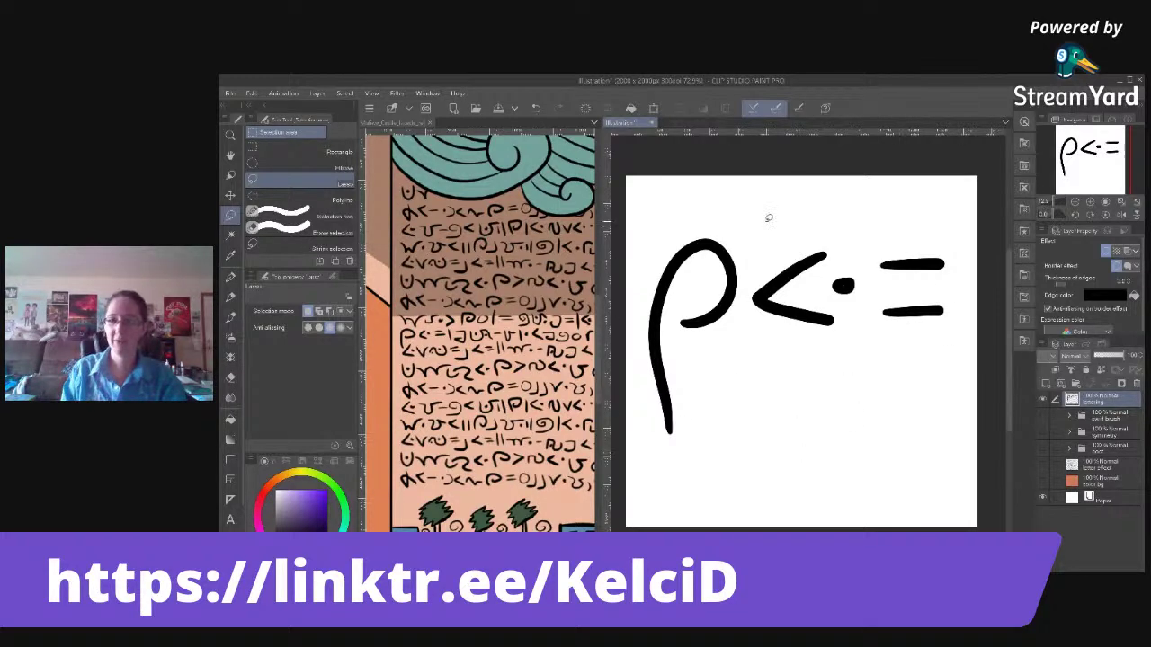
mouse_move(951, 228)
mouse_down()
mouse_move(703, 217)
mouse_move(647, 256)
mouse_move(638, 439)
mouse_move(736, 454)
mouse_move(803, 432)
mouse_move(974, 316)
mouse_move(968, 243)
mouse_up()
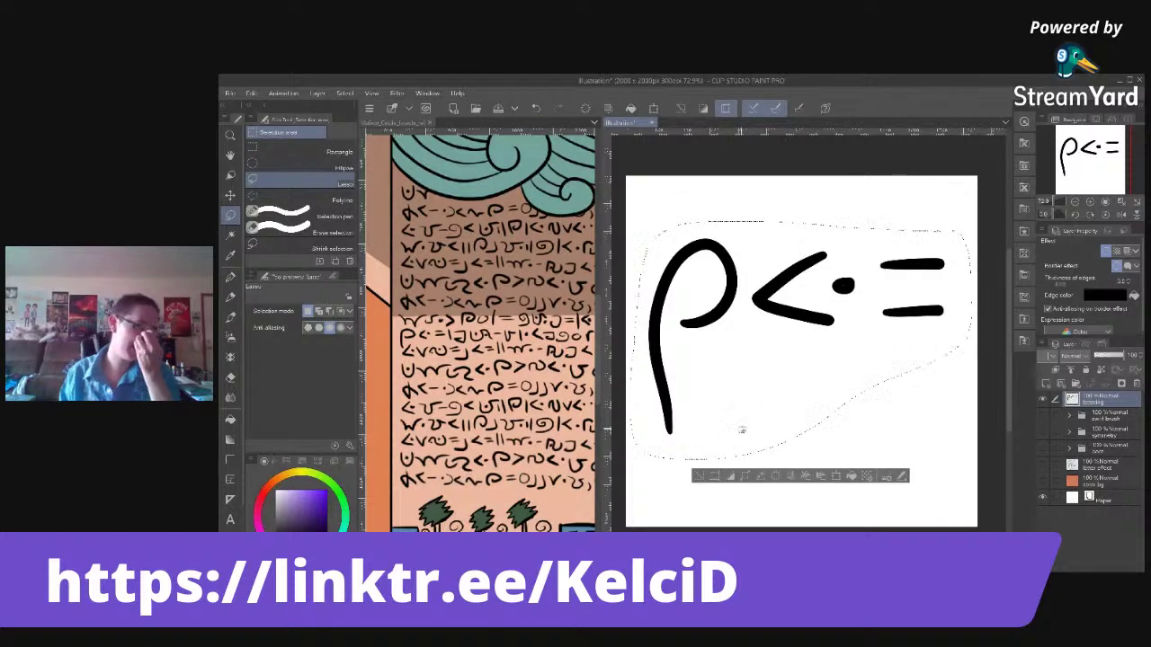
click(252, 94)
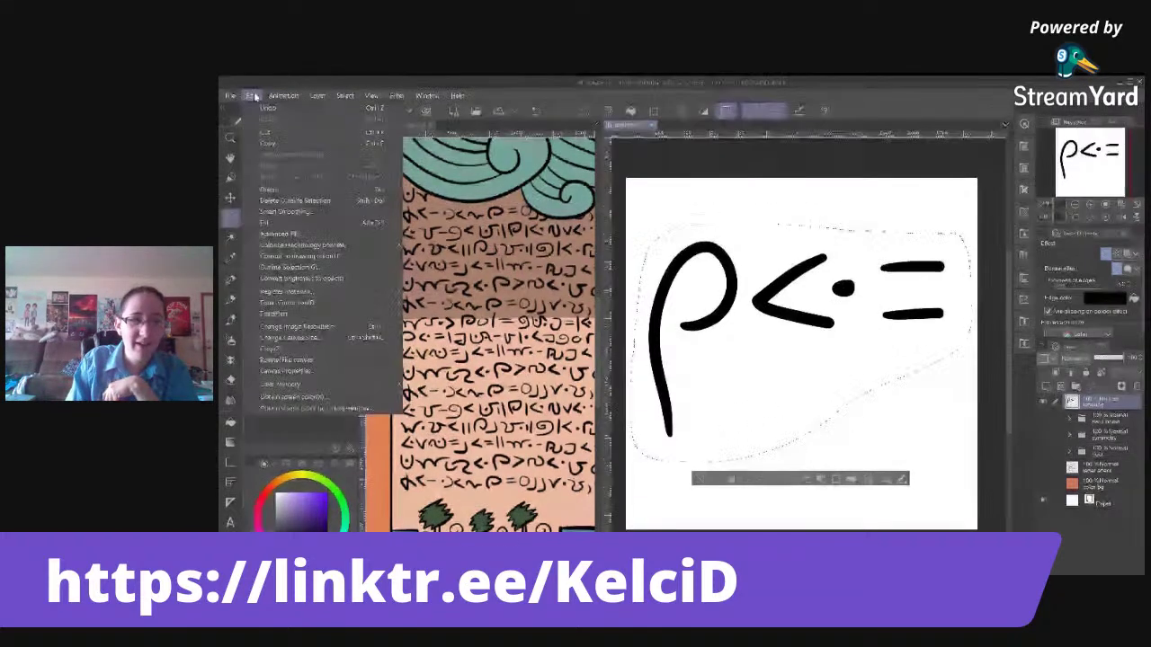
mouse_move(319, 292)
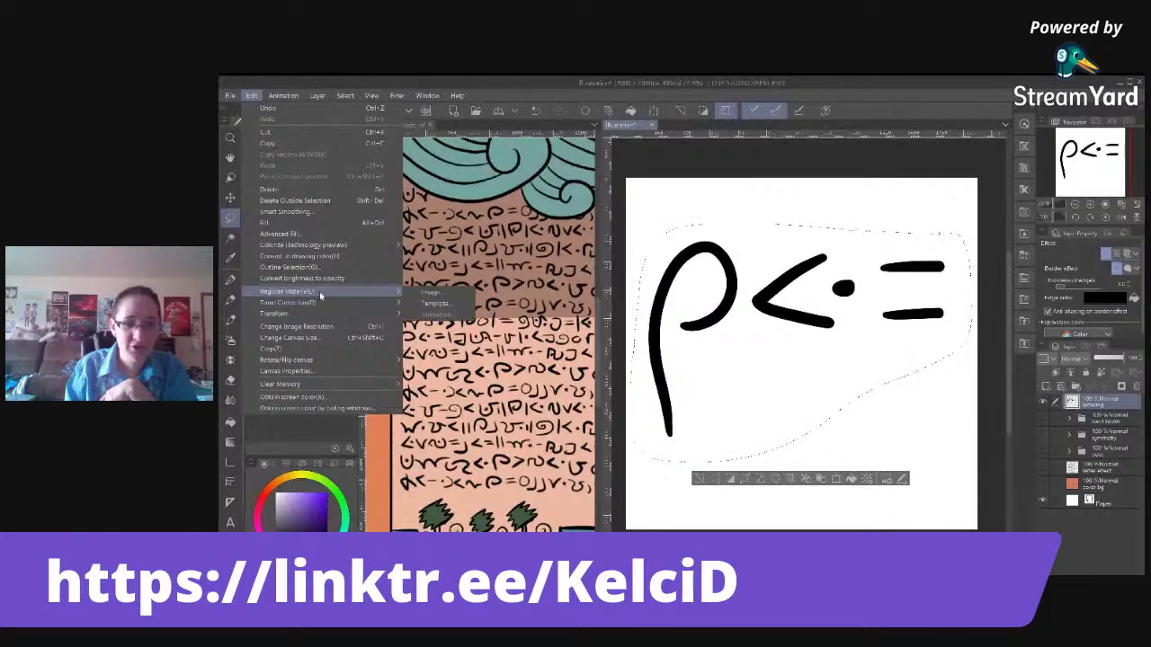
click(416, 293)
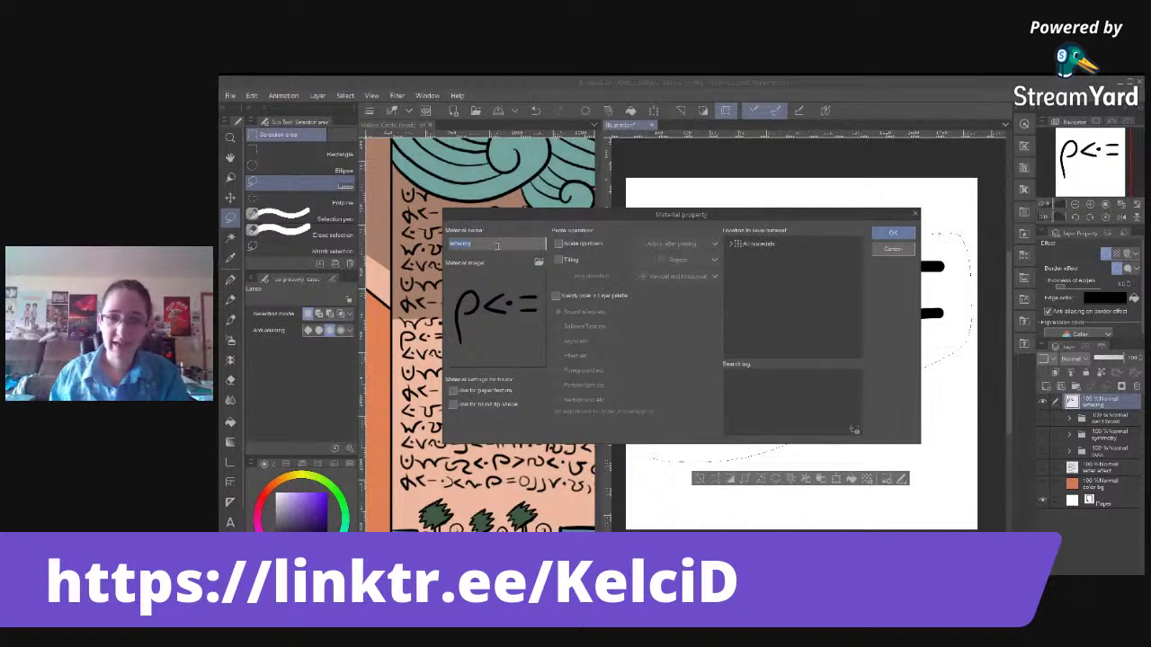
text(lowercase p)
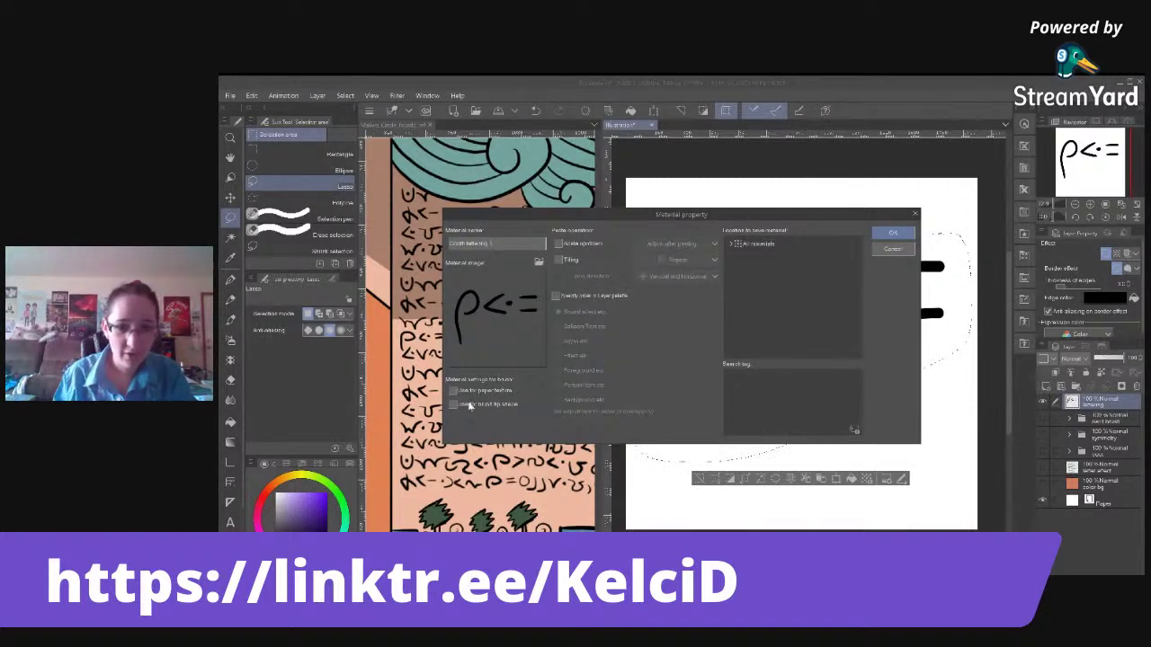
Save the material under Color pattern > Pattern > Other and clear the selection around the glyphs.
click(745, 244)
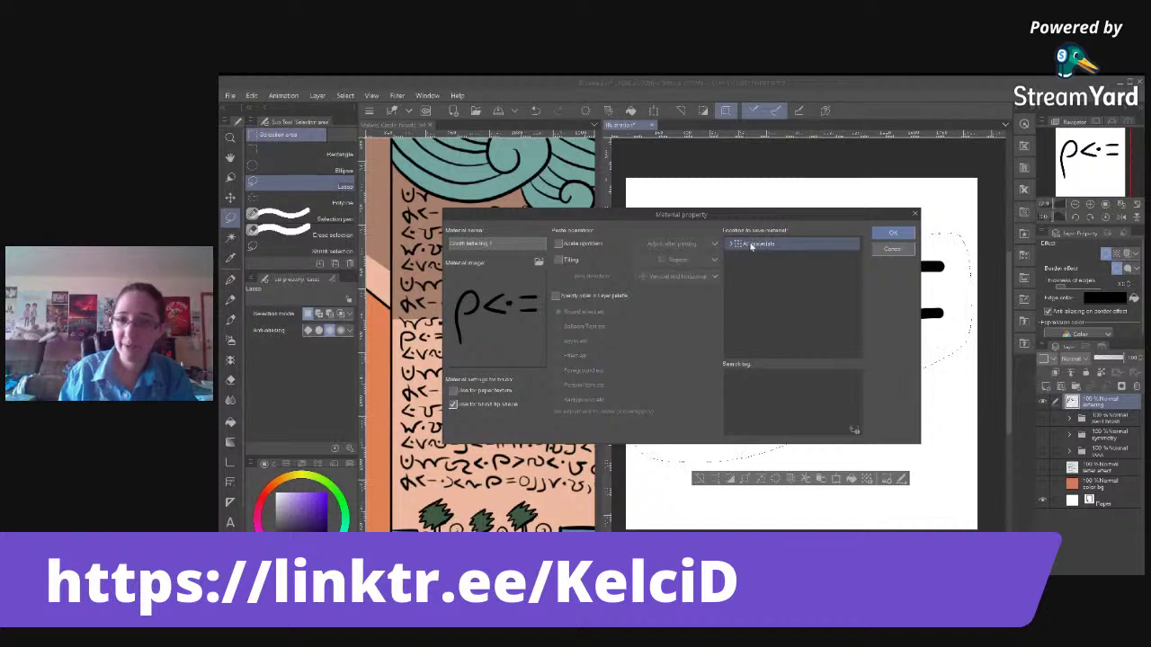
click(732, 243)
click(783, 258)
double_click(784, 260)
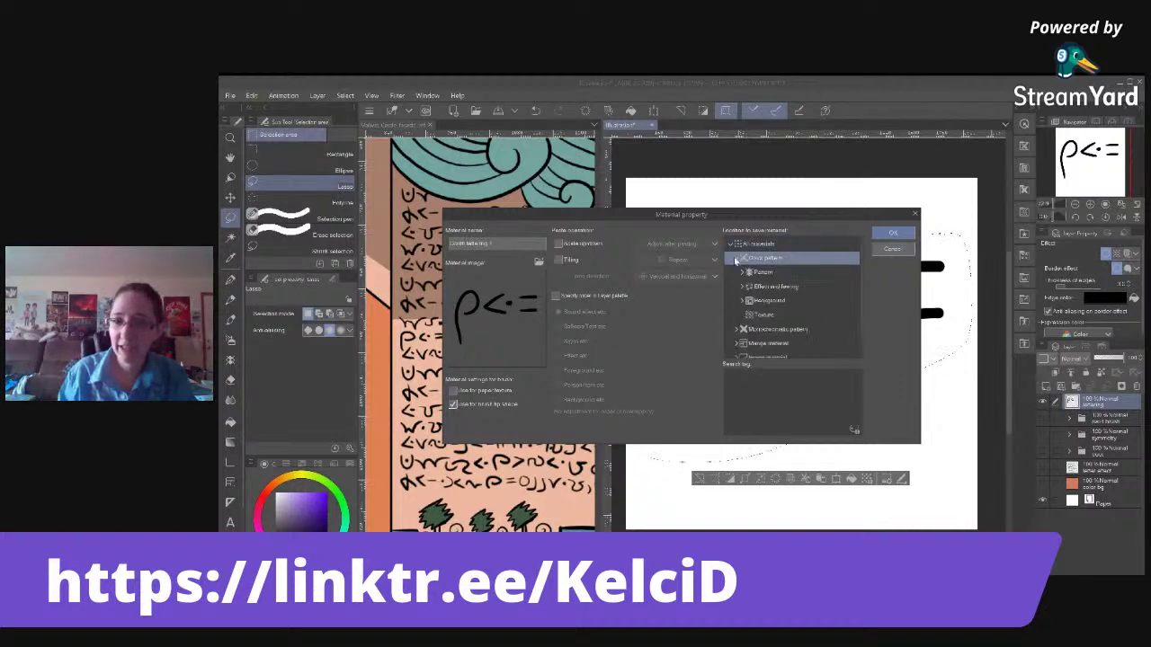
click(774, 273)
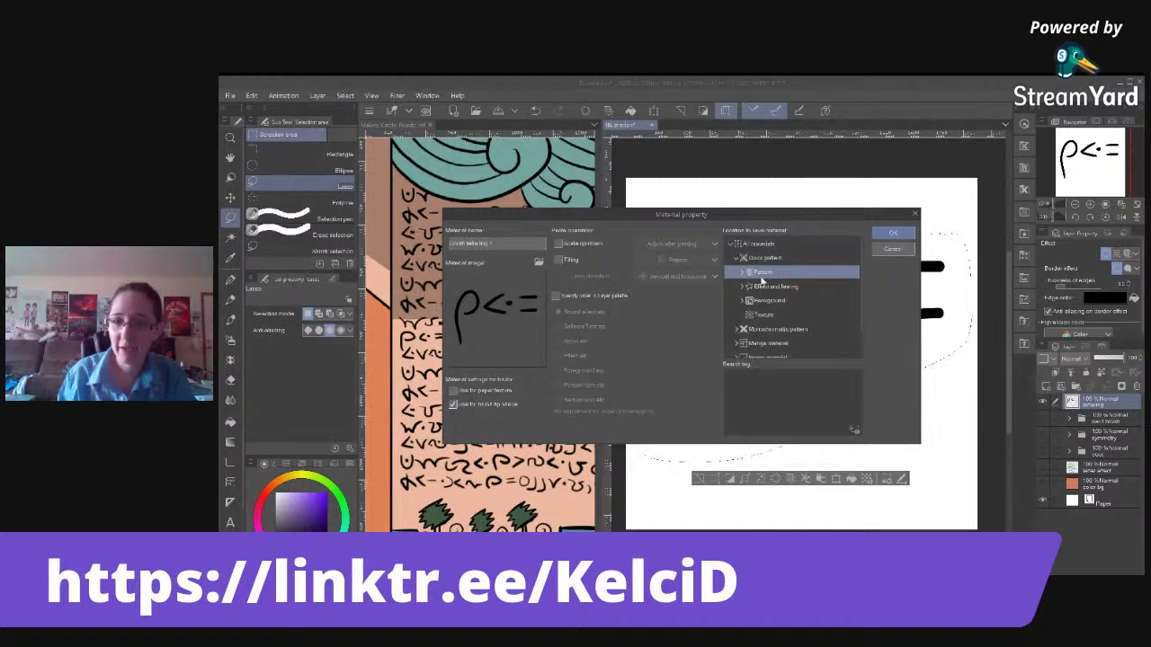
double_click(765, 276)
click(766, 329)
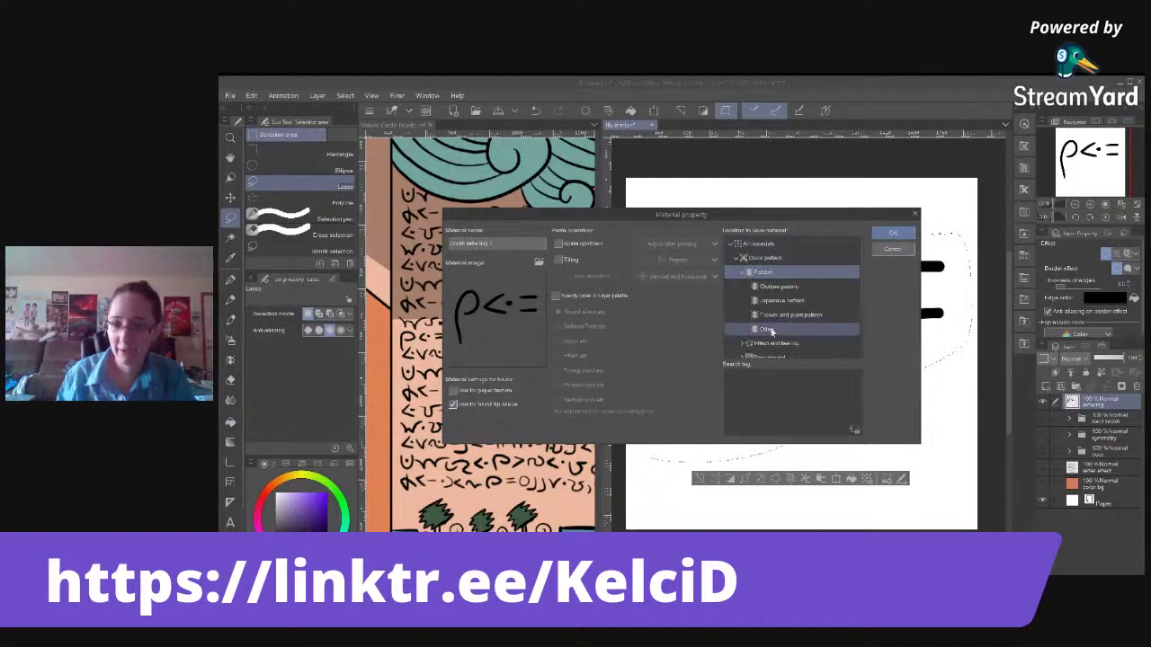
click(890, 235)
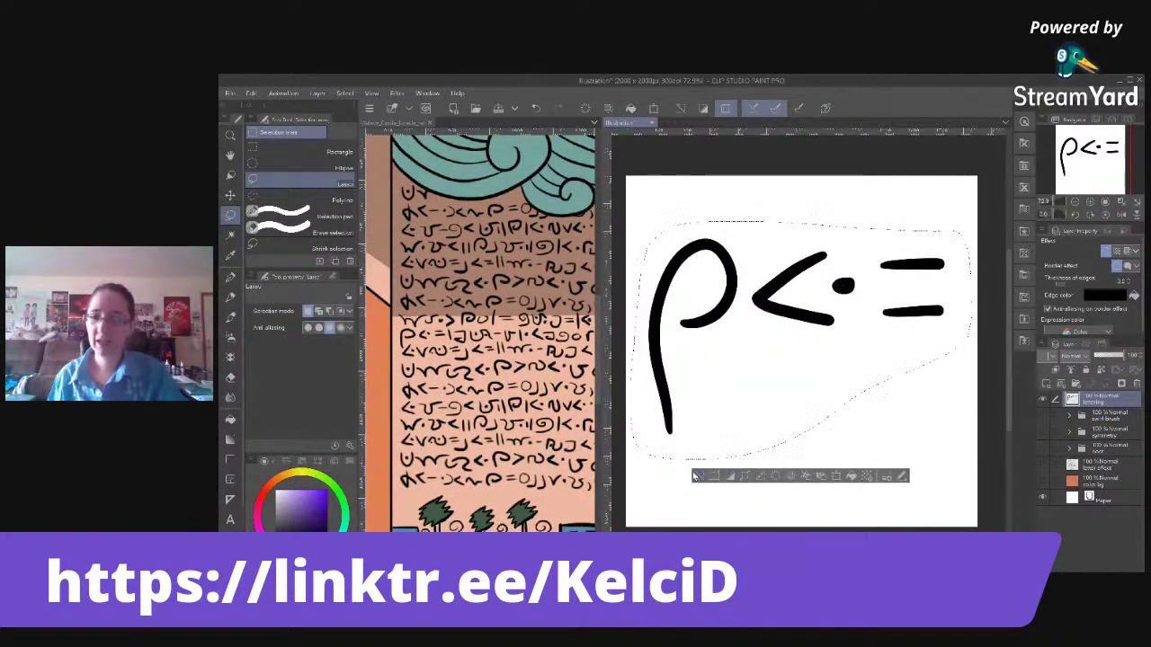
key(ctrl+d)
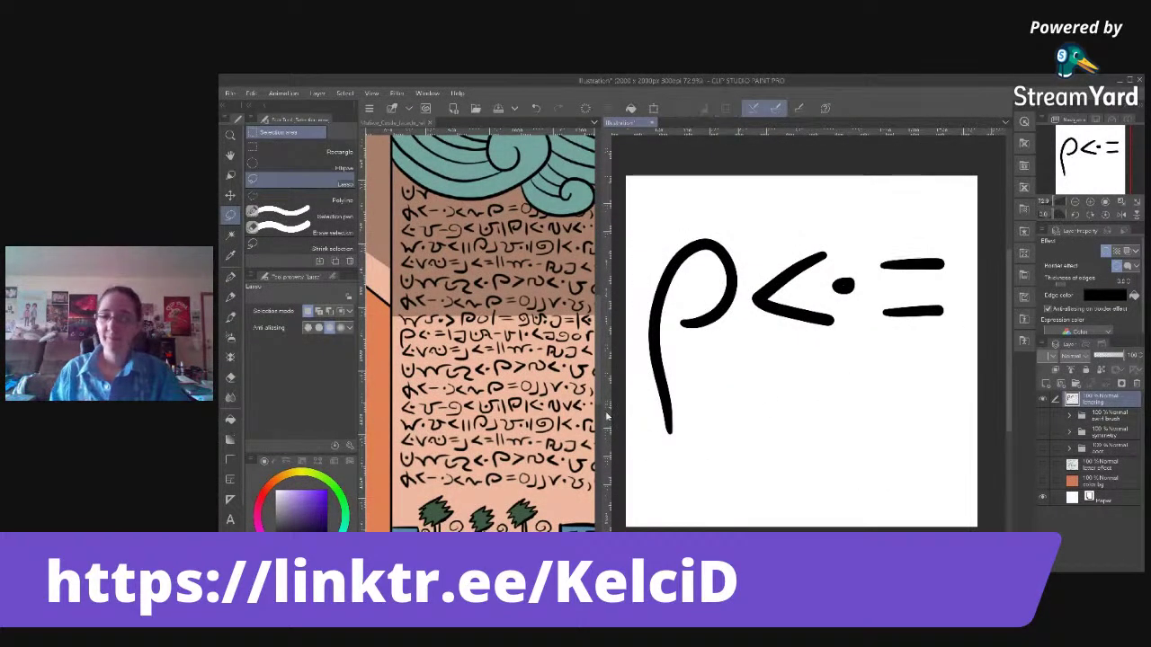
Create a new layer above the lettering layer and rename it as lettering 2.
click(1056, 370)
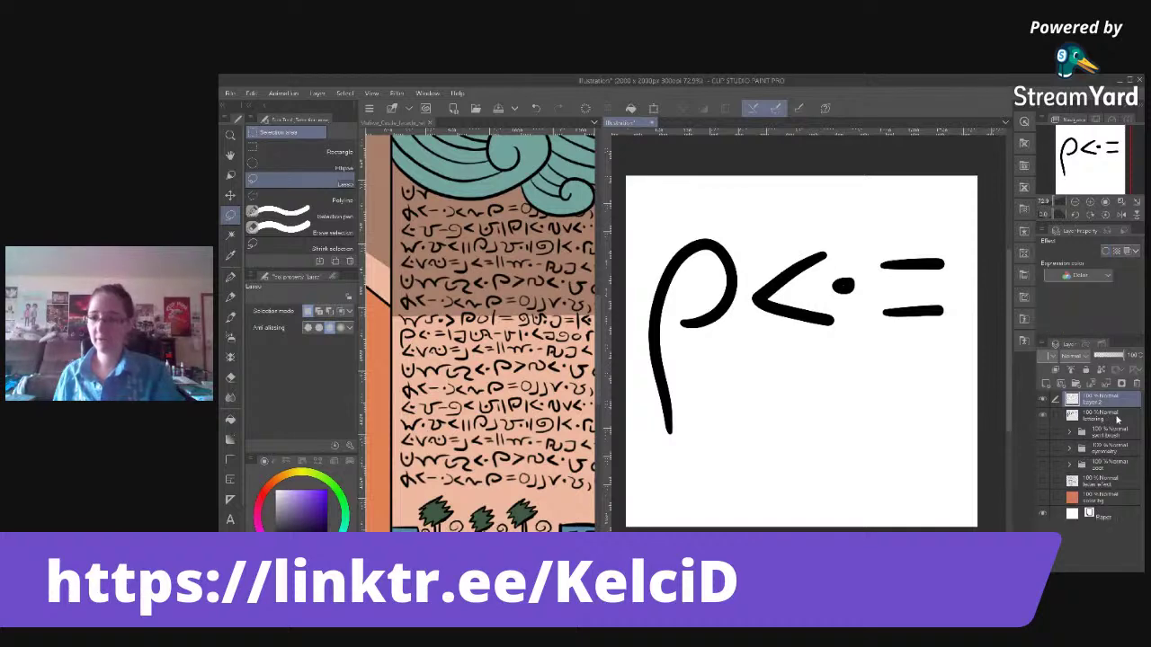
click(1043, 415)
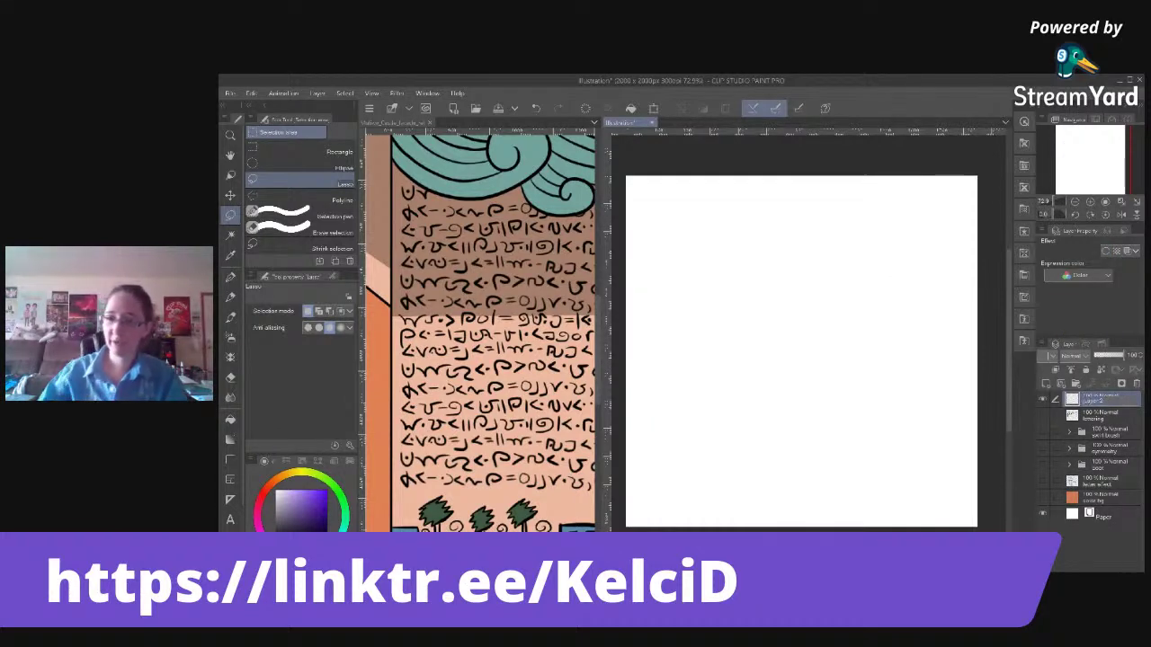
click(1099, 404)
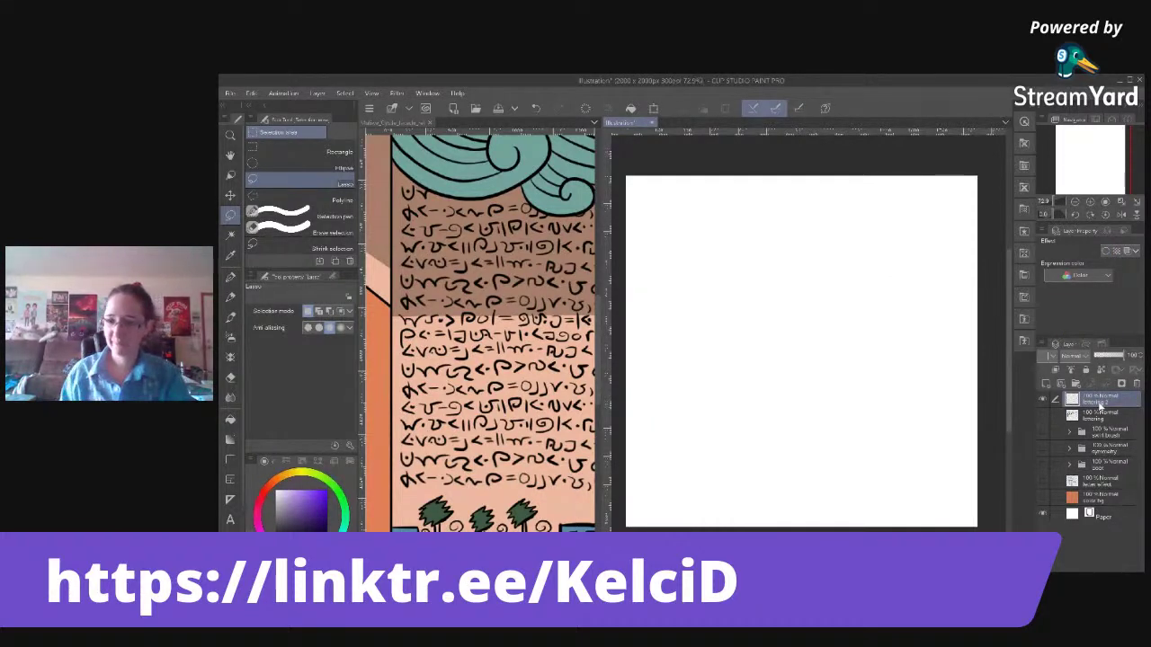
click(1043, 418)
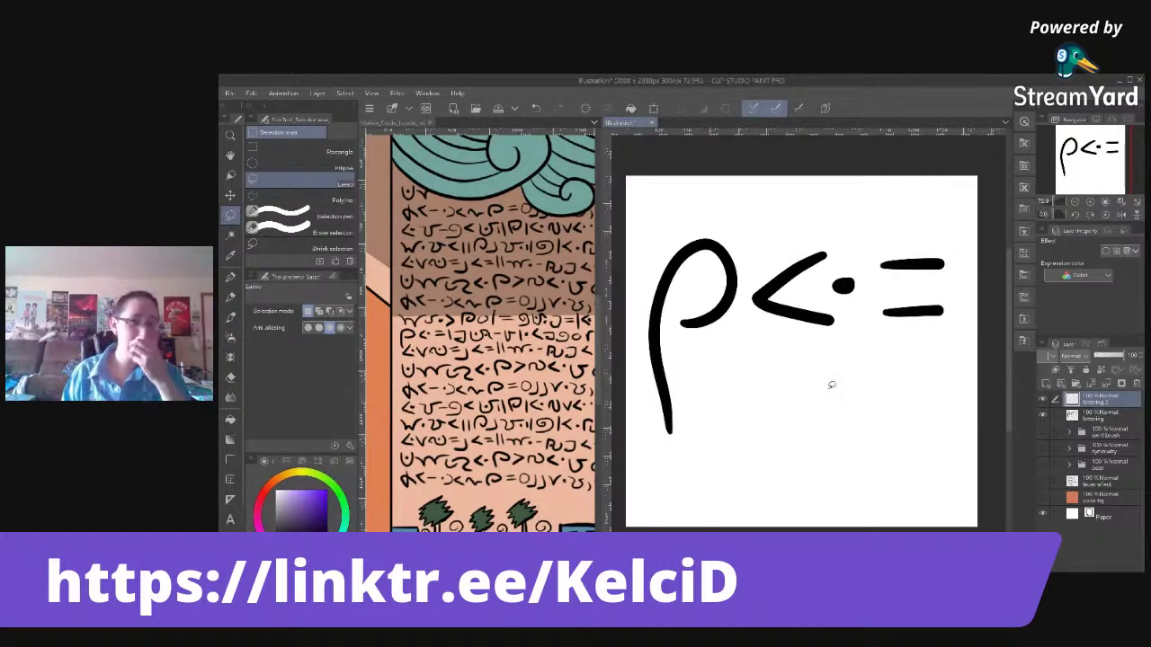
Move the first glyph row on the lettering layer straight down to the middle of the canvas.
key(k)
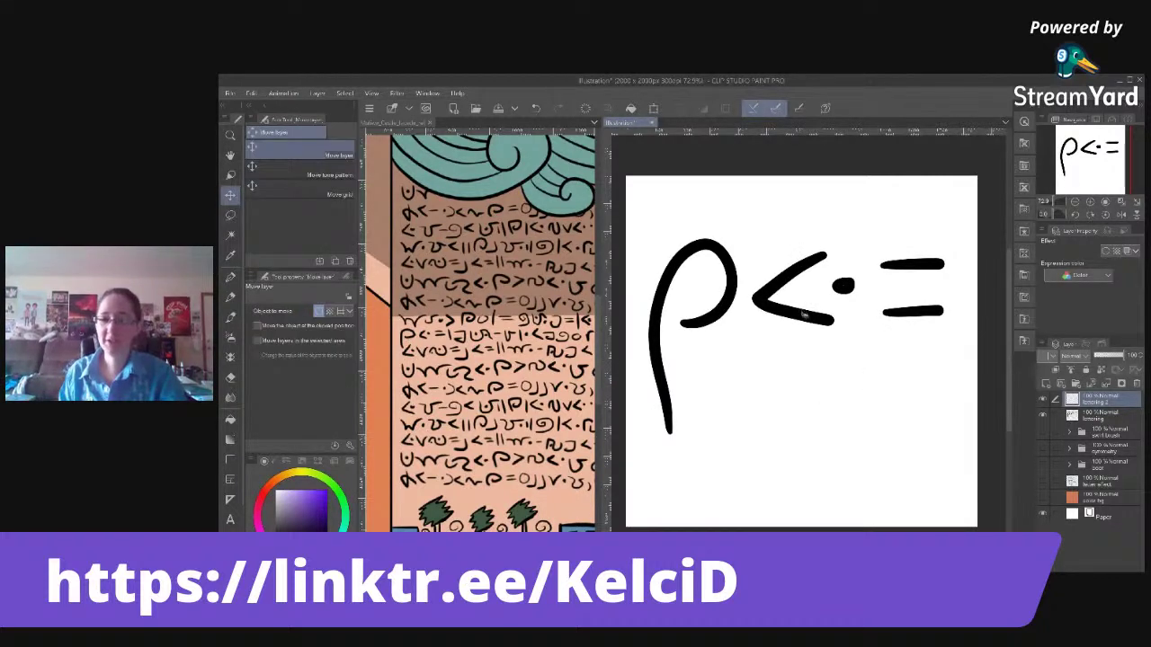
click(1099, 419)
drag(809, 320, 808, 382)
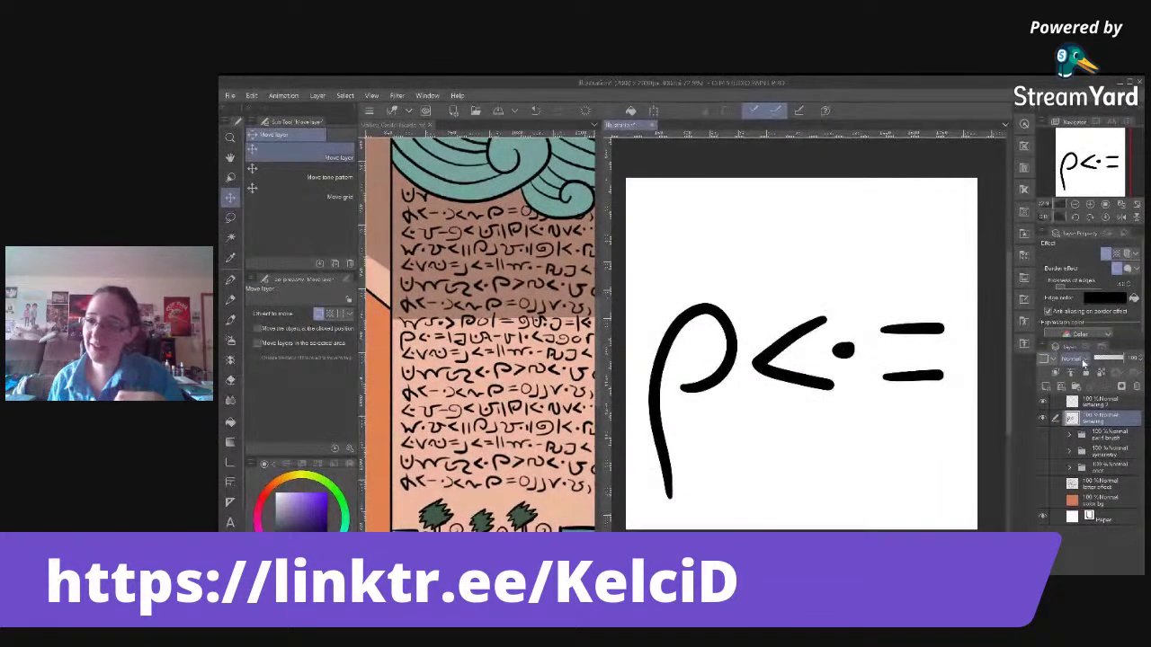
click(1081, 359)
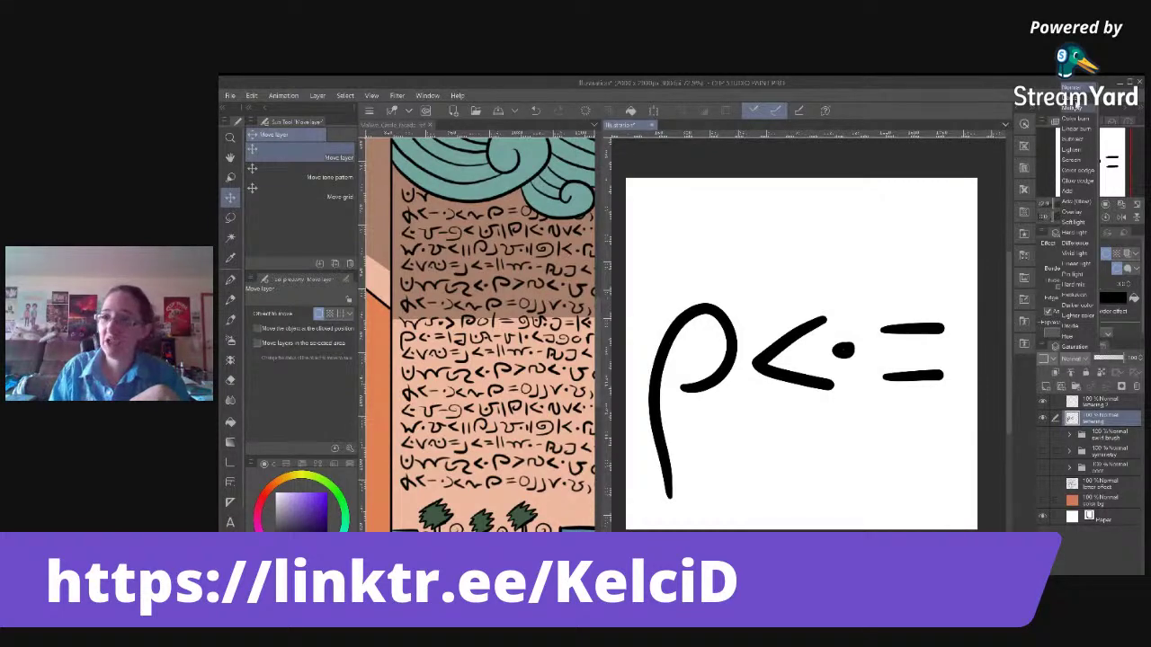
click(1074, 107)
click(1081, 359)
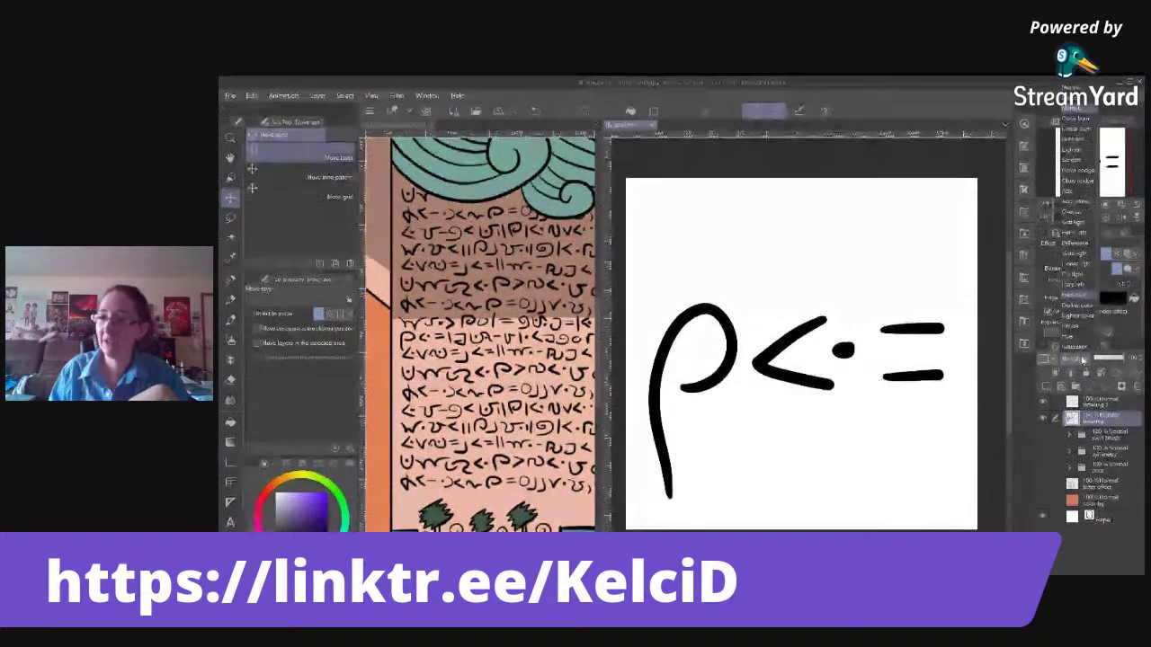
click(1075, 95)
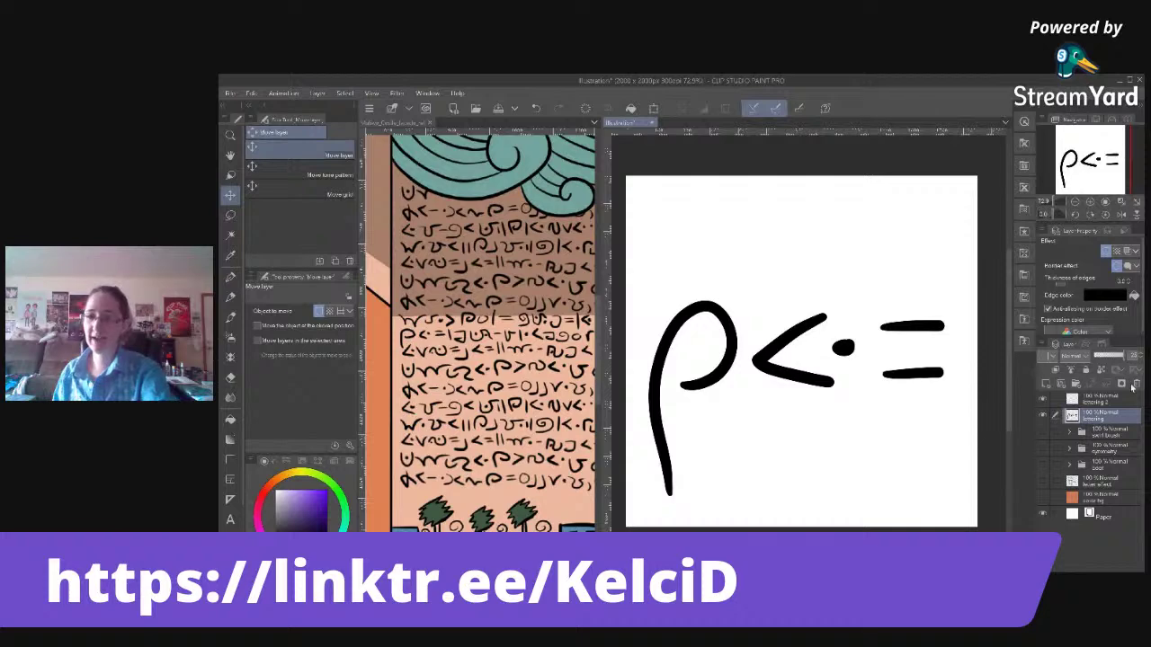
Lower the lettering layer's opacity to 25% and get the lettering 2 layer ready for drawing with the G-pen.
drag(1124, 356, 1101, 357)
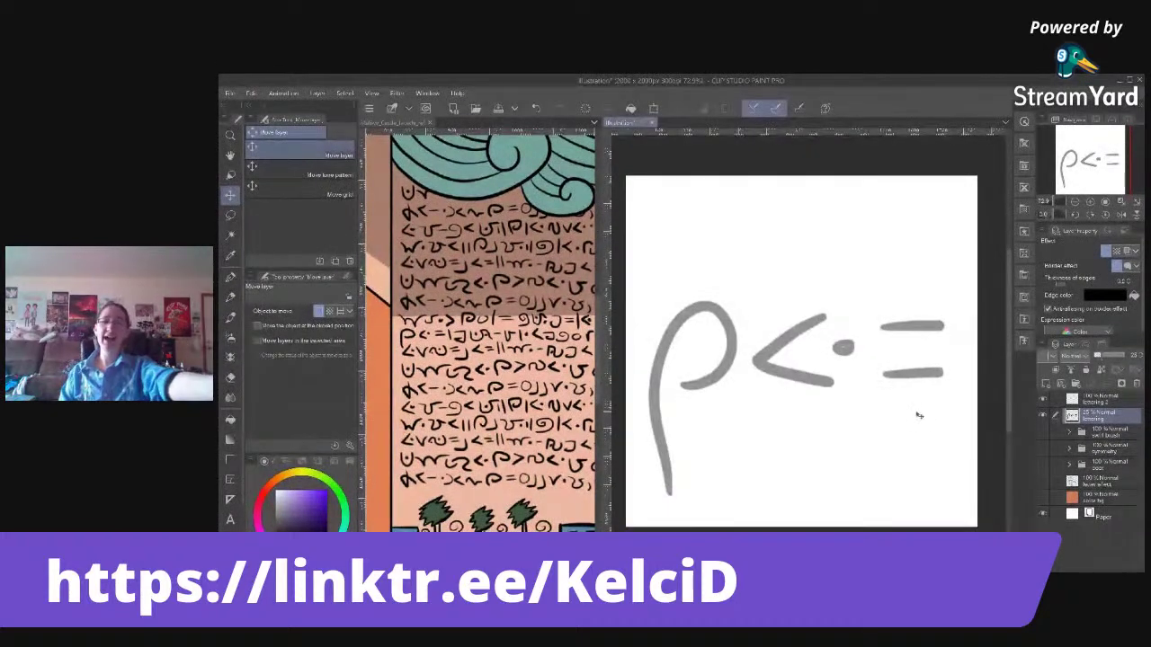
click(1119, 402)
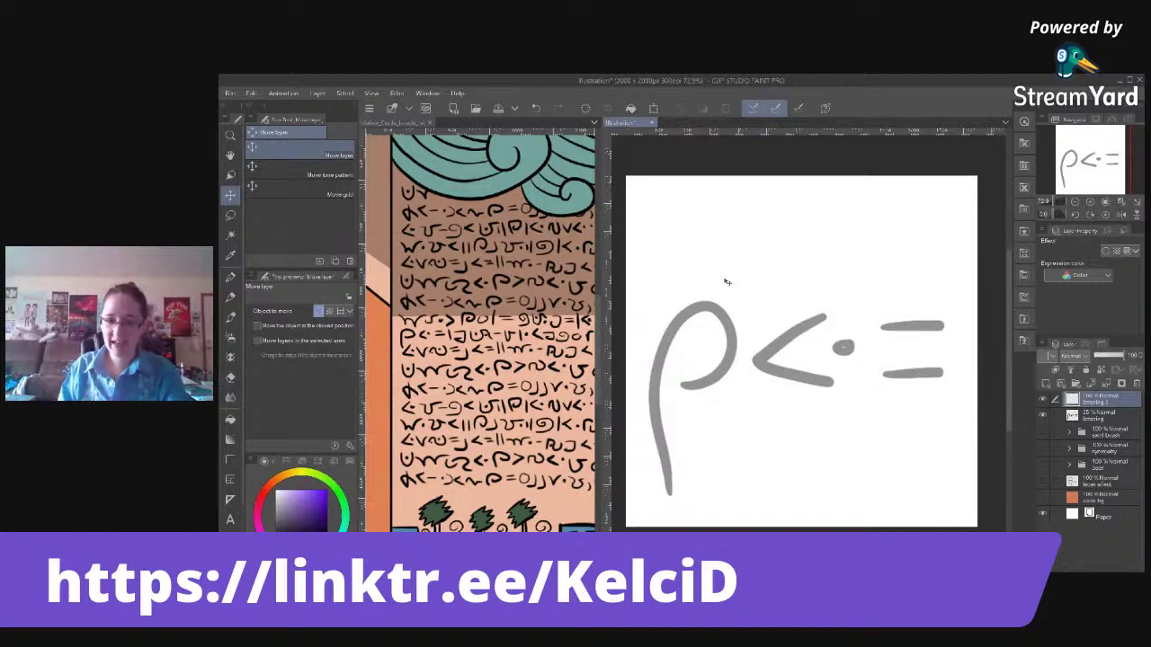
key(p)
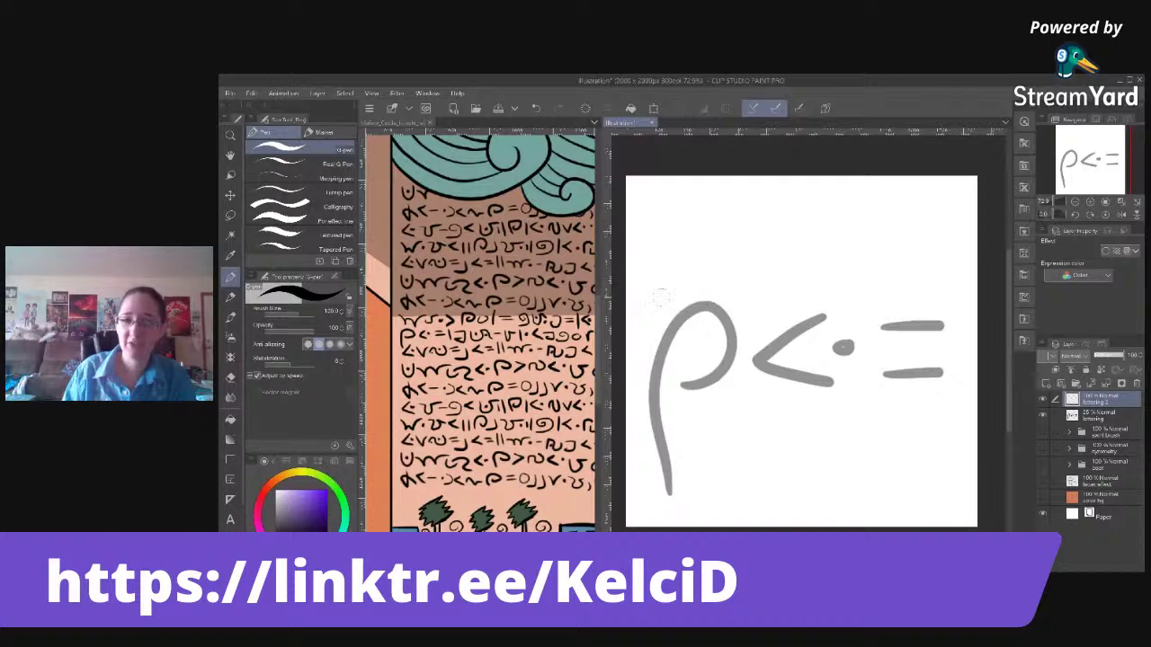
Draw a U-shaped glyph with a dot inside, a wide wavy double-pointed glyph and a dot over the faded row, redoing the wavy stroke.
mouse_move(653, 282)
mouse_down()
mouse_move(652, 318)
mouse_move(729, 350)
mouse_move(739, 272)
mouse_up()
drag(691, 308, 695, 316)
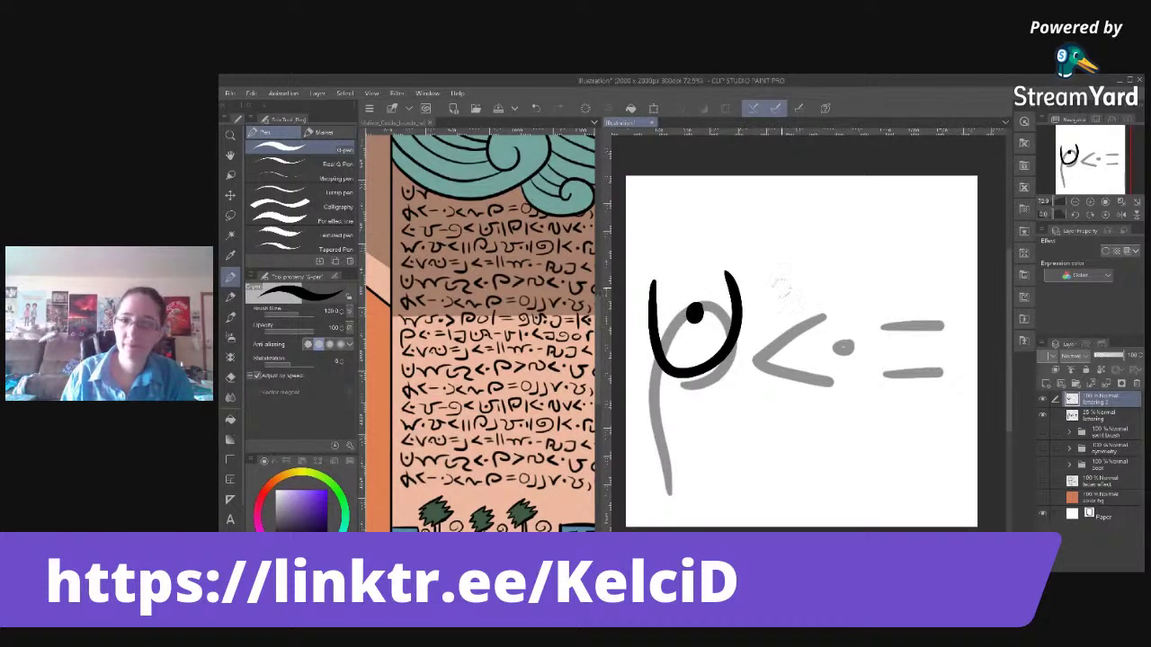
mouse_move(755, 295)
mouse_down()
mouse_move(868, 346)
mouse_move(941, 270)
mouse_up()
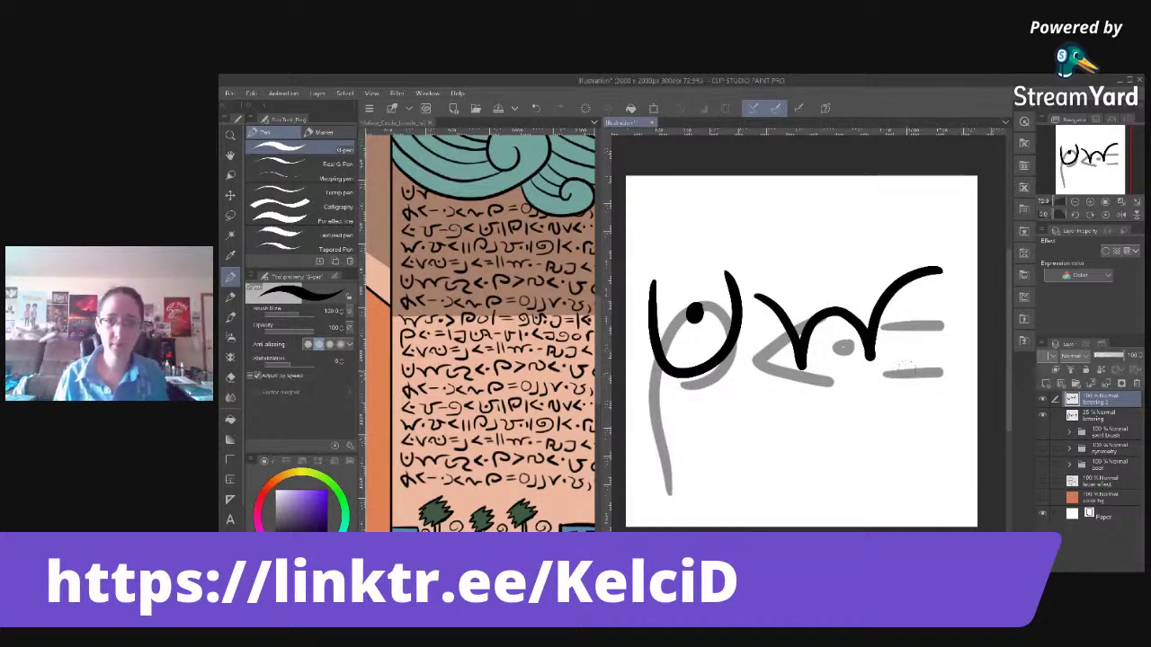
key(ctrl+z)
mouse_move(750, 284)
mouse_down()
mouse_move(803, 348)
mouse_move(820, 328)
mouse_move(870, 345)
mouse_move(874, 364)
mouse_move(895, 302)
mouse_move(941, 295)
mouse_up()
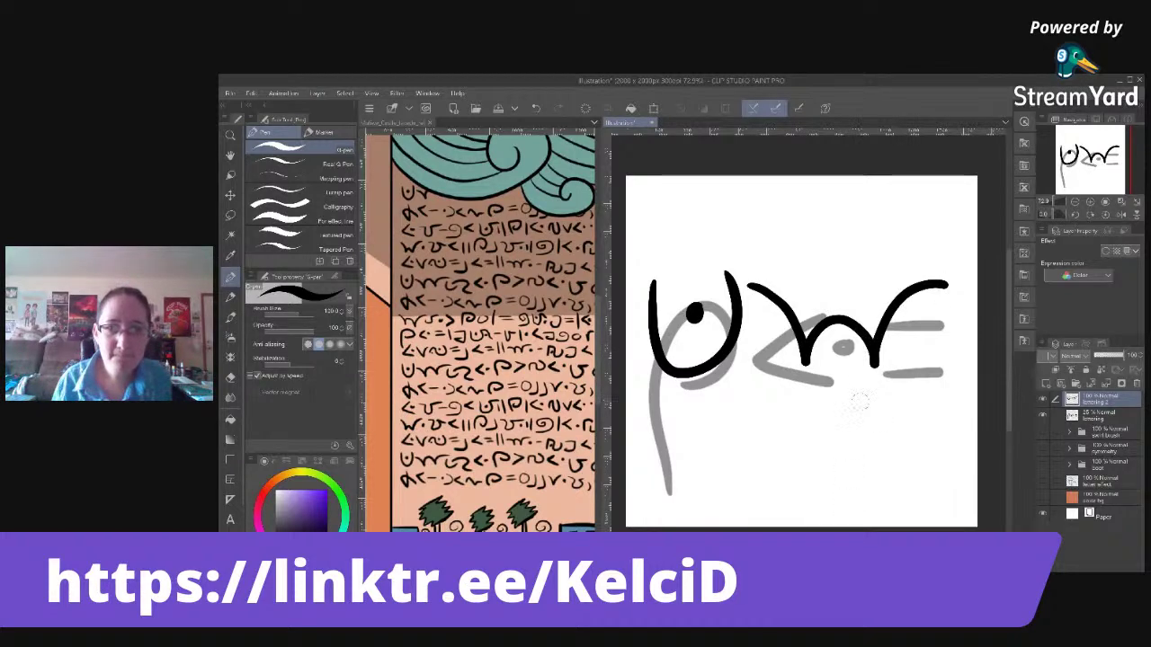
drag(939, 329, 934, 333)
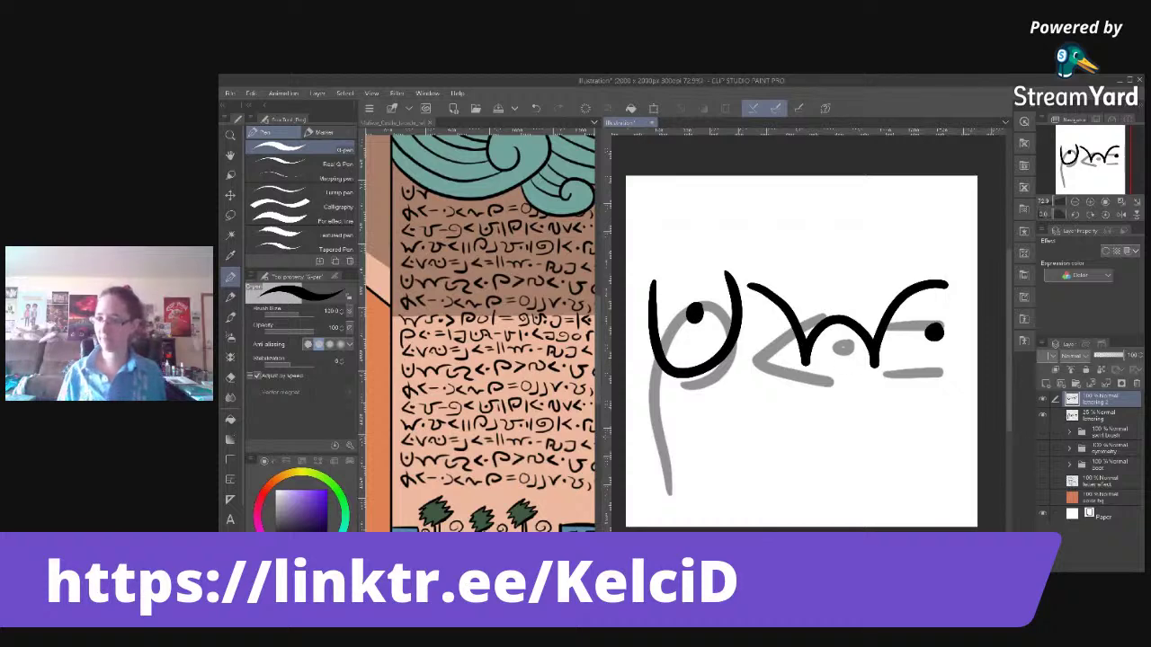
Hide the faded lettering layer and make a rectangular selection around the new glyph row.
click(1043, 415)
key(m)
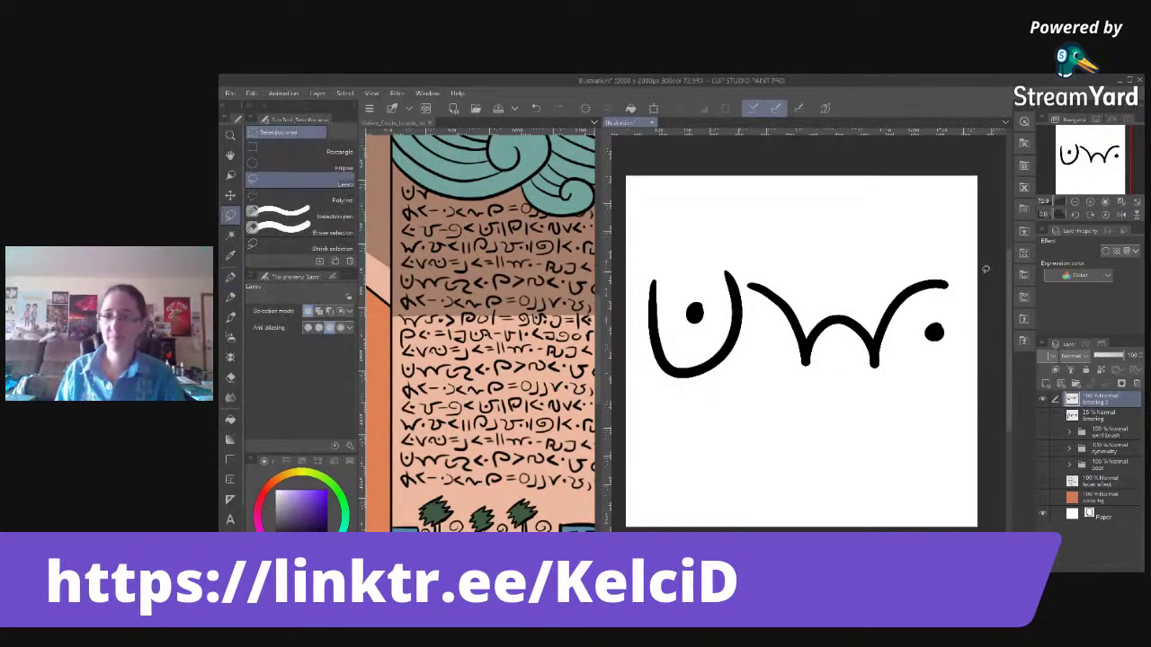
mouse_move(634, 252)
mouse_down()
mouse_move(775, 334)
mouse_move(970, 387)
mouse_up()
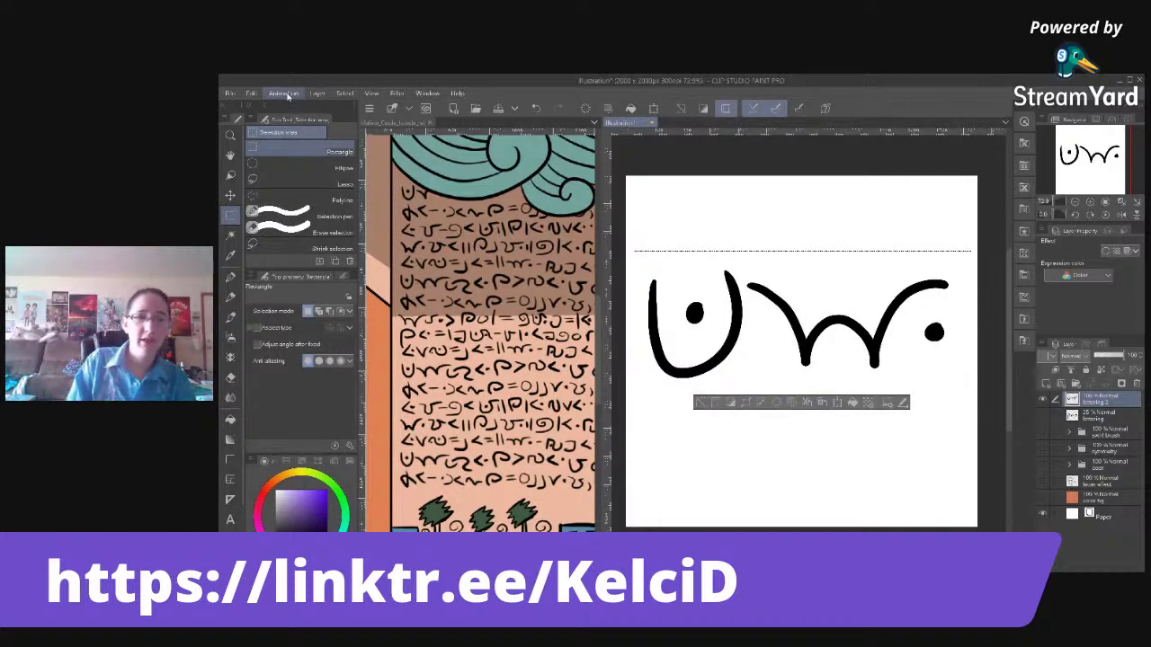
Register the selected glyph row as an image material named with the lettering 2 suffix, enabled for use as a brush tip shape.
click(252, 94)
mouse_move(337, 295)
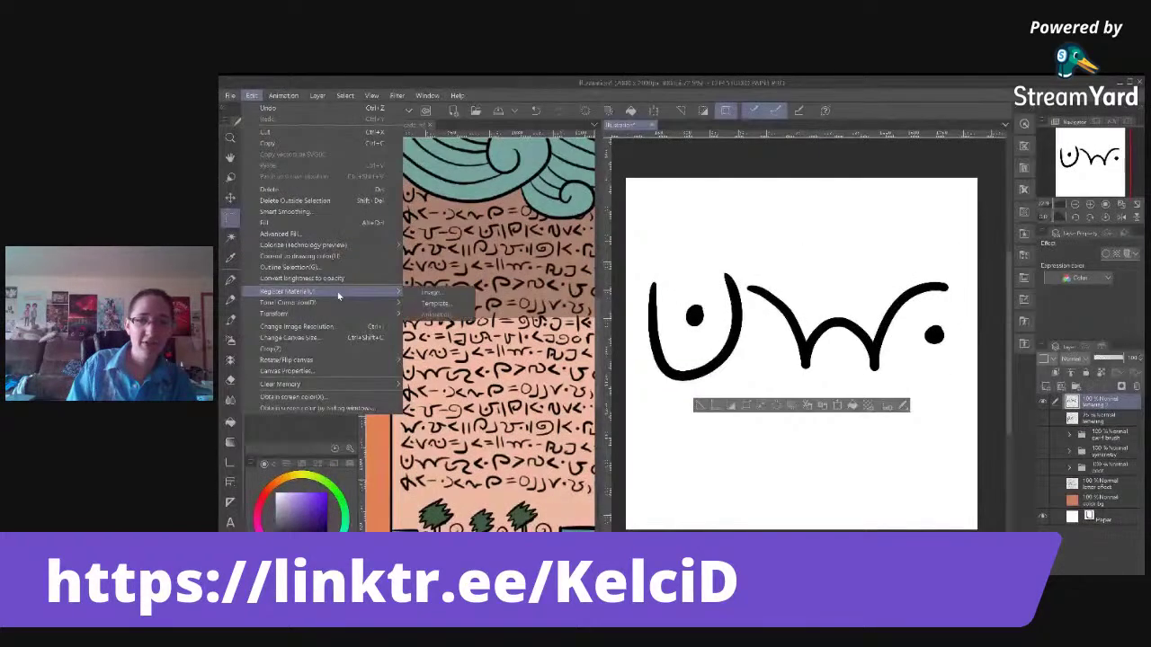
click(434, 293)
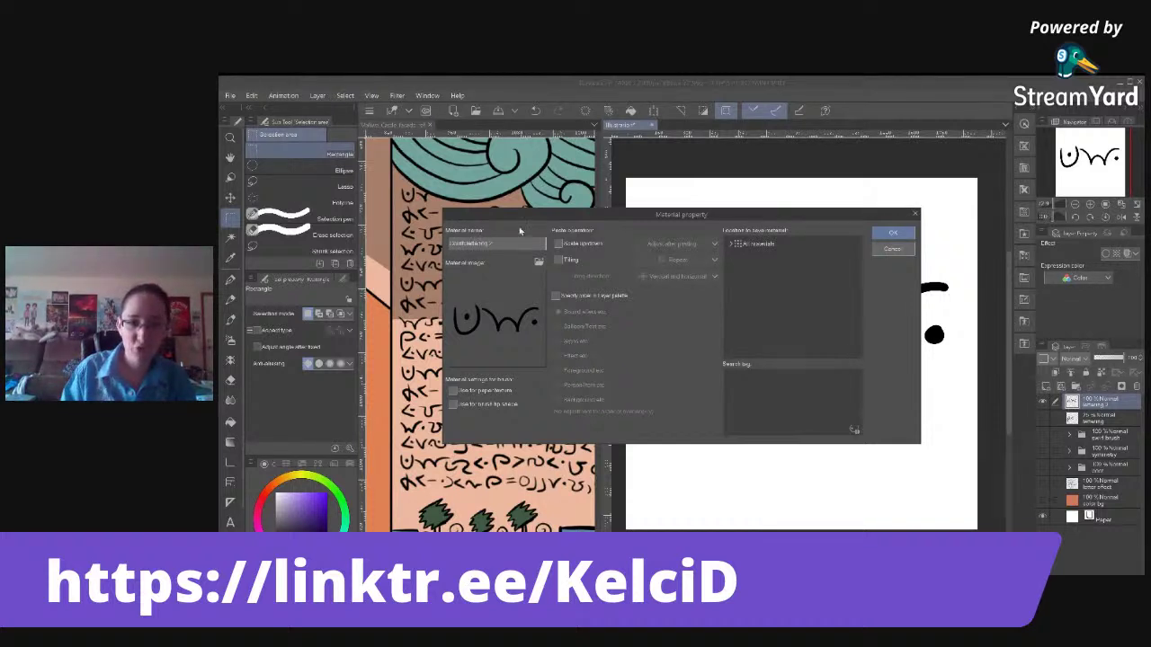
click(453, 404)
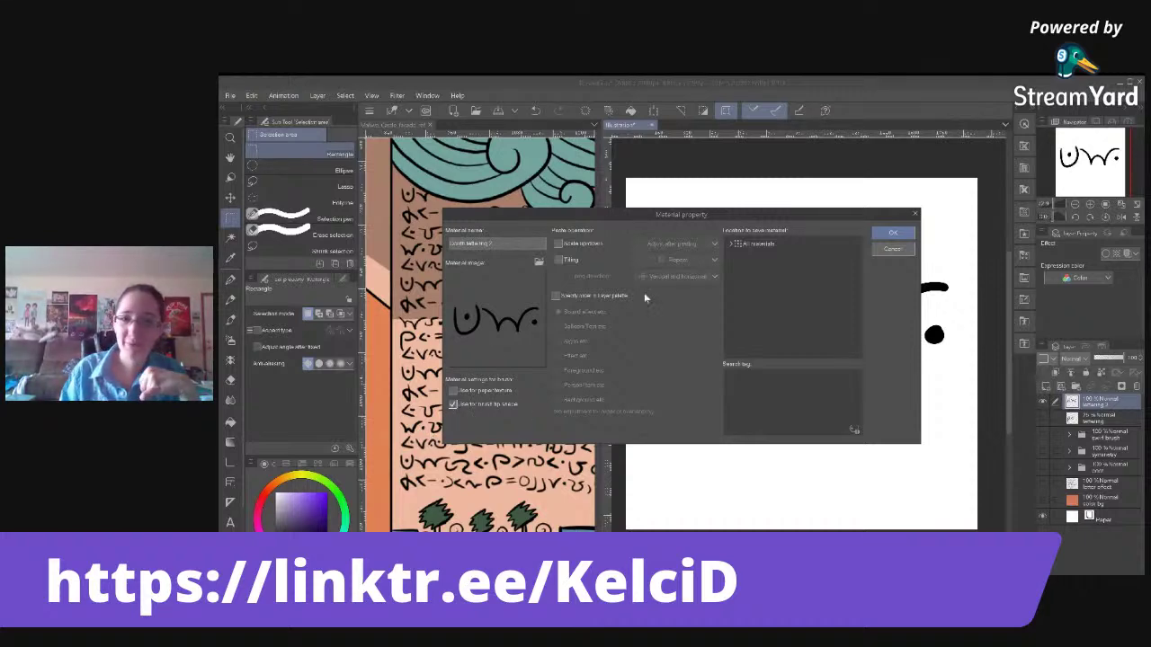
Save the lettering 2 material in a folder under the colour pattern's Pattern category and clear the selection.
click(764, 244)
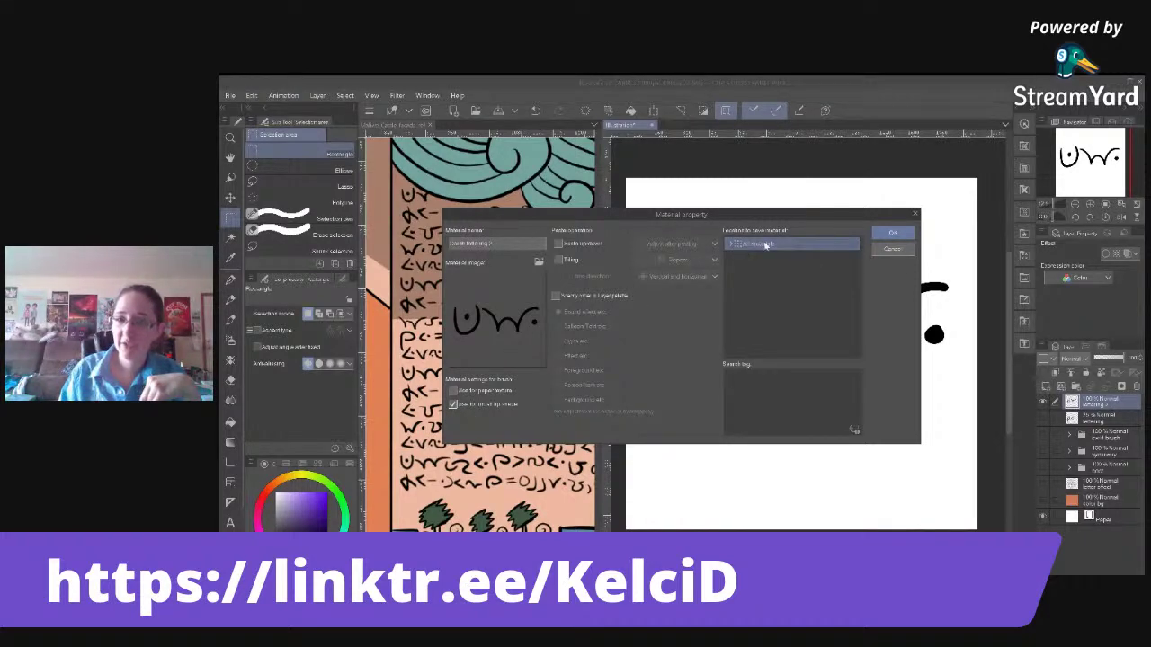
double_click(764, 245)
click(775, 258)
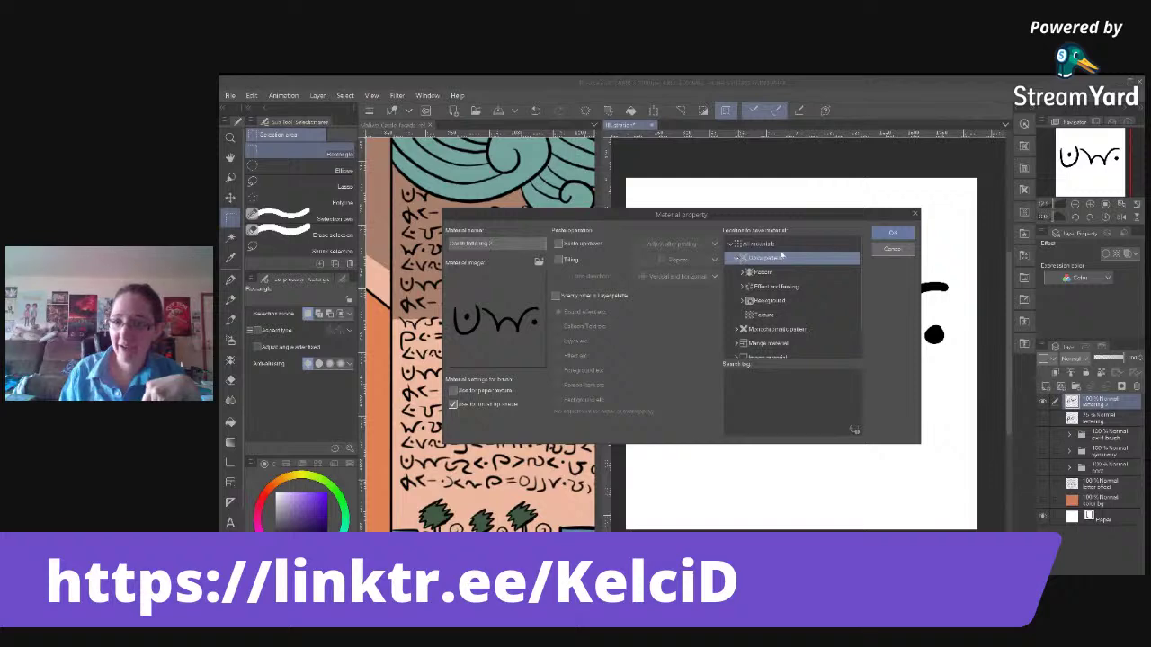
click(796, 311)
click(760, 271)
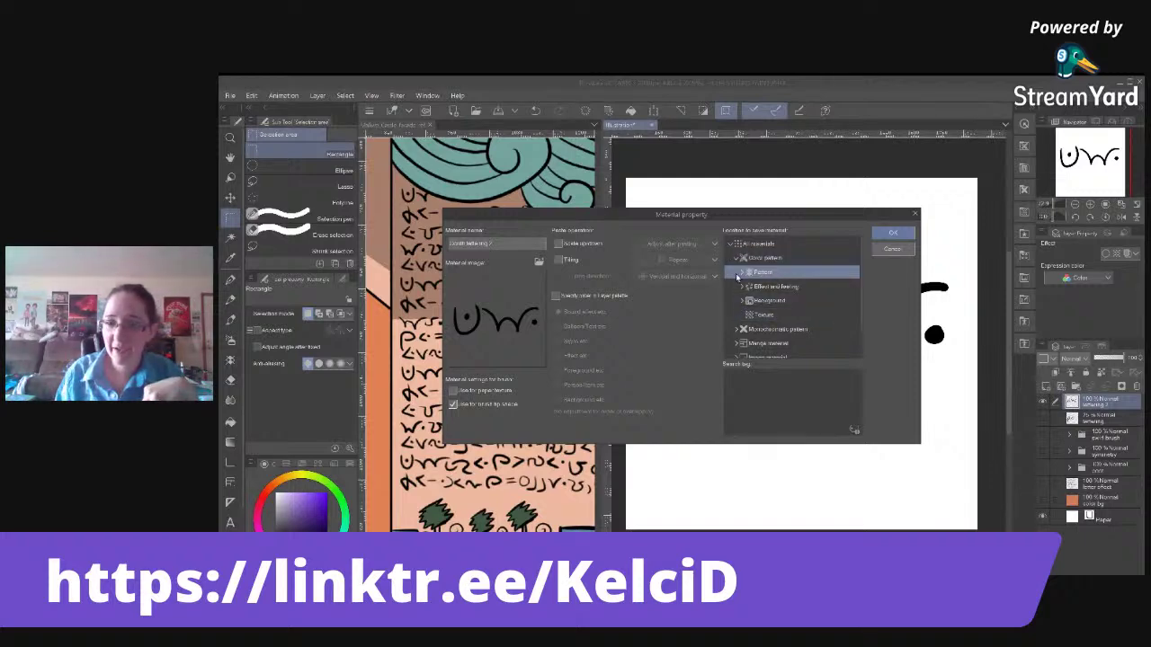
click(764, 325)
click(893, 233)
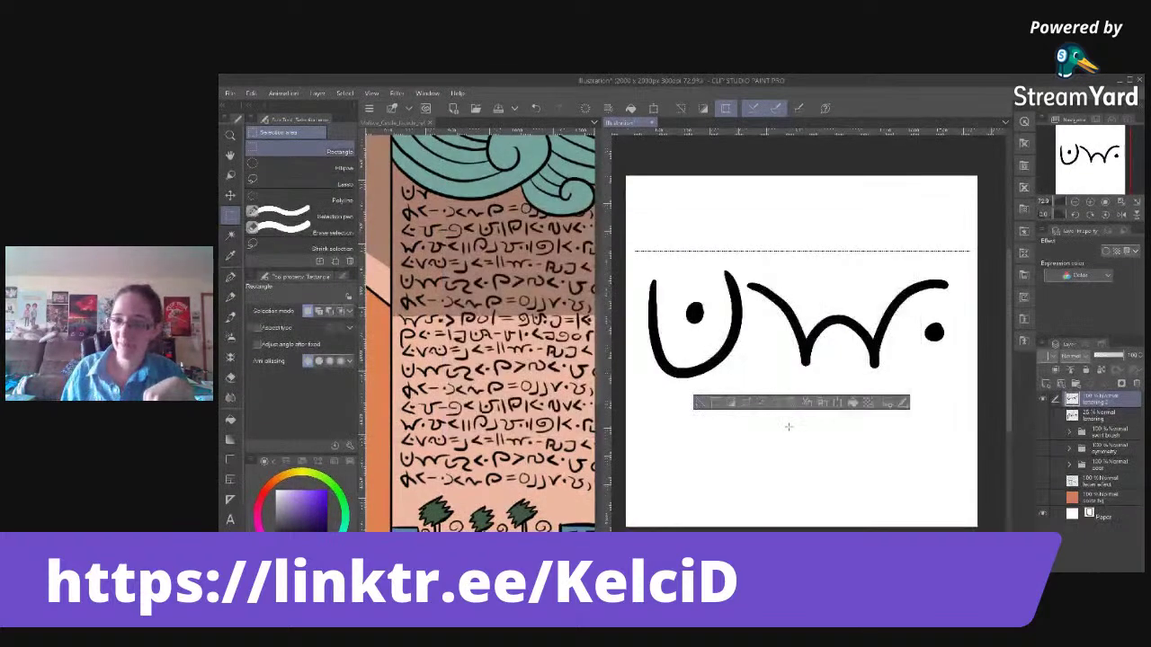
click(700, 402)
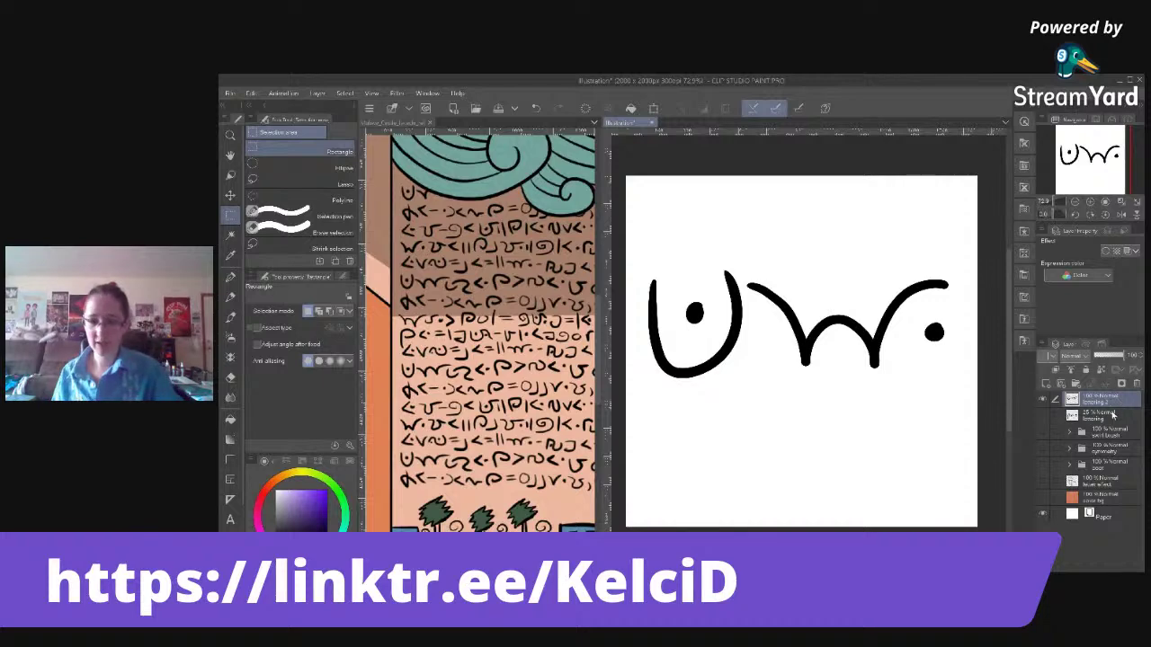
Add a new layer on top, lower the lettering 2 layer to 25% opacity, and get the new layer ready for the G-pen.
key(ctrl+shift+n)
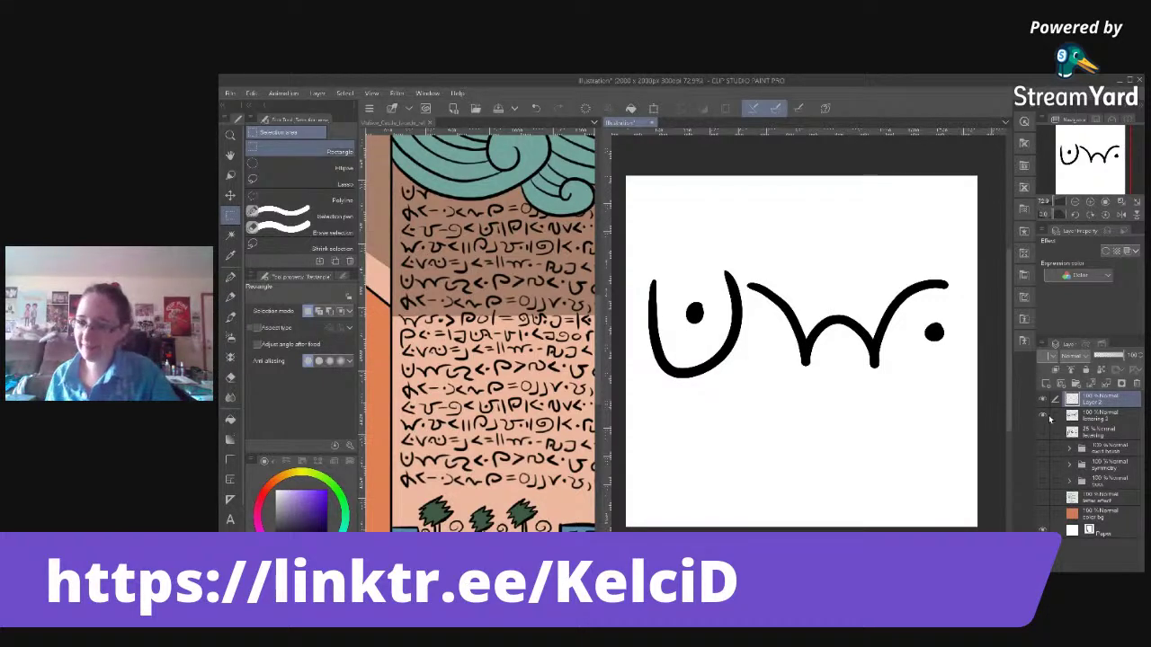
click(1101, 420)
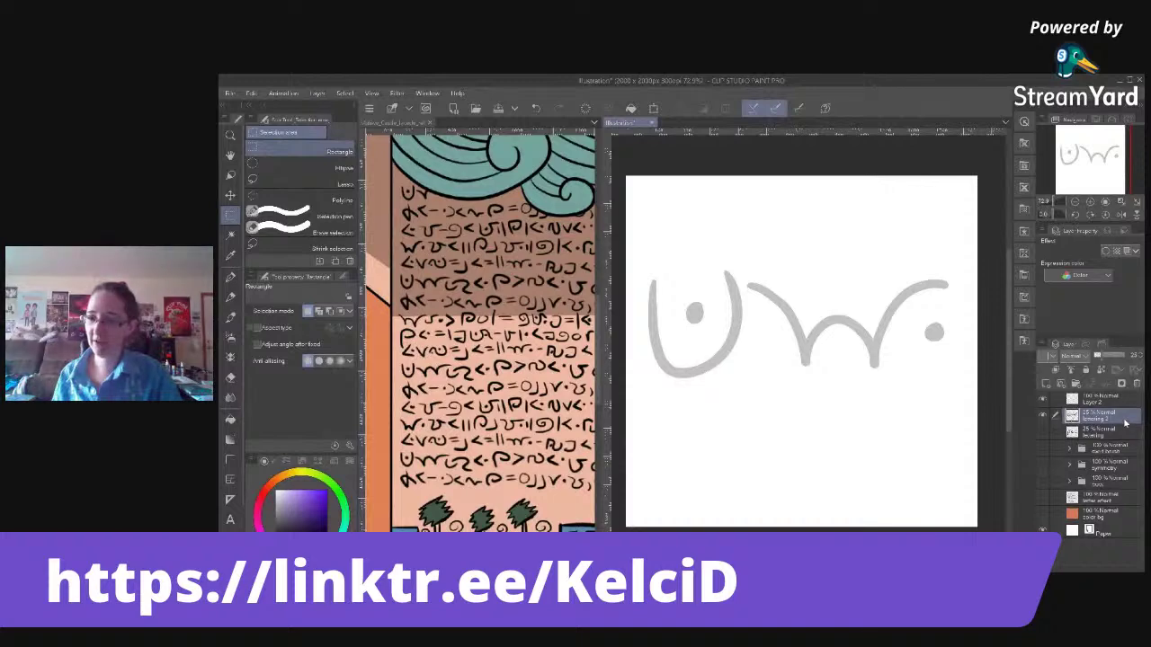
click(1111, 402)
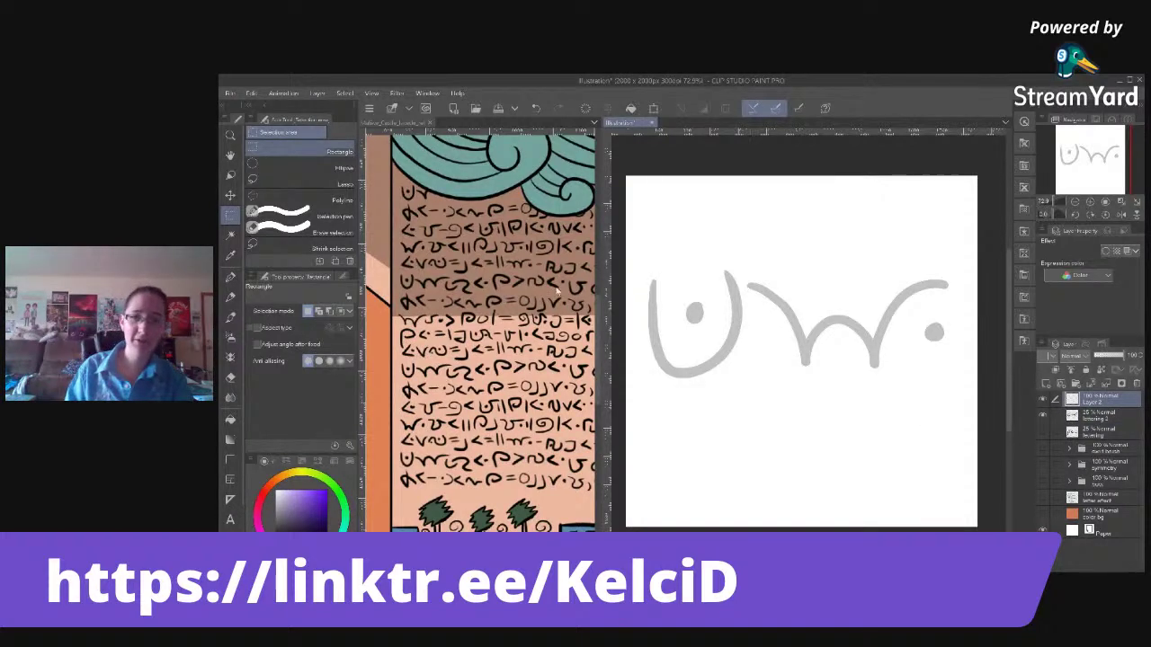
key(p)
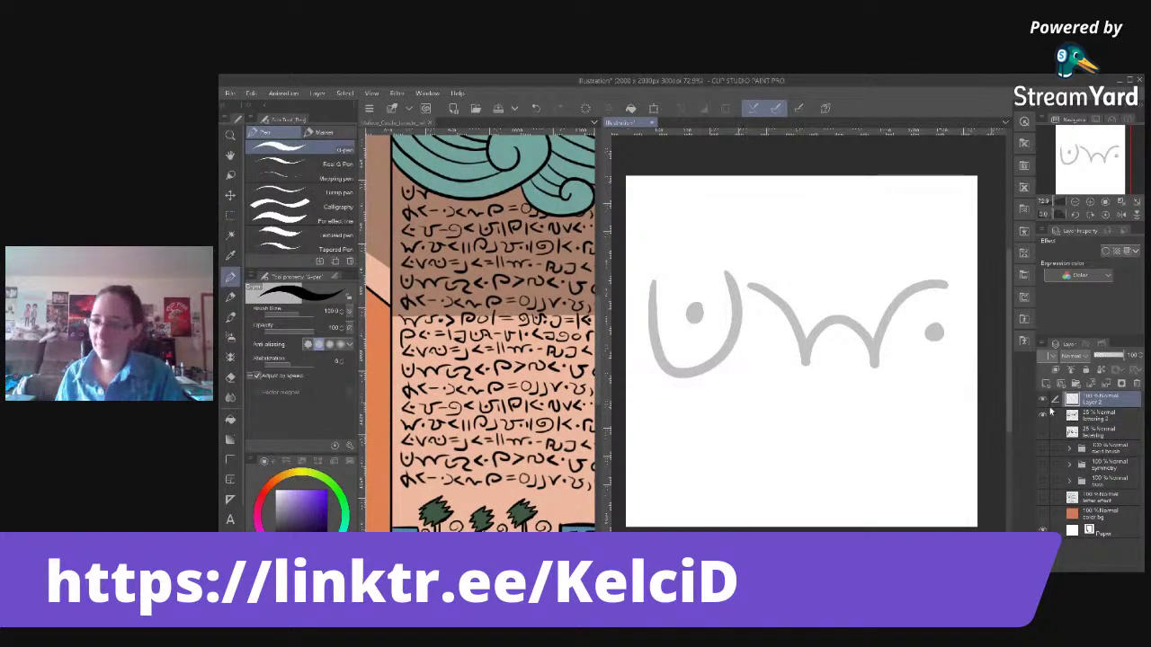
Compare the two faded lettering rows by toggling their visibility, leaving only lettering 2 as the guide.
click(1043, 415)
click(1043, 415)
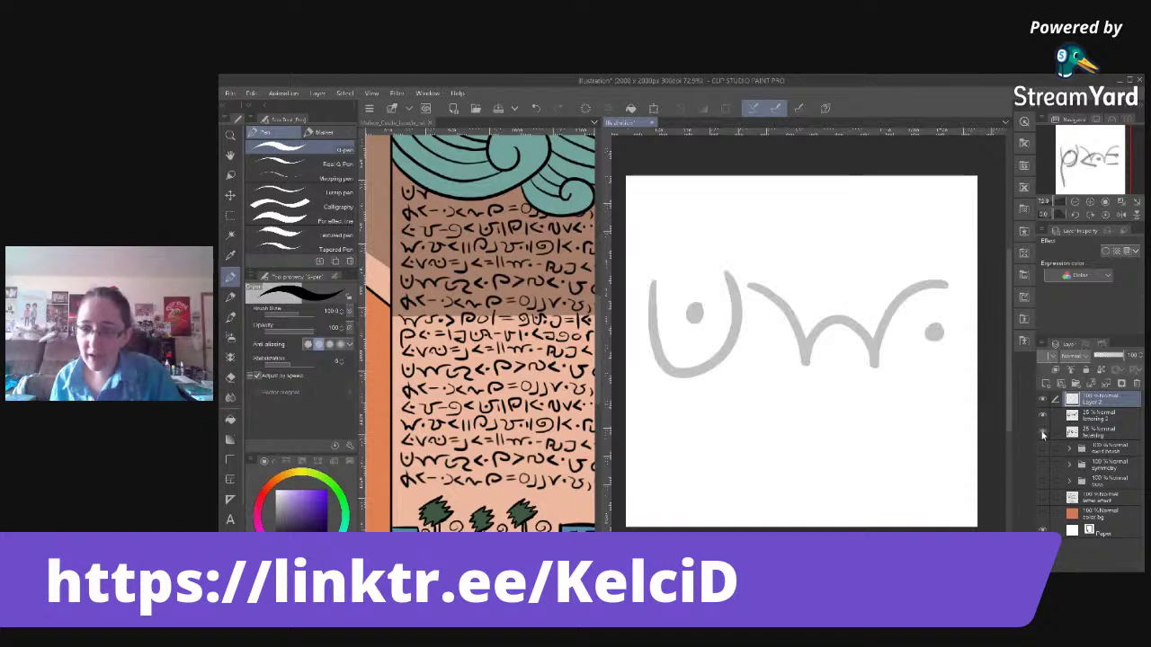
click(1043, 435)
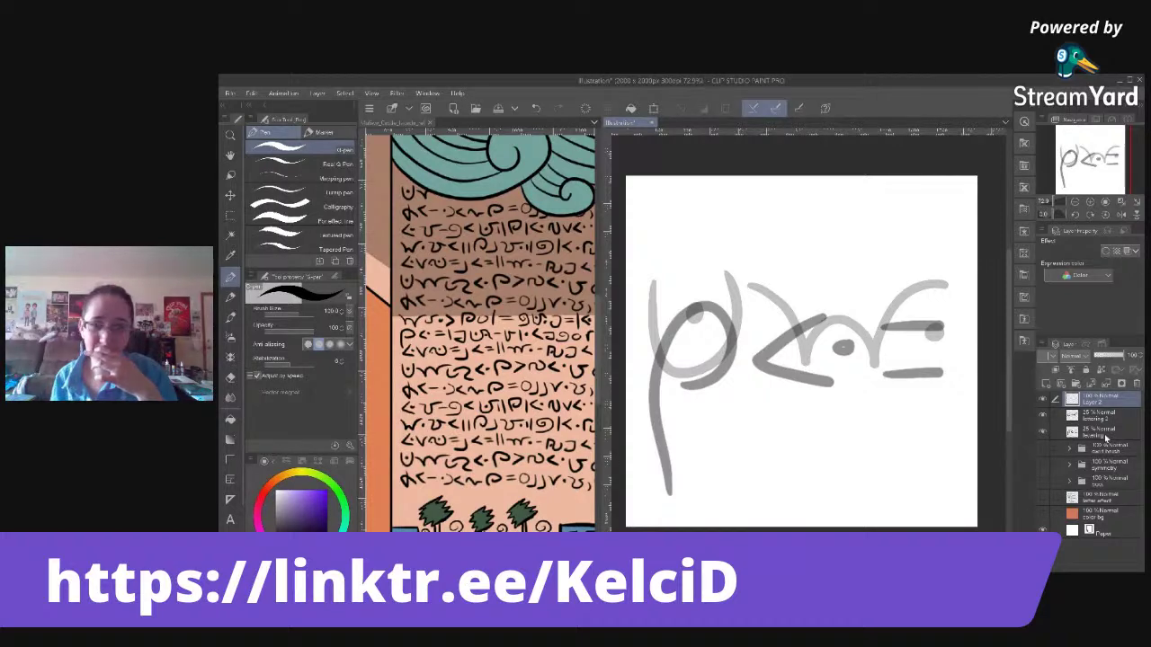
click(1044, 434)
click(1043, 416)
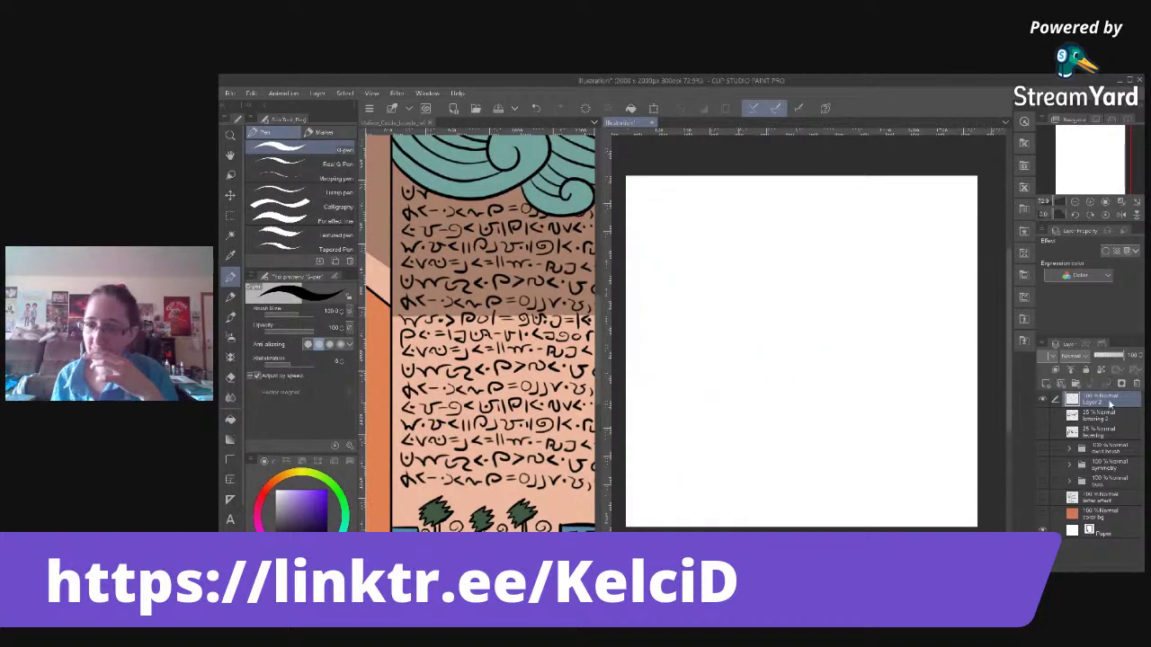
click(1043, 417)
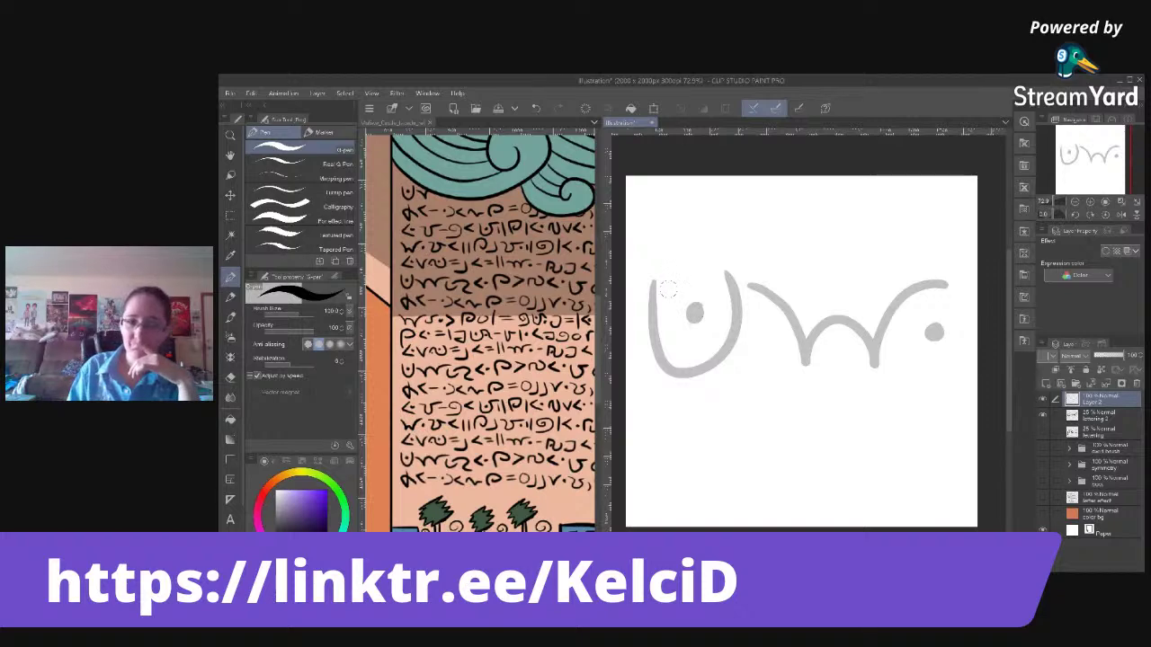
Draw an angular flag-shaped glyph with an inward hook over the first faded glyph, redoing it once slightly larger.
mouse_move(647, 281)
mouse_down()
mouse_move(725, 278)
mouse_move(726, 372)
mouse_move(657, 332)
mouse_move(712, 335)
mouse_up()
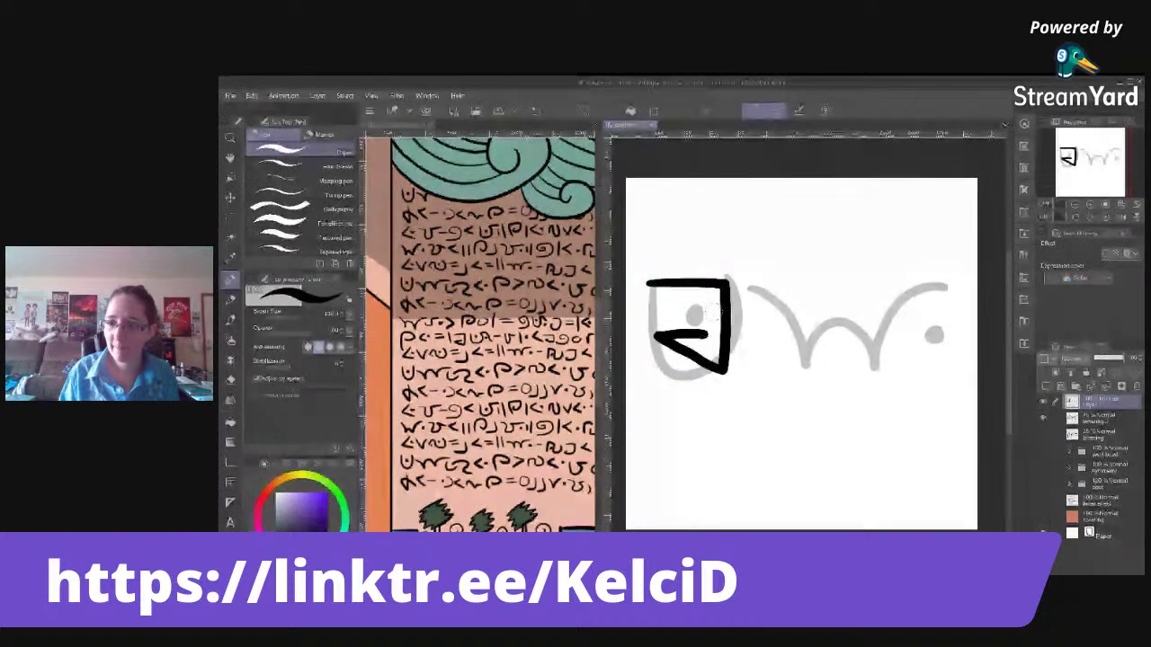
key(ctrl+z)
key(ctrl+z)
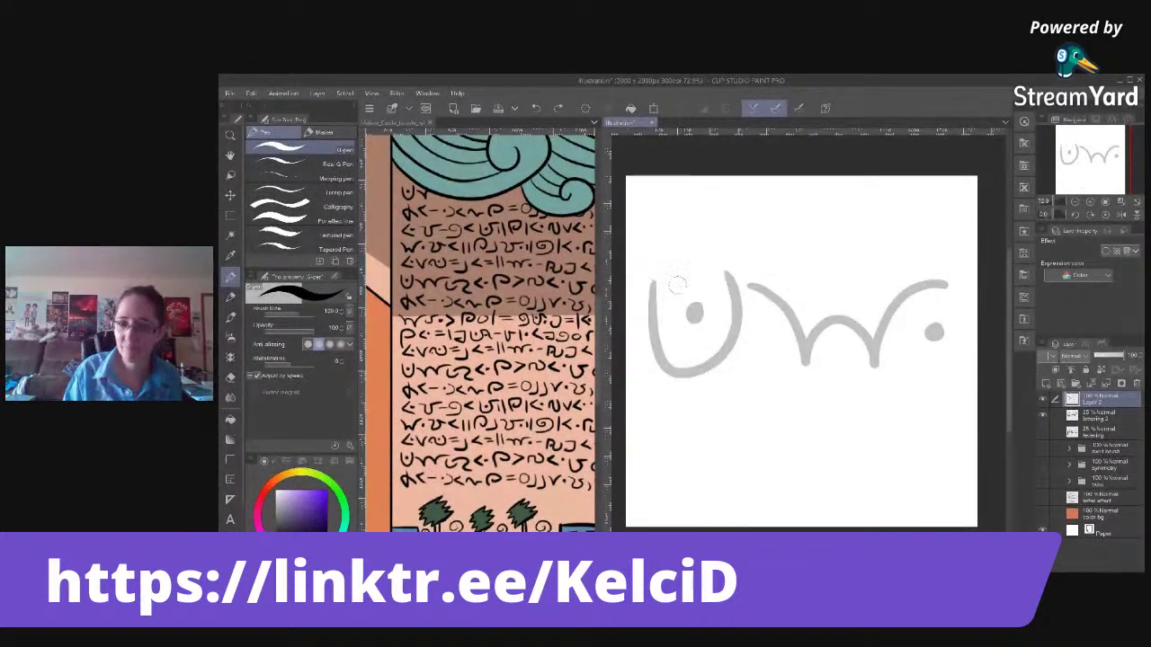
mouse_move(645, 280)
mouse_down()
mouse_move(731, 276)
mouse_move(732, 387)
mouse_move(658, 334)
mouse_move(717, 326)
mouse_up()
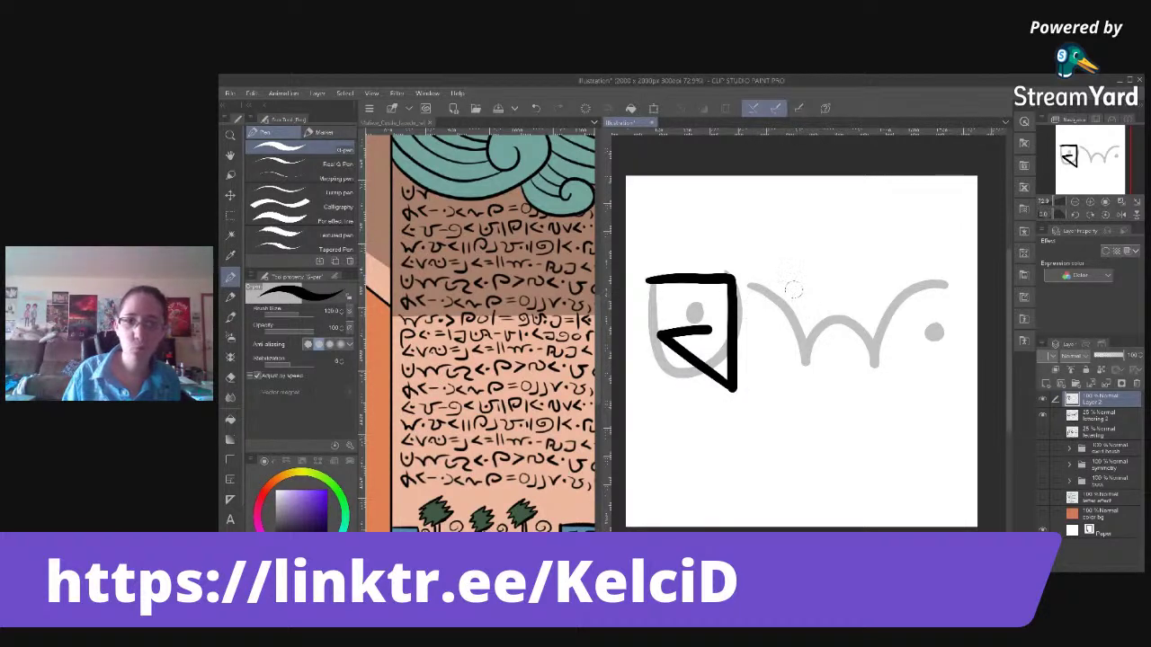
Draw a looped glyph crossed by a vertical stroke beside the first one and shift both glyphs slightly left.
mouse_move(806, 265)
mouse_down()
mouse_move(809, 383)
mouse_move(801, 375)
mouse_move(770, 319)
mouse_move(818, 299)
mouse_move(868, 367)
mouse_up()
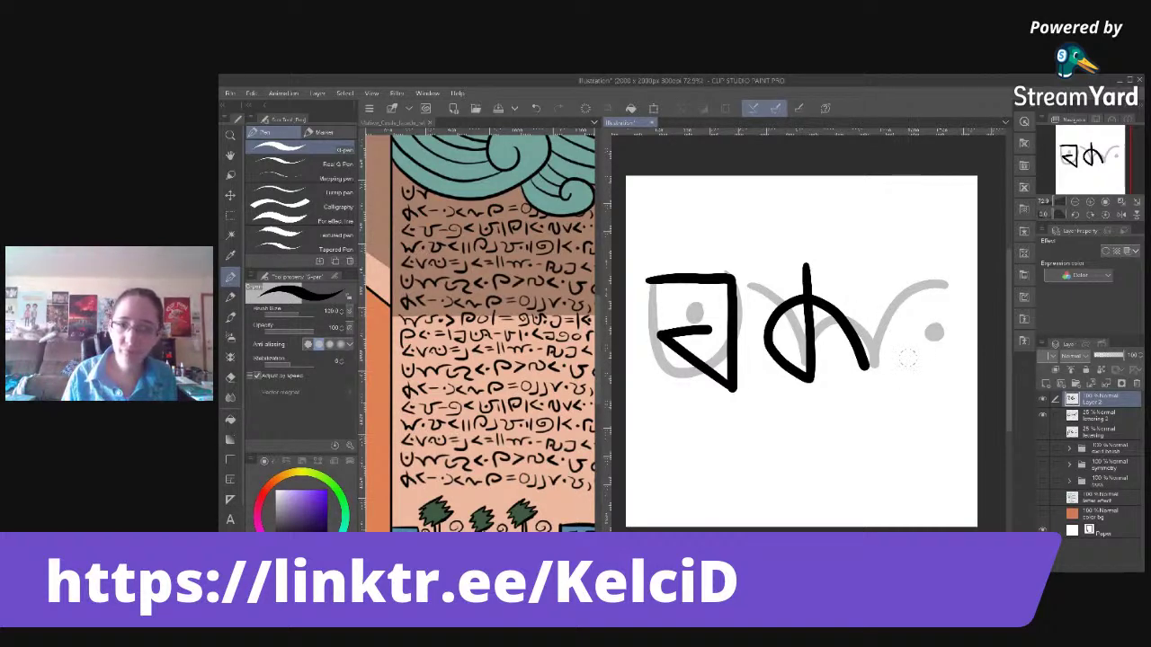
key(k)
drag(777, 347, 767, 350)
key(p)
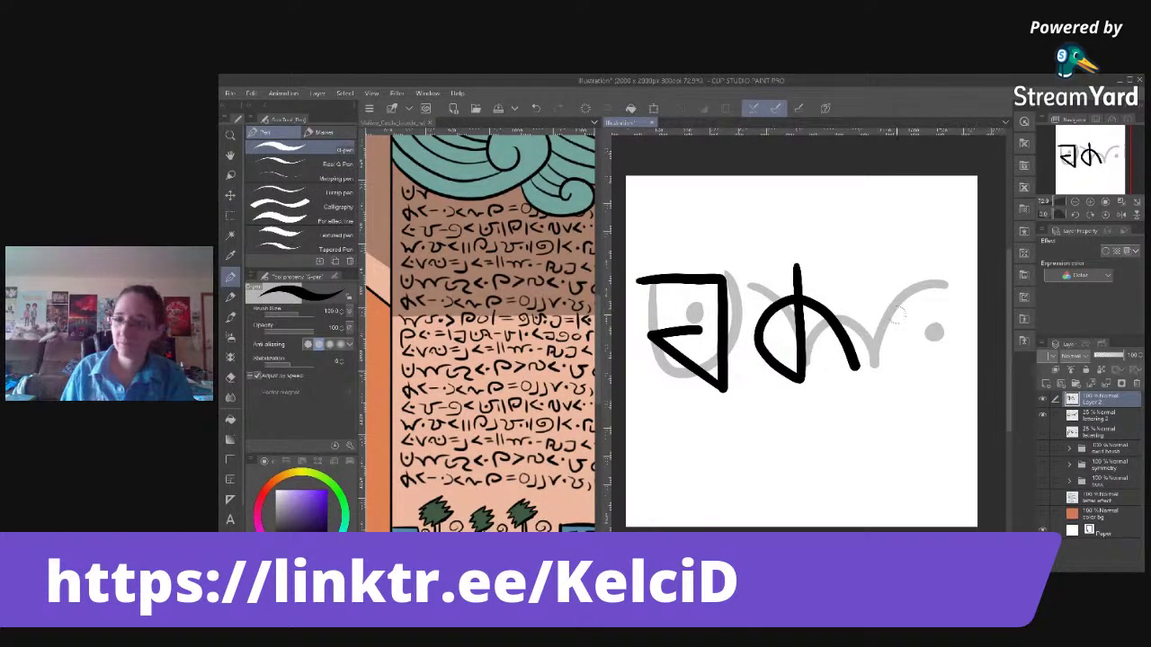
Check spacing against the first lettering row and add a right-pointing chevron glyph at the row's end, redrawing it slightly smaller.
click(1043, 432)
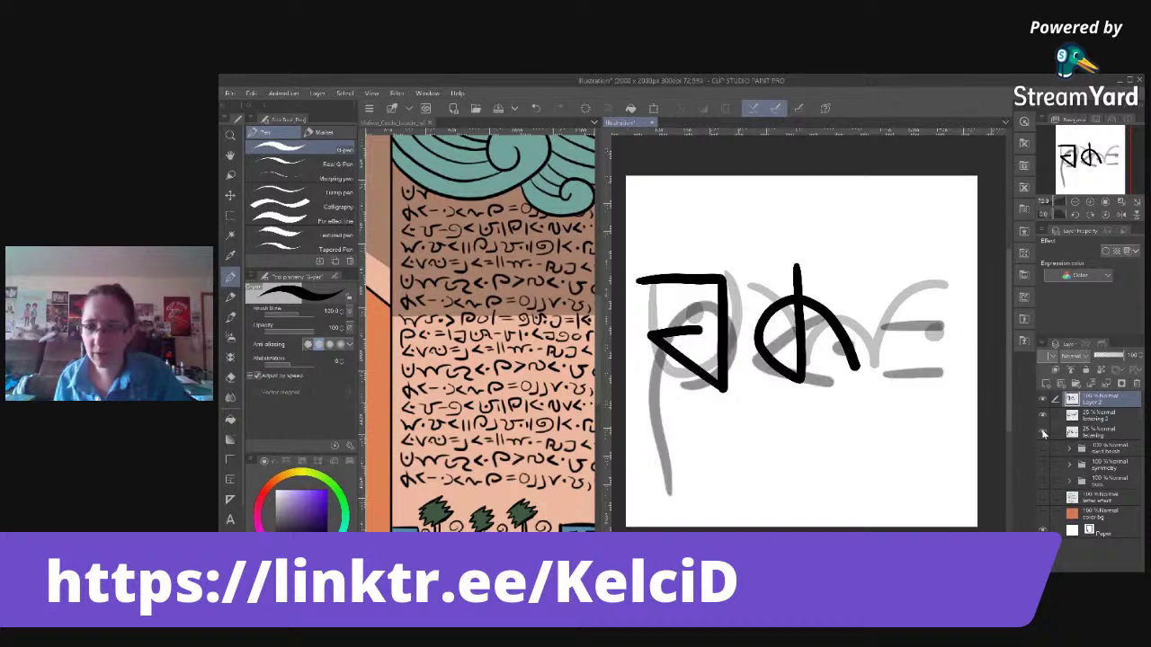
click(1043, 433)
mouse_move(855, 277)
mouse_down()
mouse_move(953, 331)
mouse_move(851, 390)
mouse_up()
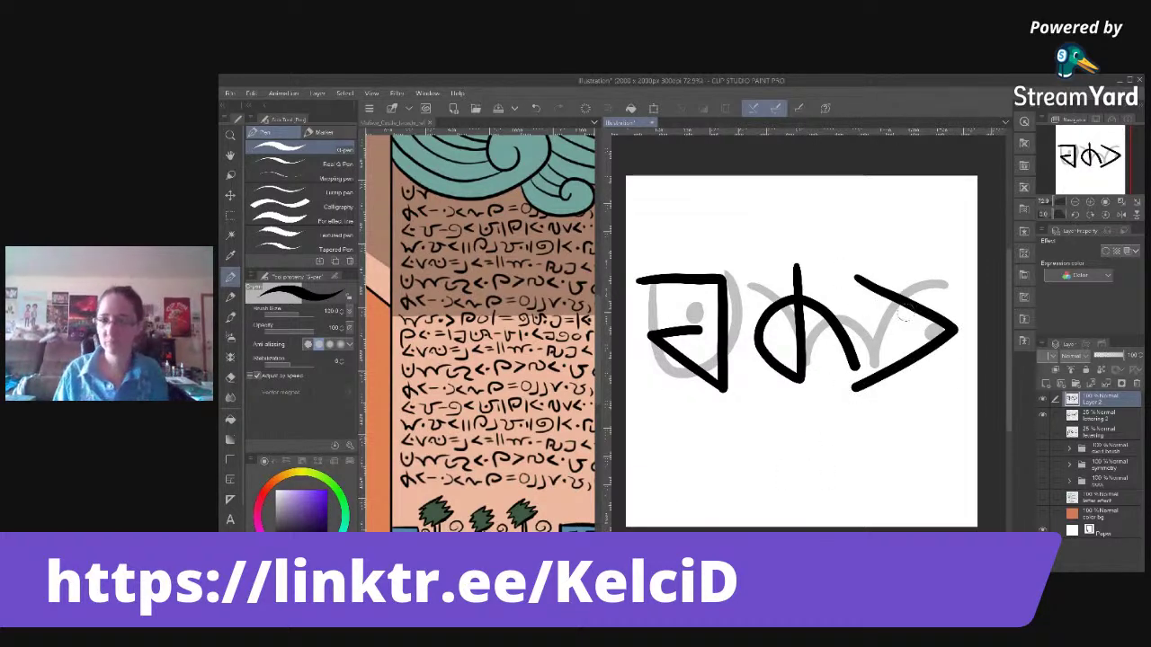
key(ctrl+z)
mouse_move(862, 283)
mouse_down()
mouse_move(942, 321)
mouse_move(871, 387)
mouse_up()
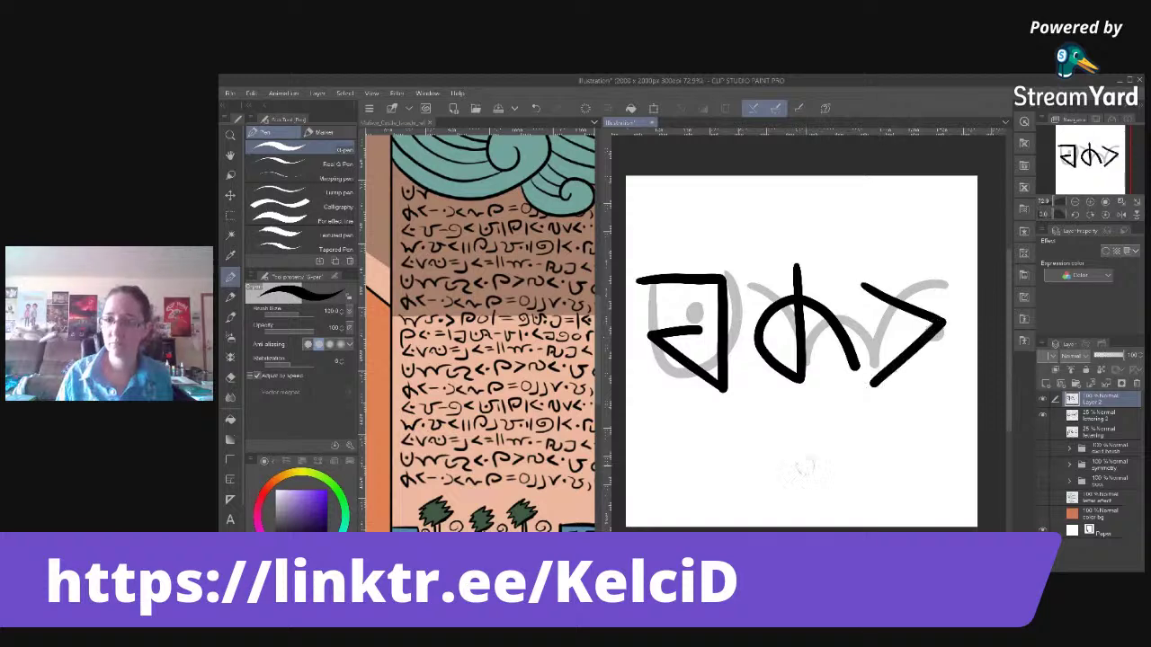
Hide the faded lettering 2 layer and make a rectangular selection around the three new glyphs.
click(1041, 416)
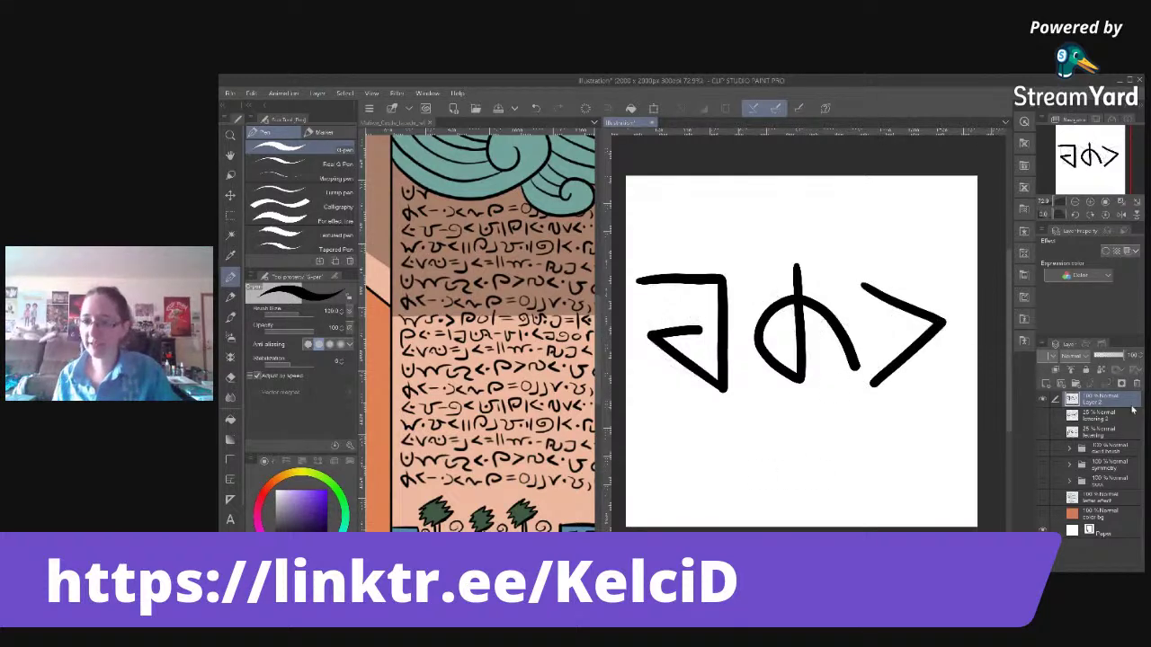
key(m)
drag(619, 244, 966, 420)
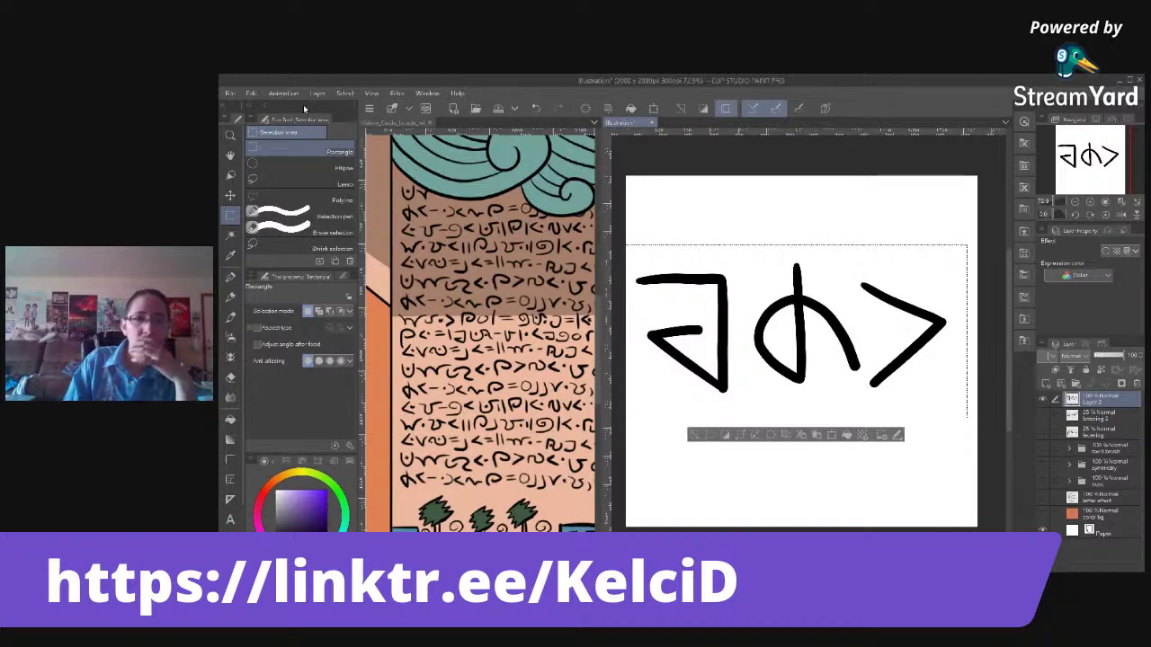
Register the selected third row as an image material named with the lettering 3 suffix, enabled for use as a brush tip shape.
click(252, 94)
mouse_move(297, 291)
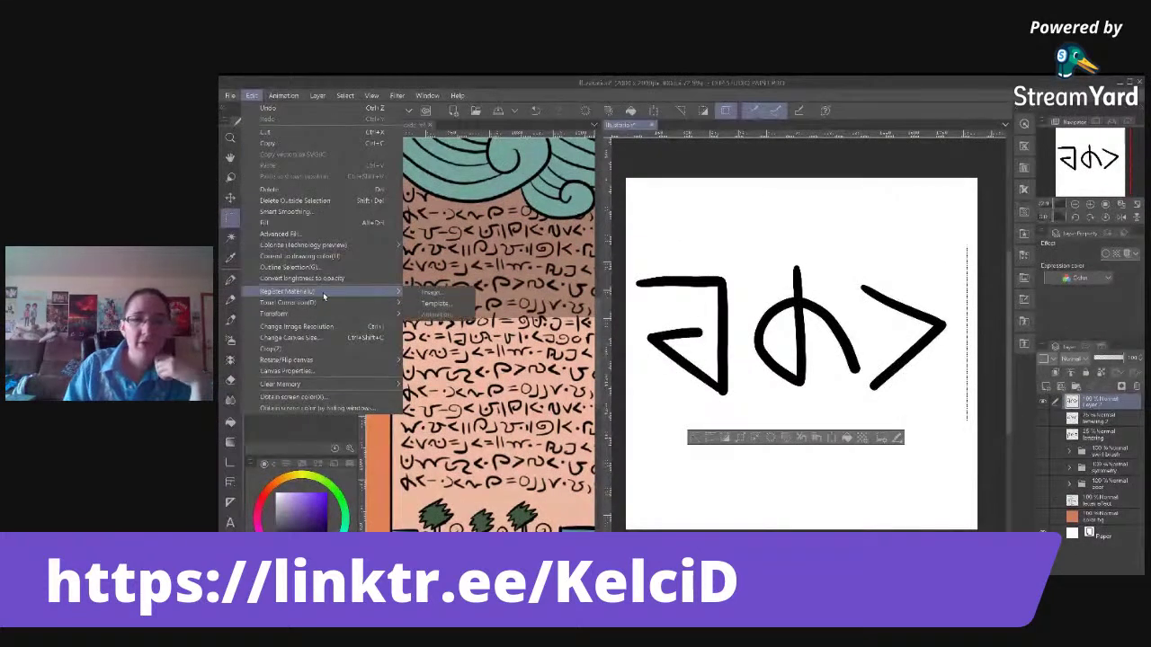
click(425, 293)
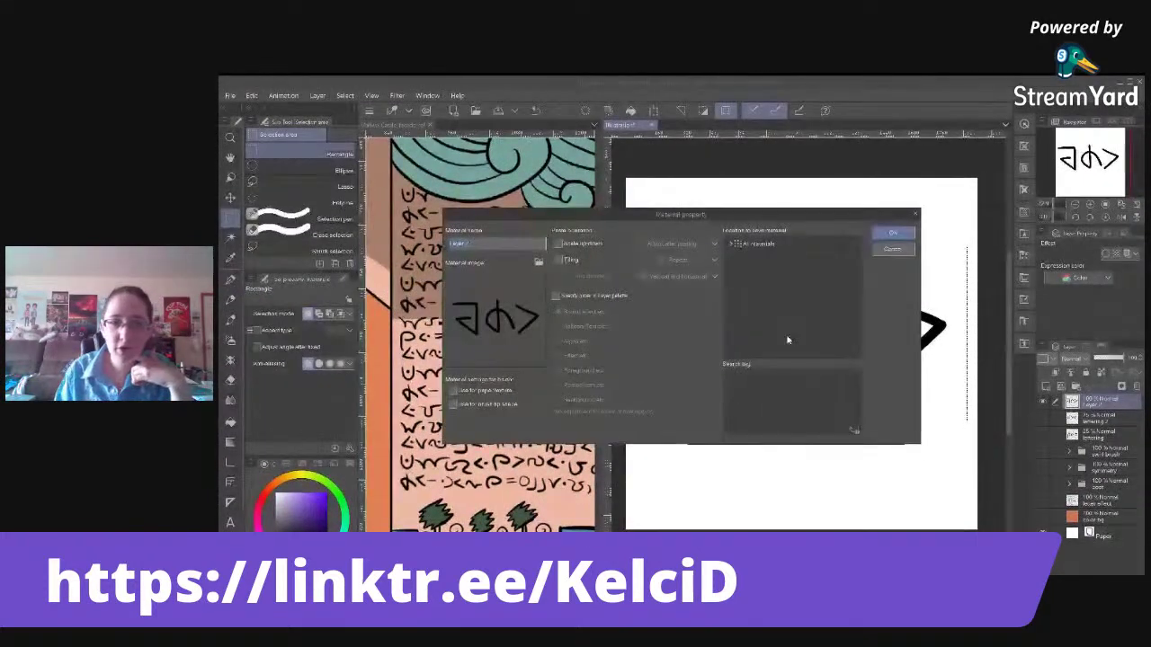
click(501, 251)
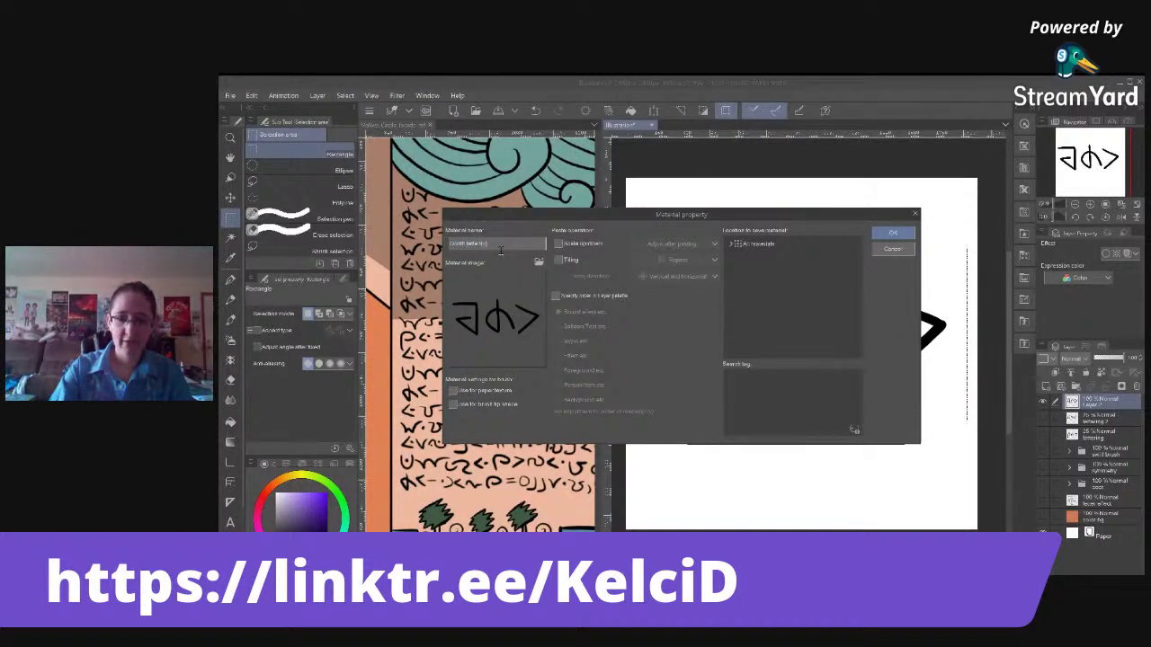
click(453, 404)
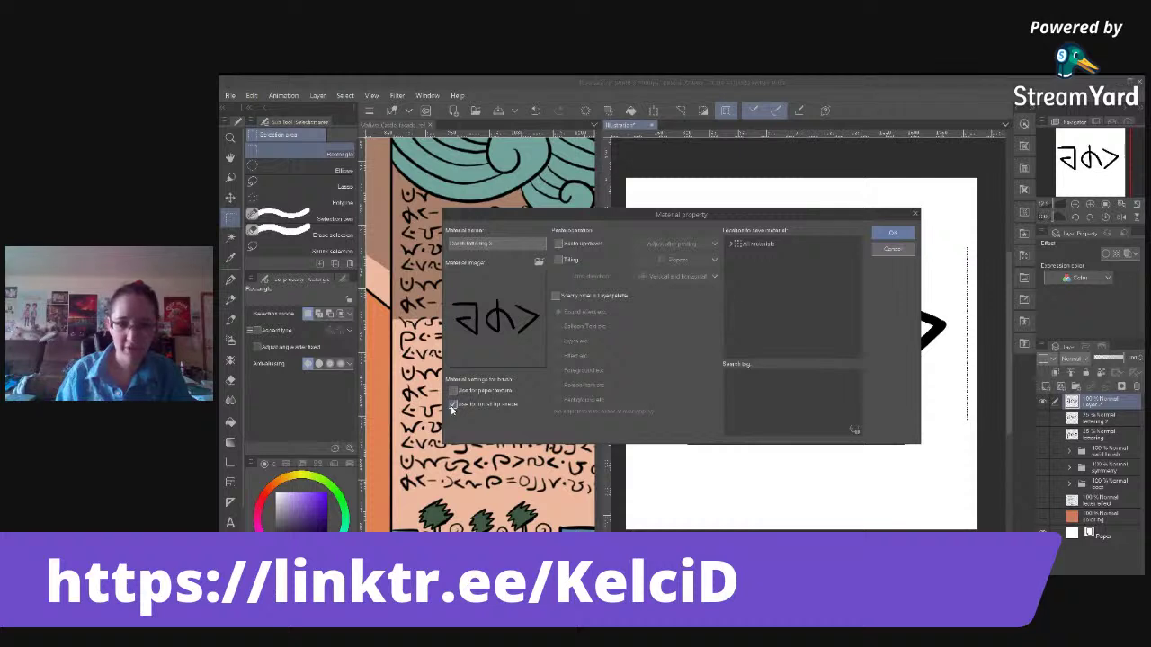
Save the lettering 3 material in a folder under the colour pattern's Pattern category and clear the selection.
click(776, 244)
click(730, 245)
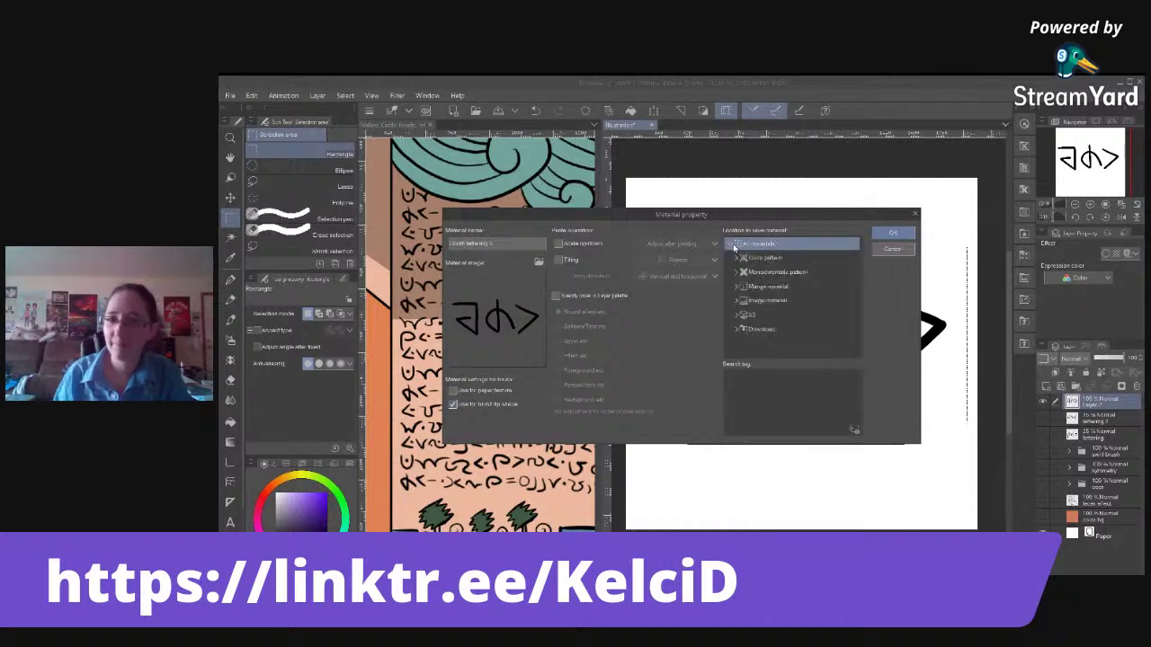
click(779, 259)
click(736, 259)
click(763, 271)
click(742, 271)
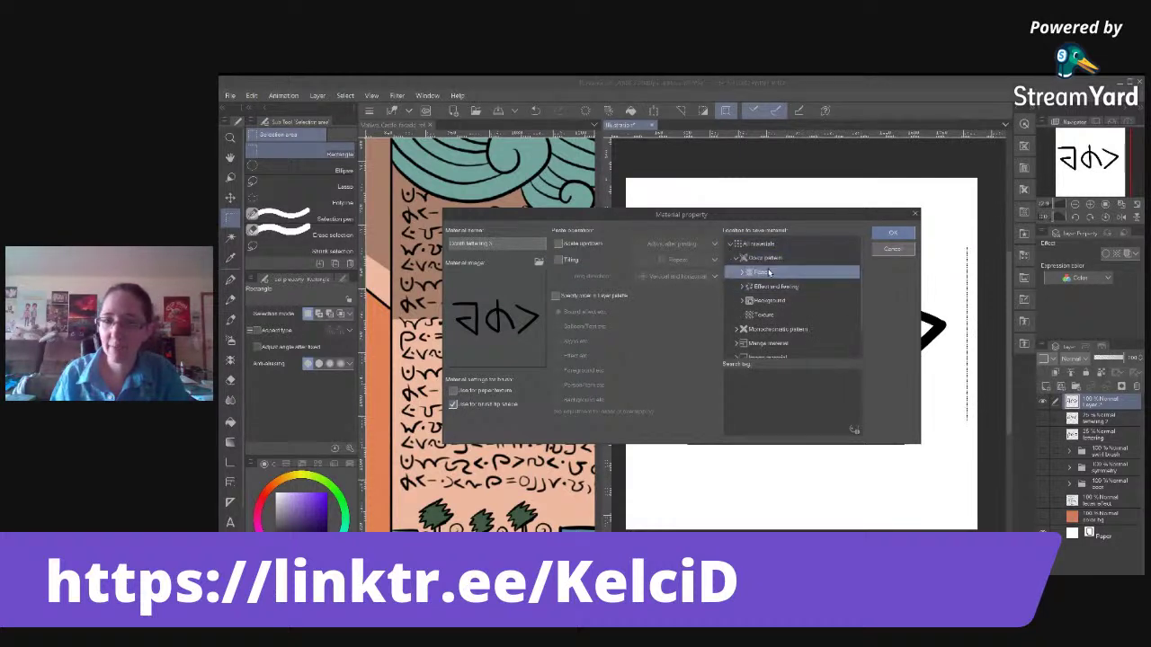
click(766, 328)
click(888, 251)
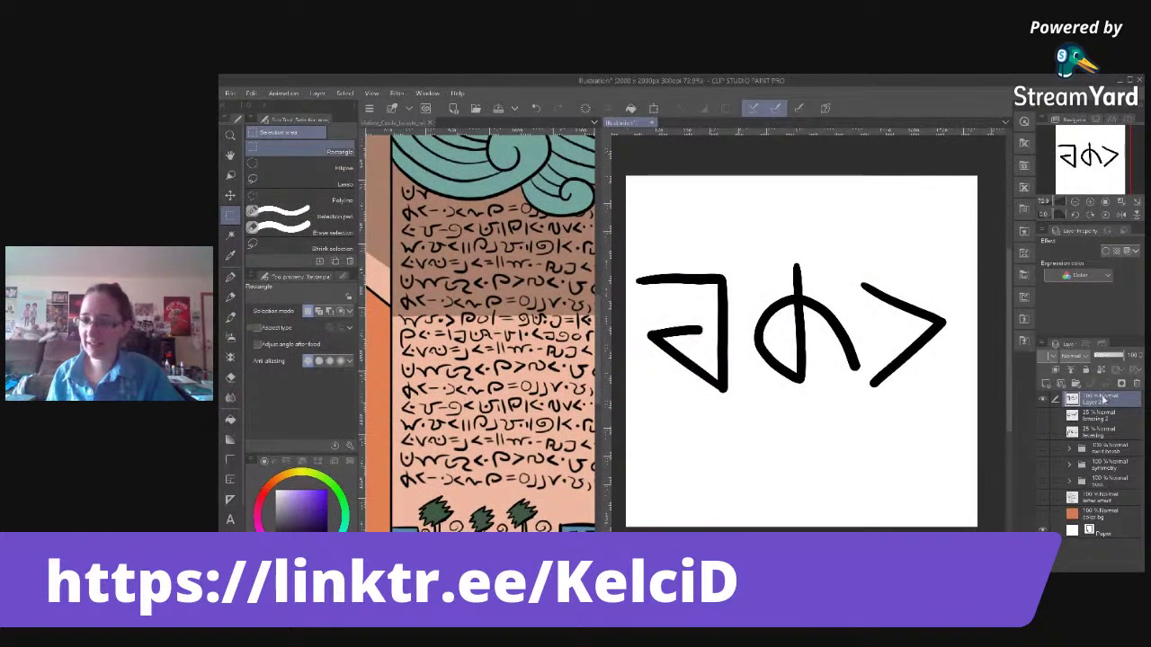
Overlay the three lettering rows to compare how they fit together, and finish with all three rows hidden.
click(1043, 399)
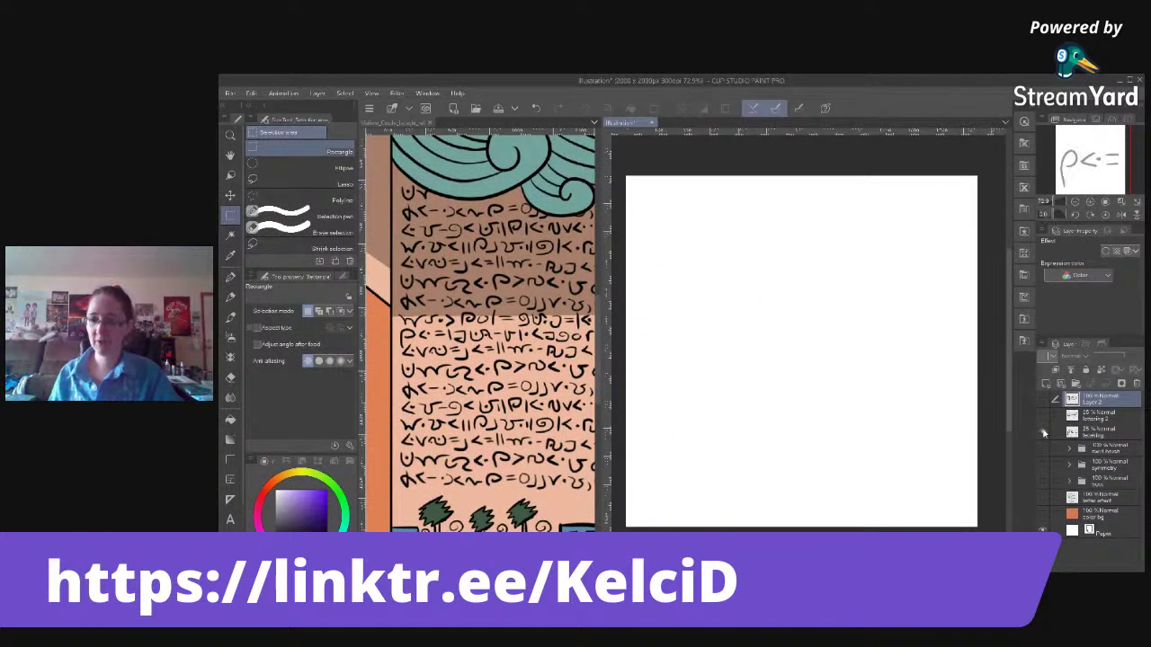
click(1044, 433)
click(1043, 417)
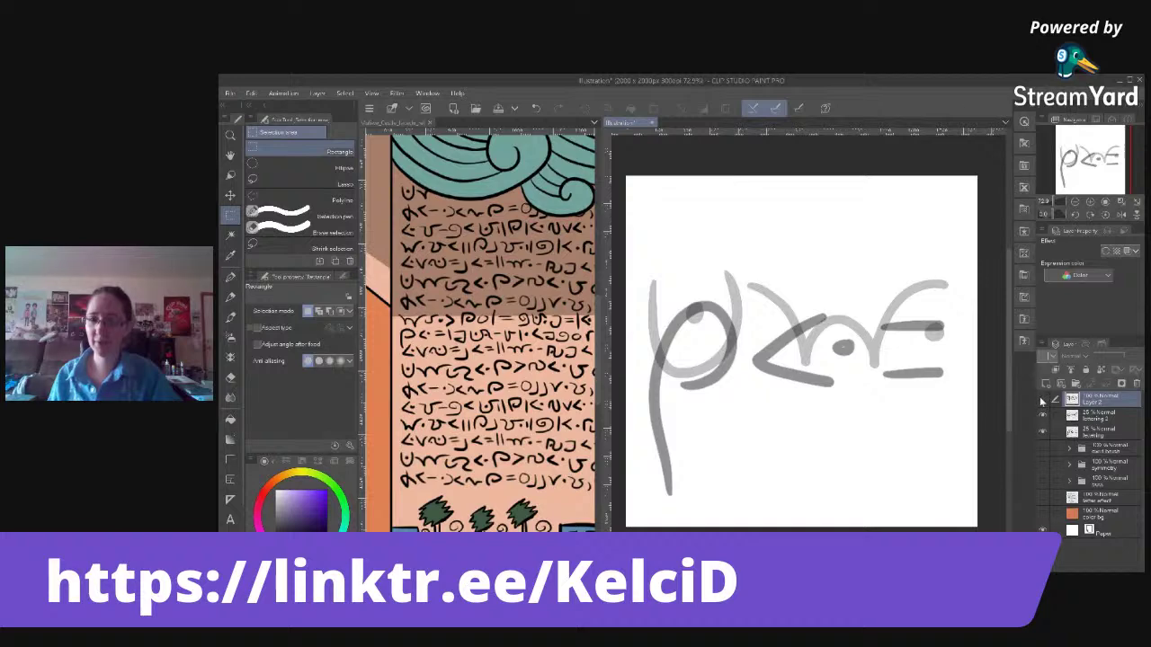
click(1043, 399)
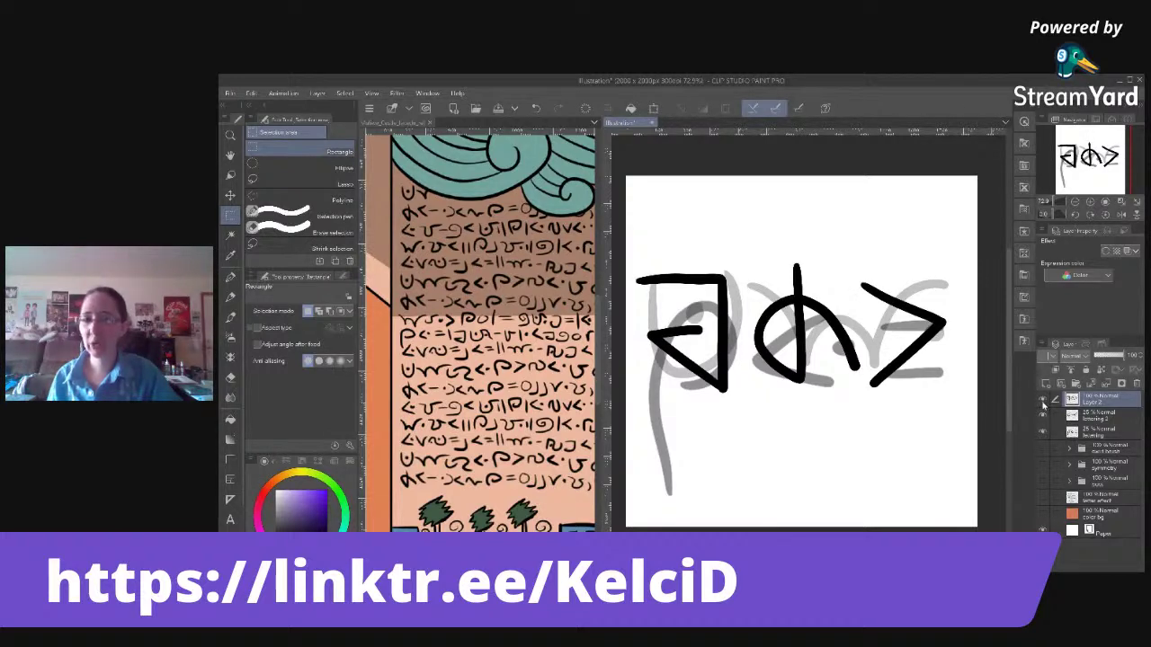
drag(1043, 406, 1044, 439)
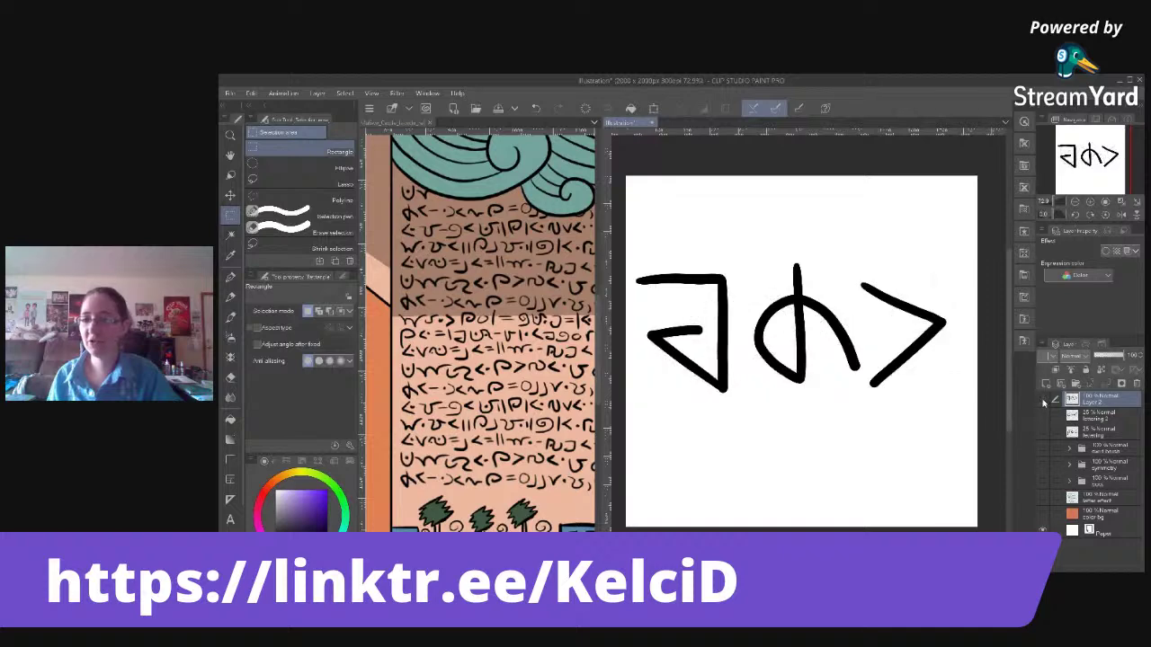
Add a new layer named lettering 4 and rename the third row's layer to lettering 3.
key(ctrl+shift+n)
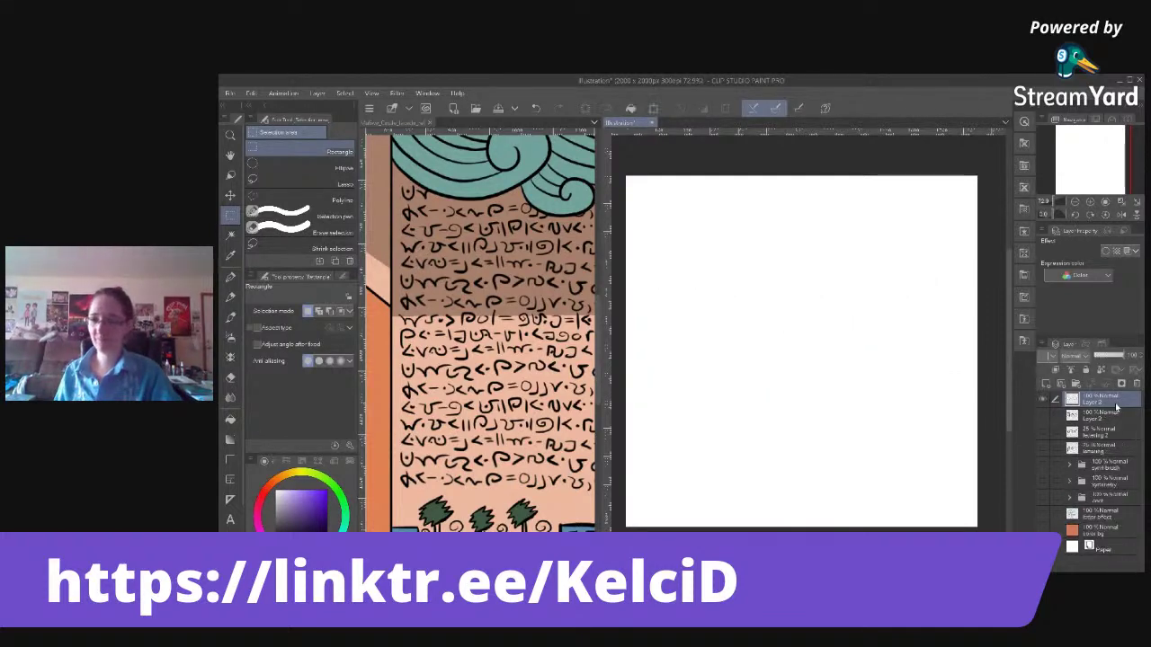
double_click(1097, 401)
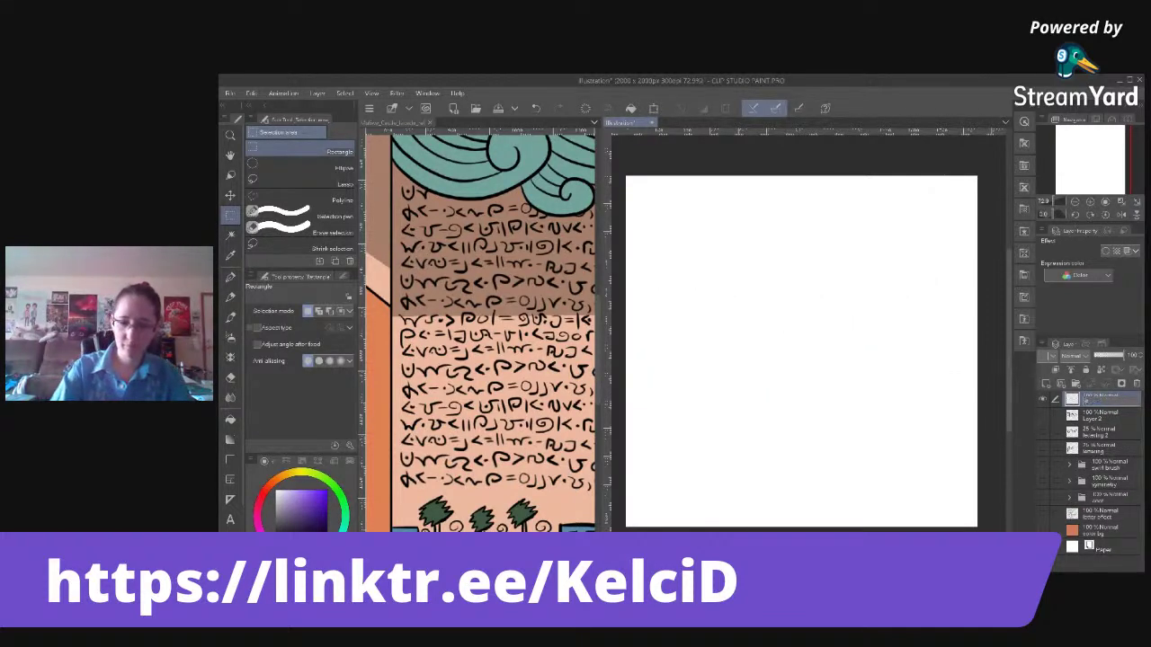
key(Return)
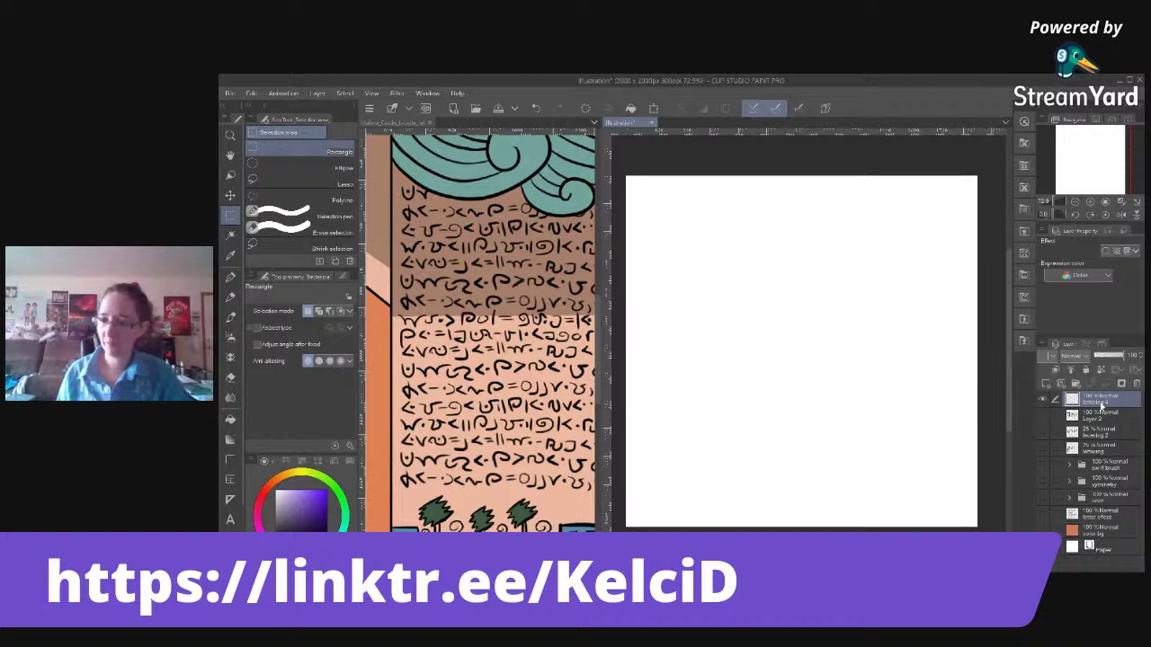
double_click(1099, 419)
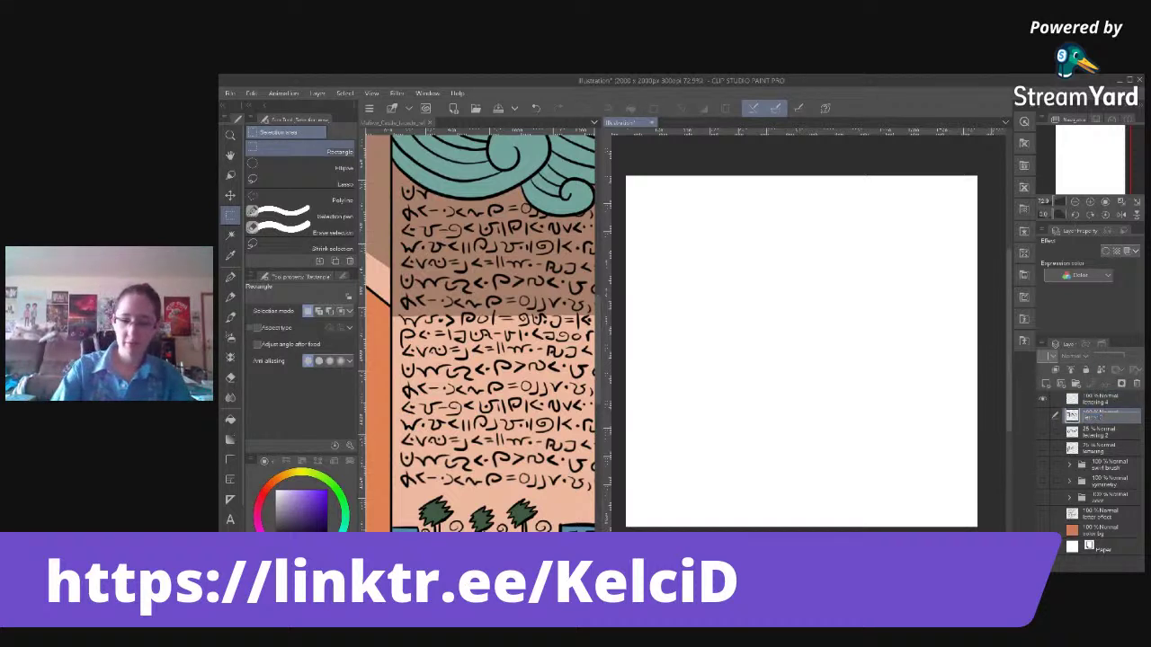
text(lettering 3)
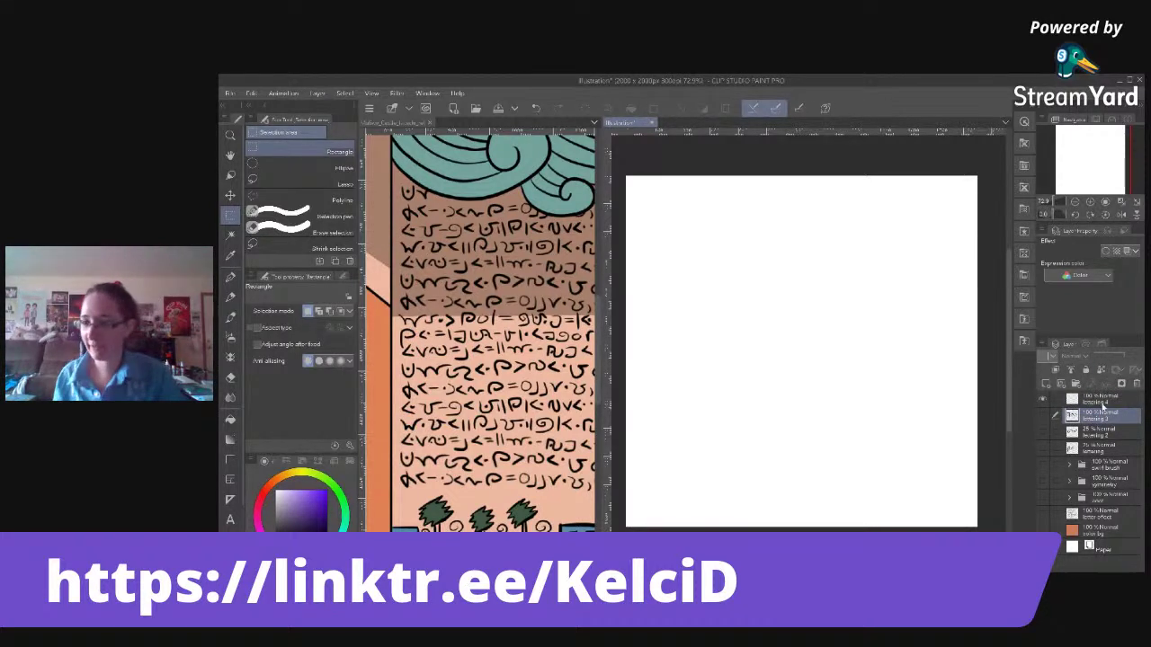
key(Return)
Show the lettering 3 layer, reduce its opacity to 25%, and make lettering 4 the active layer.
click(1047, 415)
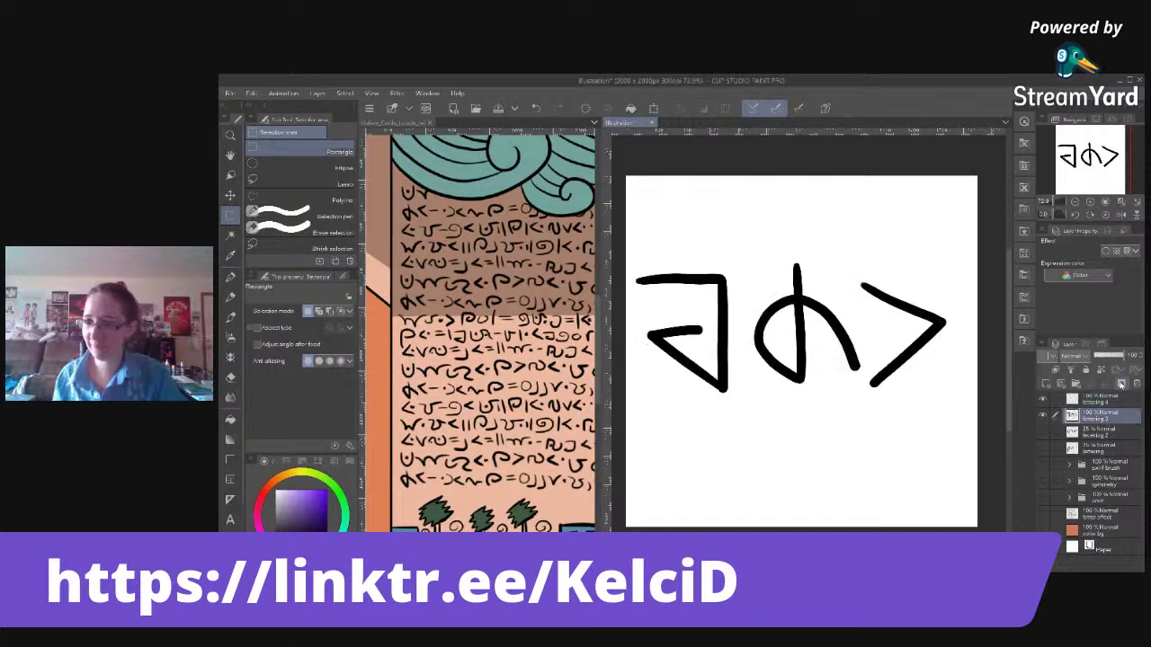
drag(1131, 357, 1101, 358)
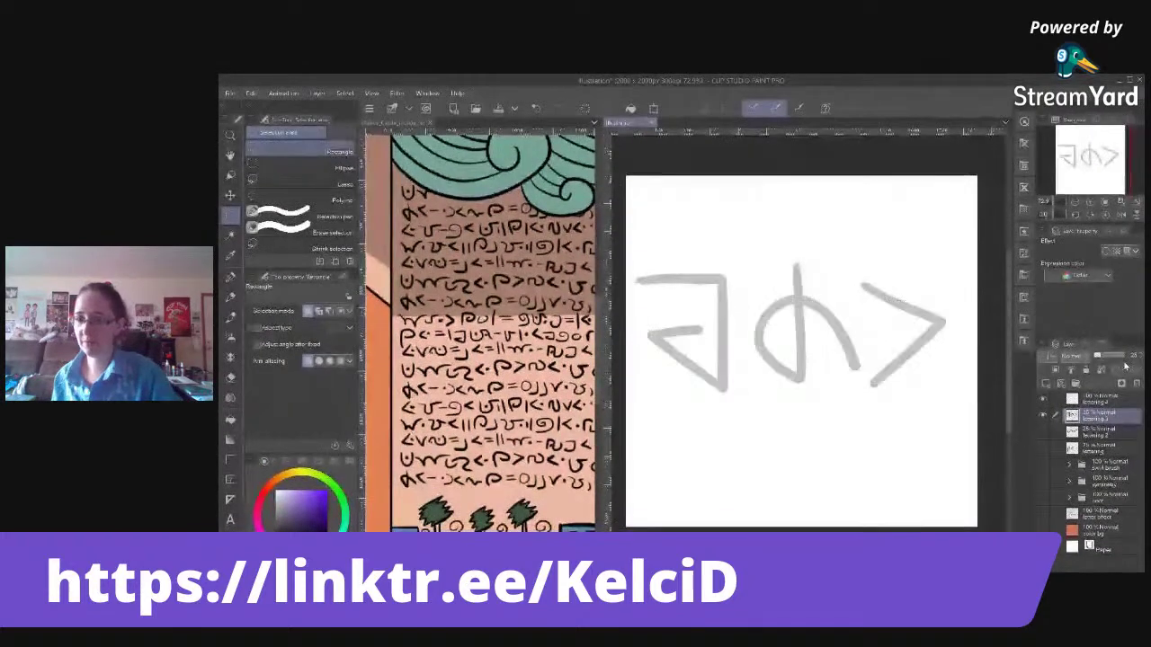
click(1102, 401)
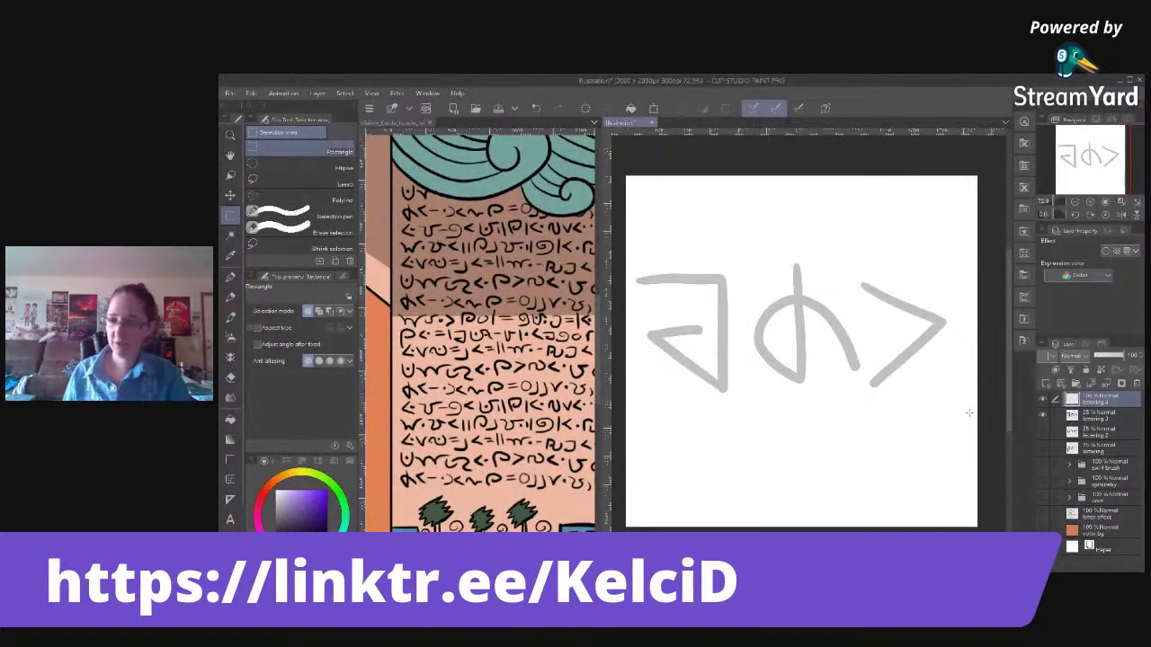
Compare the faded lettering rows by toggling their visibility, ending with only the empty lettering 4 layer shown.
click(1043, 433)
click(1043, 449)
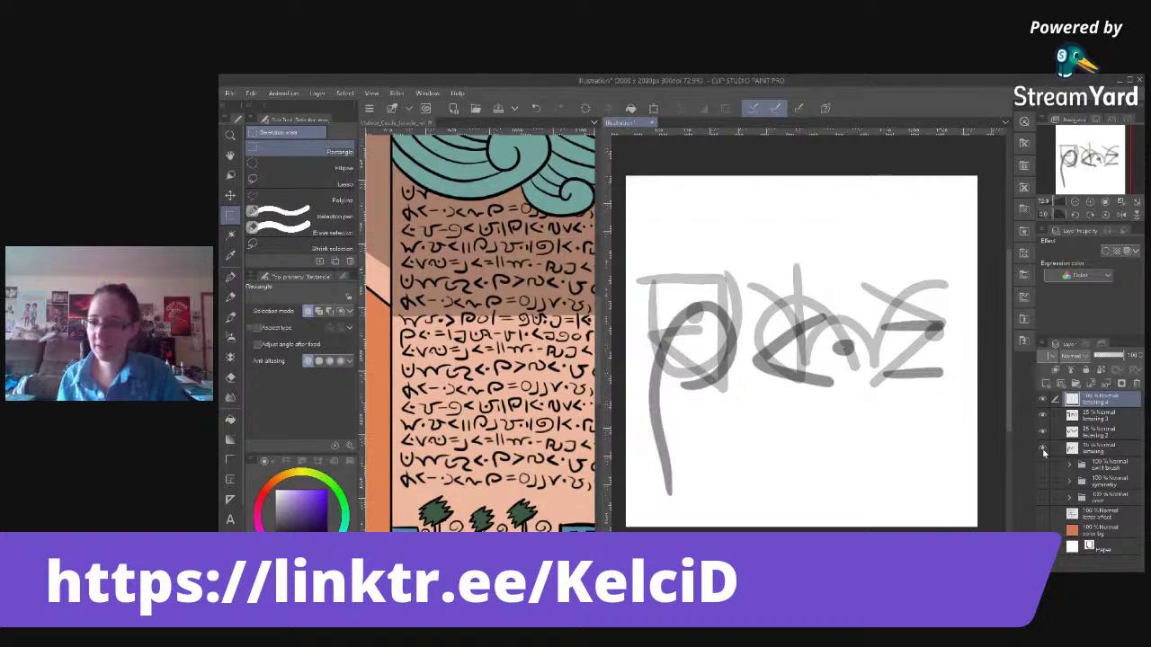
click(1044, 448)
click(1043, 432)
click(1043, 417)
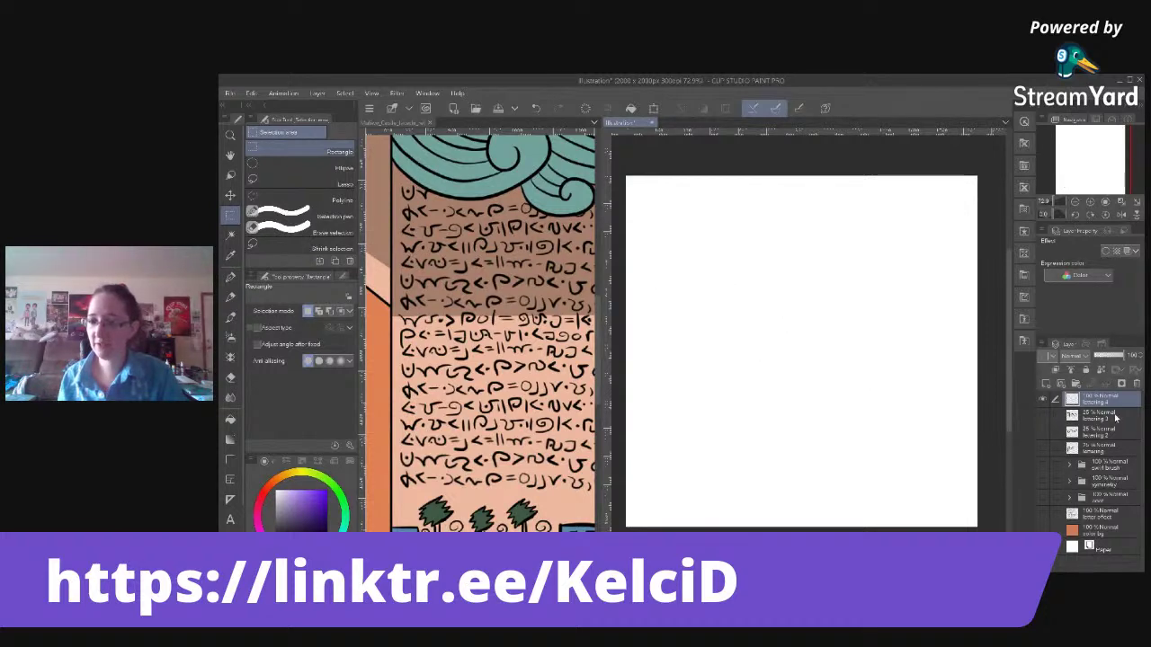
click(1043, 450)
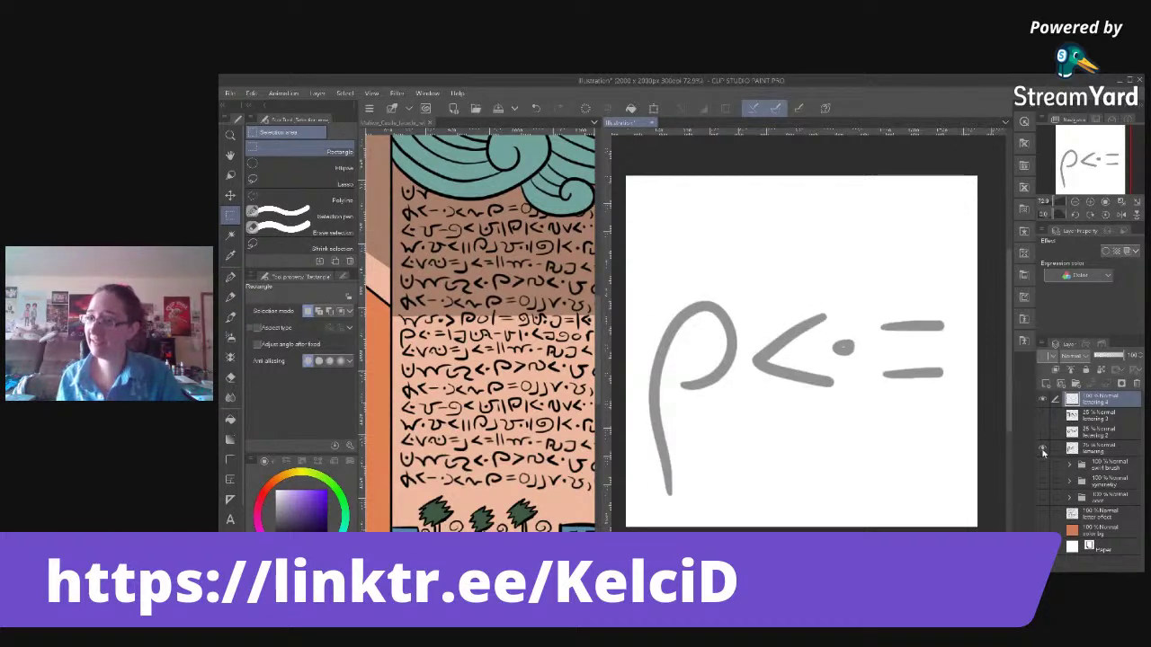
click(1043, 450)
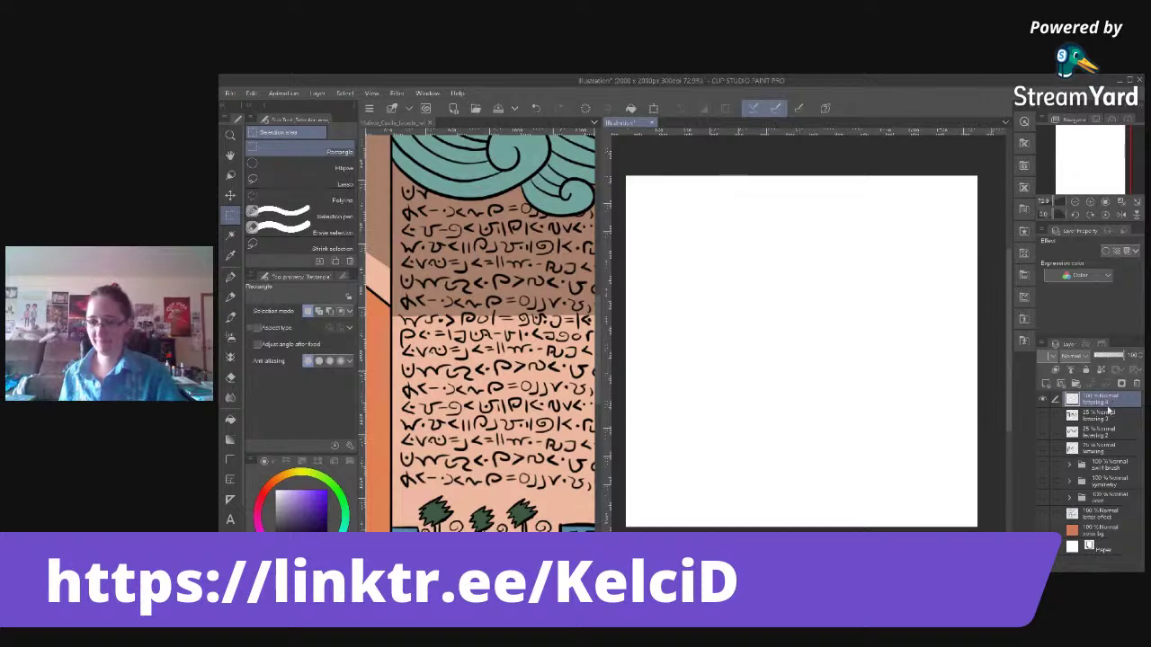
Draw three curved glyphs with the G-pen on lettering 4, using the faded lettering 3 row as a size and spacing guide.
key(p)
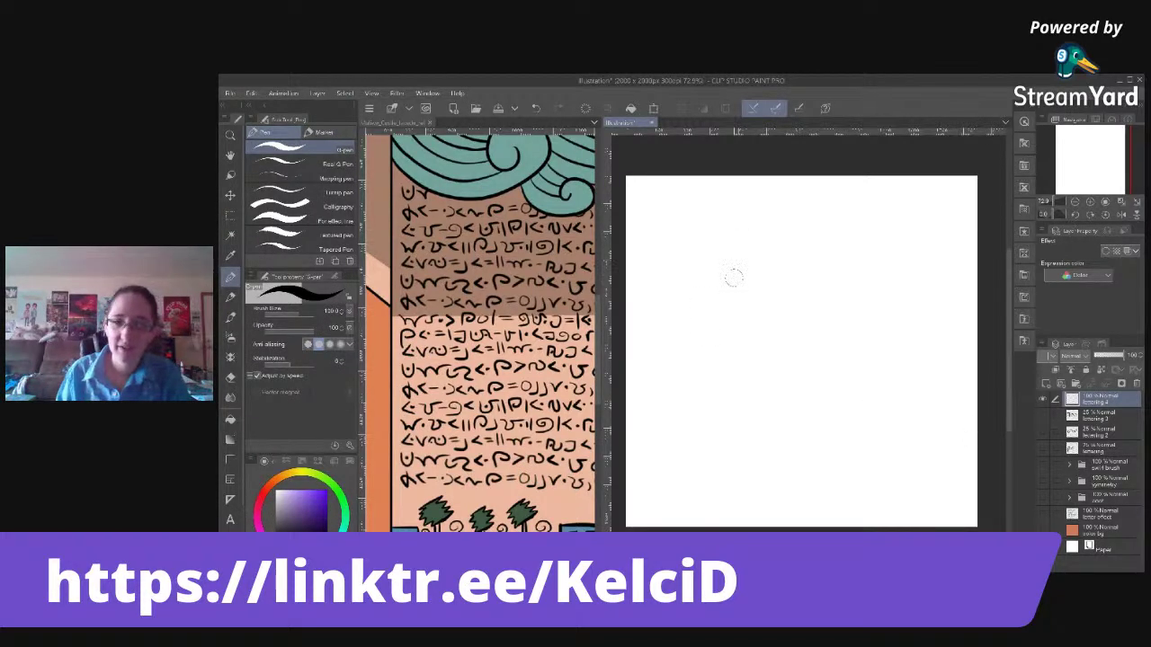
click(1043, 419)
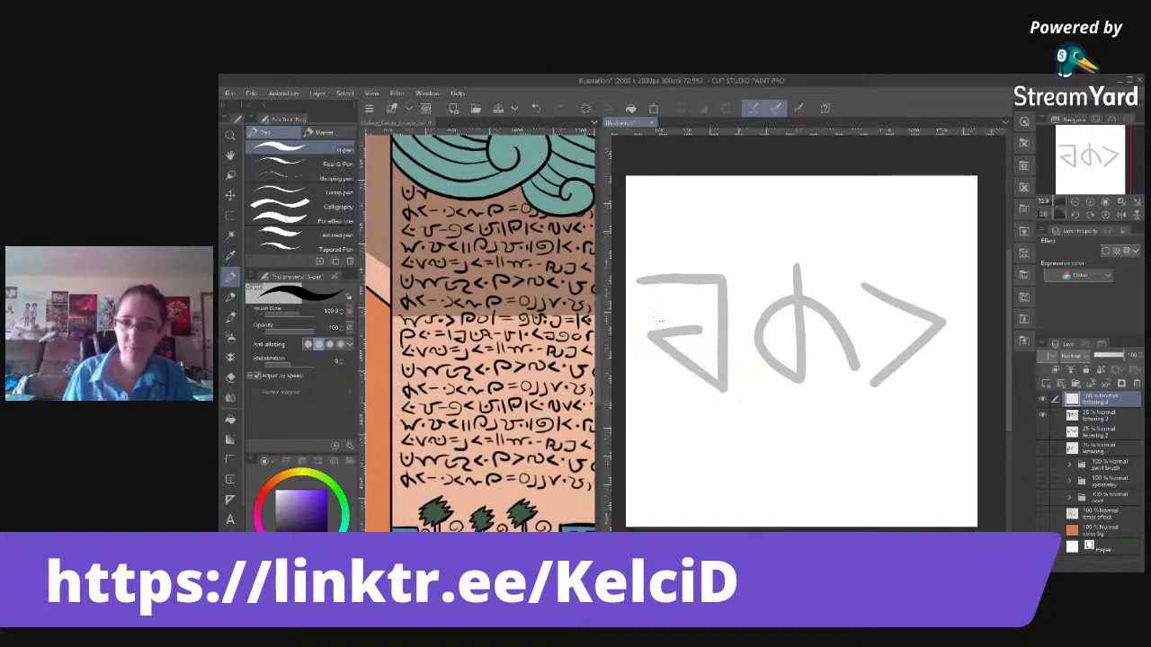
mouse_move(661, 304)
mouse_down()
mouse_move(701, 348)
mouse_move(760, 311)
mouse_move(701, 401)
mouse_move(741, 405)
mouse_up()
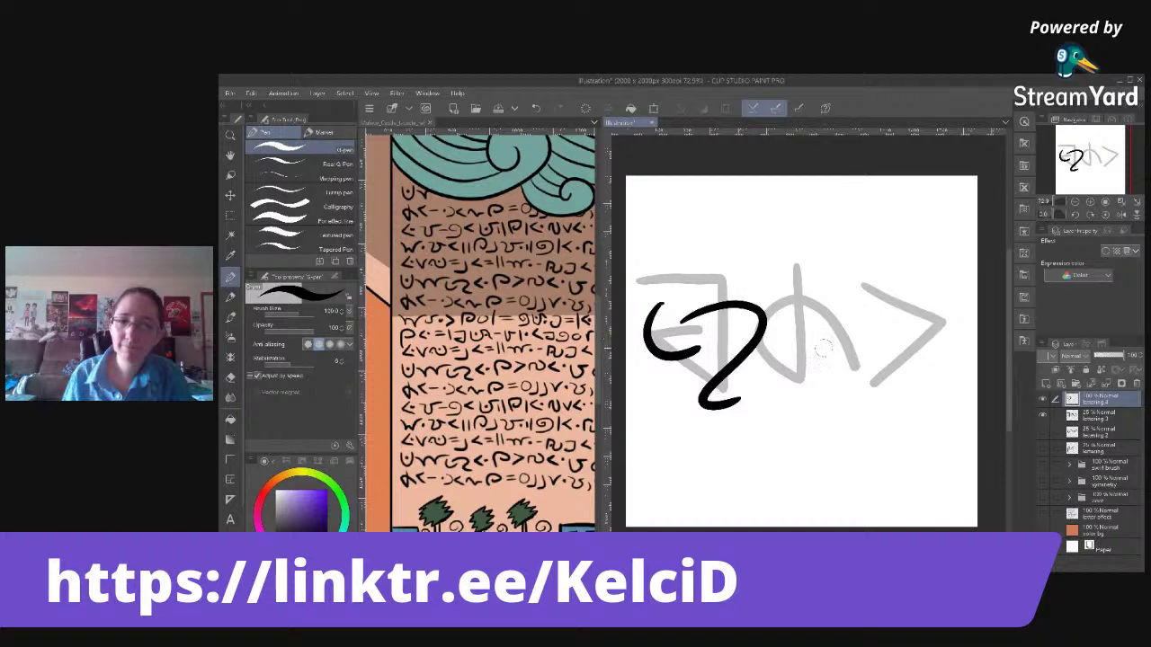
mouse_move(760, 378)
mouse_down()
mouse_move(856, 325)
mouse_move(845, 287)
mouse_up()
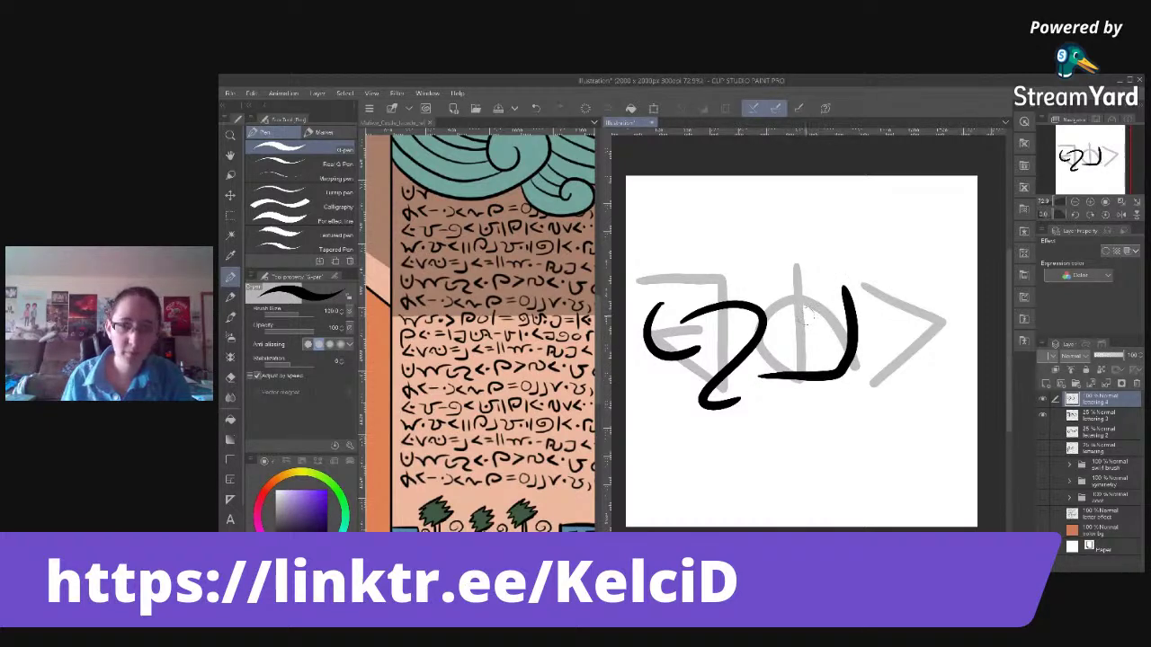
mouse_move(871, 289)
mouse_down()
mouse_move(939, 315)
mouse_move(971, 284)
mouse_up()
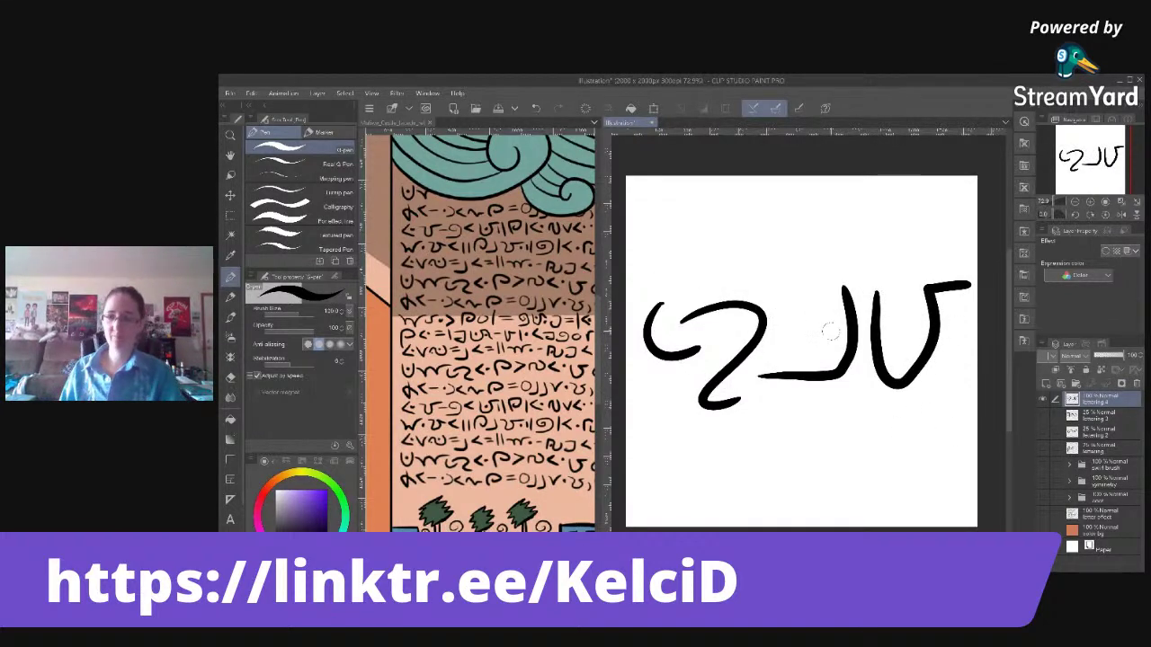
Select the fourth row with a rectangle and register it as an image material with the lettering 4 suffix, enabled for use as brush tip shape.
key(m)
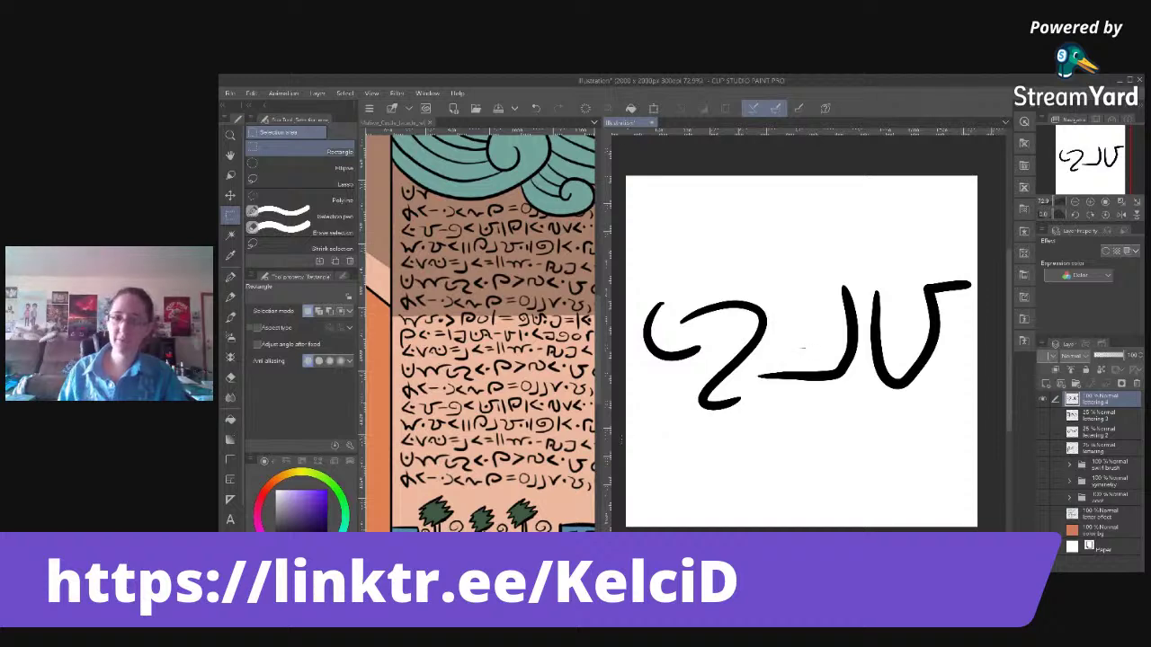
drag(620, 439, 985, 259)
click(253, 95)
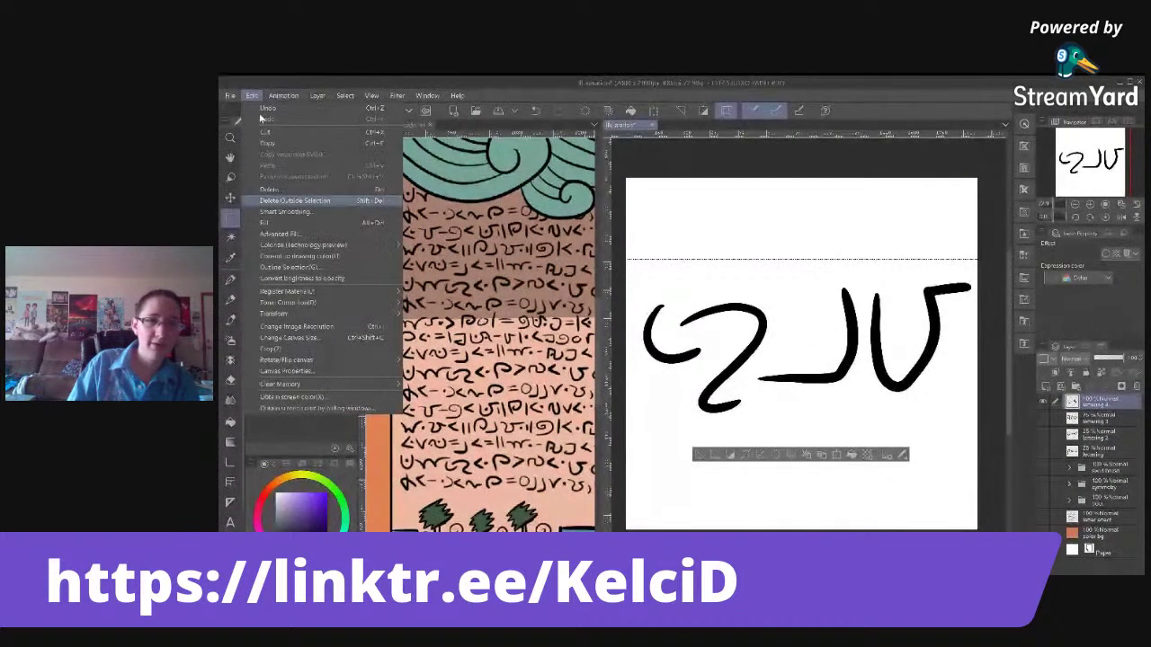
mouse_move(297, 291)
click(436, 293)
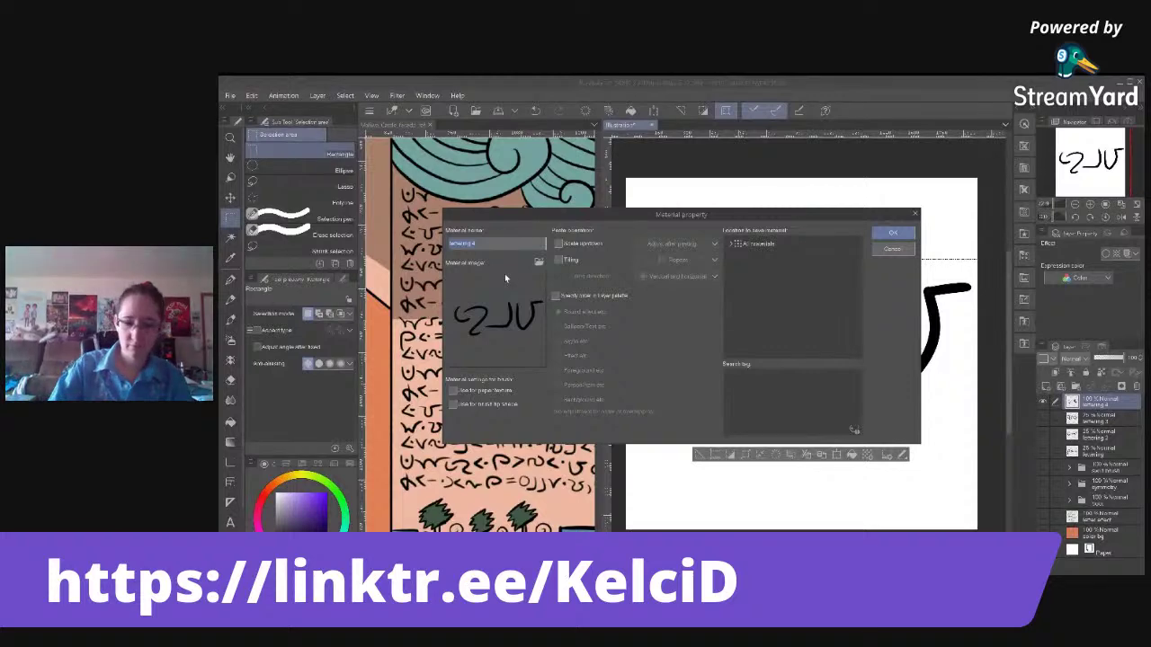
text(Conlang)
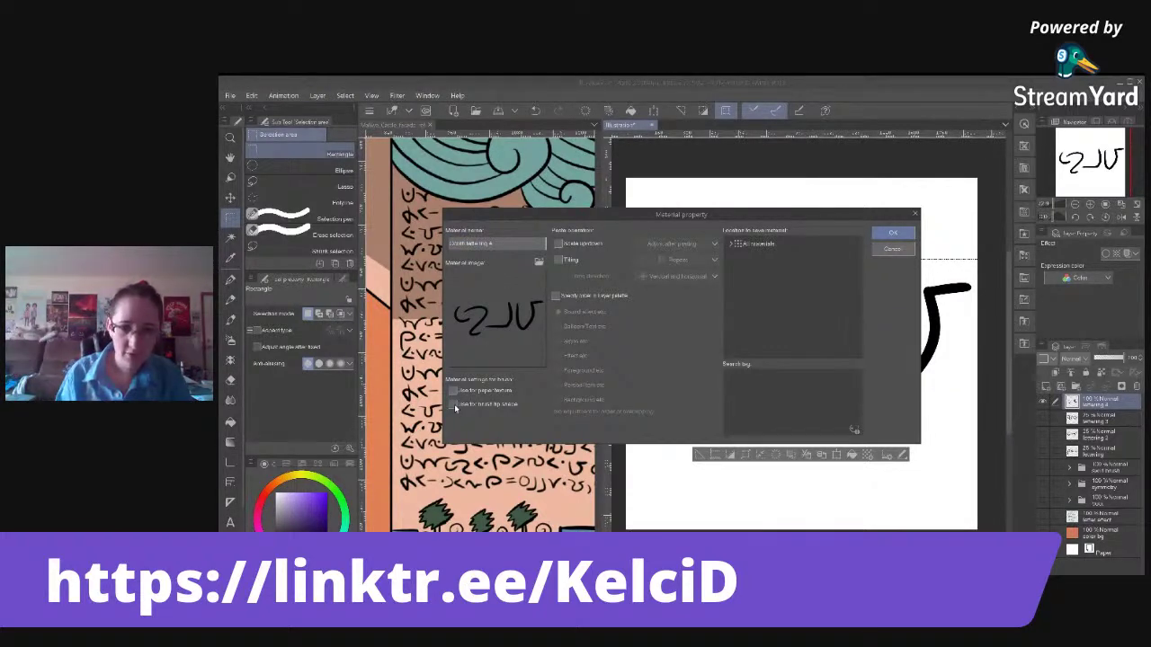
Save the lettering 4 material in the Other folder under the colour pattern's Pattern category and clear the selection.
click(766, 246)
click(733, 245)
click(740, 259)
click(763, 272)
click(742, 272)
click(791, 314)
click(769, 329)
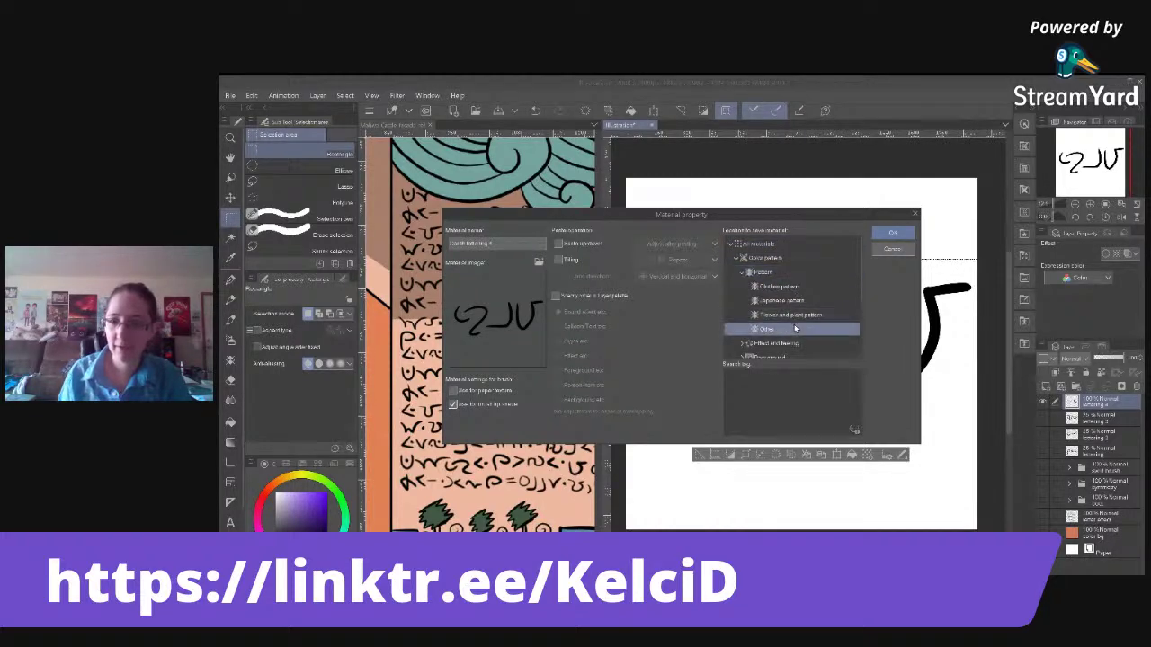
click(893, 233)
click(702, 453)
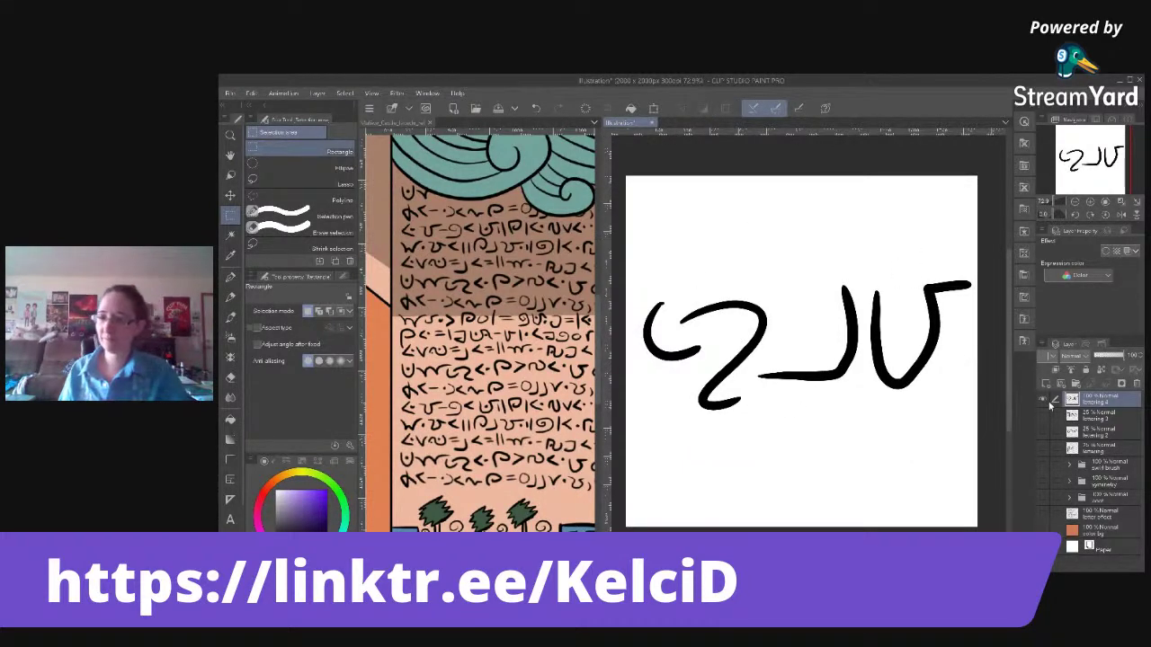
Group the four lettering layers into a hidden folder named lettering brush and add an empty layer above it.
shift+click(1120, 450)
key(ctrl+g)
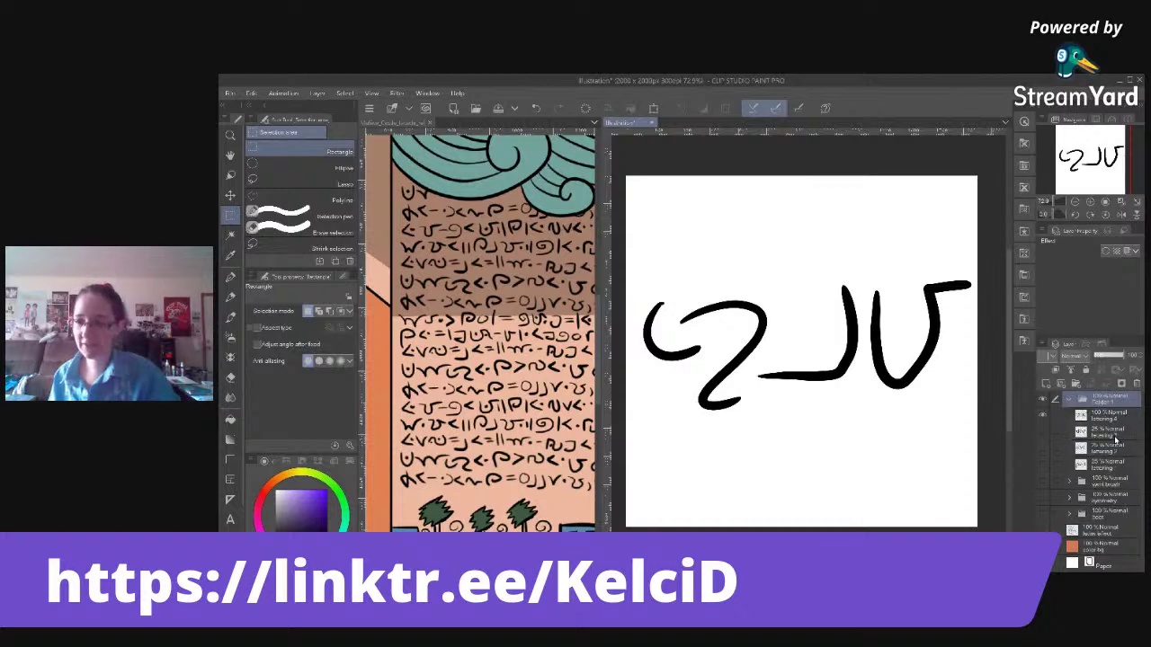
double_click(1108, 406)
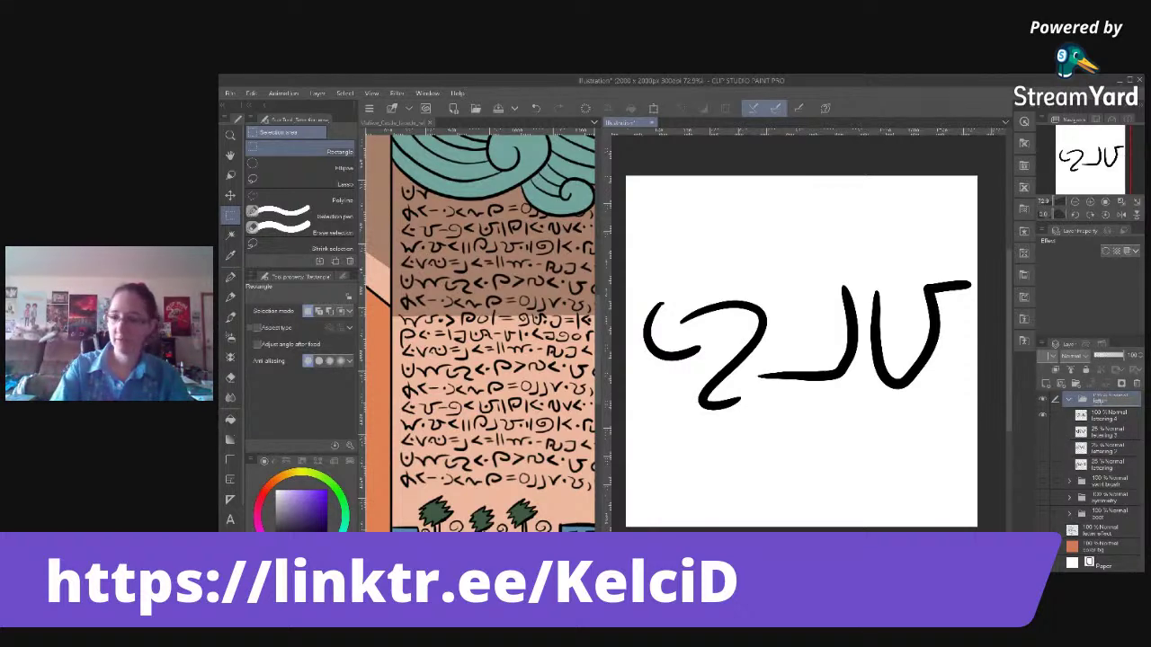
key(Return)
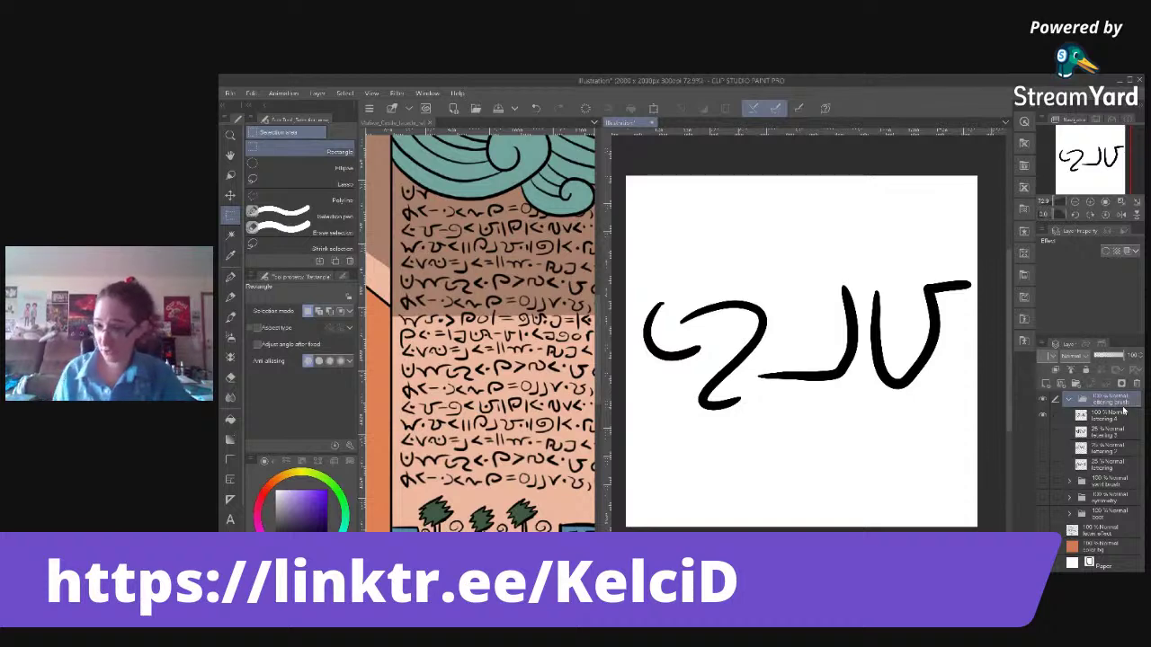
click(1069, 402)
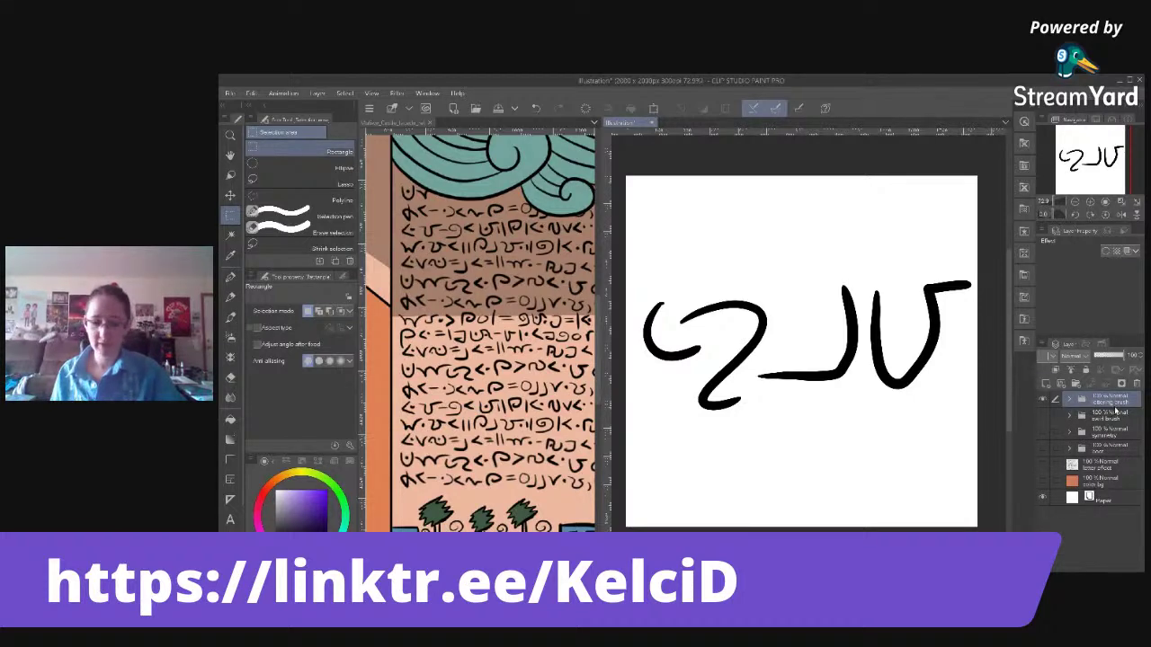
key(ctrl+shift+n)
click(1044, 416)
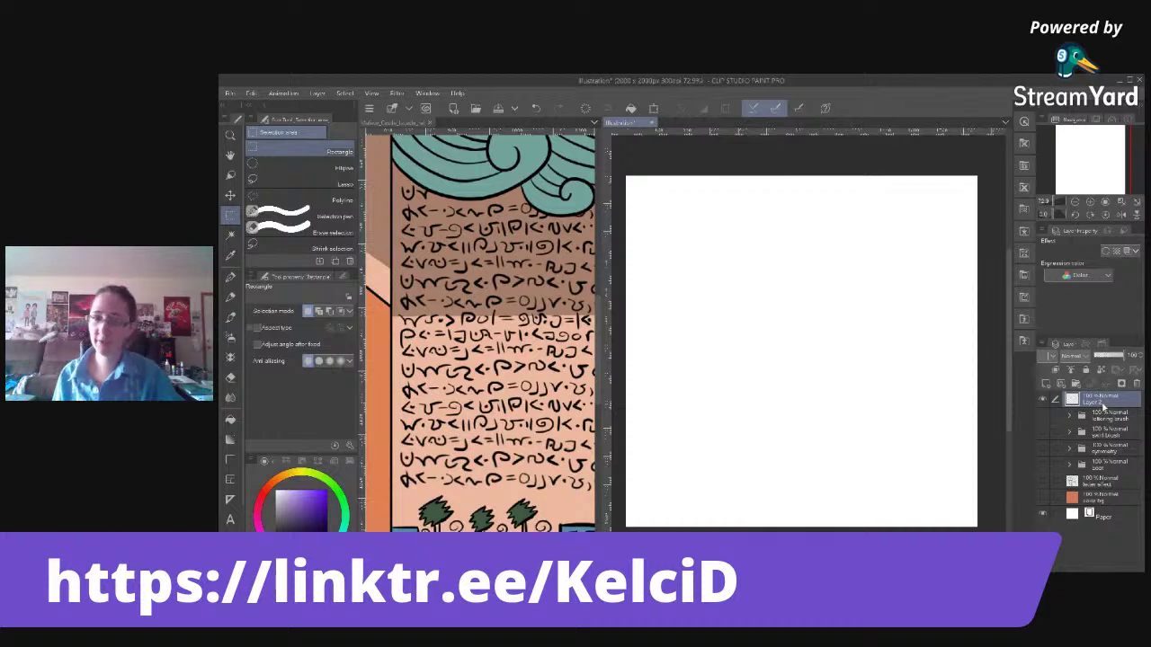
Browse the decoration brush groups, including Pattern, Flower, Natural, Clothing and Effect, for an existing brush to base the lettering brush on.
click(230, 357)
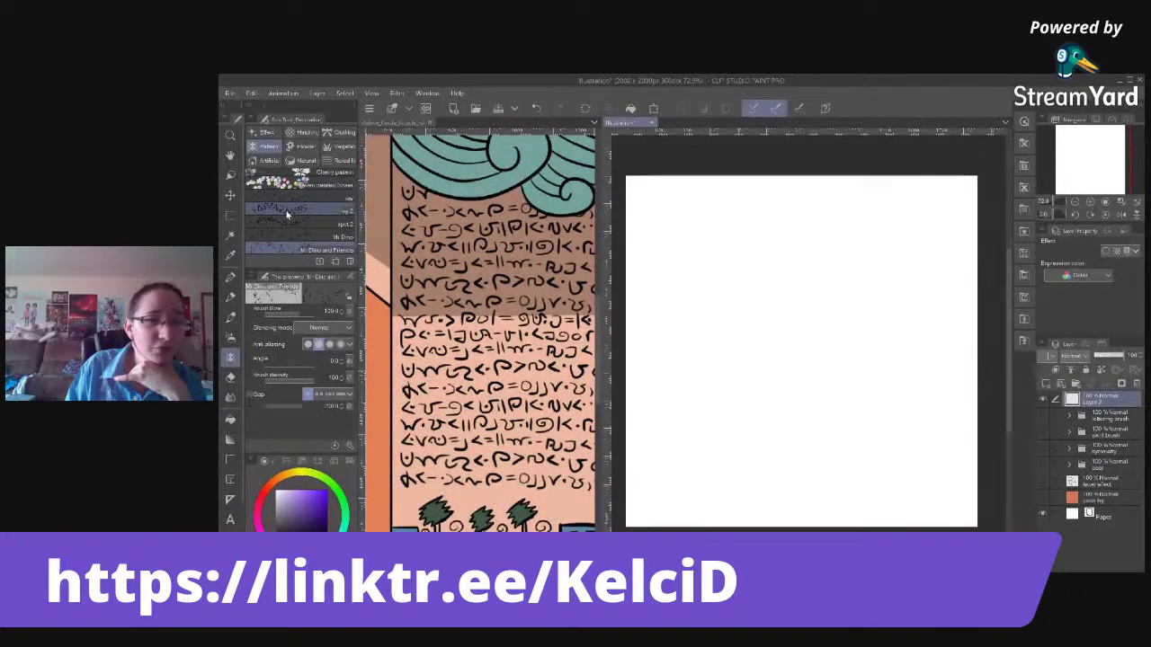
click(307, 133)
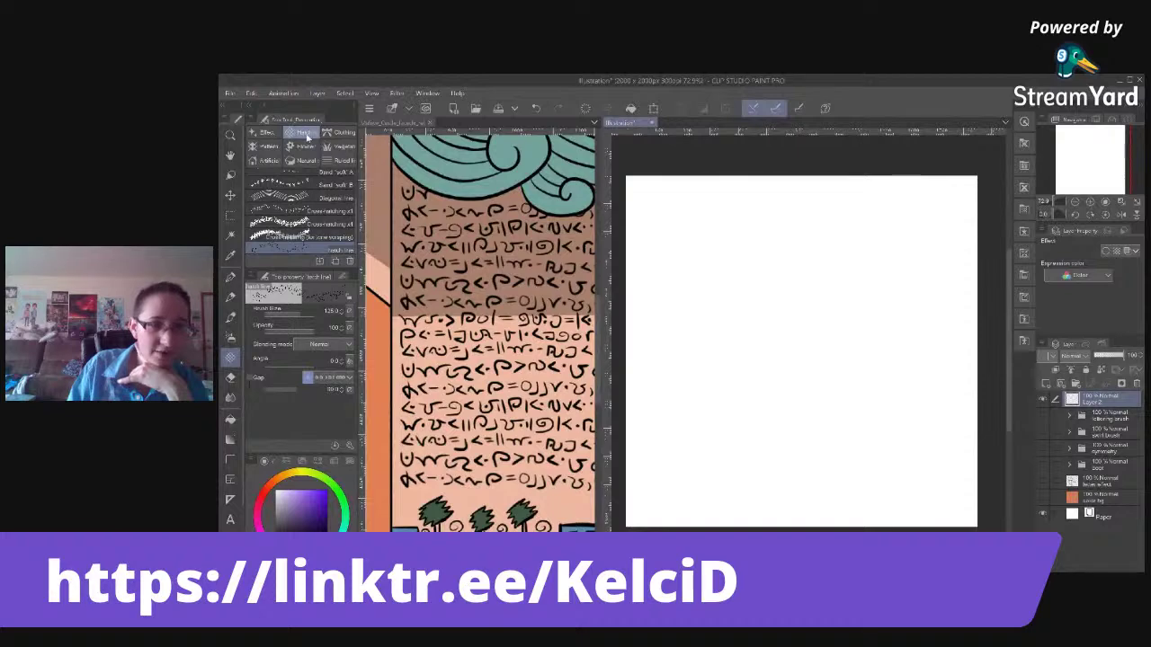
click(263, 148)
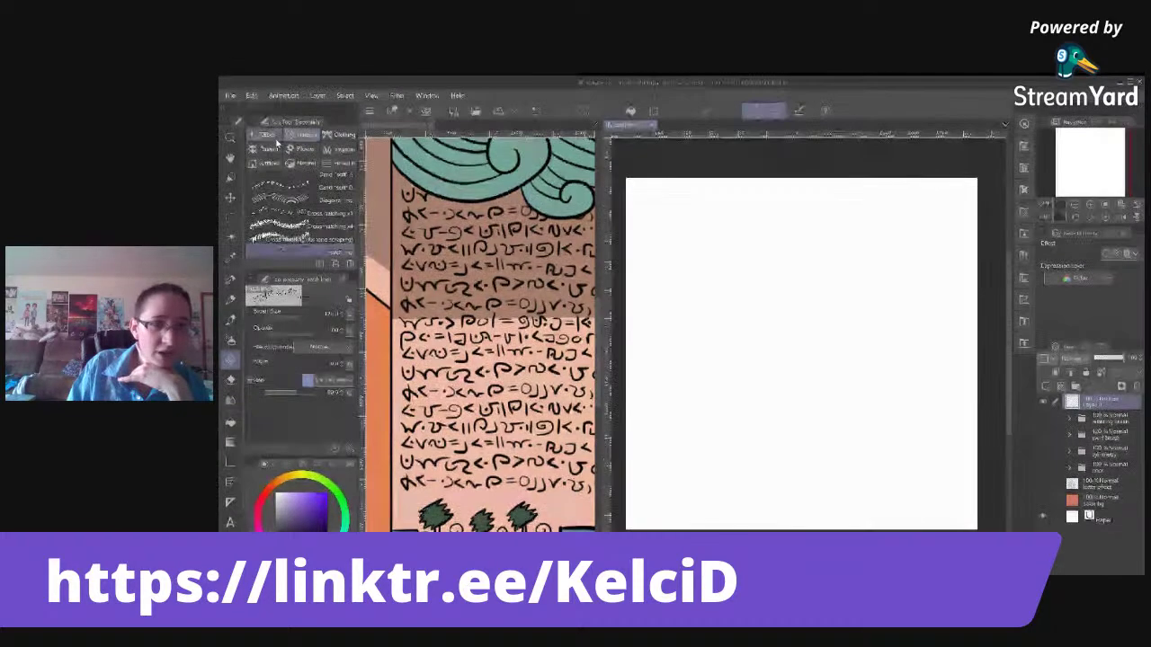
click(297, 149)
click(297, 151)
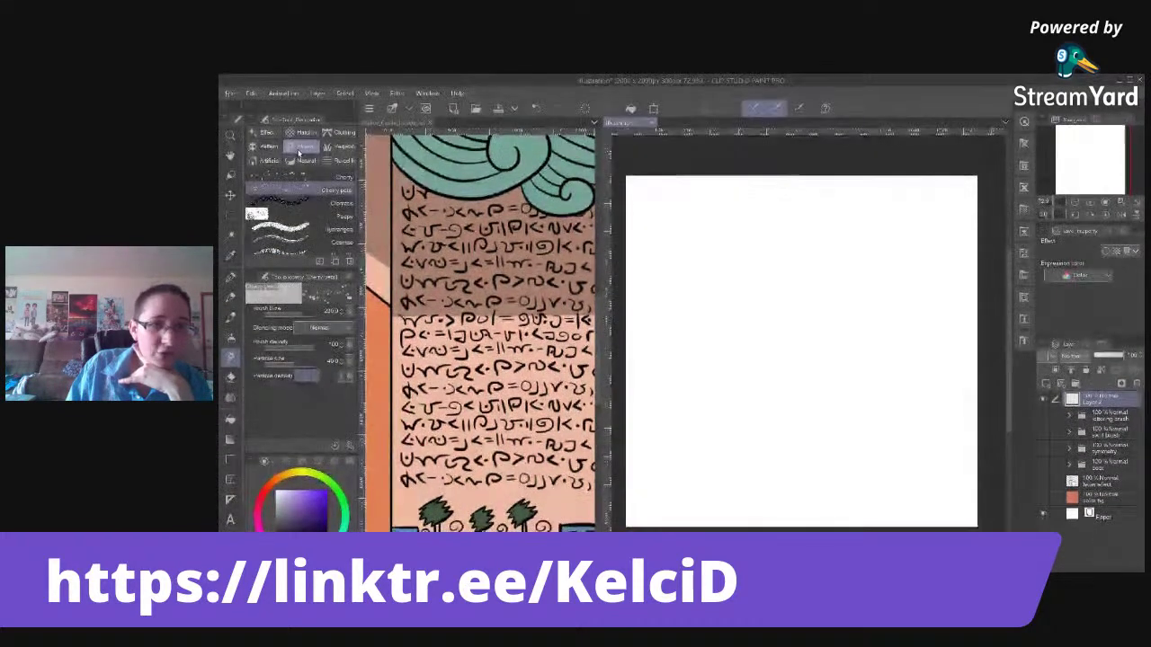
click(346, 190)
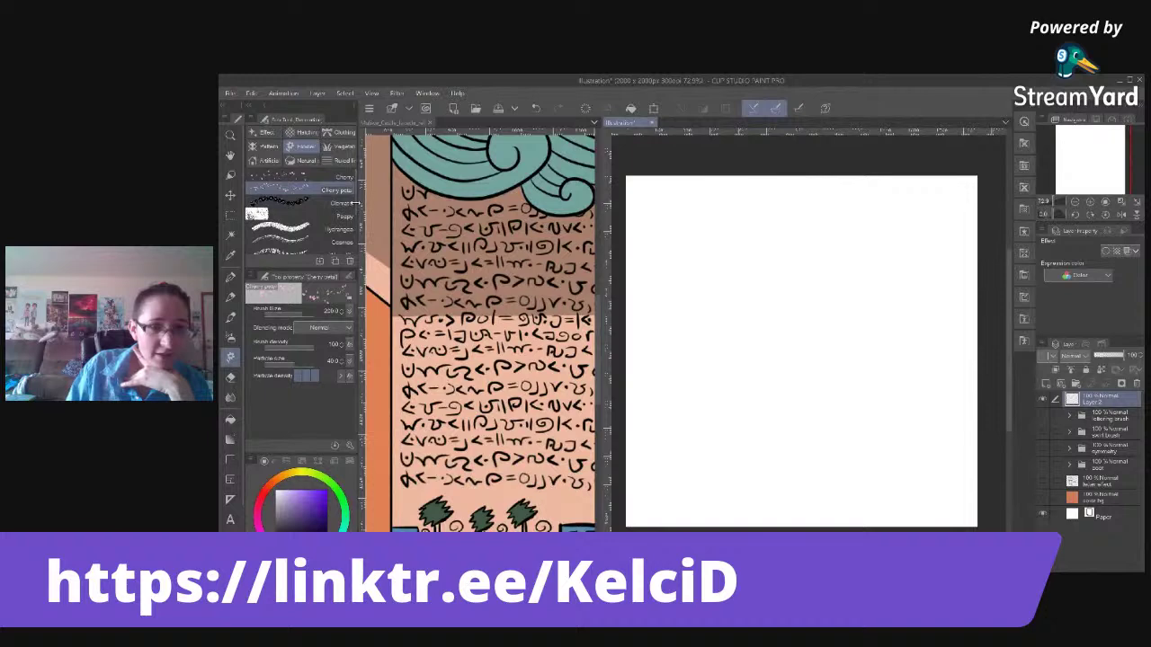
mouse_move(356, 205)
mouse_down()
mouse_move(358, 239)
mouse_move(356, 199)
mouse_up()
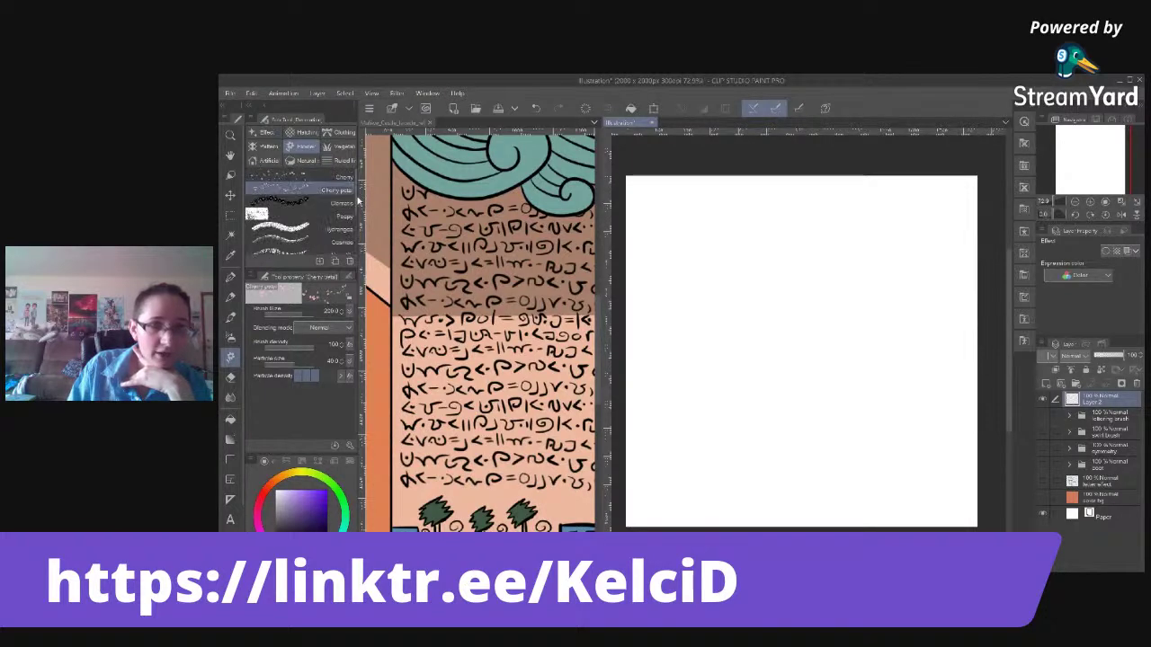
click(298, 163)
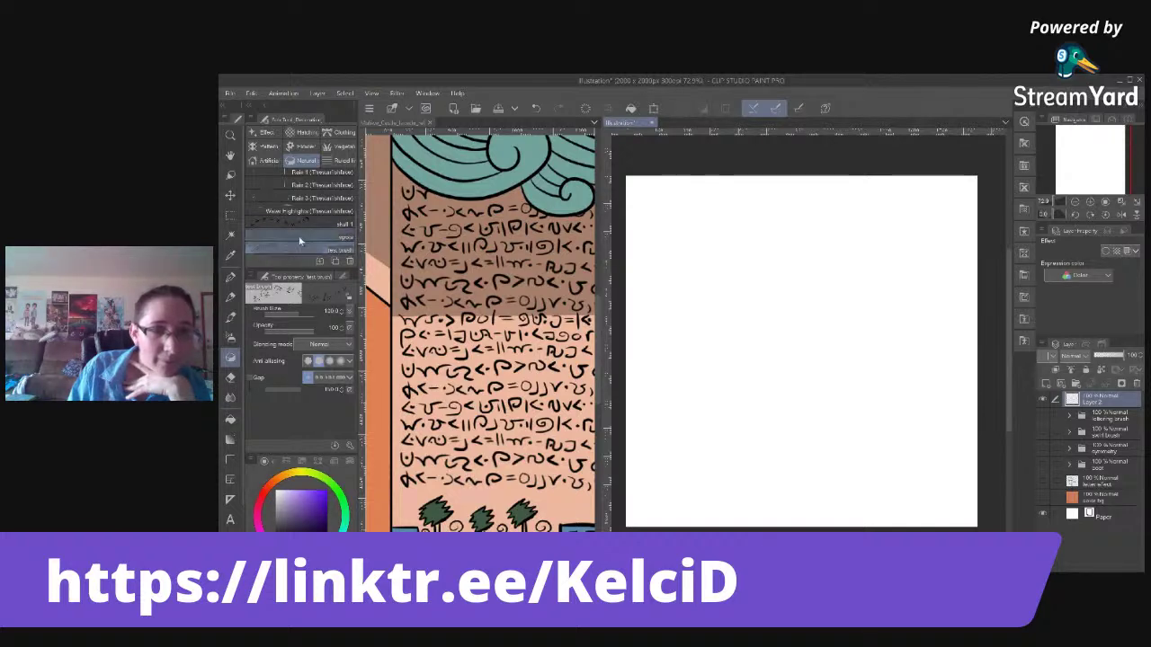
click(270, 147)
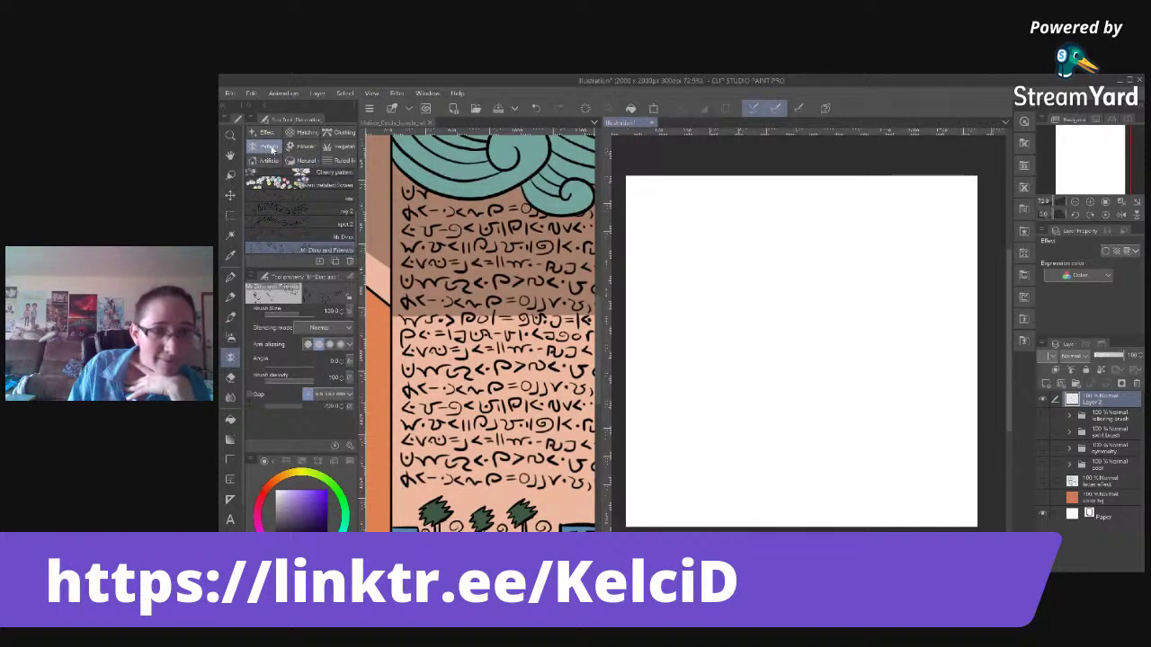
click(269, 161)
click(340, 146)
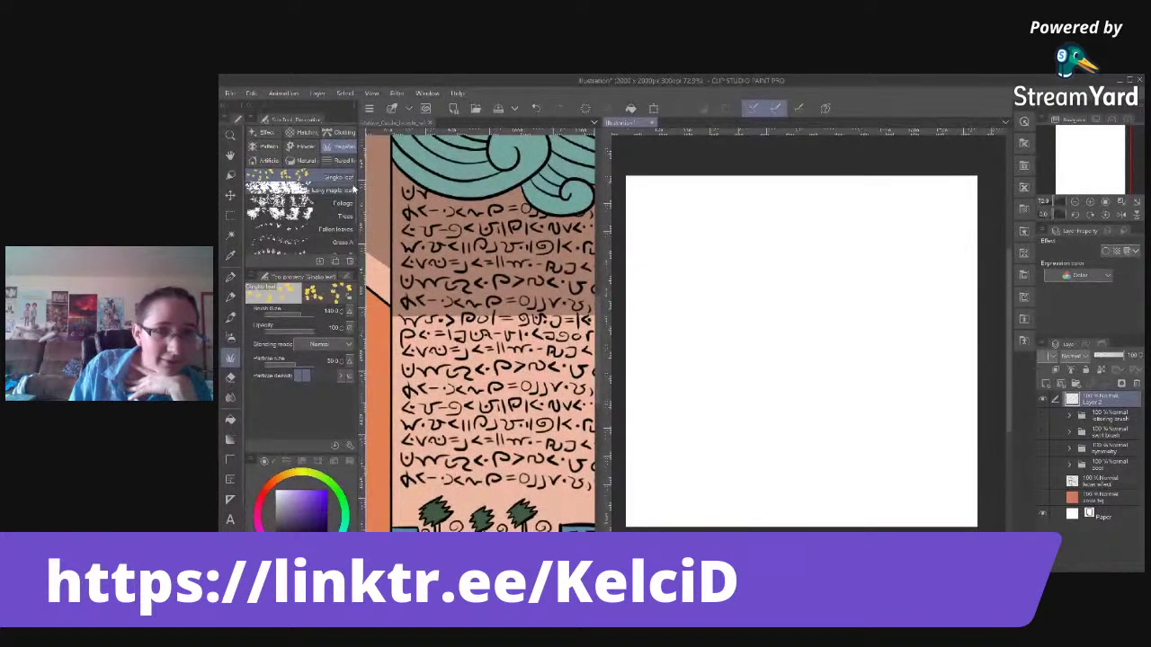
click(308, 161)
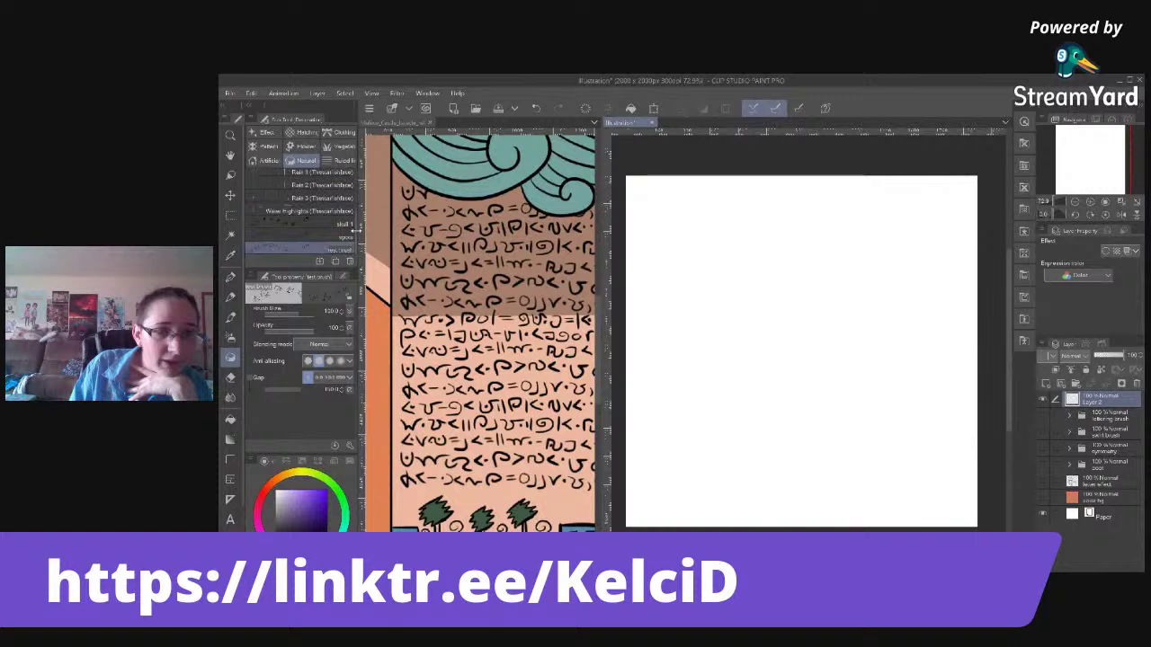
click(320, 225)
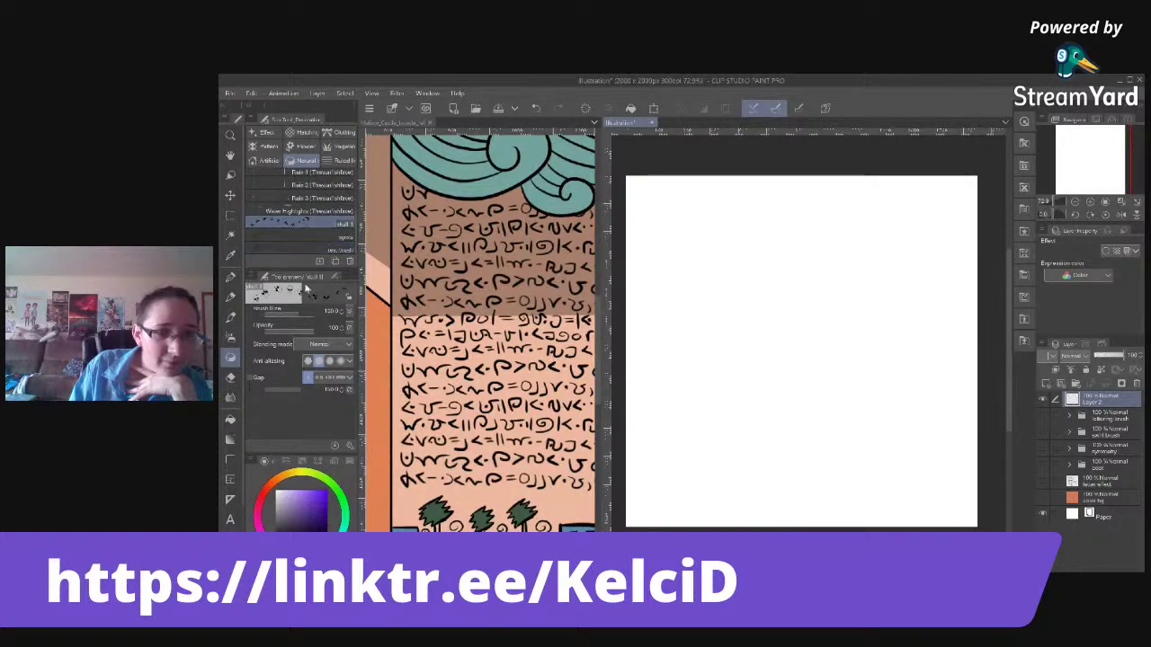
click(306, 132)
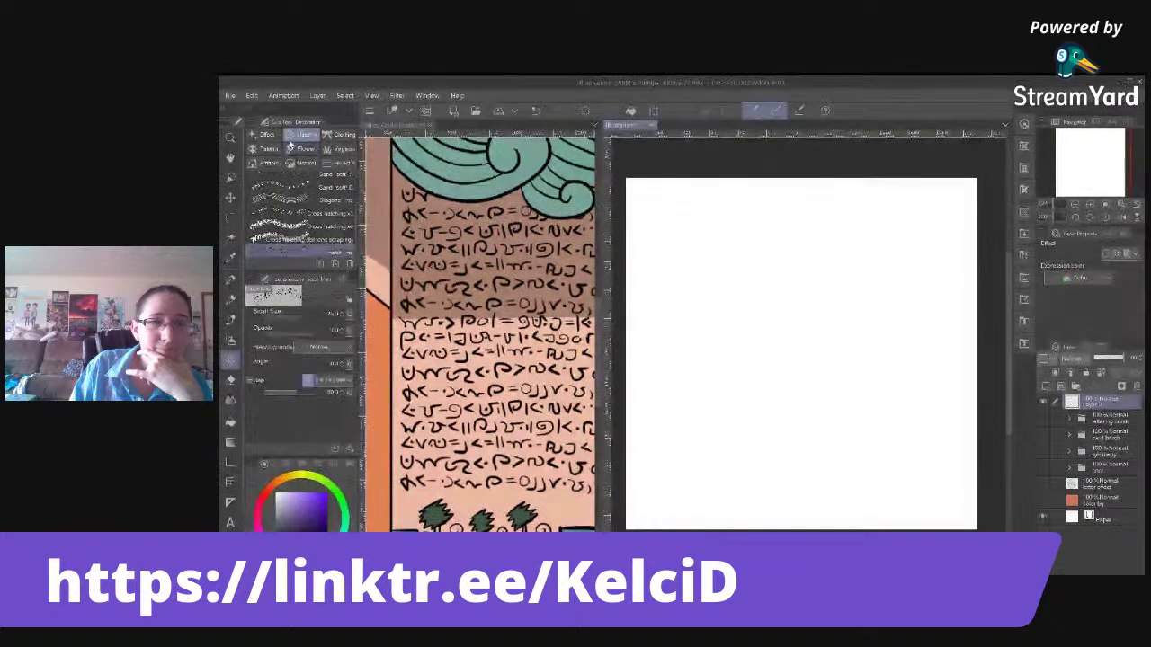
click(345, 134)
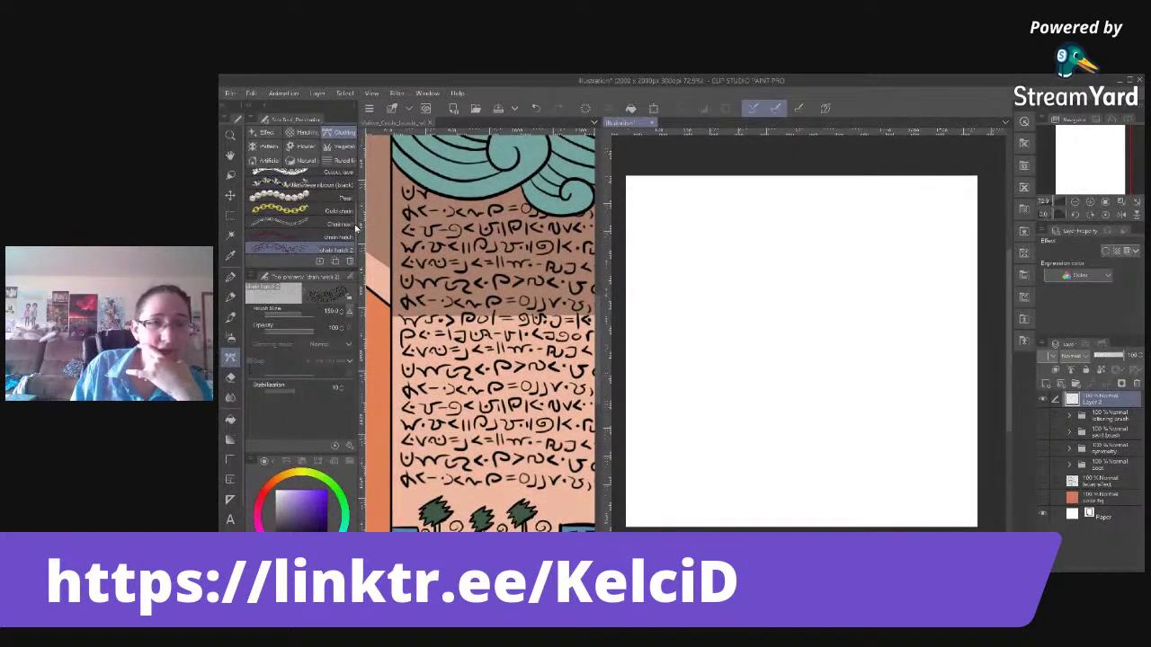
scroll(357, 231, down, 3)
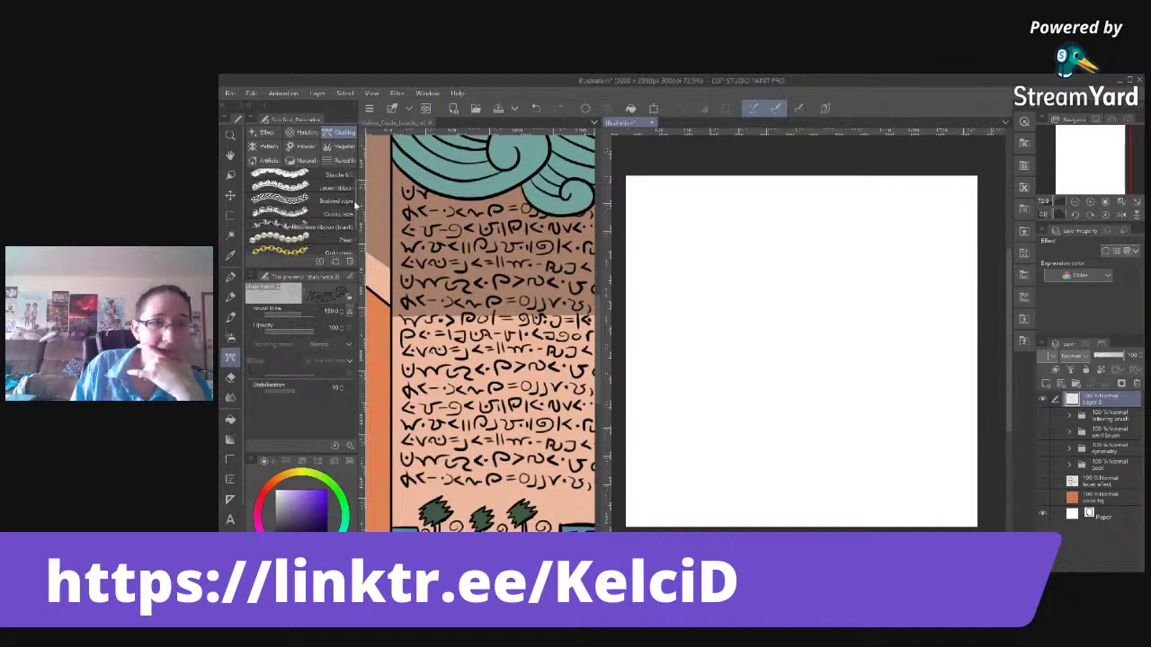
scroll(357, 230, up, 3)
click(269, 147)
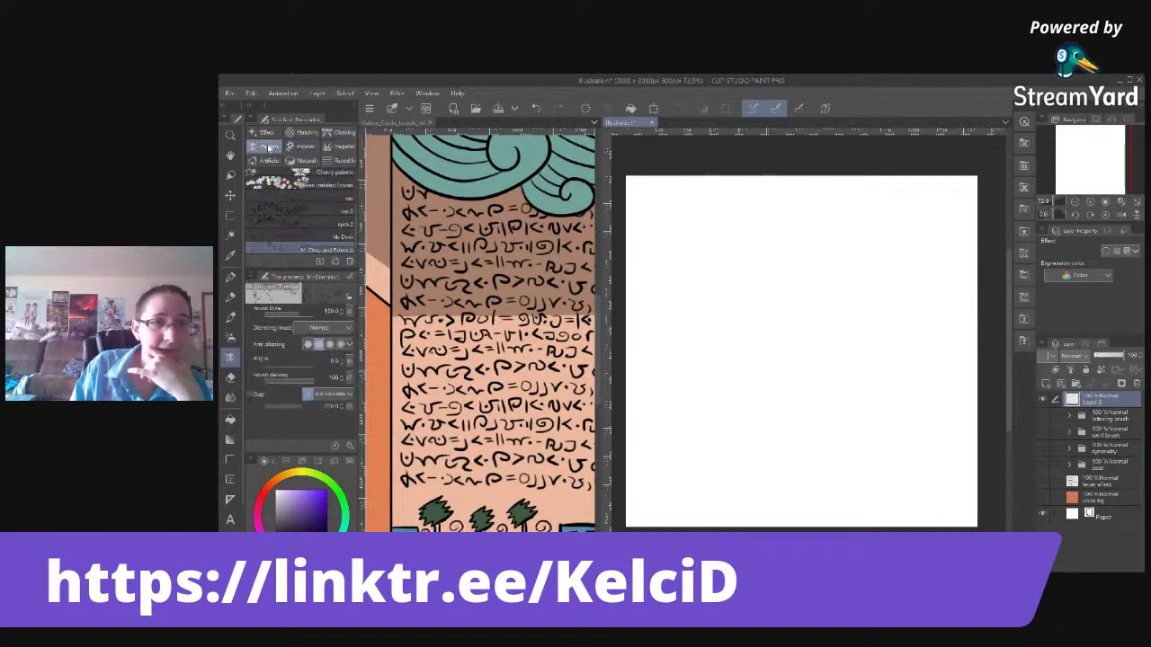
click(263, 132)
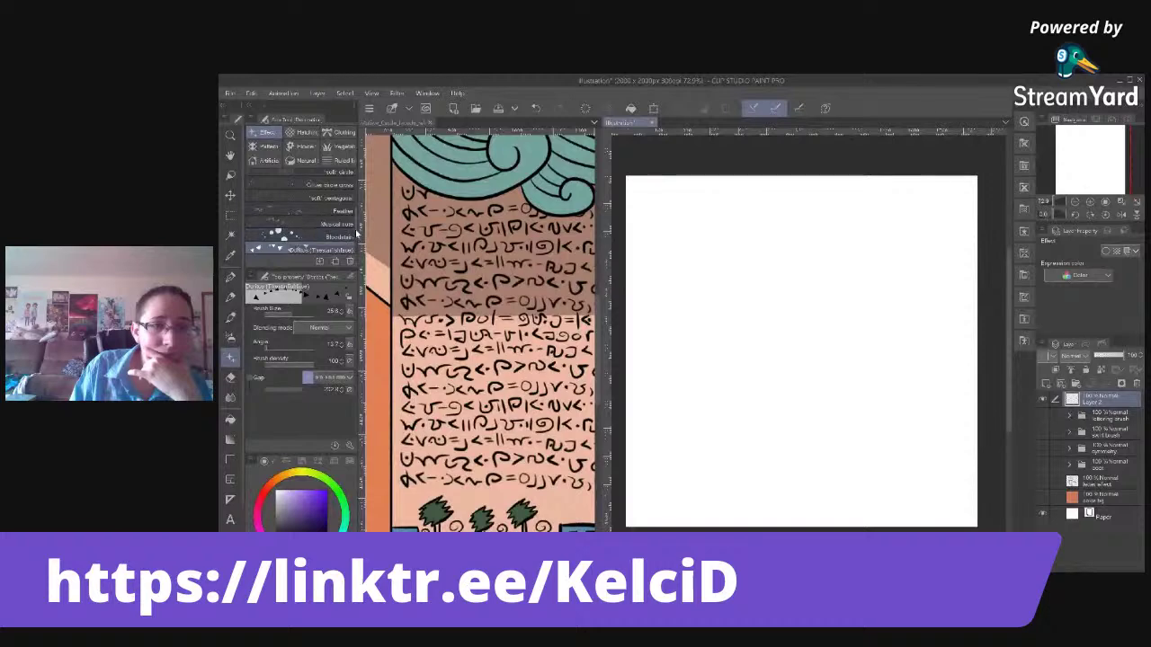
drag(356, 235, 357, 186)
click(267, 146)
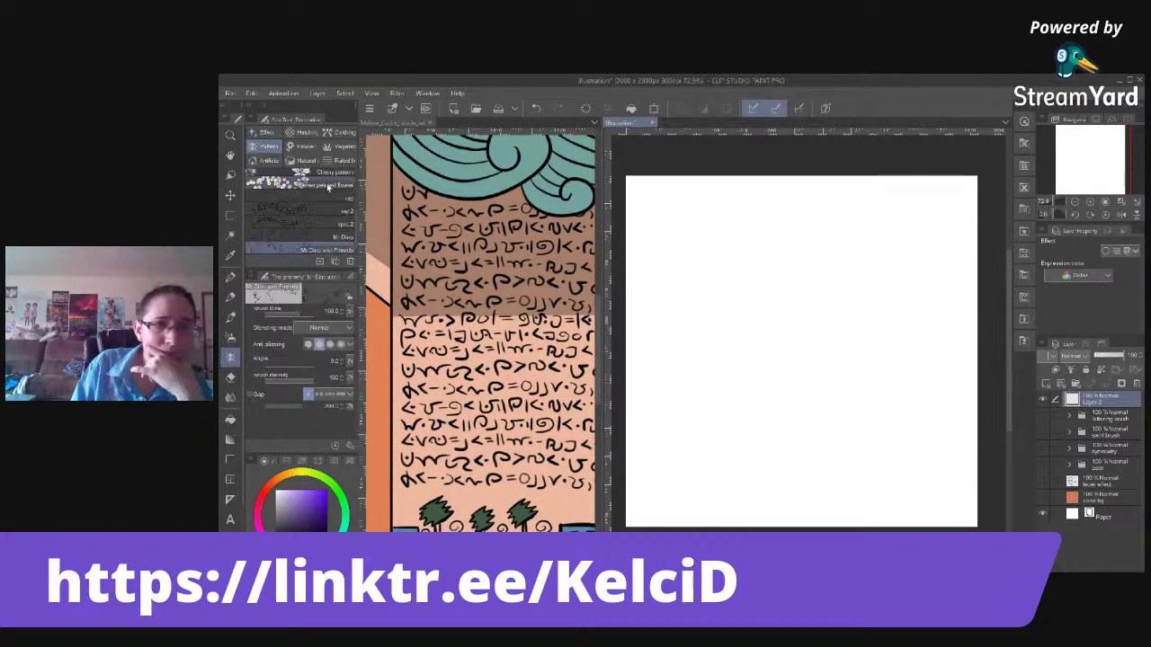
drag(357, 224, 358, 235)
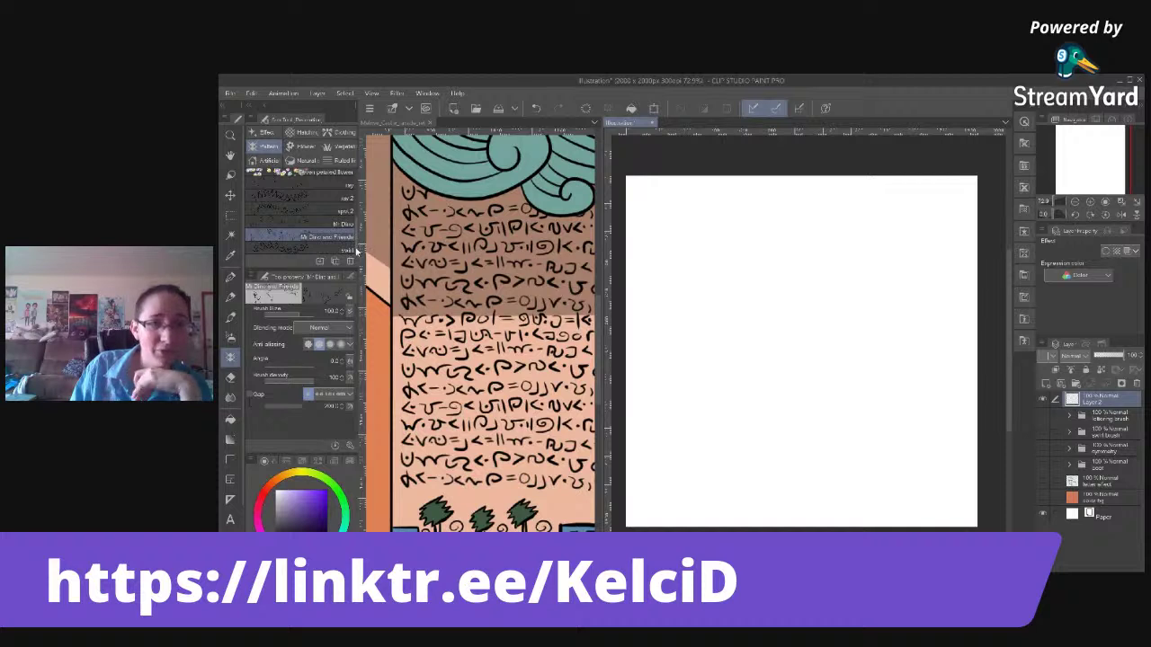
drag(356, 250, 352, 197)
Duplicate the Skull 2 brush from the Artificial decoration group under a new name ending in Lettering 1.
click(270, 161)
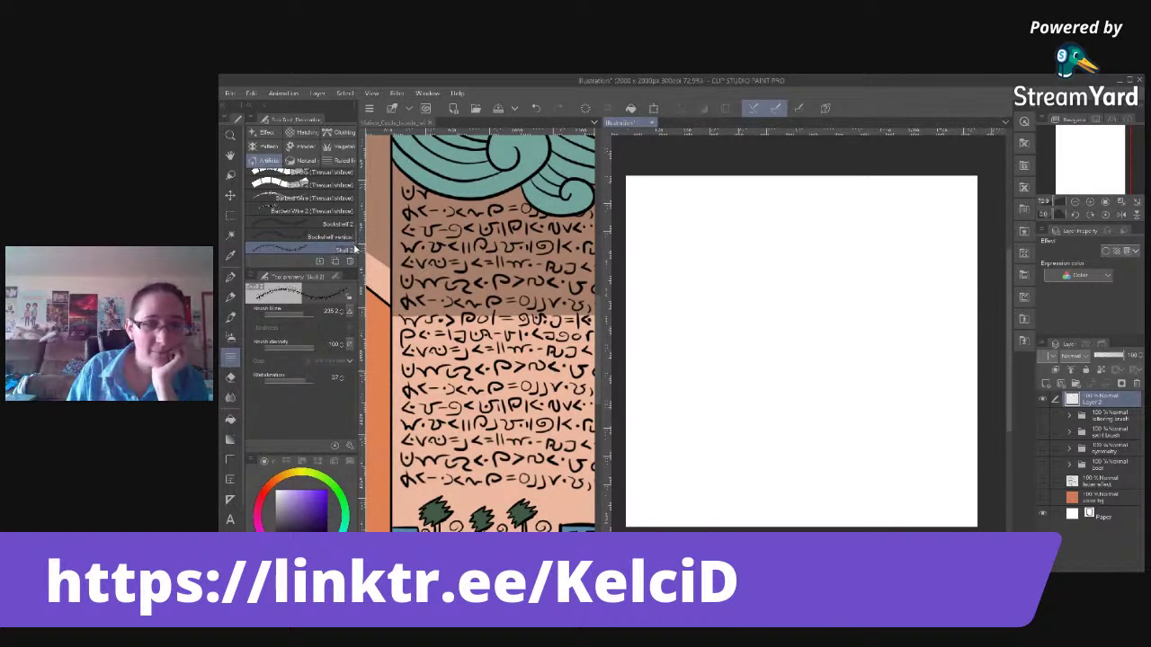
scroll(356, 236, down, 5)
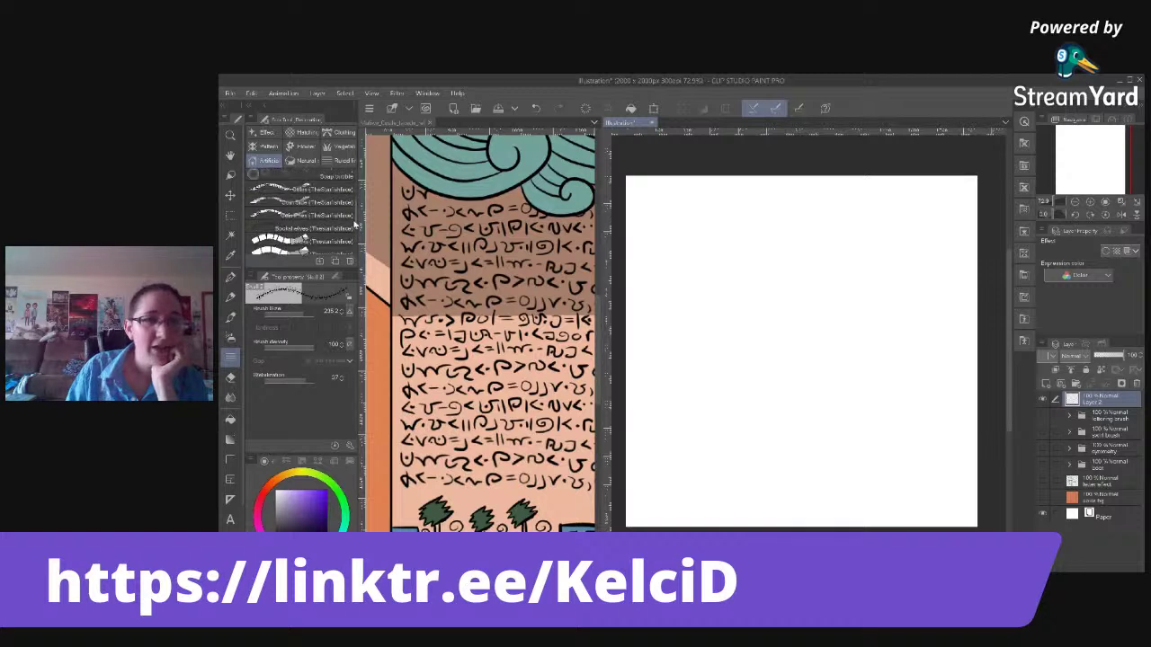
scroll(356, 230, up, 6)
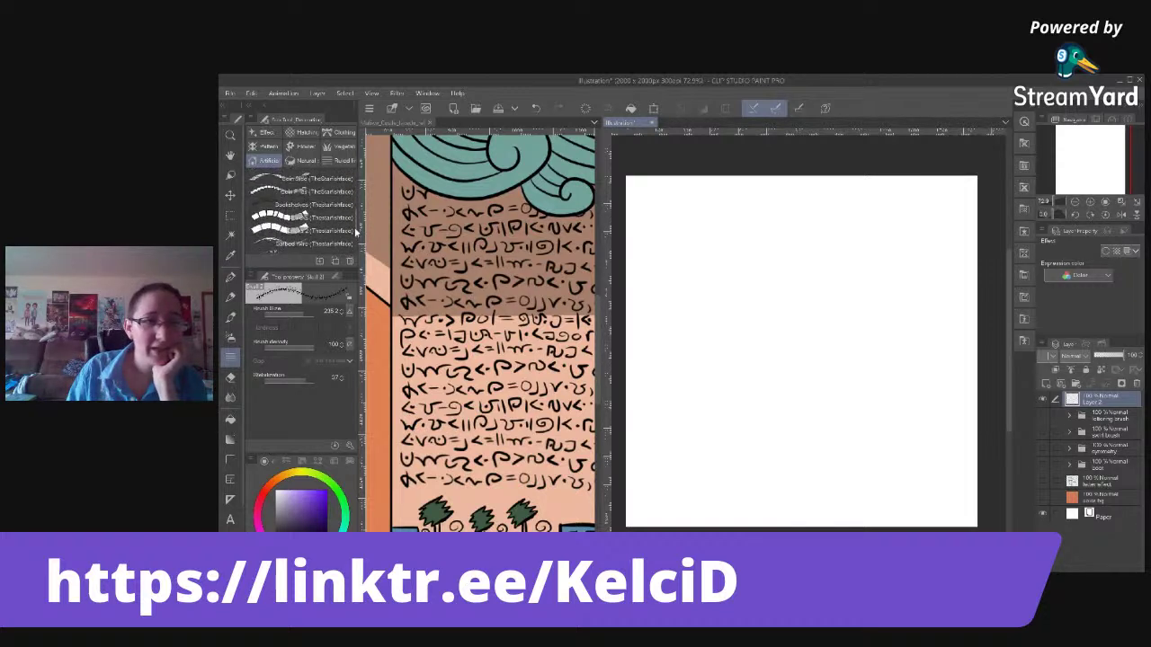
scroll(357, 233, down, 3)
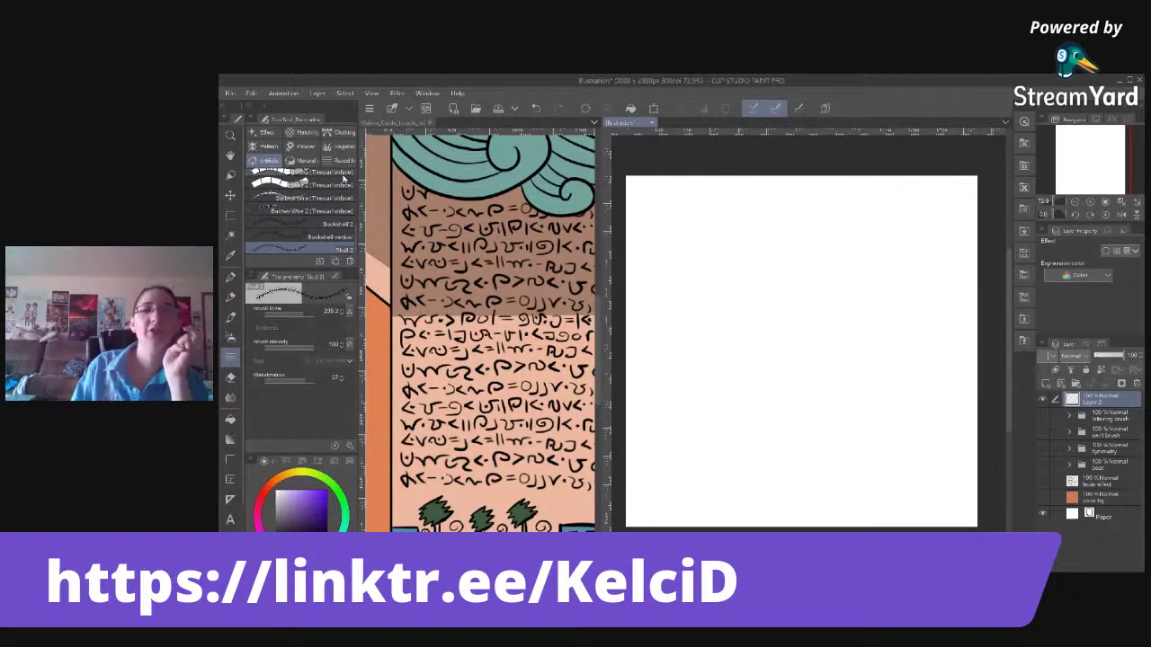
right_click(326, 254)
click(356, 259)
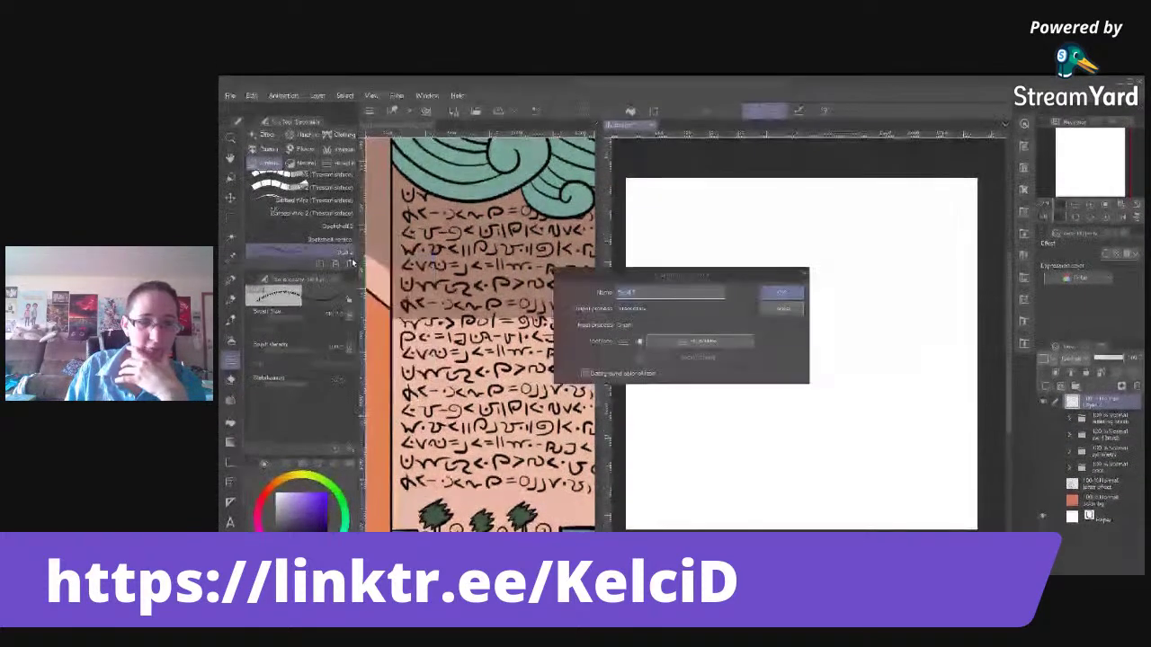
text(Skull)
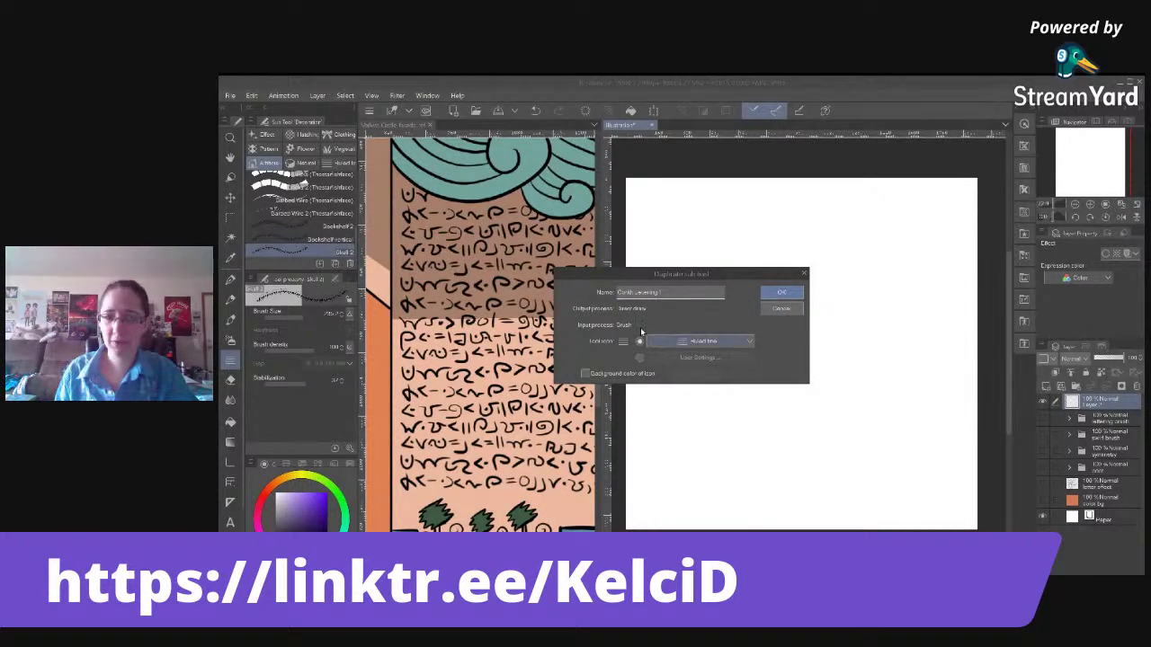
click(782, 293)
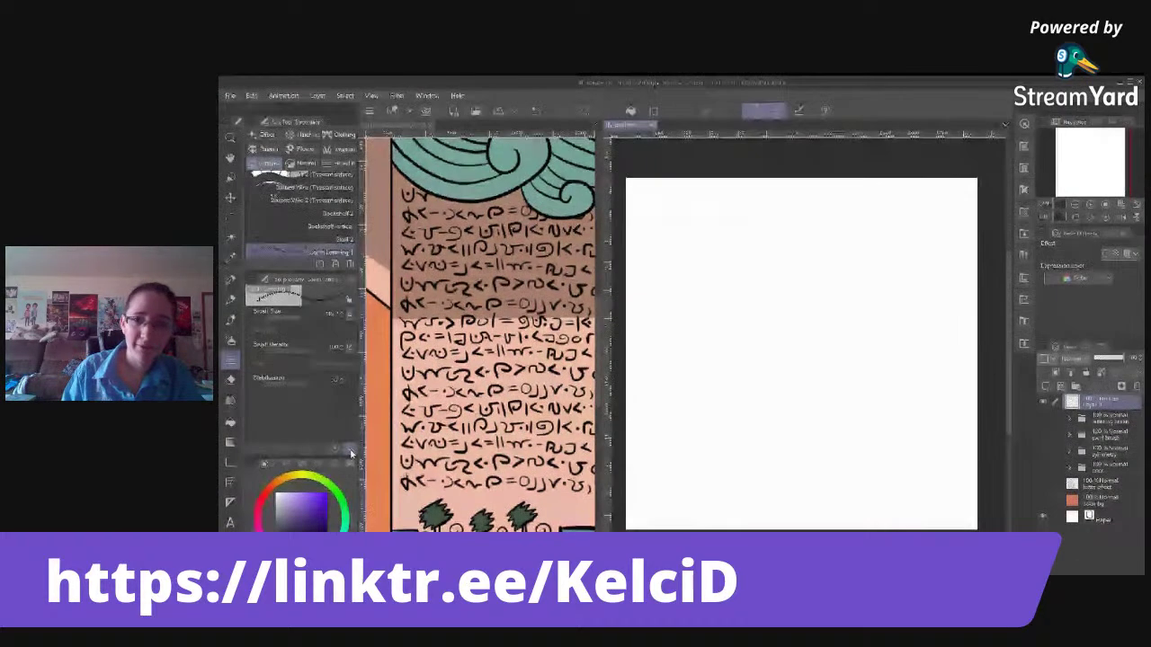
Remove the skull material from the duplicated brush's tip shape in its detailed brush tip settings.
click(350, 445)
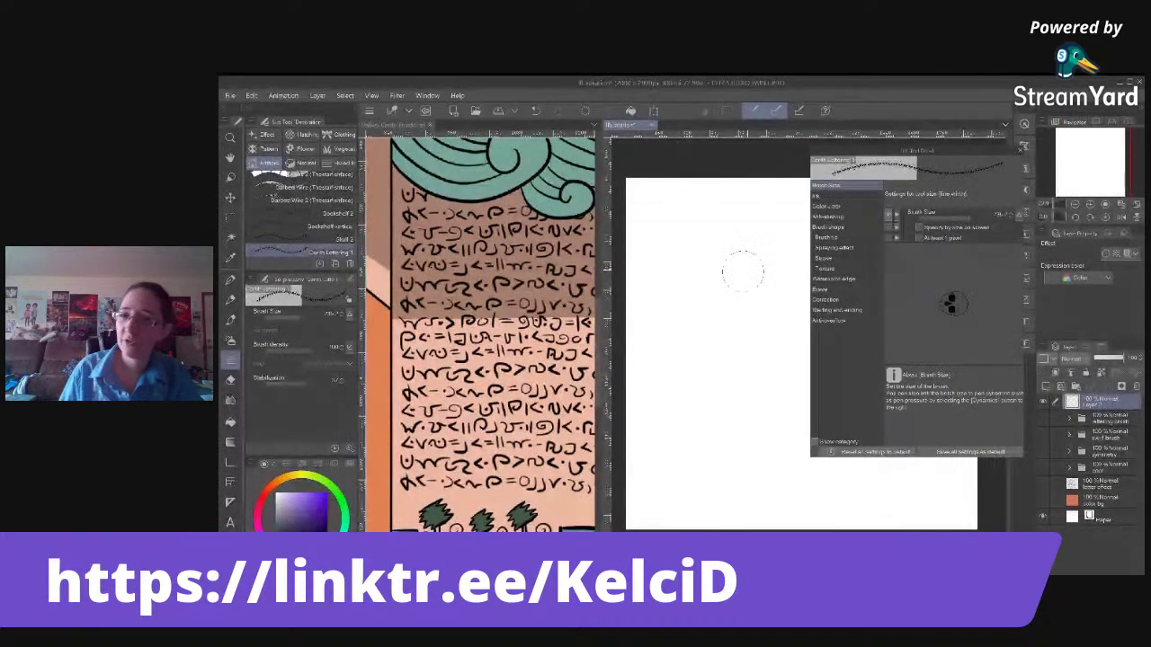
click(833, 228)
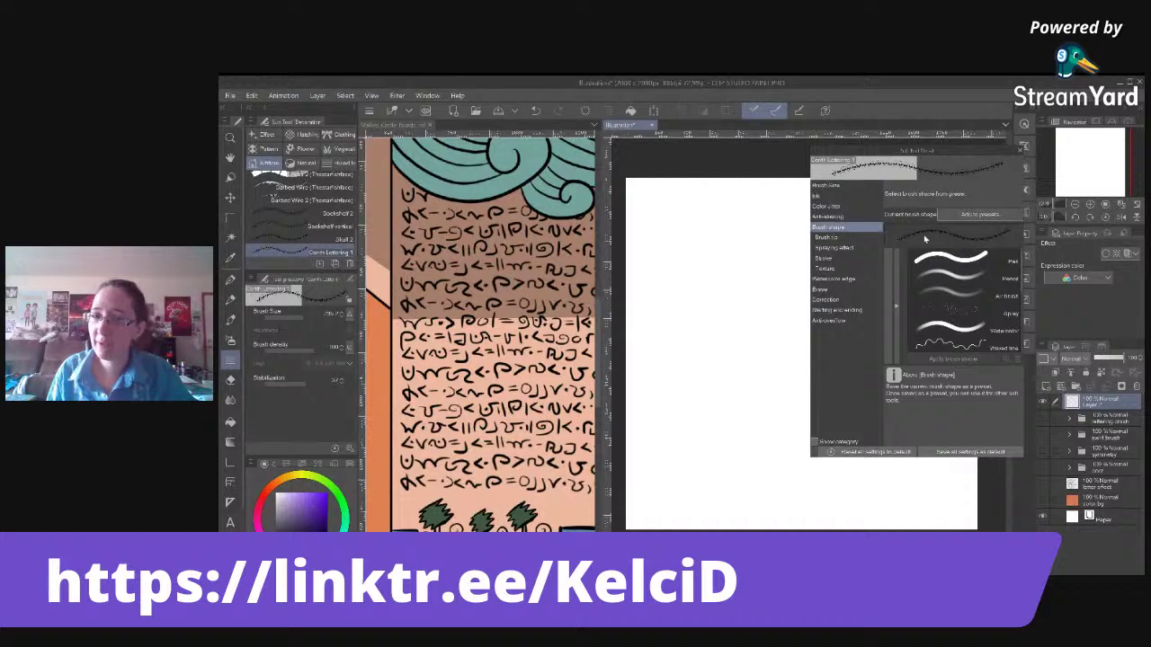
click(834, 238)
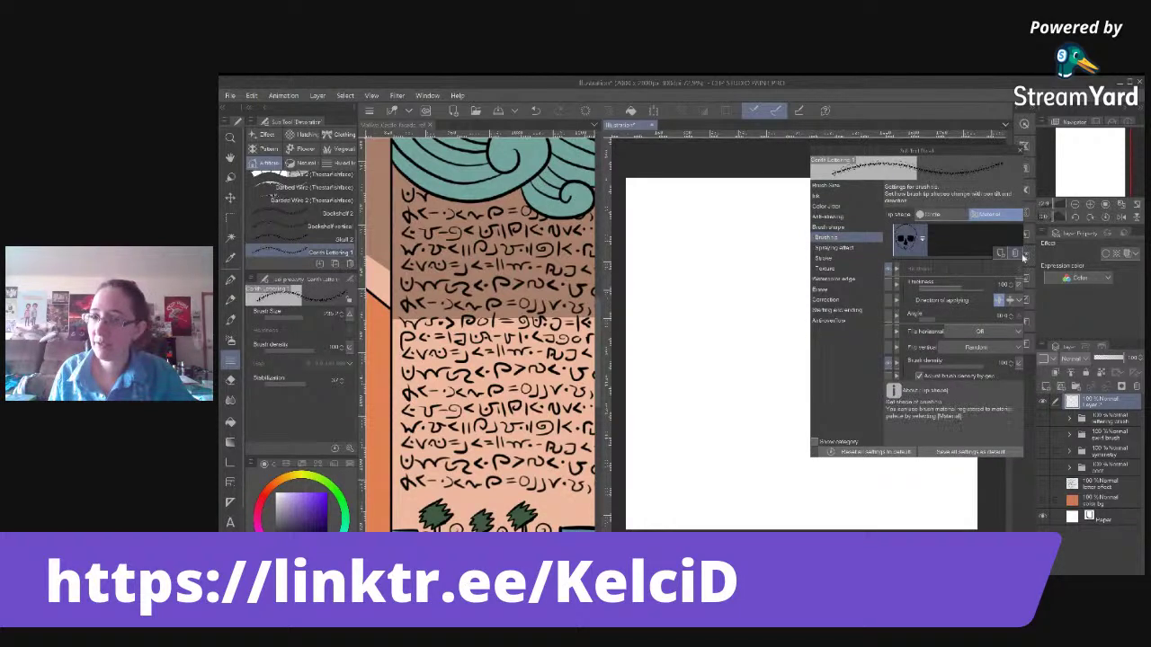
click(1016, 256)
click(689, 268)
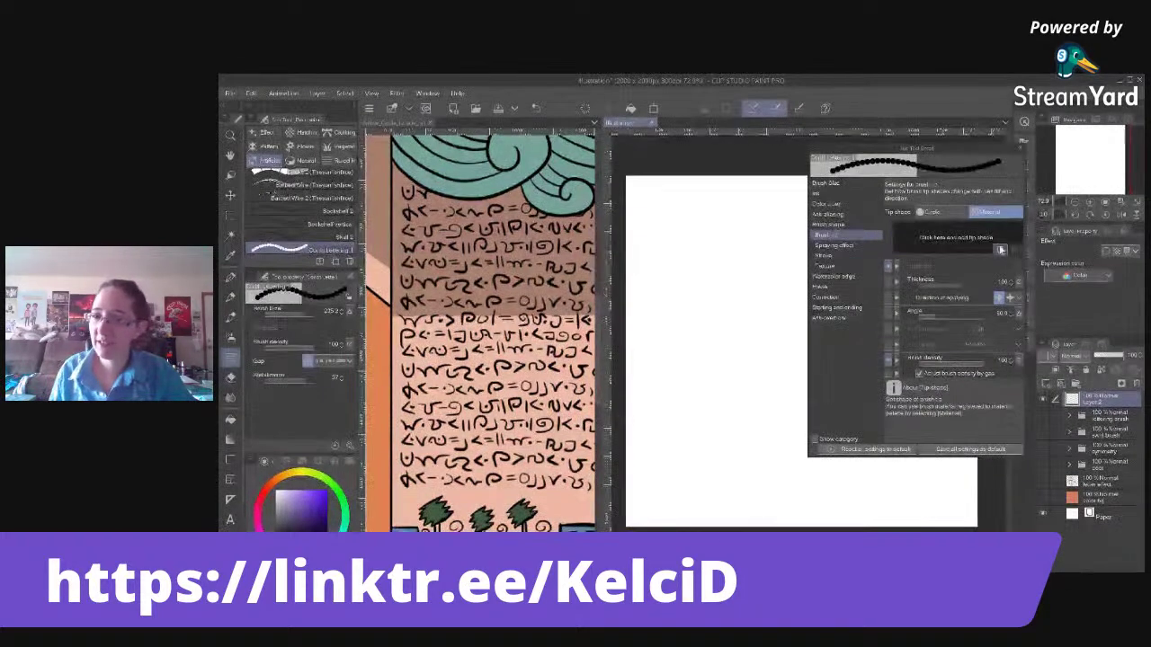
Add the first registered lettering row material as the duplicated brush's tip shape.
click(980, 244)
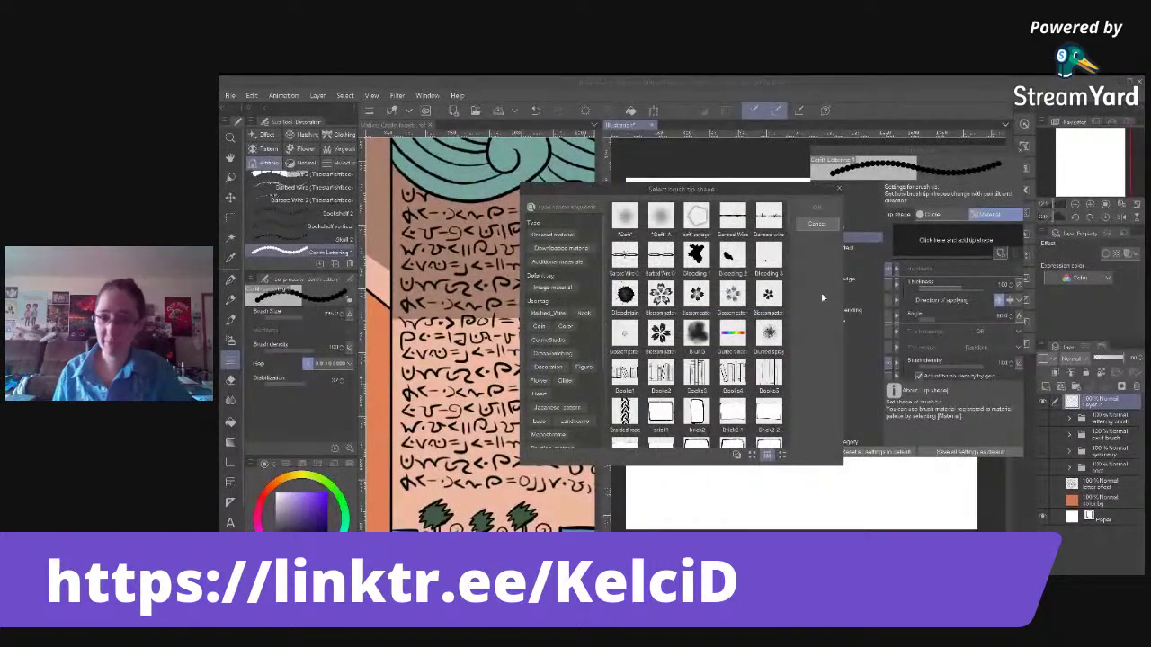
scroll(790, 233, down, 3)
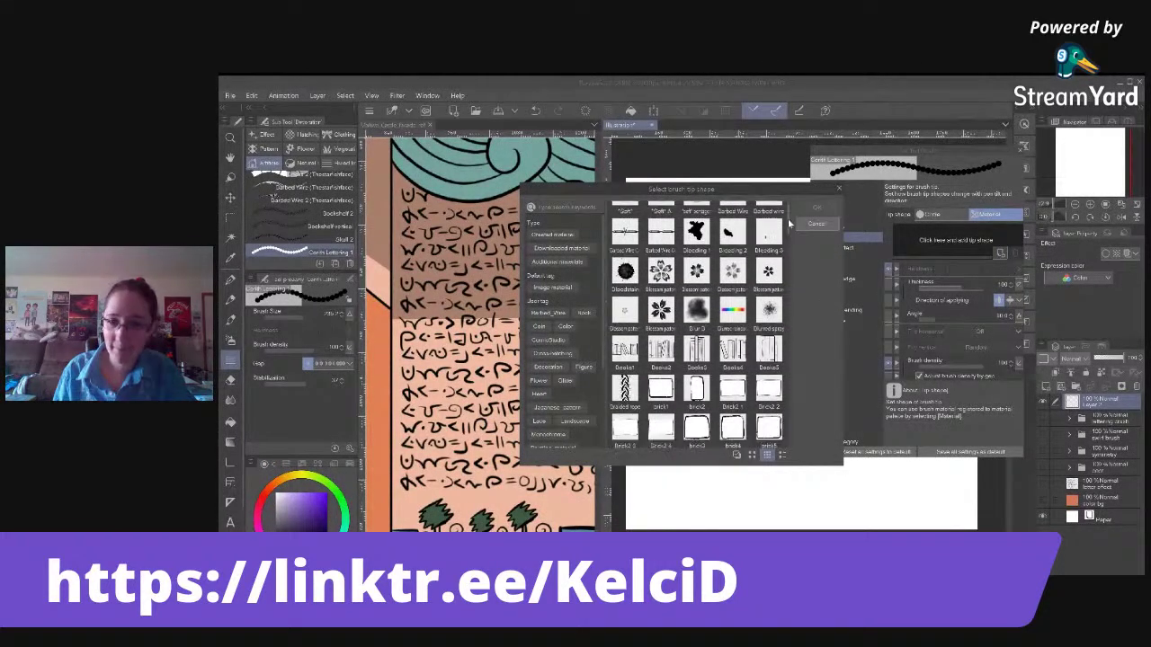
scroll(790, 233, down, 4)
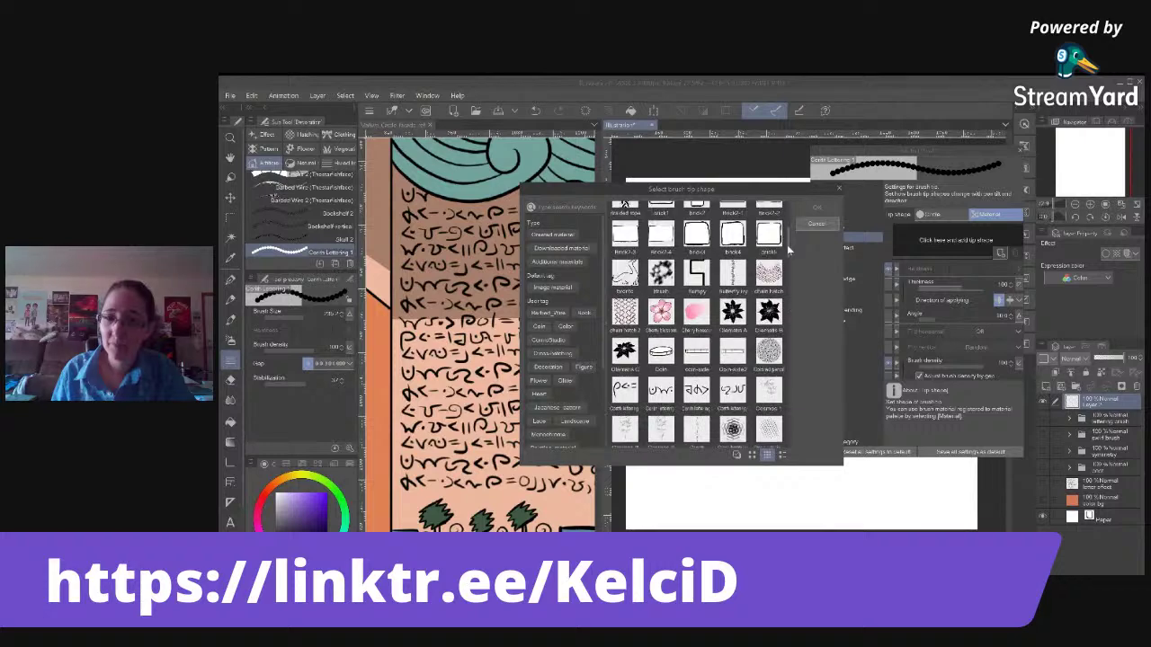
scroll(789, 253, down, 1)
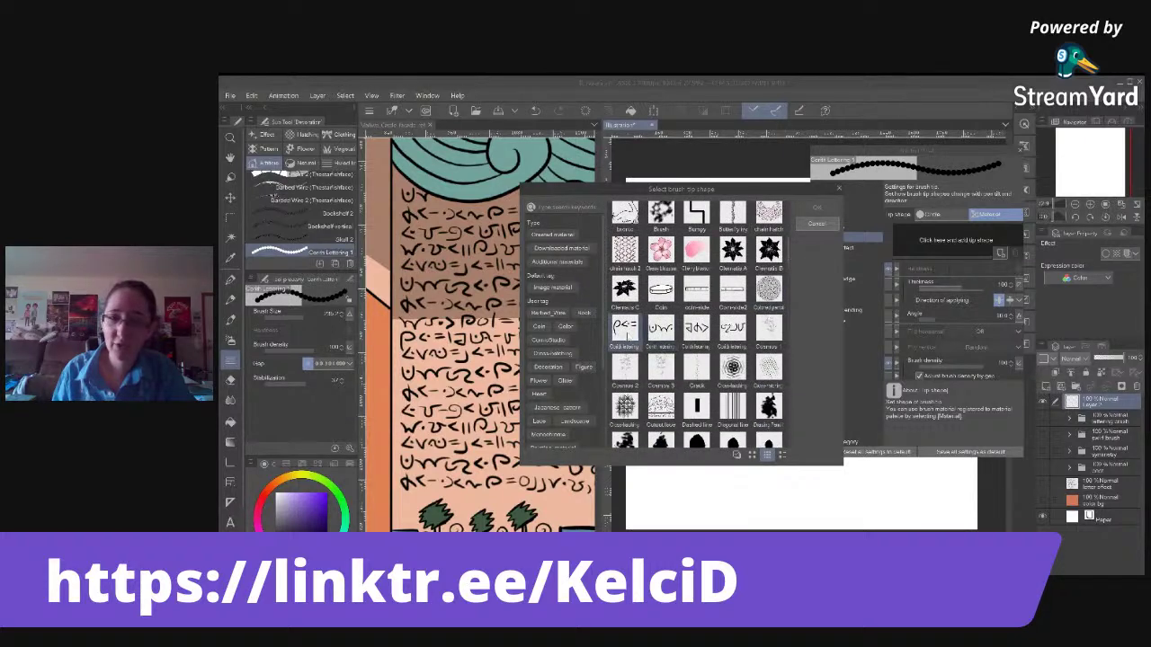
click(626, 329)
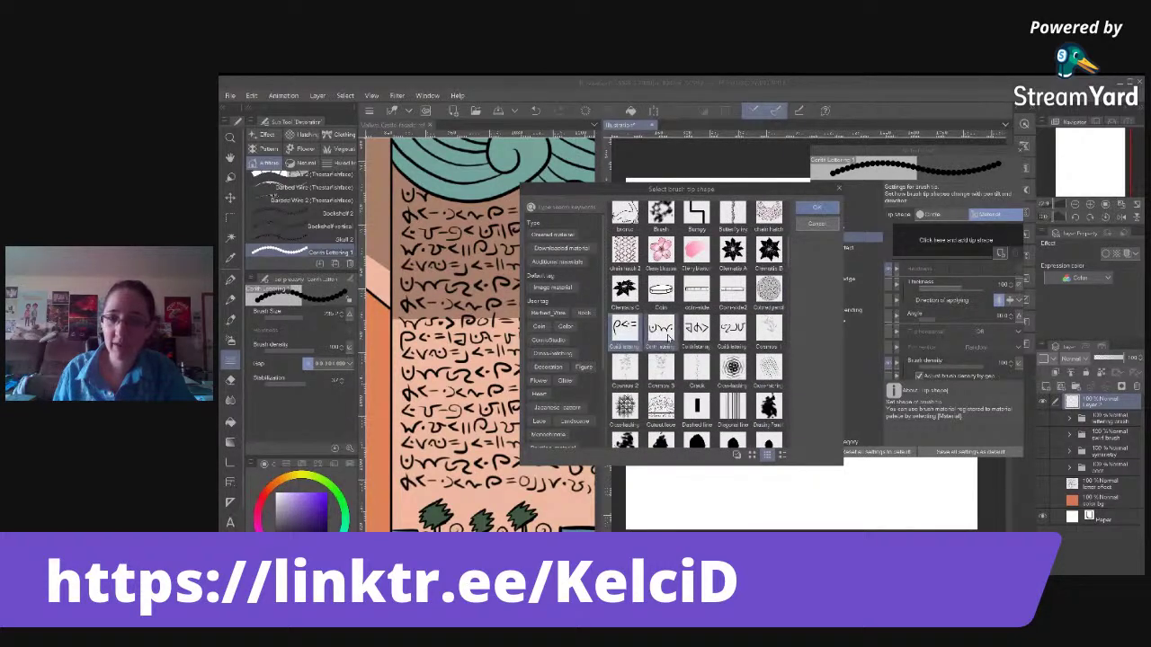
click(835, 211)
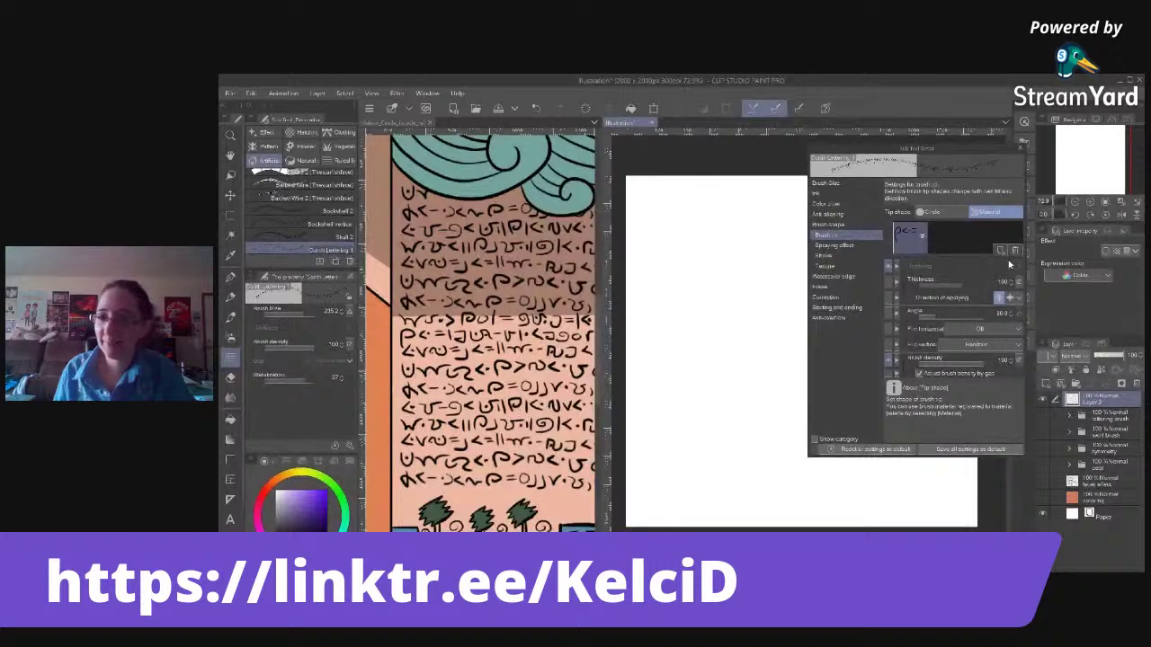
Add the second registered lettering row material to the duplicated brush's tip shapes.
click(1002, 255)
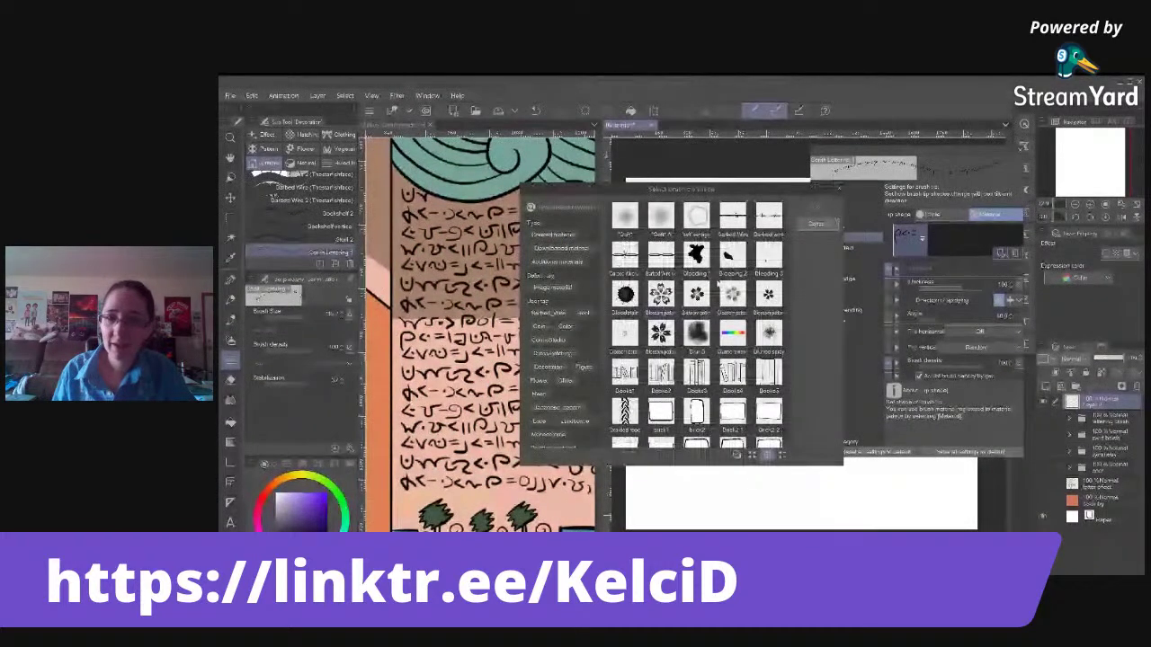
click(544, 234)
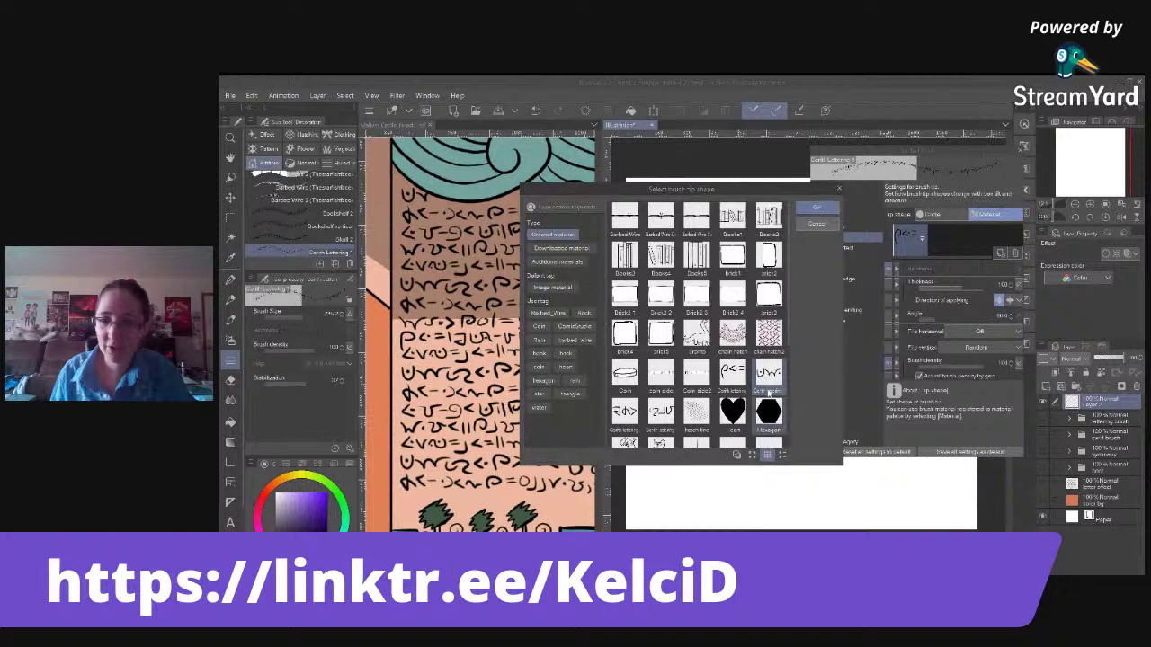
click(816, 207)
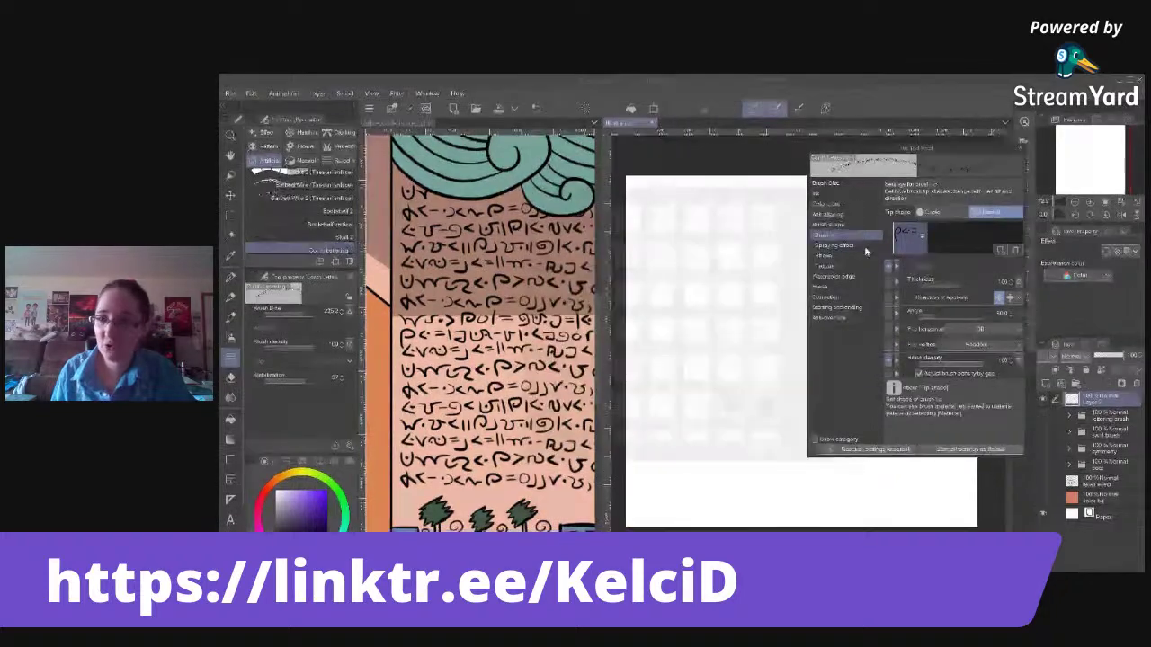
Add the third registered lettering row material to the brush's tip shapes from the created materials.
click(1000, 253)
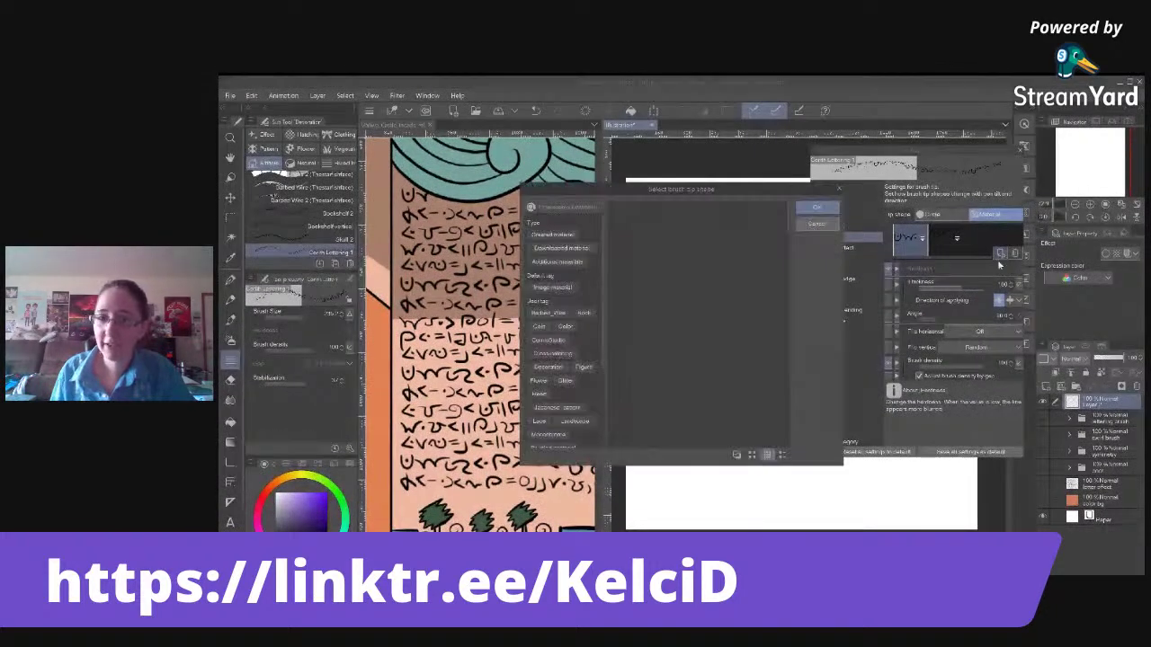
click(553, 234)
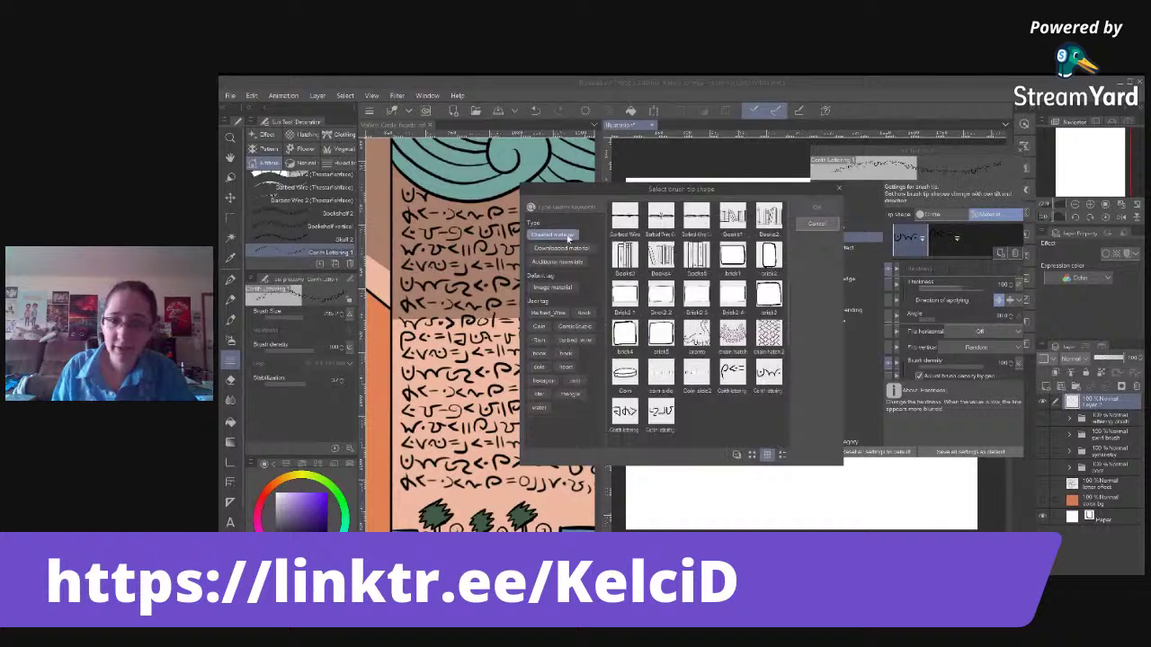
click(625, 414)
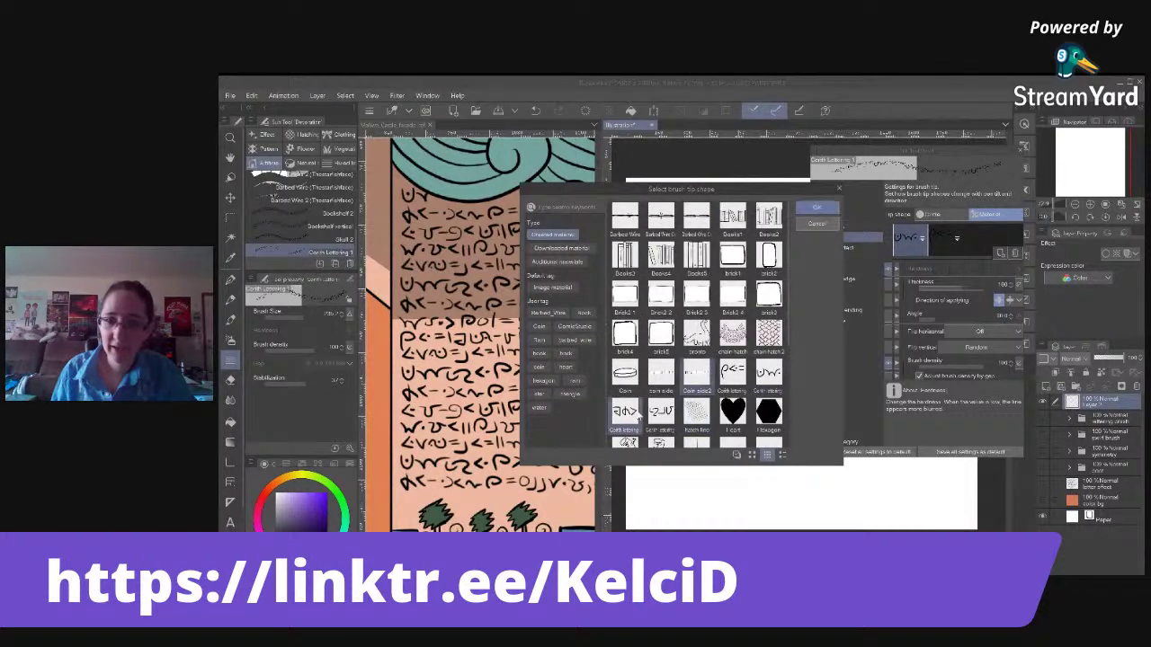
click(816, 208)
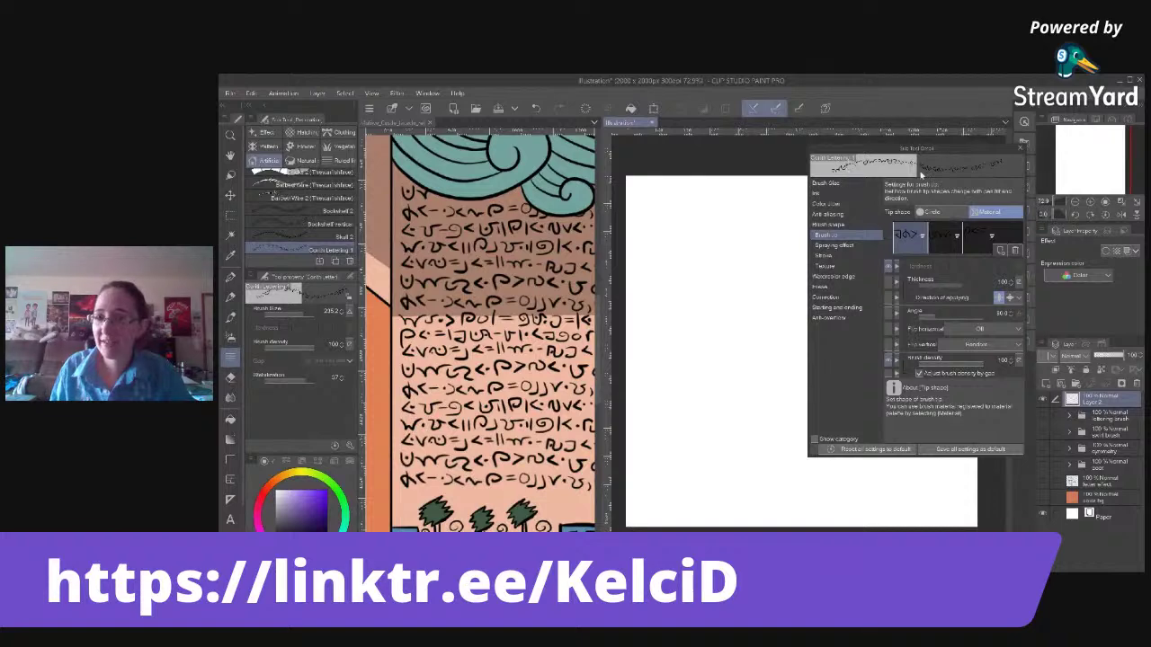
Add the fourth registered lettering row material to complete the brush's set of tip shapes.
click(1001, 251)
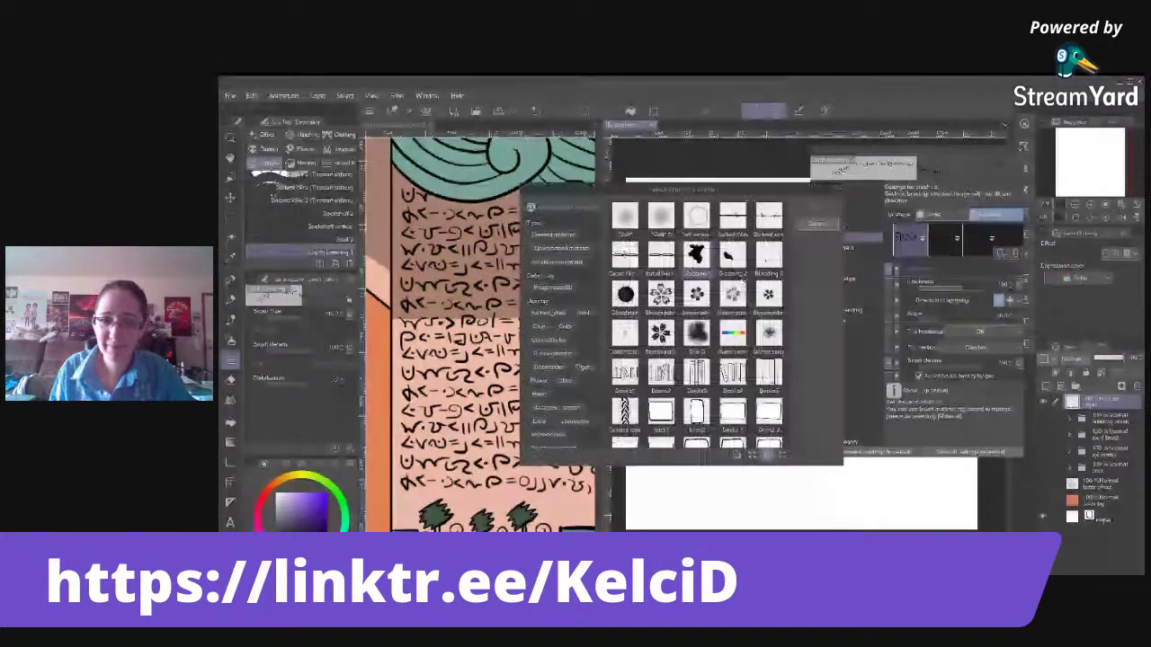
click(589, 328)
click(662, 414)
click(816, 208)
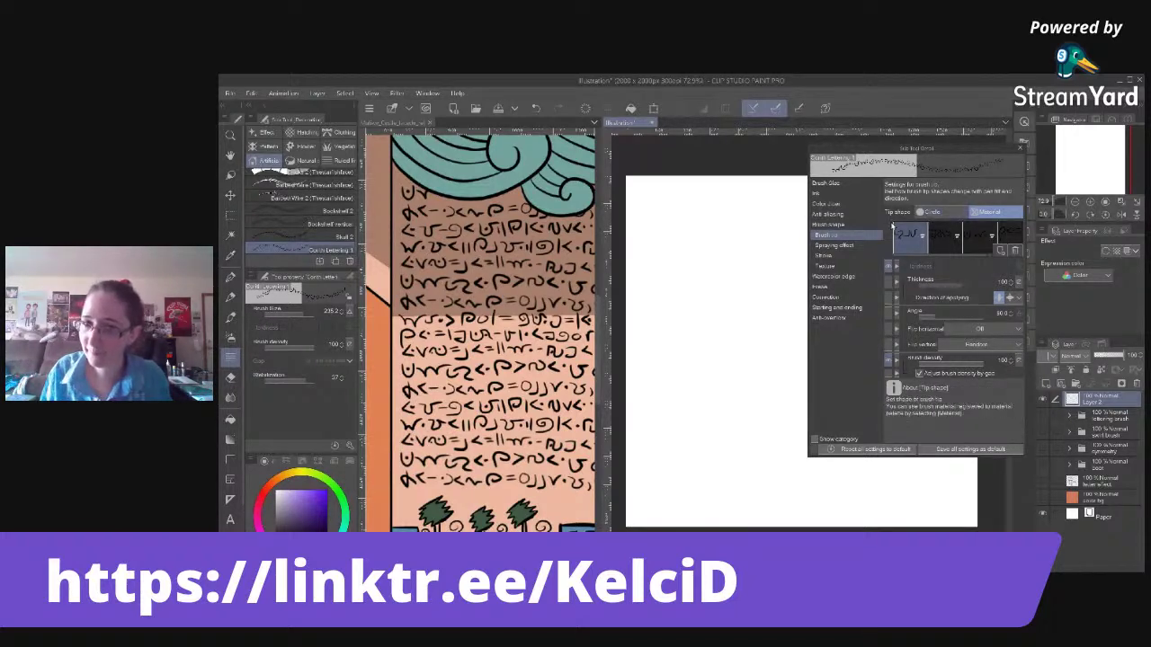
Show the brush's stroke settings and paint short test rows of lettering near the canvas's upper and lower edges.
click(827, 257)
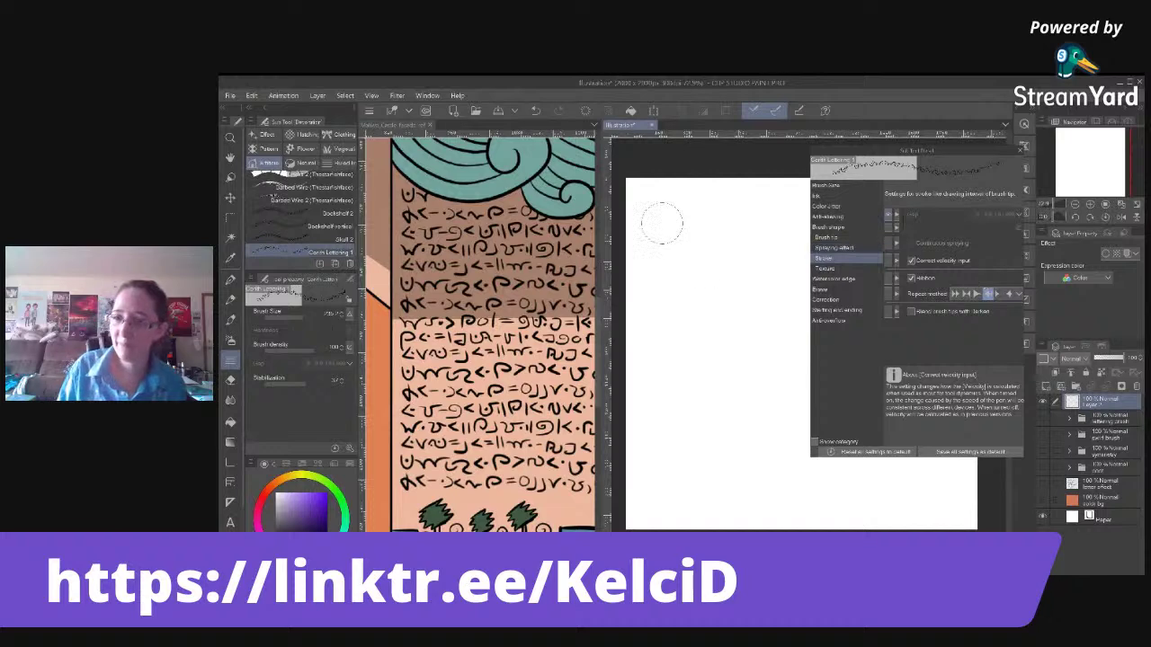
drag(649, 225, 694, 245)
drag(697, 229, 719, 241)
click(735, 241)
drag(744, 232, 787, 253)
drag(809, 230, 795, 256)
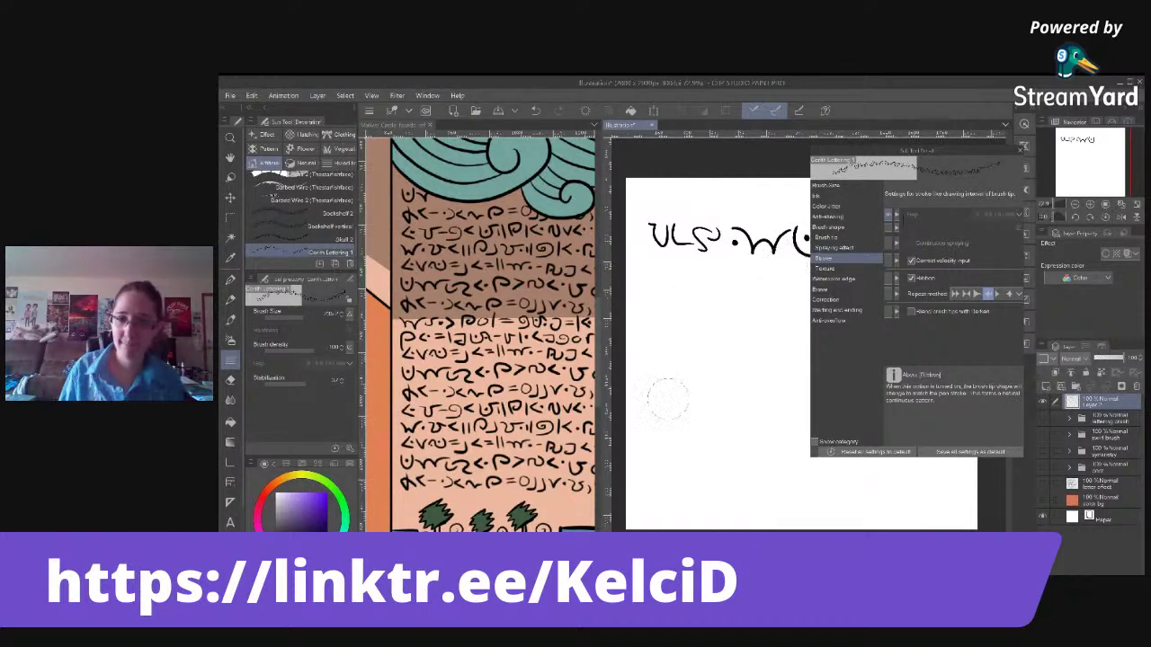
drag(651, 465, 673, 485)
drag(676, 458, 721, 486)
drag(730, 461, 762, 470)
mouse_move(767, 455)
mouse_down()
mouse_move(815, 486)
mouse_move(857, 485)
mouse_up()
click(874, 472)
drag(886, 464, 926, 486)
drag(945, 458, 950, 484)
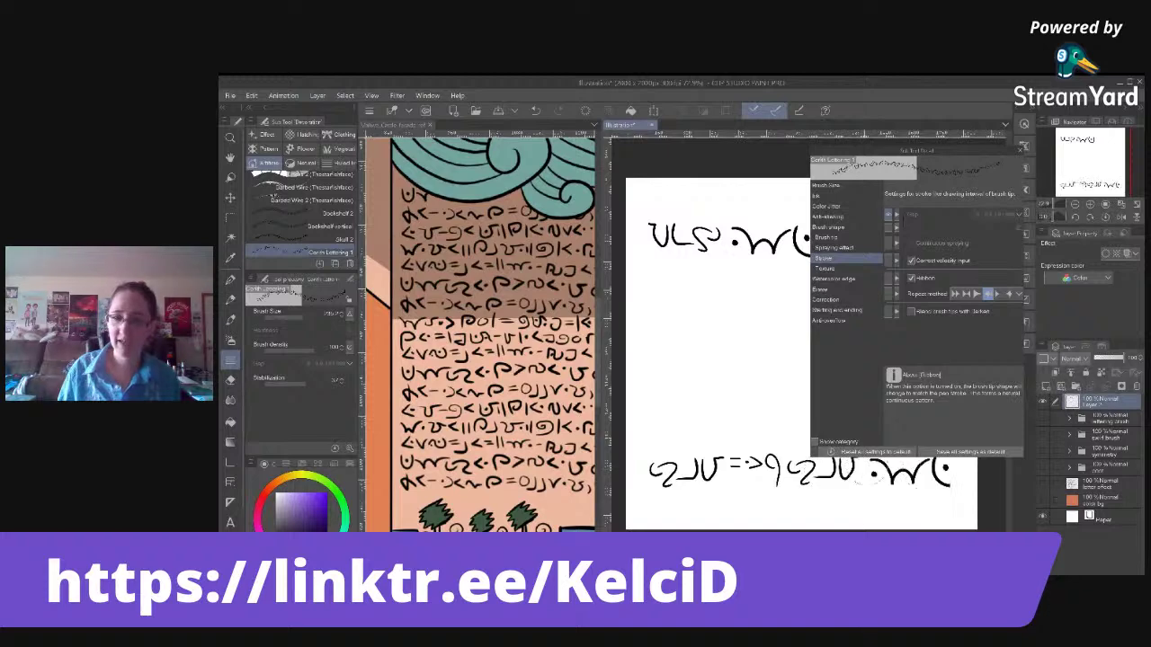
drag(653, 405, 665, 404)
drag(653, 410, 672, 415)
drag(702, 409, 699, 428)
drag(710, 407, 732, 407)
drag(737, 412, 776, 414)
click(796, 416)
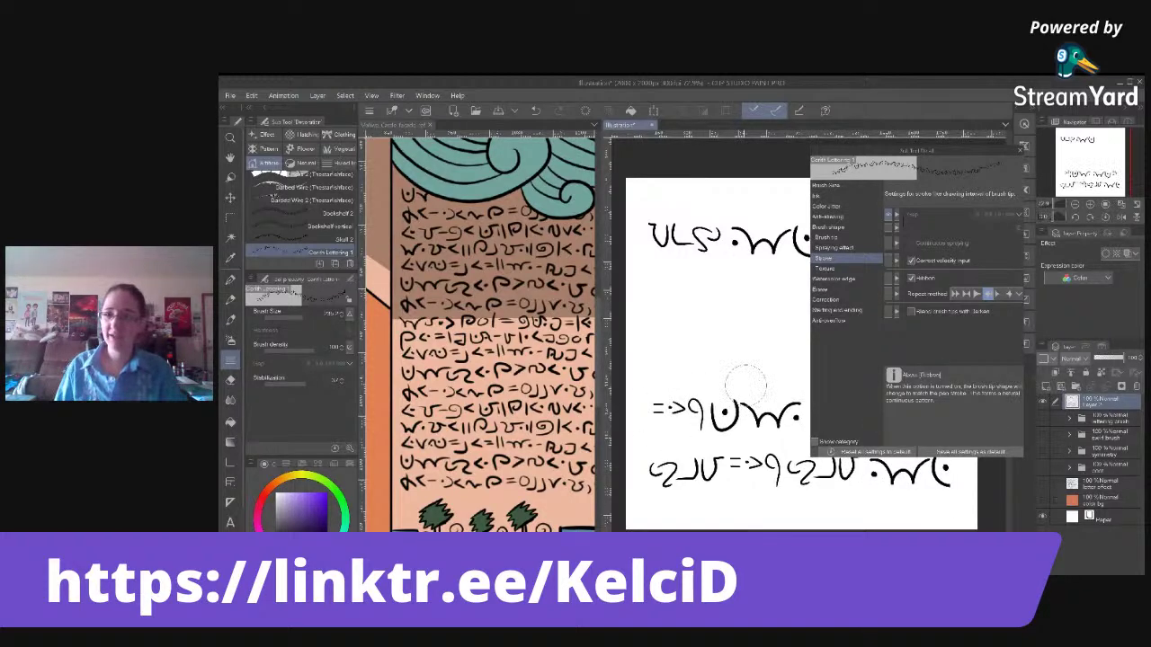
Move the brush settings window off the canvas, and fill the remaining space with test lettering rows before clearing the layer.
drag(959, 158, 511, 170)
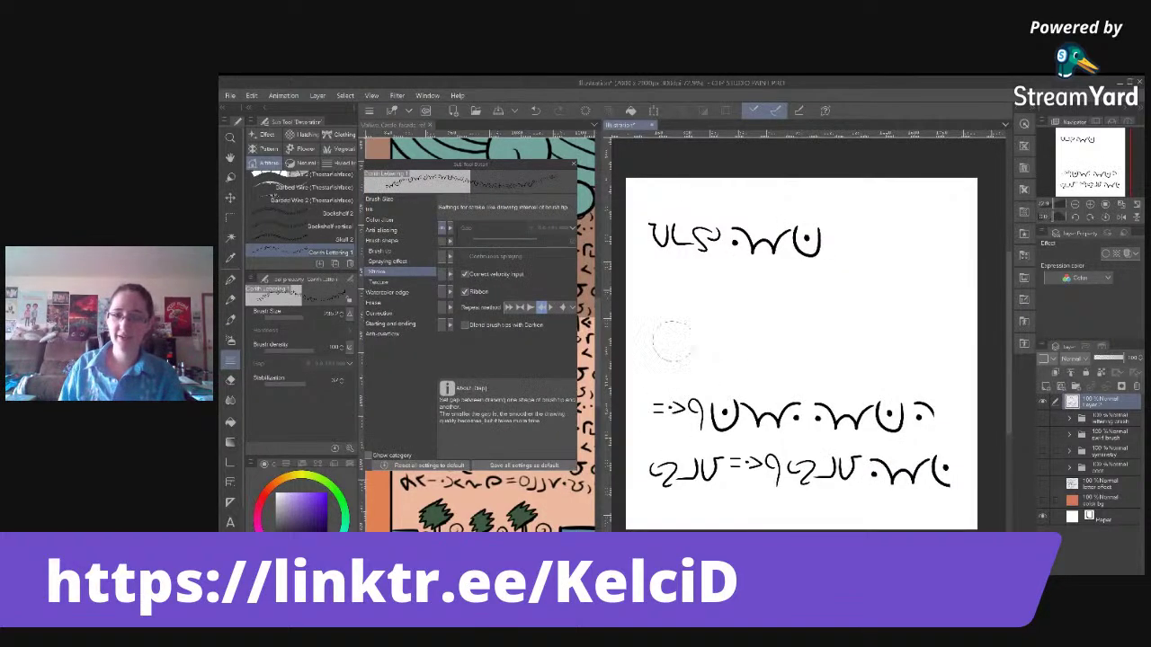
drag(655, 355, 711, 374)
drag(715, 350, 744, 373)
mouse_move(750, 349)
mouse_down()
mouse_move(799, 368)
mouse_move(863, 371)
mouse_up()
drag(868, 346, 924, 373)
drag(931, 344, 967, 369)
drag(649, 299, 663, 333)
mouse_move(668, 297)
mouse_down()
mouse_move(685, 311)
mouse_move(761, 310)
mouse_up()
drag(766, 301, 868, 319)
mouse_move(926, 292)
mouse_down()
mouse_move(957, 319)
mouse_move(951, 304)
mouse_up()
drag(661, 266, 725, 289)
drag(725, 262, 755, 295)
mouse_move(867, 257)
mouse_down()
mouse_move(917, 281)
mouse_move(976, 274)
mouse_up()
drag(667, 199, 757, 208)
drag(765, 191, 842, 207)
drag(849, 188, 923, 207)
drag(928, 184, 948, 194)
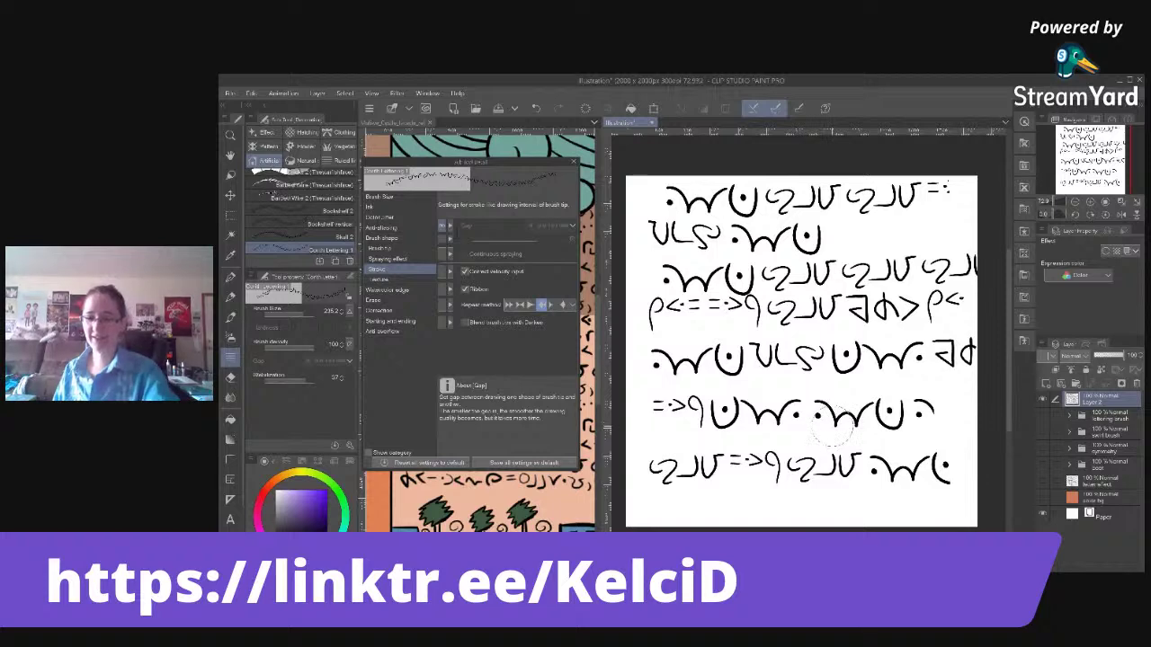
key(Delete)
Paint three horizontal rows of lettering from left to right across the upper half of the cleared canvas.
drag(650, 207, 890, 230)
drag(649, 270, 945, 287)
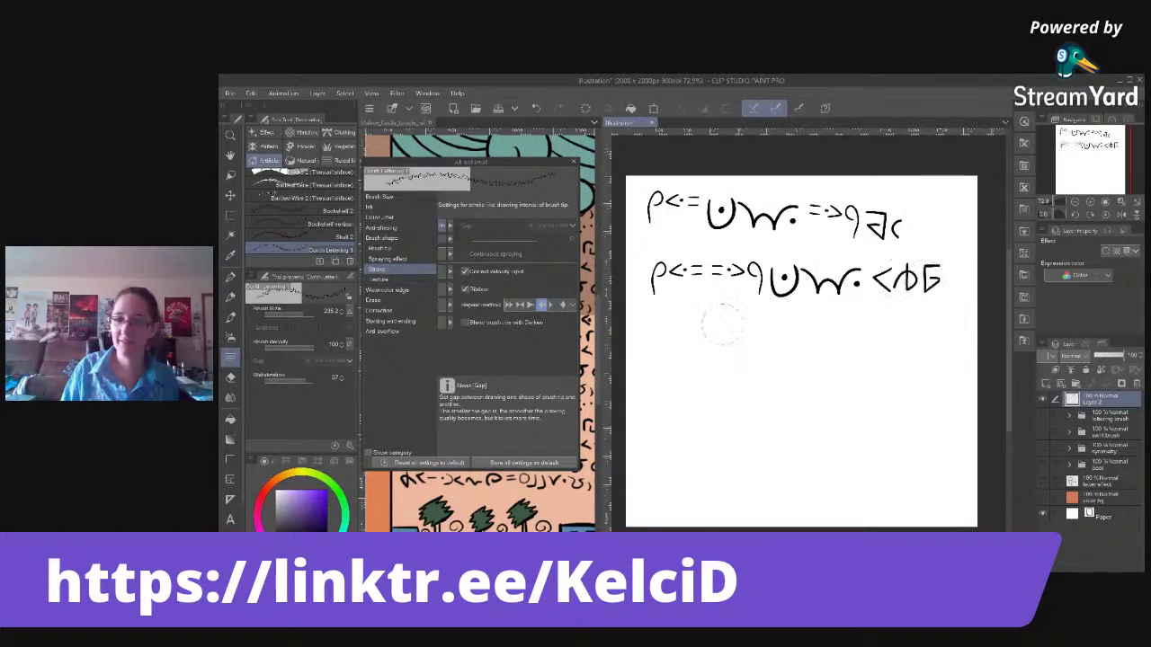
drag(669, 335, 758, 333)
drag(762, 320, 825, 335)
mouse_move(829, 334)
mouse_down()
mouse_move(917, 333)
mouse_move(949, 345)
mouse_up()
Try painting a lettering row from right to left below the third row, and undo it.
drag(901, 394, 942, 385)
drag(842, 384, 750, 396)
drag(745, 384, 677, 401)
drag(660, 383, 631, 410)
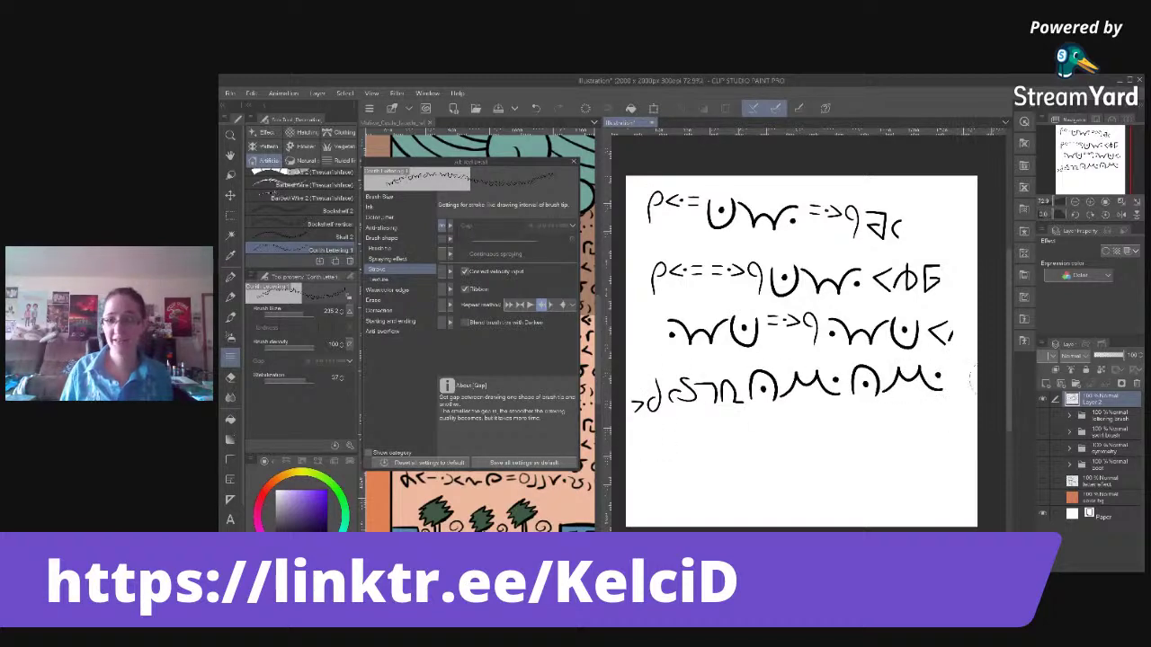
key(ctrl+z)
key(ctrl+z)
key(ctrl+z)
key(ctrl+z)
Paint three more left-to-right lettering rows across the lower half of the canvas and close the brush's detailed settings.
drag(655, 400, 985, 399)
drag(670, 449, 986, 455)
drag(659, 499, 973, 496)
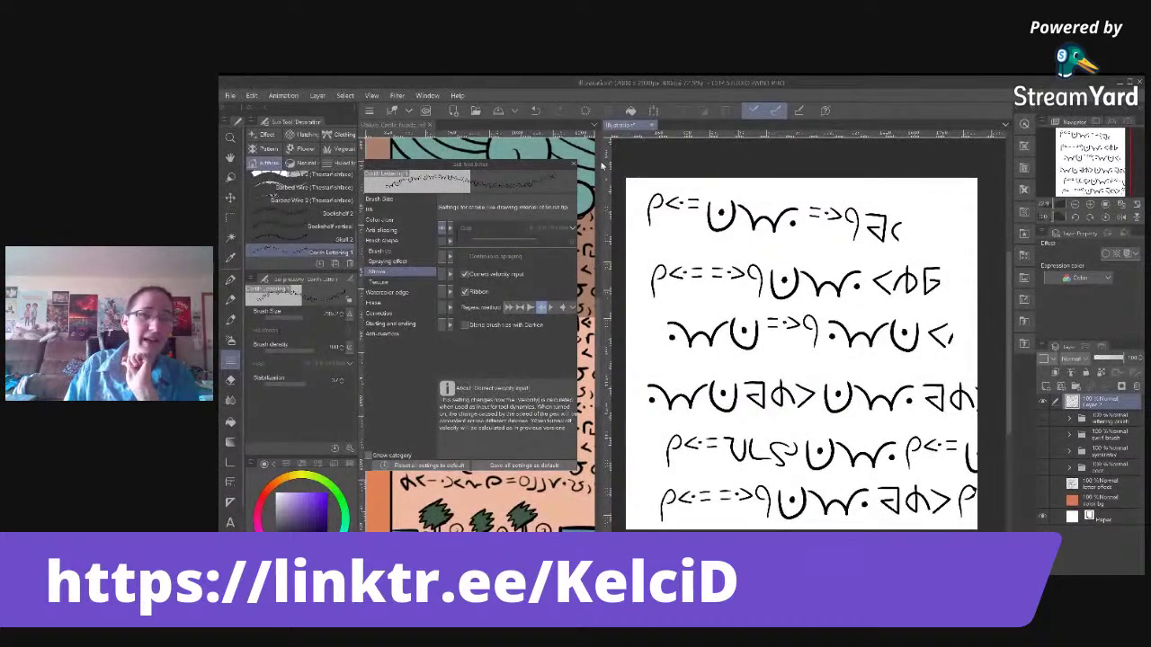
click(573, 168)
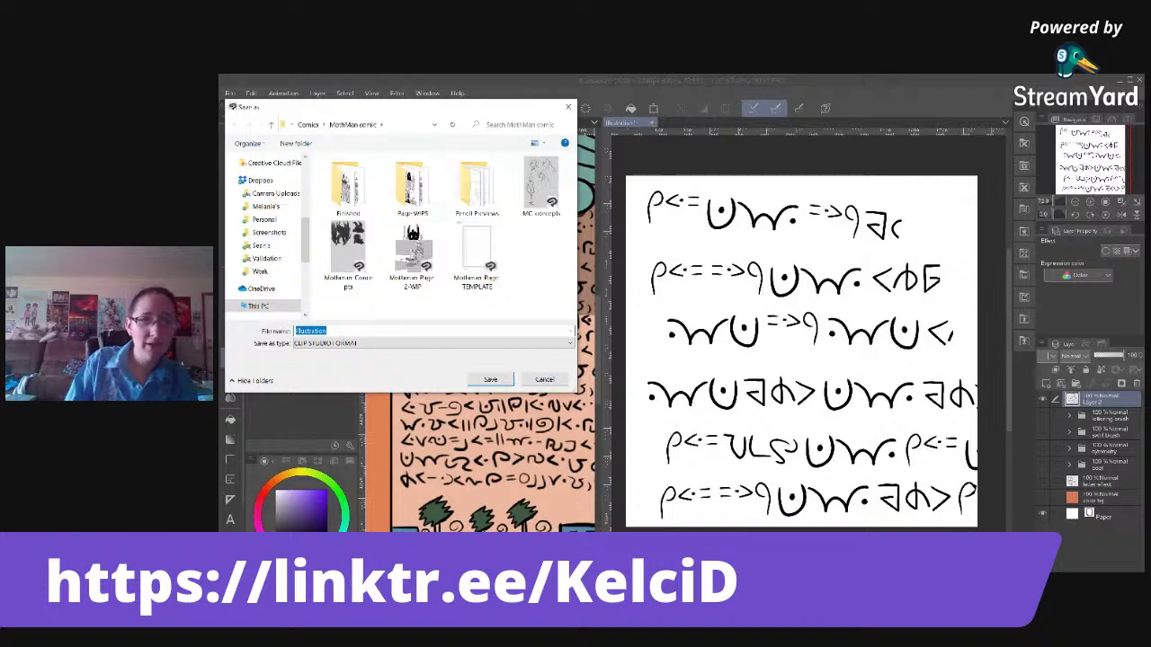
Save the illustration as "Tutorial stream 1" in the Brush Materials folder inside Illustrations, in Clip Studio format.
scroll(275, 243, up, 4)
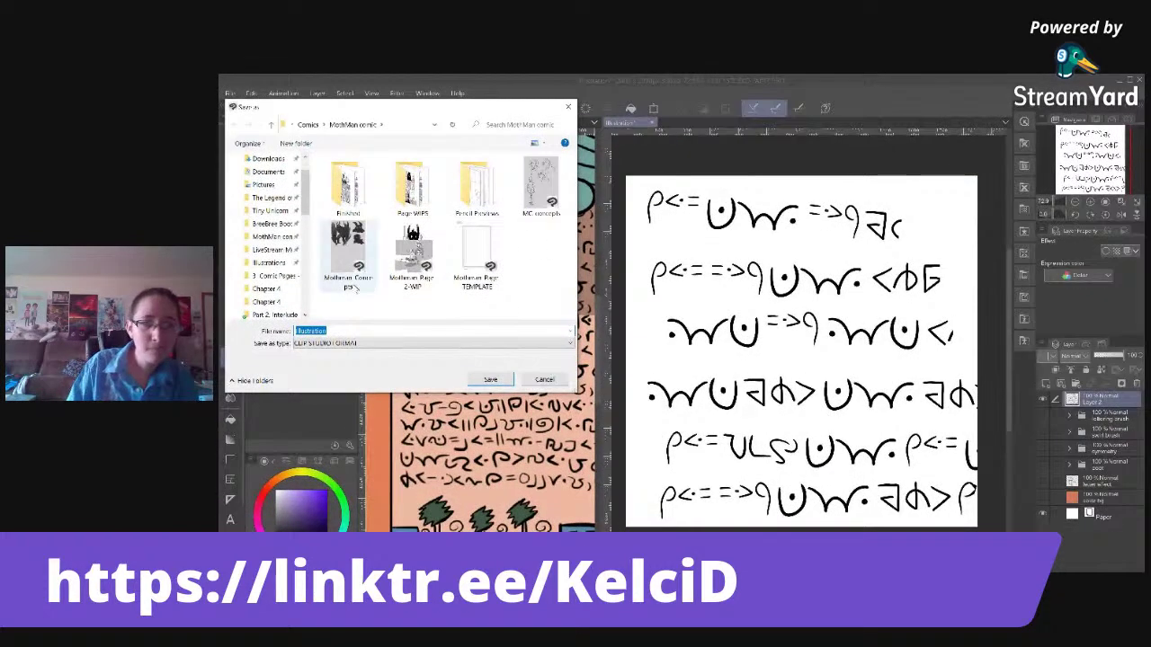
click(268, 264)
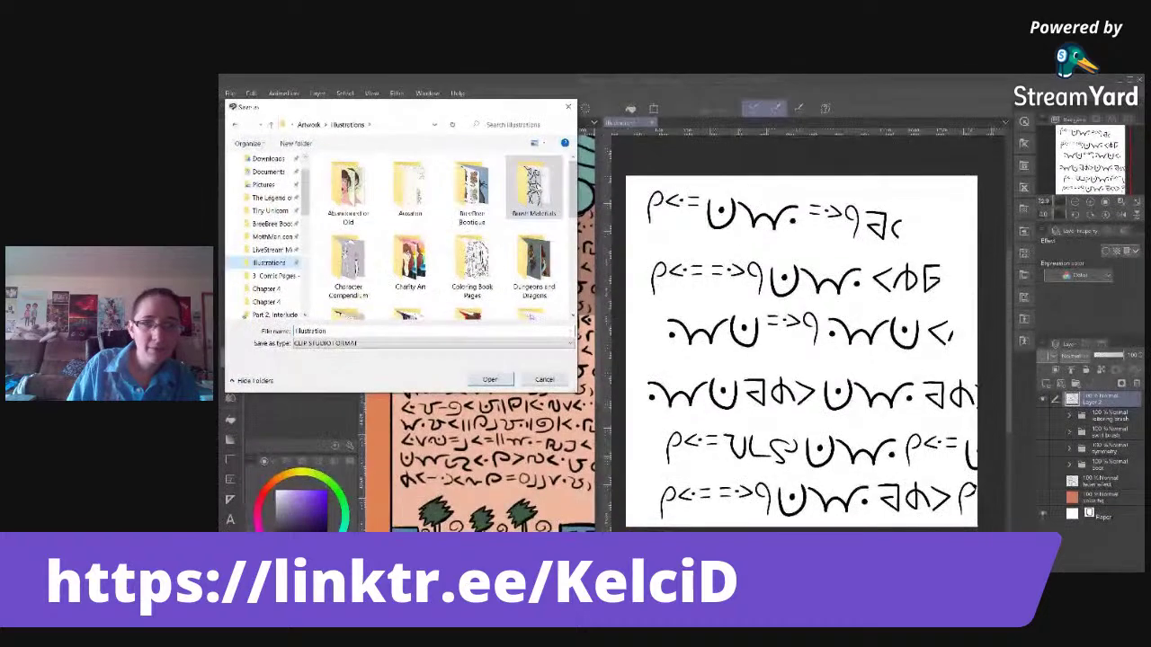
double_click(532, 191)
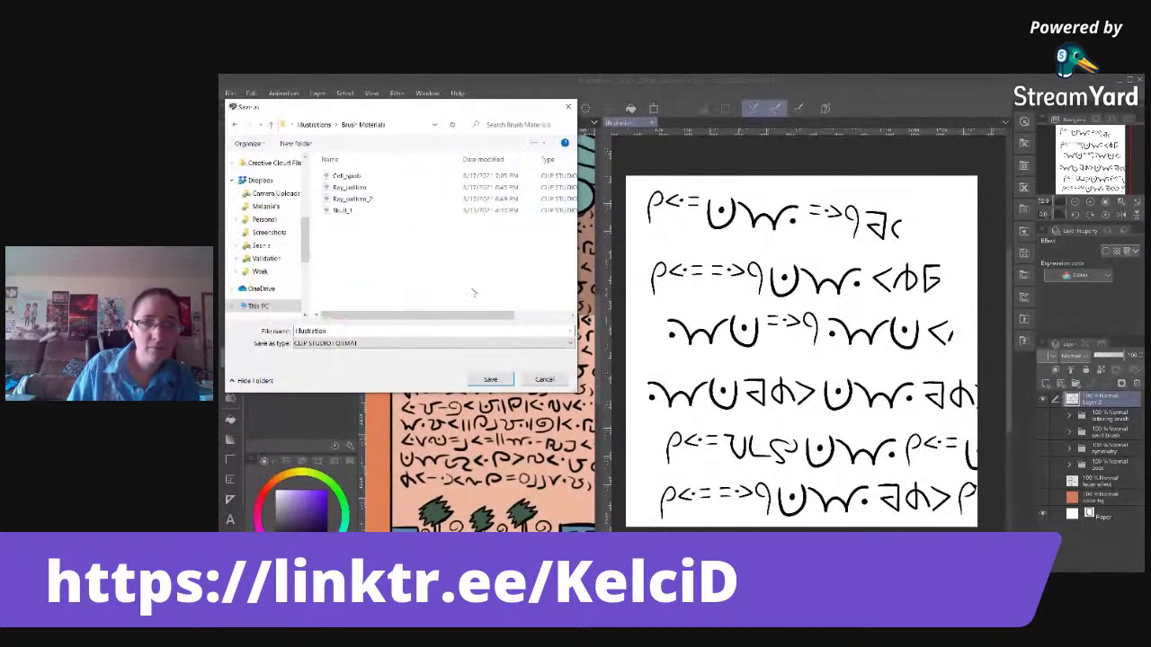
click(372, 335)
text(Tutoria)
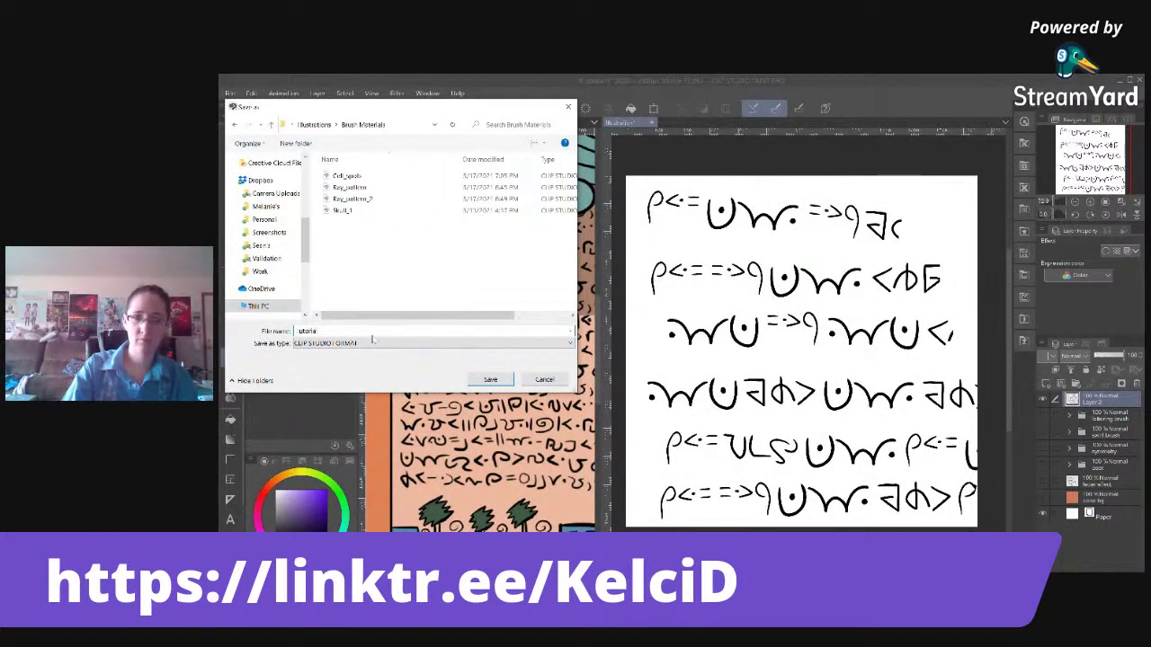
text(l s)
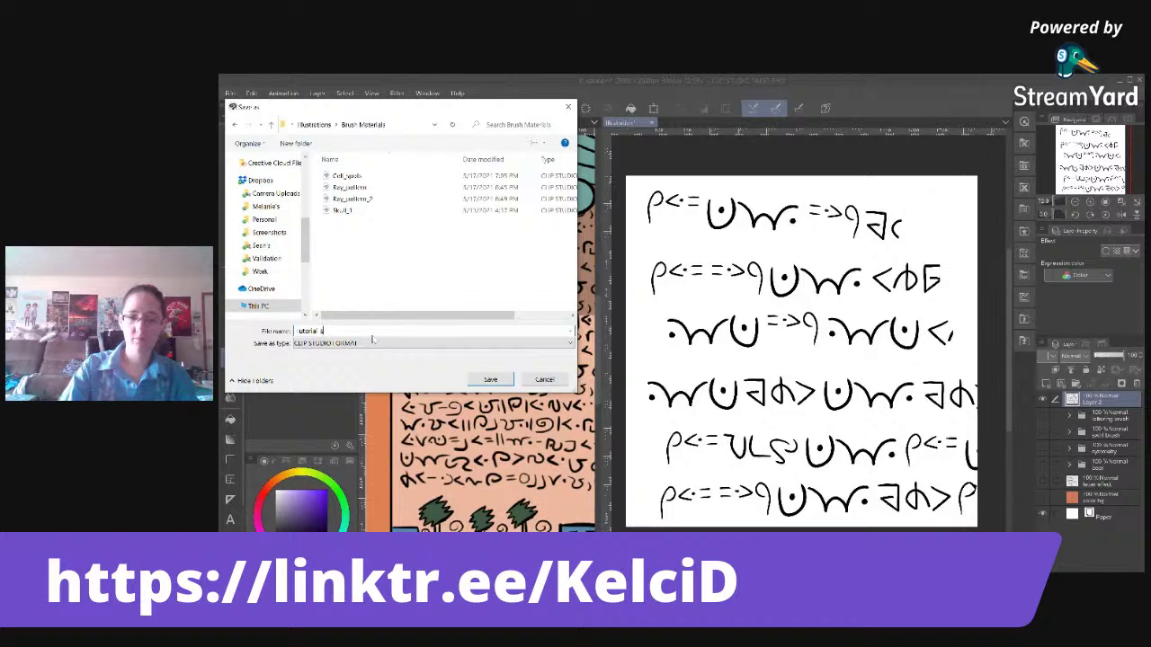
text(tream 1)
key(Return)
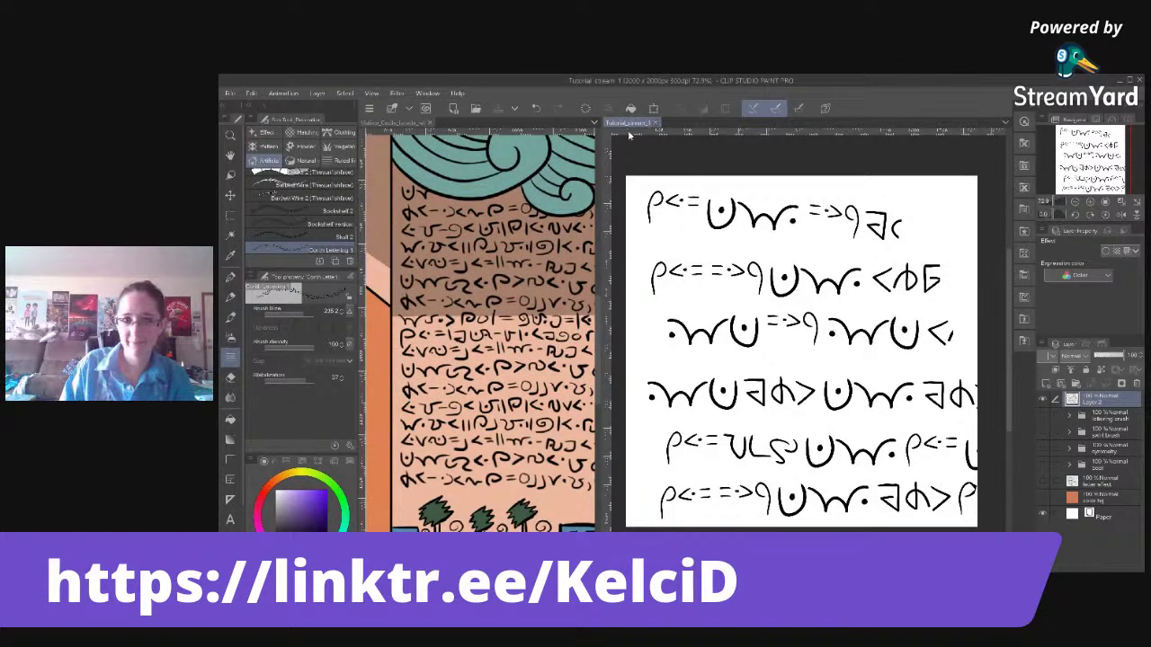
Close the saved tutorial canvas and the castle illustration.
click(657, 124)
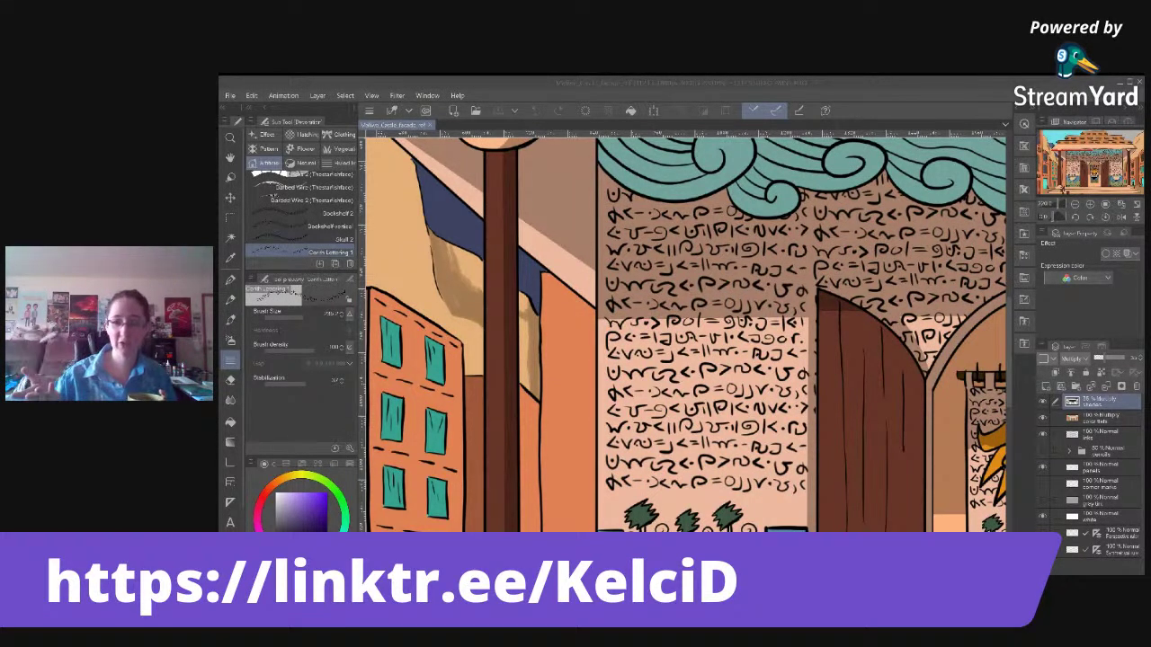
key(ctrl+z)
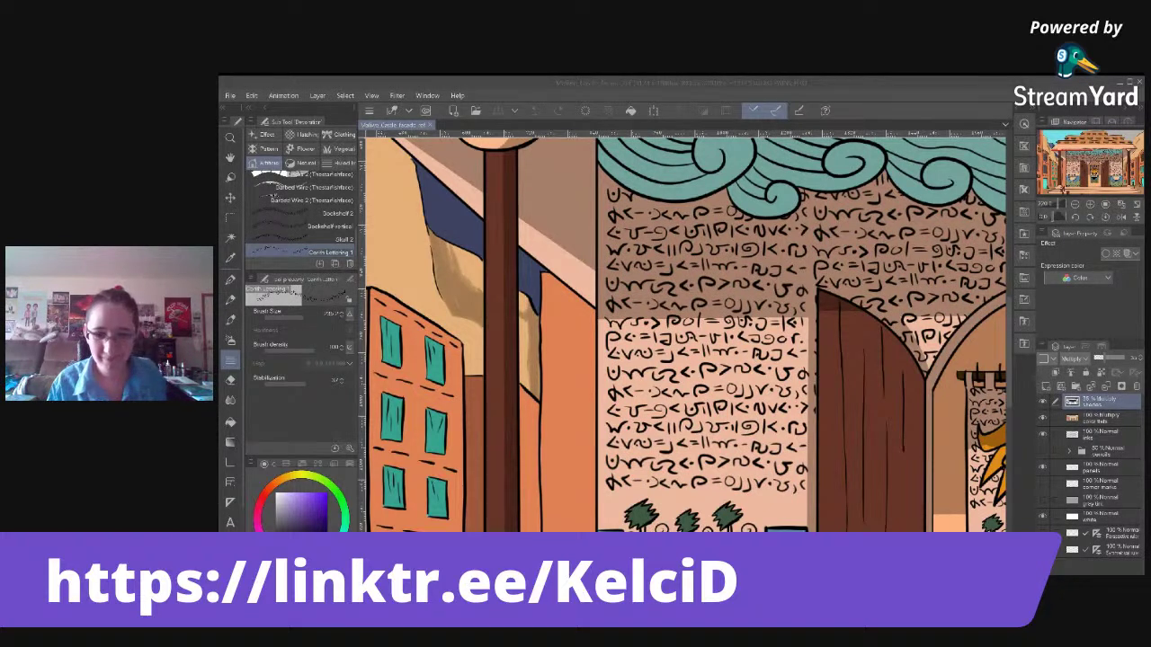
click(430, 124)
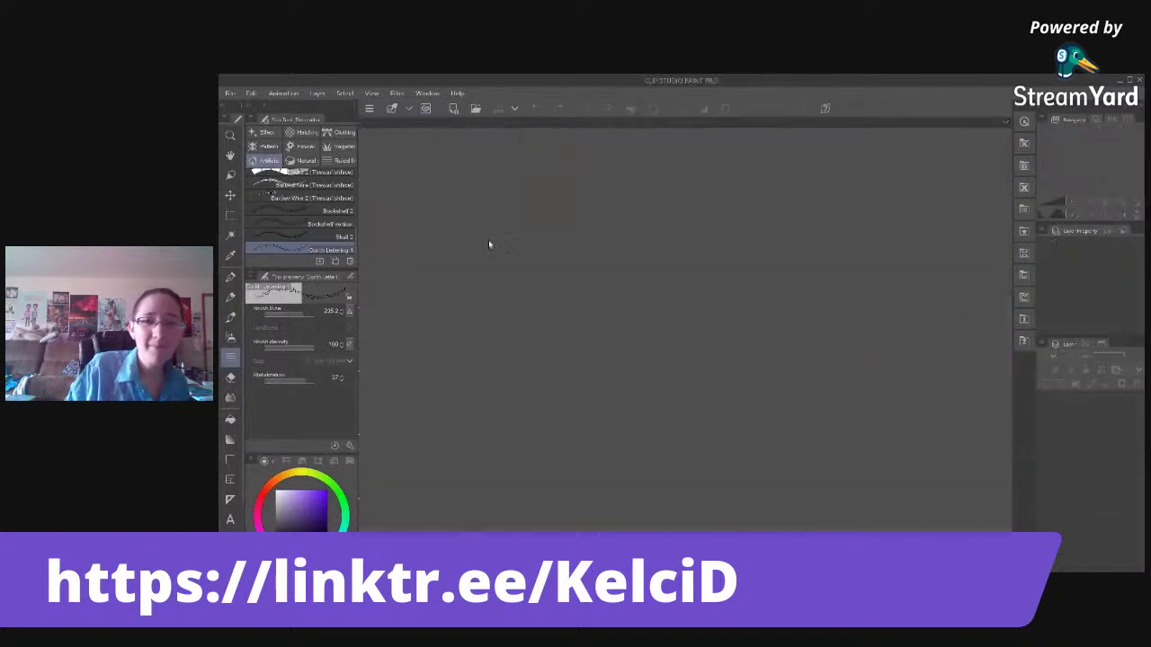